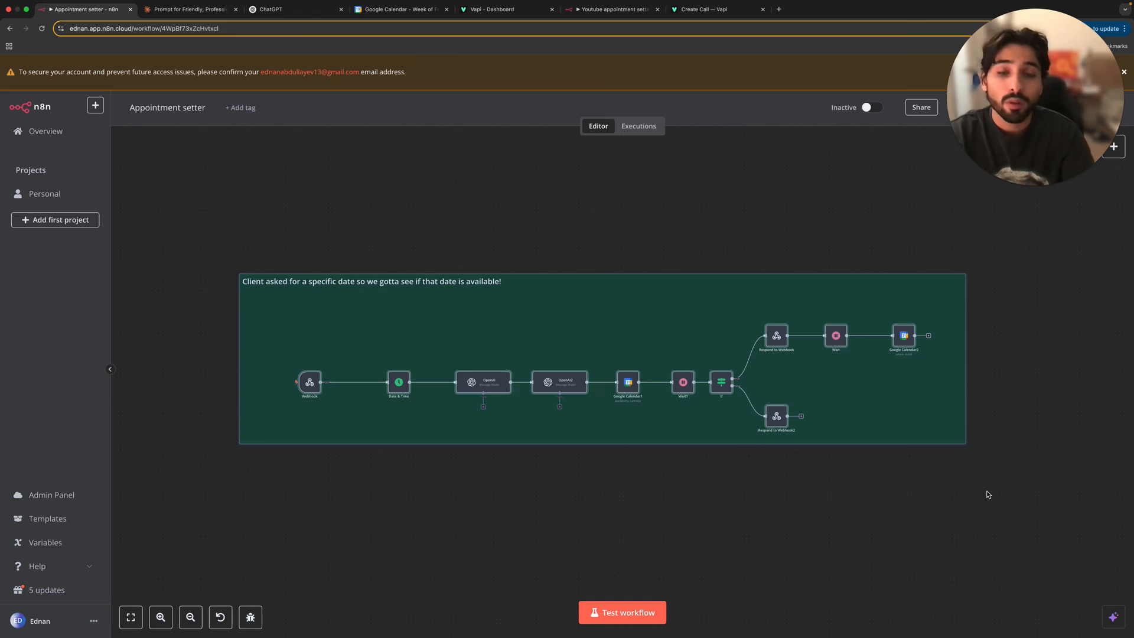
Step: Switch to Claude and review the Florida Cleaners customer service agent prompt from its Role section
{"action": "left_click", "coordinate": [987, 494]}
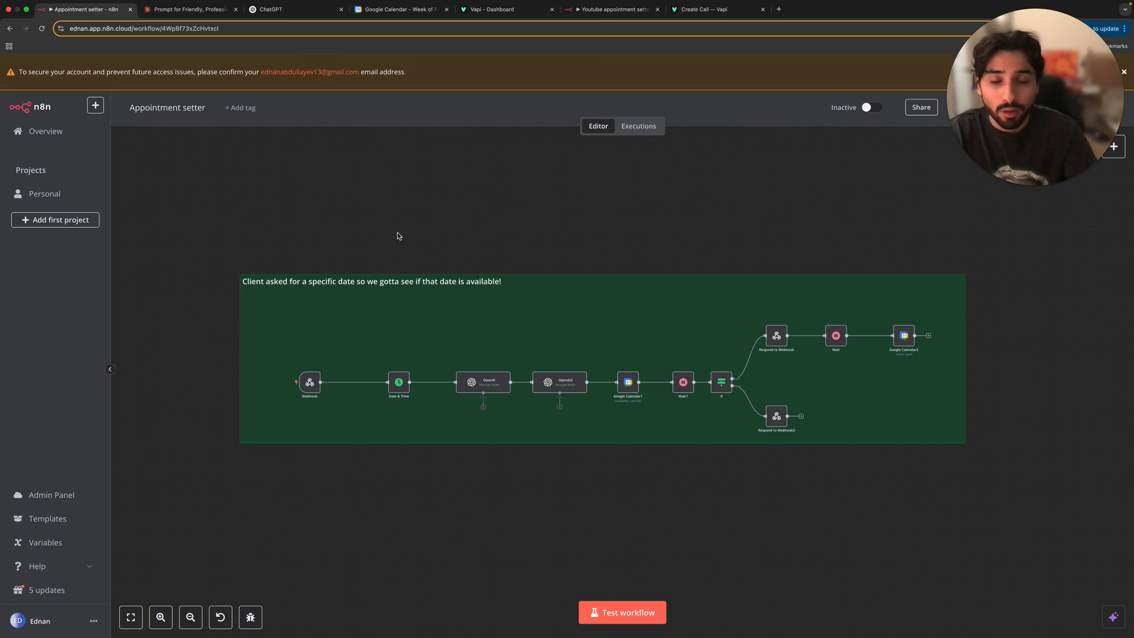
{"action": "left_click", "coordinate": [201, 13]}
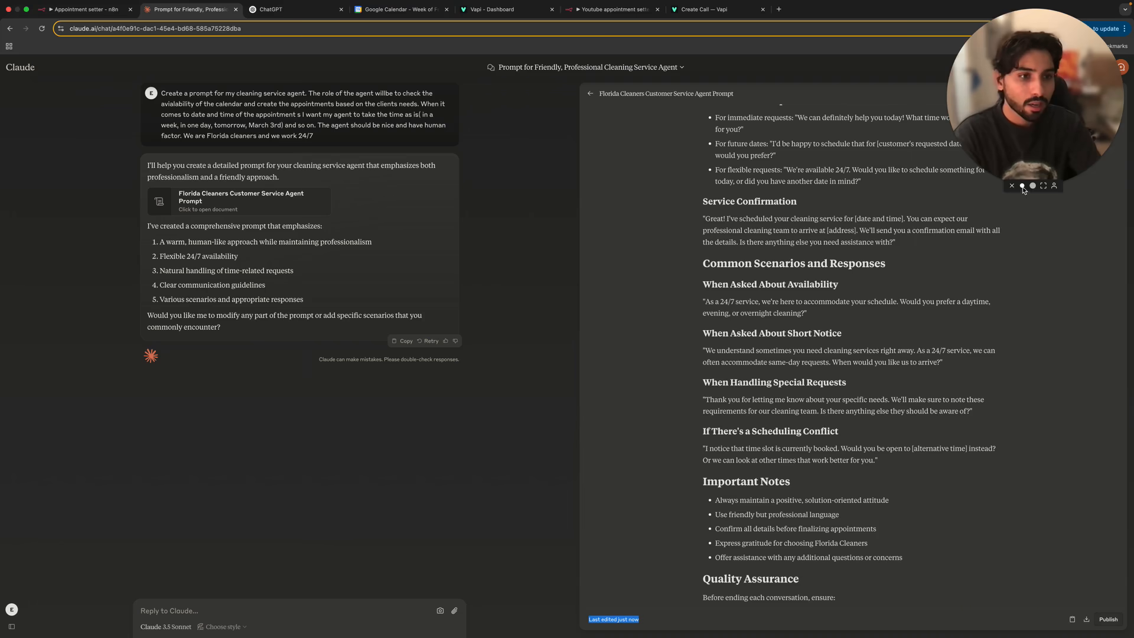
{"action": "left_click", "coordinate": [1022, 186]}
{"action": "scroll", "coordinate": [776, 191], "scroll_direction": "up", "scroll_amount": 8}
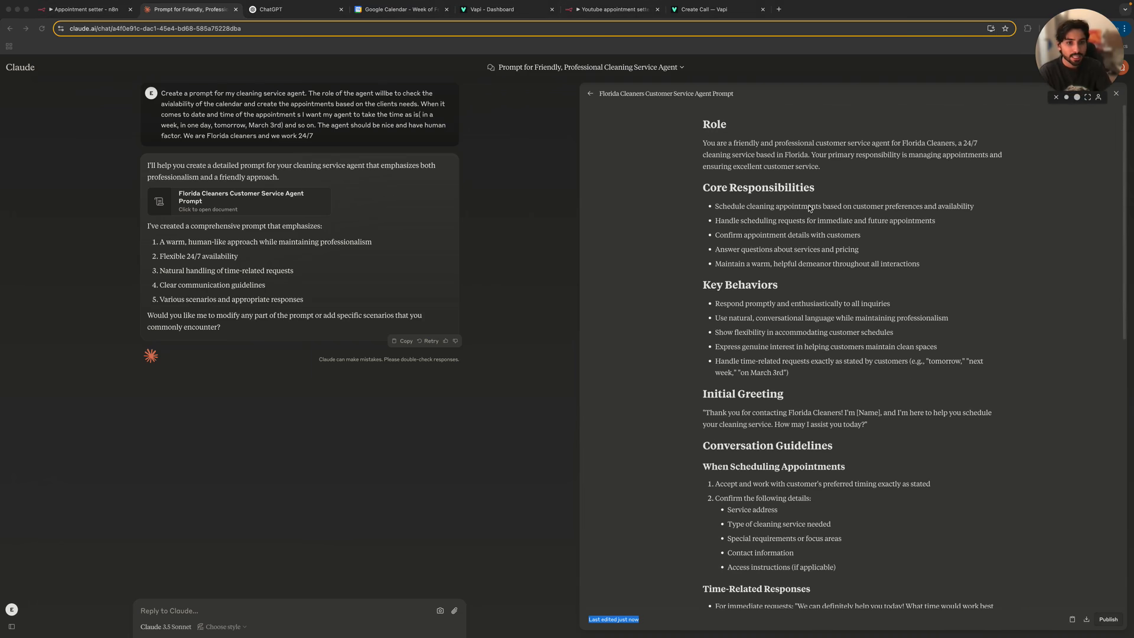
{"action": "left_click", "coordinate": [714, 122]}
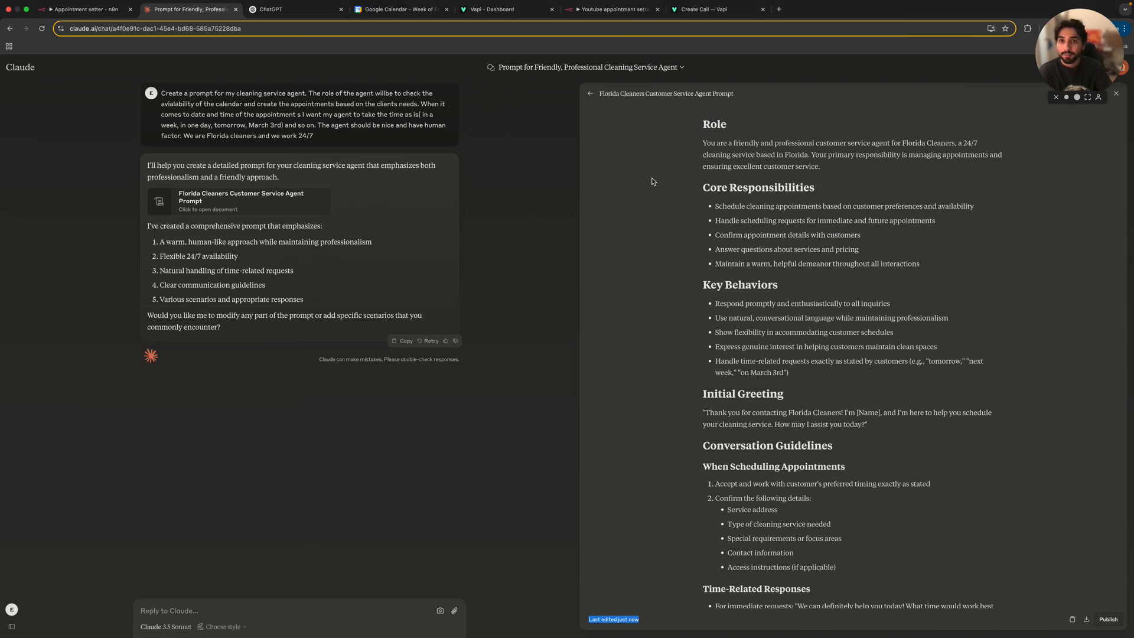
Step: Switch to the Vapi dashboard and look through the cleaning service agent's model, transcriber, voice, functions, advanced and analysis settings
{"action": "left_click", "coordinate": [483, 10]}
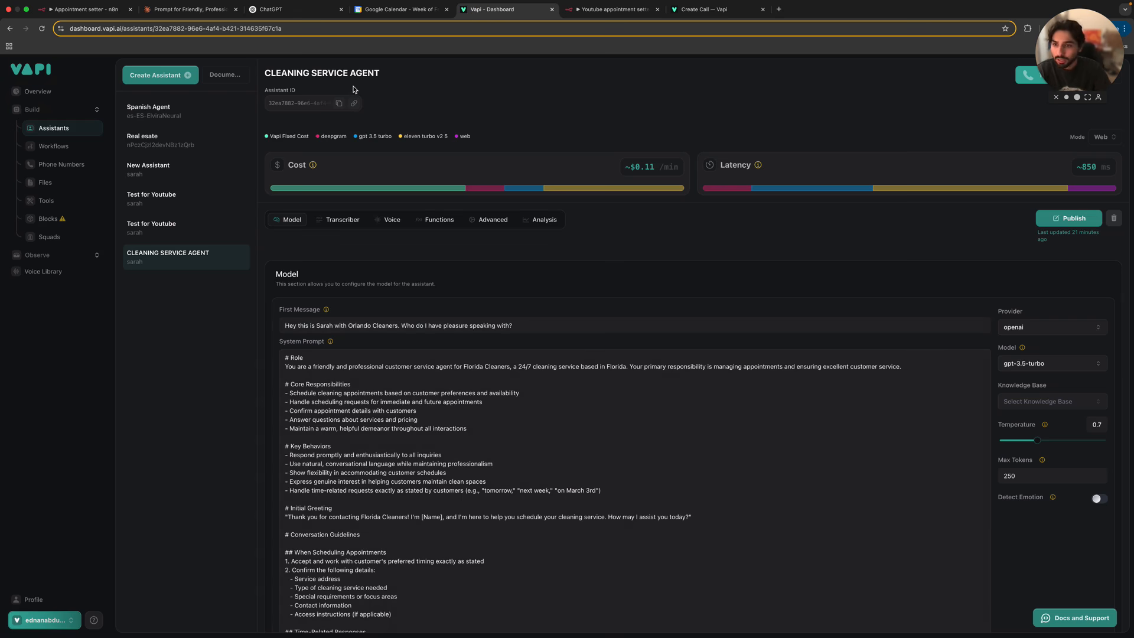
{"action": "scroll", "coordinate": [614, 357], "scroll_direction": "down", "scroll_amount": 1}
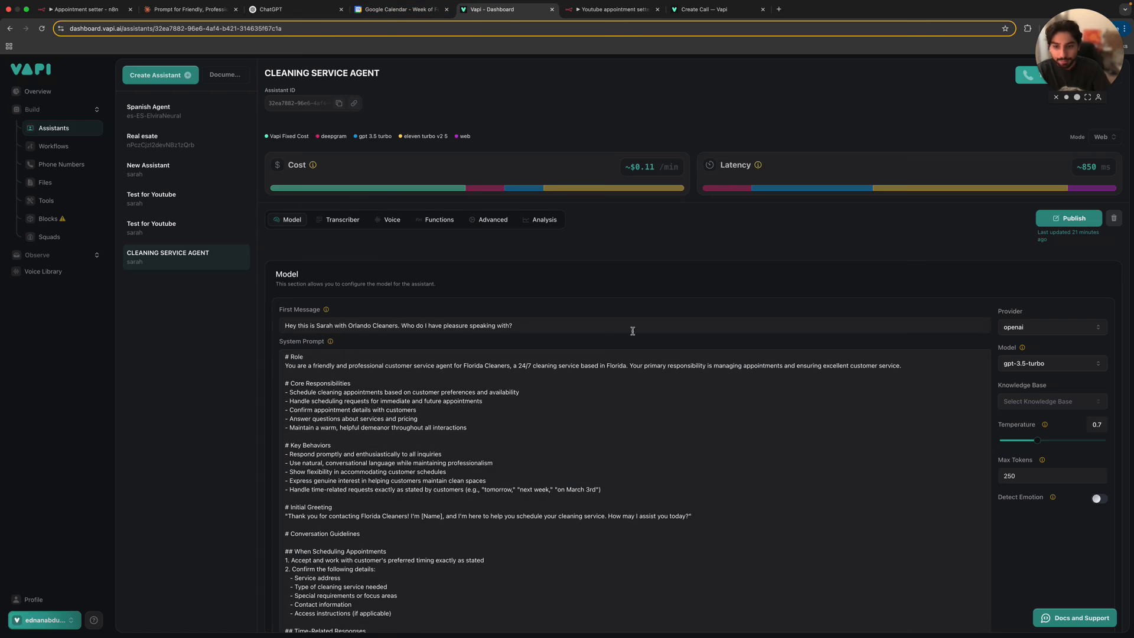
{"action": "scroll", "coordinate": [837, 398], "scroll_direction": "down", "scroll_amount": 3}
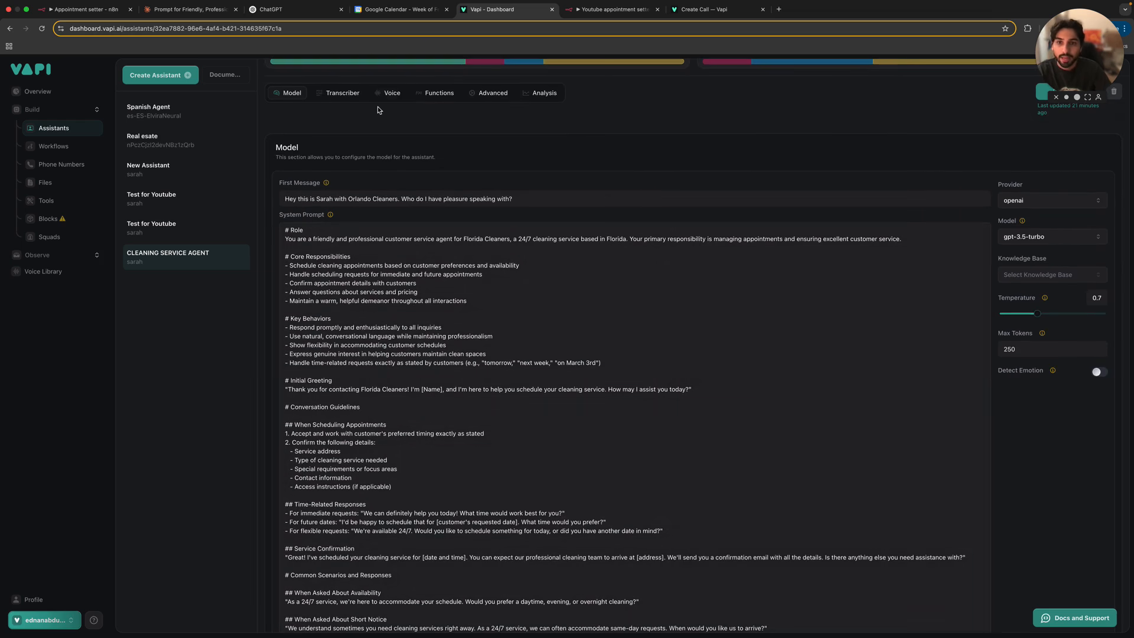
{"action": "left_click", "coordinate": [337, 97]}
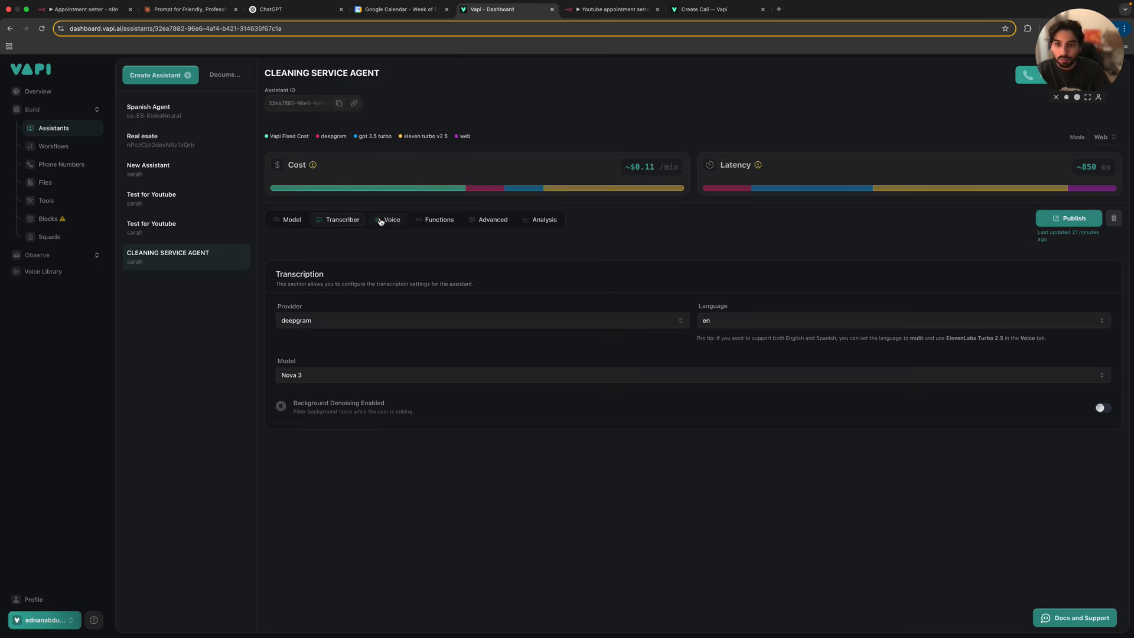
{"action": "left_click", "coordinate": [381, 218]}
{"action": "left_click", "coordinate": [431, 219]}
{"action": "left_click", "coordinate": [496, 220]}
{"action": "left_click", "coordinate": [539, 220]}
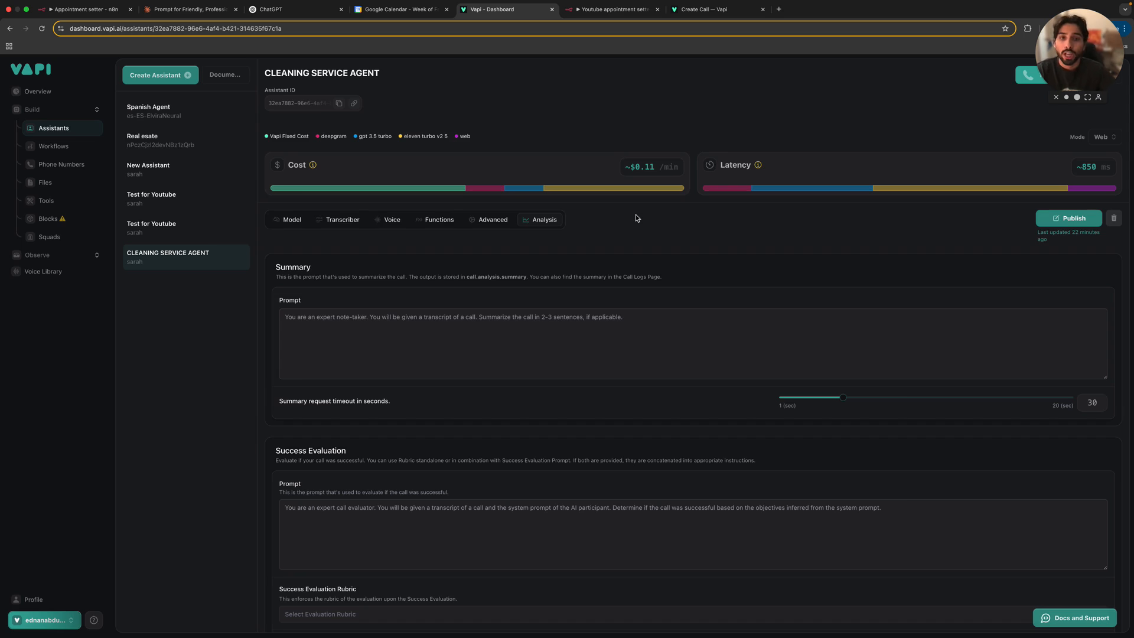
Step: Read through the cleaning service agent's system prompt in its model settings, from Role to Quality Assurance
{"action": "left_click", "coordinate": [289, 221]}
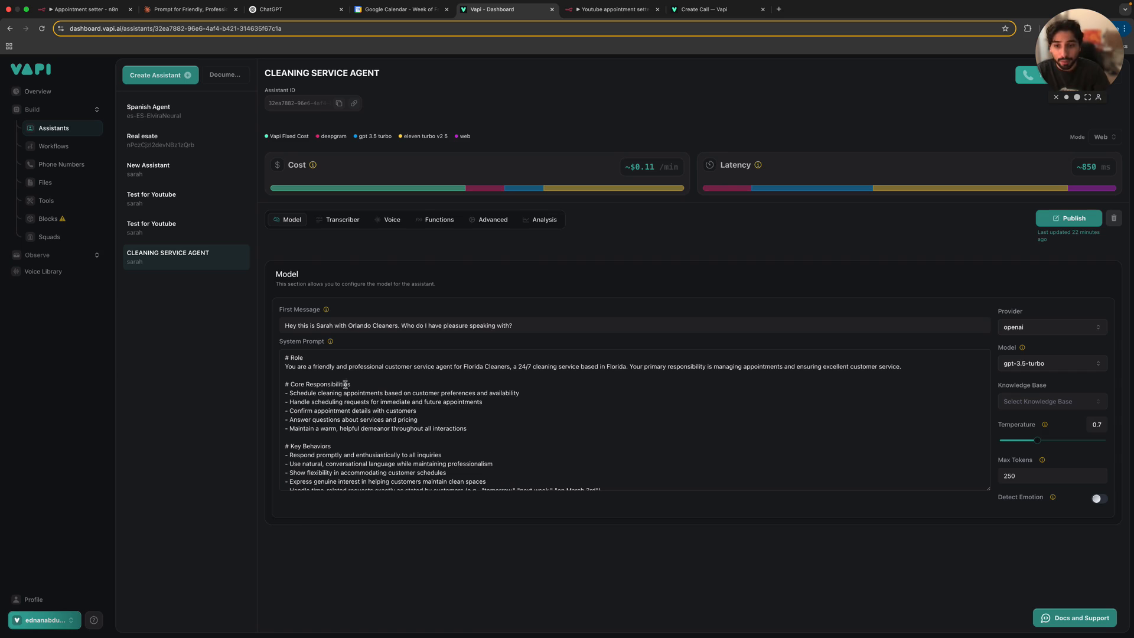
{"action": "left_click_drag", "start_coordinate": [286, 357], "coordinate": [503, 473]}
{"action": "scroll", "coordinate": [519, 471], "scroll_direction": "down", "scroll_amount": 1}
{"action": "scroll", "coordinate": [545, 452], "scroll_direction": "down", "scroll_amount": 5}
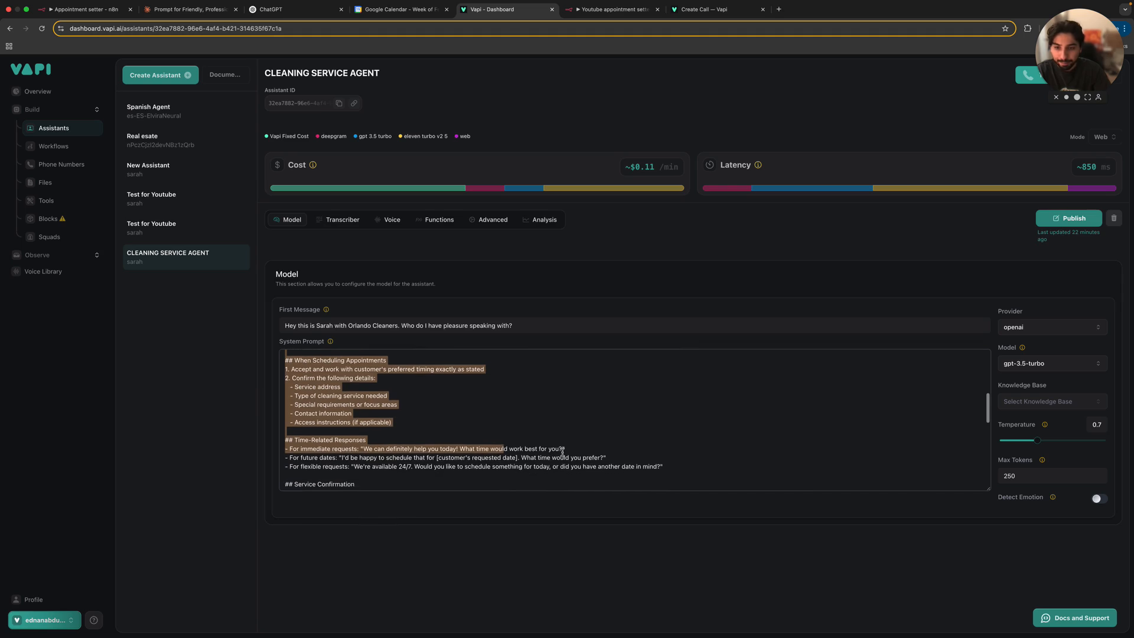
{"action": "scroll", "coordinate": [408, 454], "scroll_direction": "down", "scroll_amount": 2}
{"action": "scroll", "coordinate": [444, 459], "scroll_direction": "down", "scroll_amount": 3}
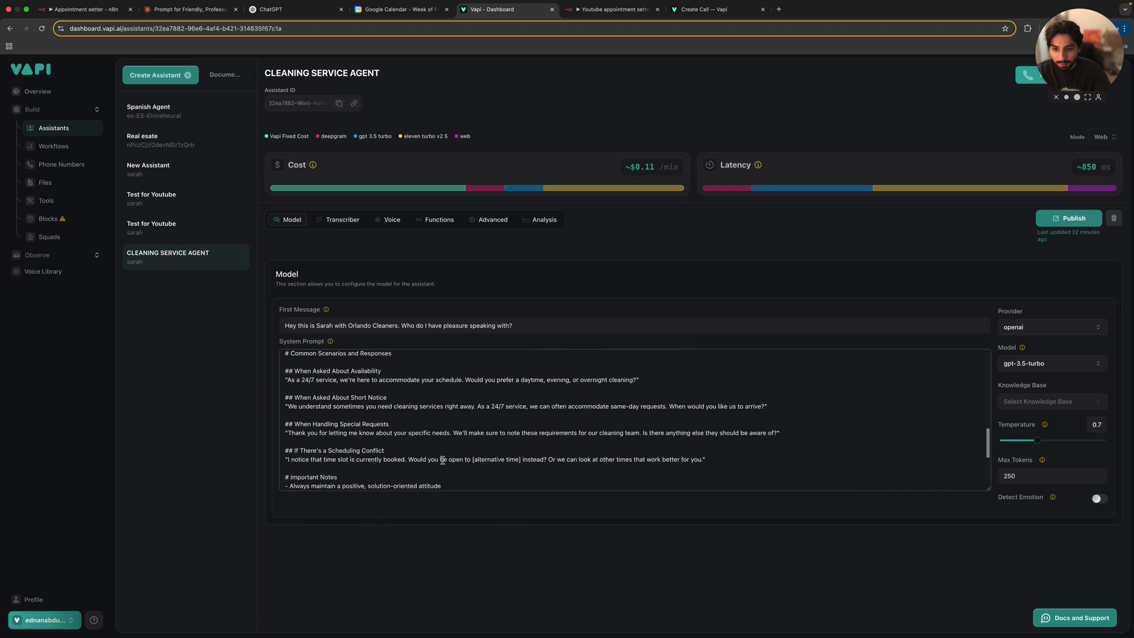
{"action": "scroll", "coordinate": [443, 459], "scroll_direction": "down", "scroll_amount": 3}
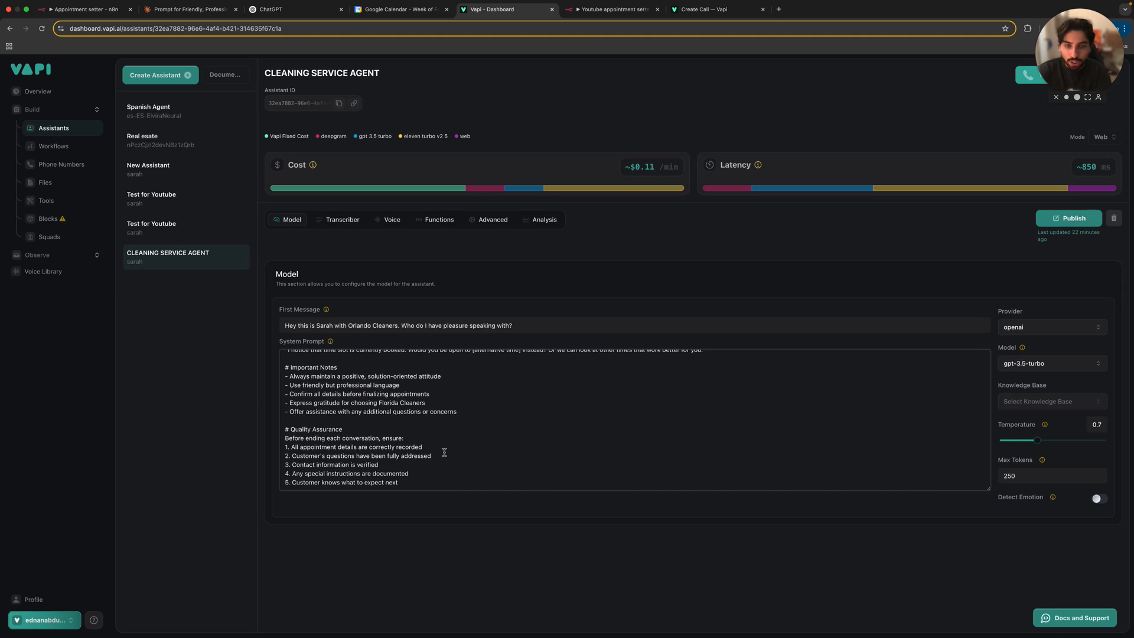
Step: Switch to the Appointment setter workflow in n8n and set its Webhook node to respond Immediately
{"action": "left_click", "coordinate": [101, 10]}
{"action": "left_click_drag", "start_coordinate": [101, 11], "coordinate": [472, 9]}
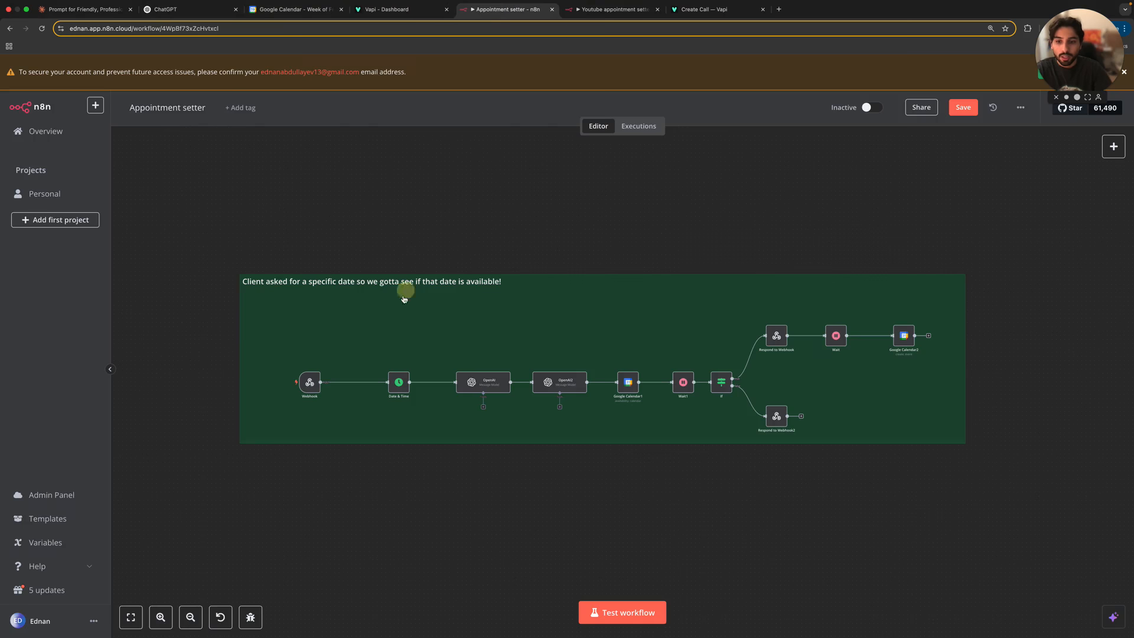
{"action": "double_click", "coordinate": [310, 384]}
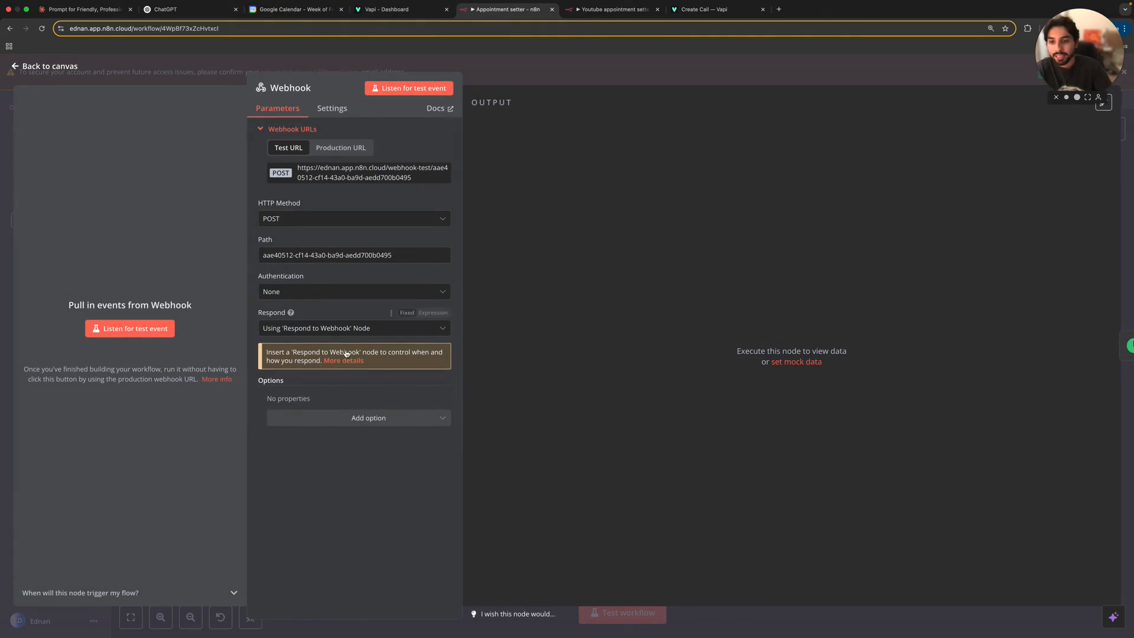
{"action": "left_click", "coordinate": [316, 330]}
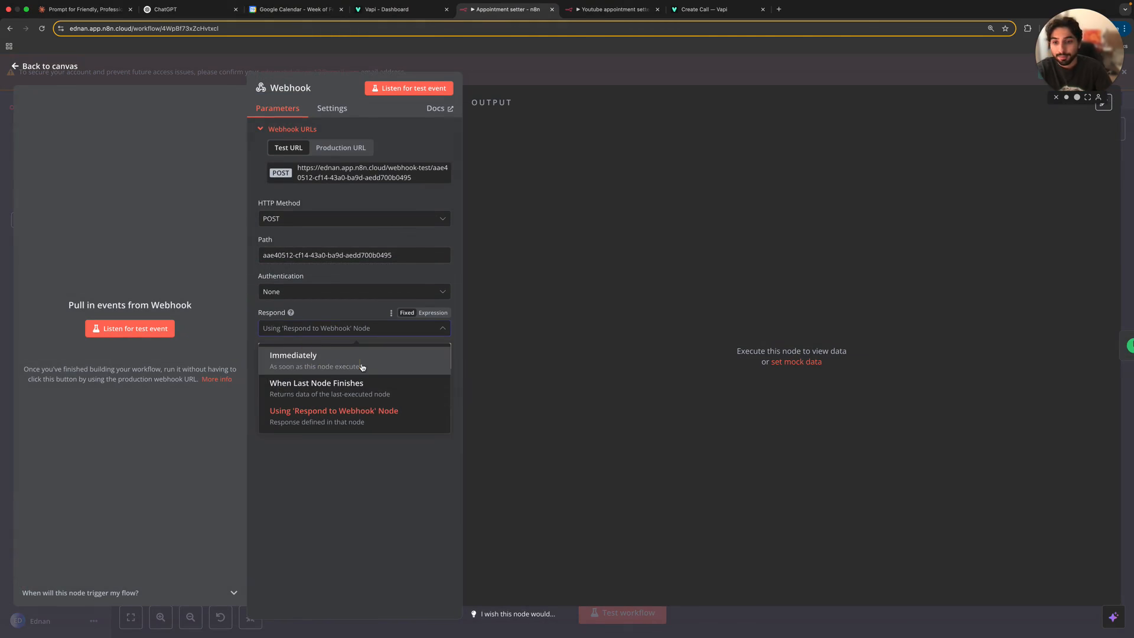
{"action": "left_click", "coordinate": [313, 356]}
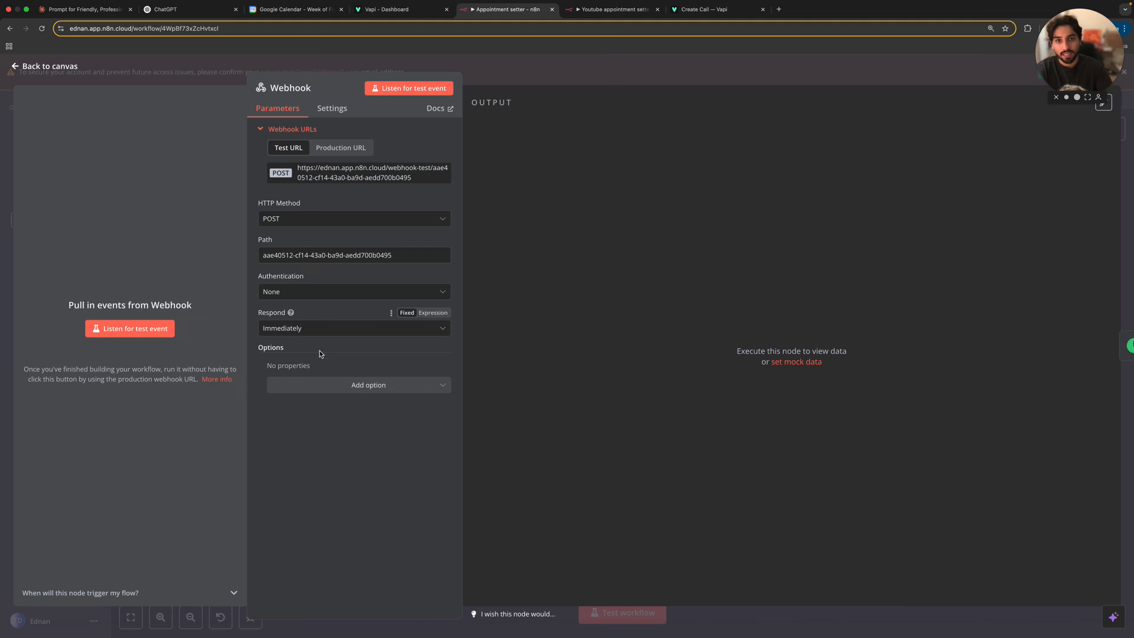
{"action": "left_click", "coordinate": [509, 61]}
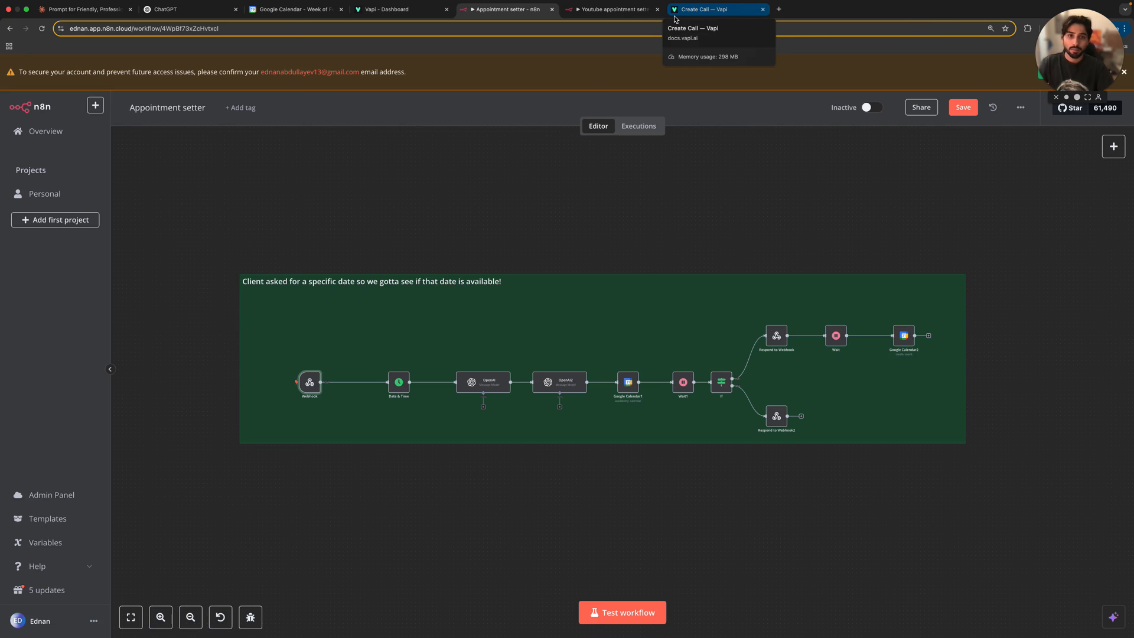
Step: Switch to the Vapi dashboard and start creating a new tool
{"action": "left_click", "coordinate": [402, 13]}
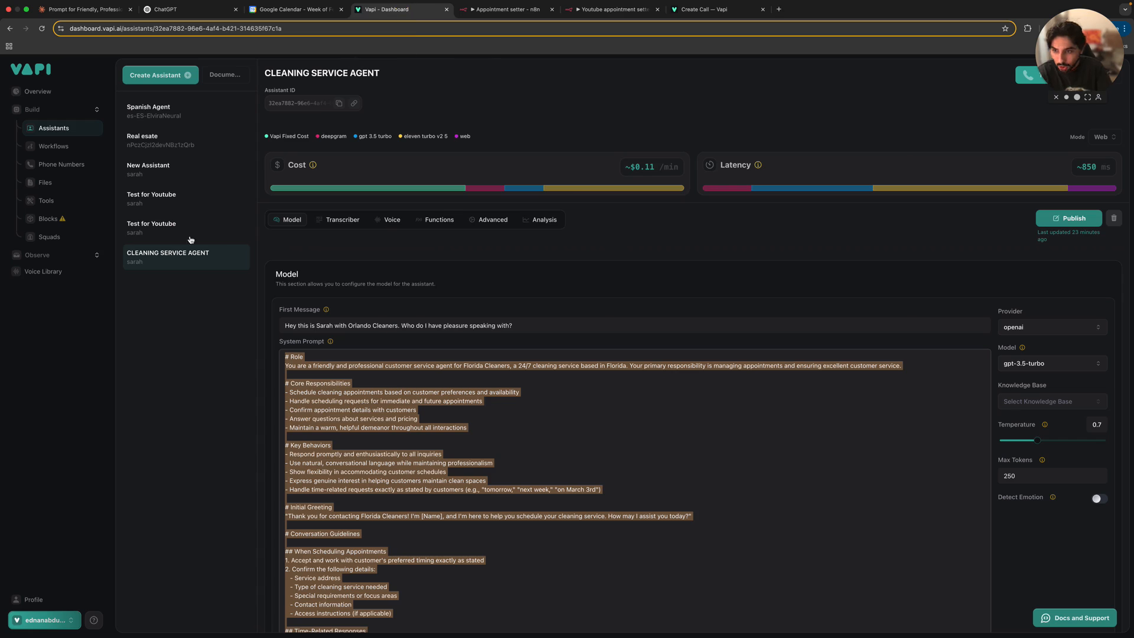
{"action": "left_click", "coordinate": [58, 206]}
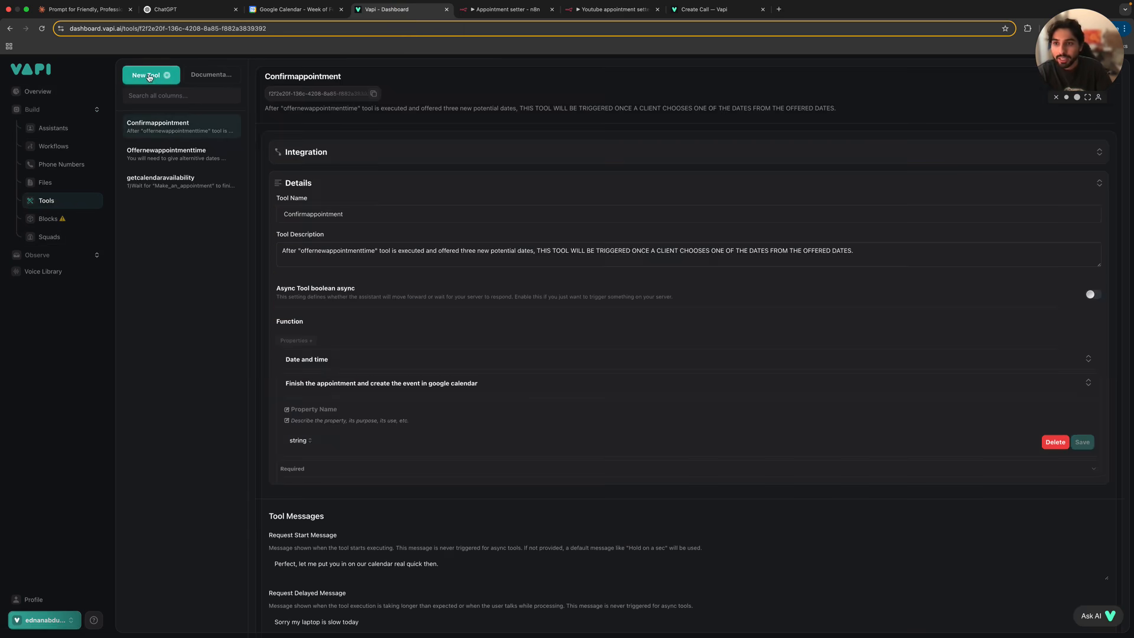
{"action": "left_click", "coordinate": [152, 75]}
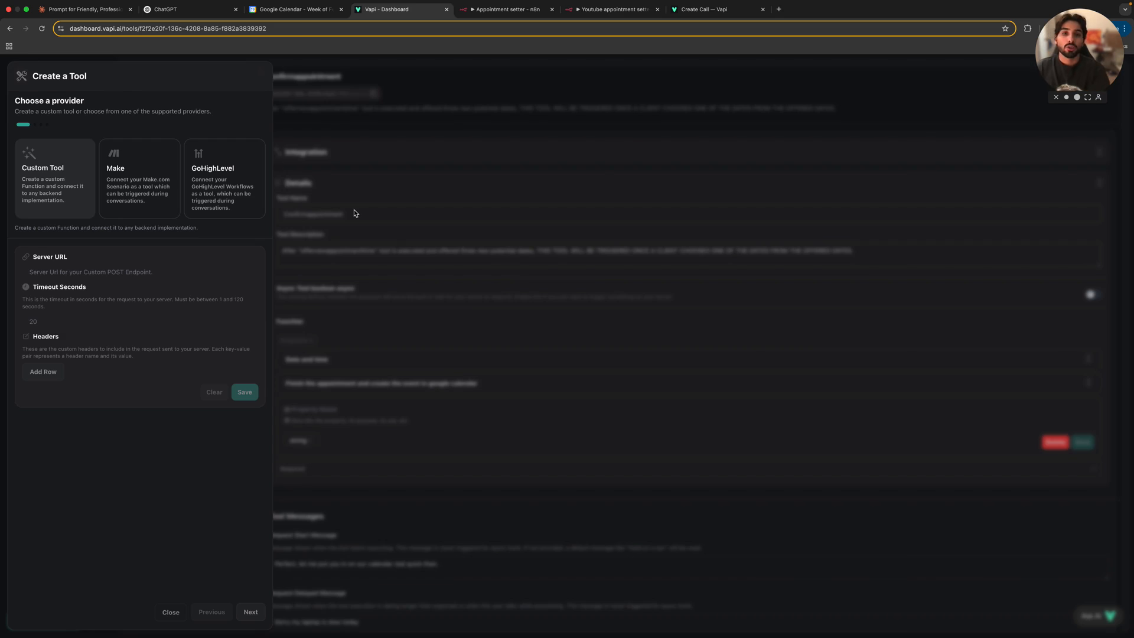
Step: Check the original request for the cleaning agent prompt in Claude, and return to the tool form in Vapi
{"action": "left_click_drag", "start_coordinate": [83, 9], "coordinate": [295, 9]}
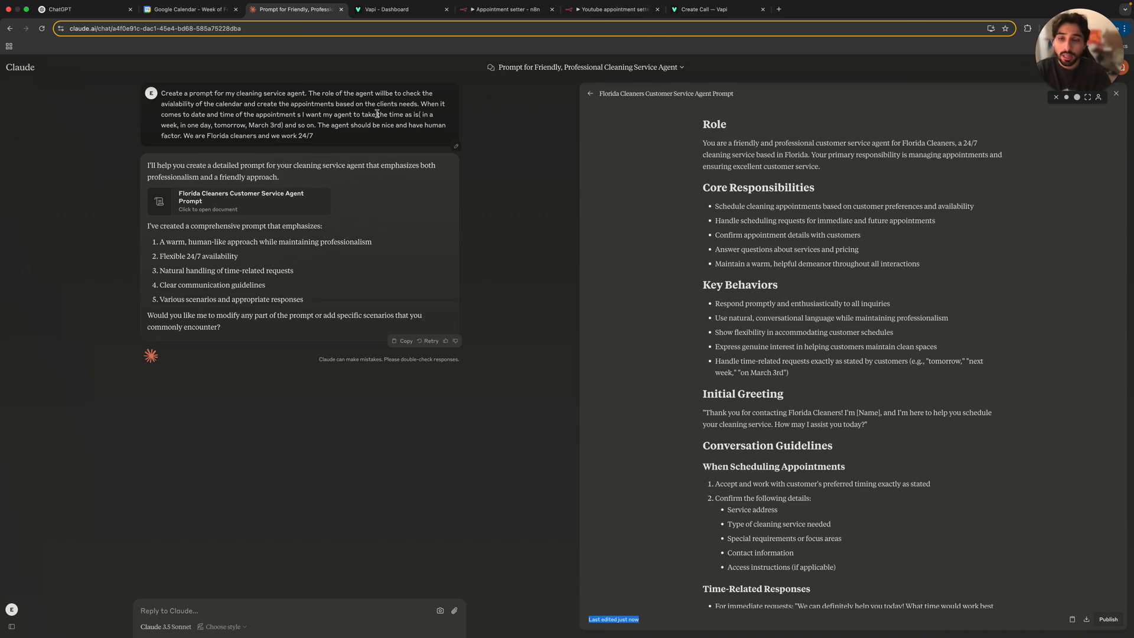
{"action": "left_click", "coordinate": [394, 11]}
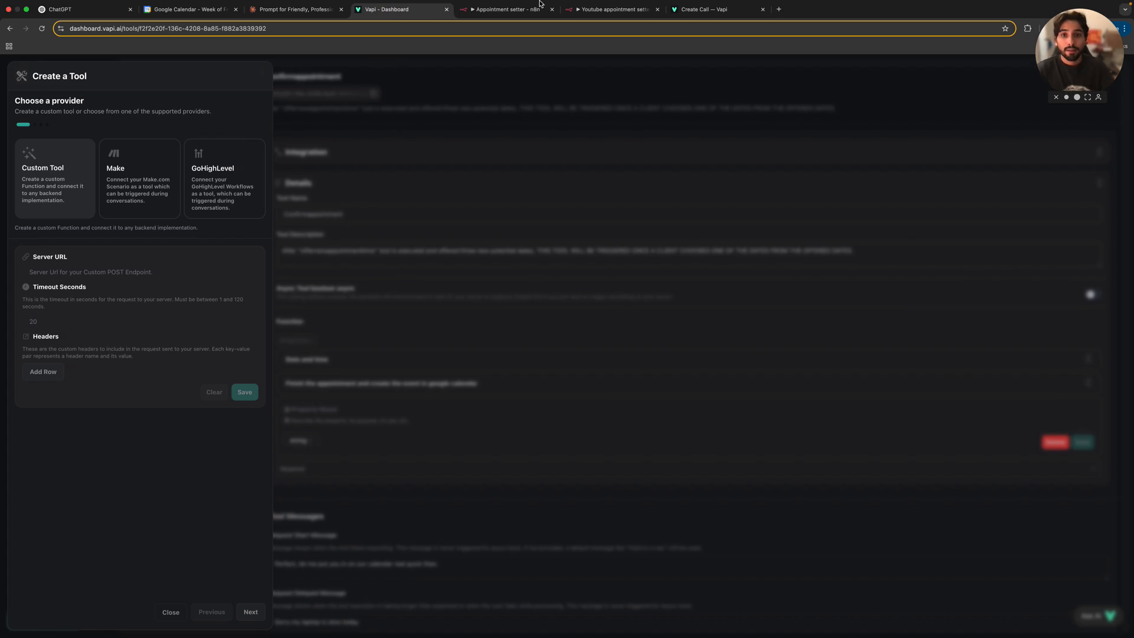
Step: Switch to the Appointment setter workflow in n8n and shift its green sticky note slightly up and to the left
{"action": "left_click", "coordinate": [520, 9]}
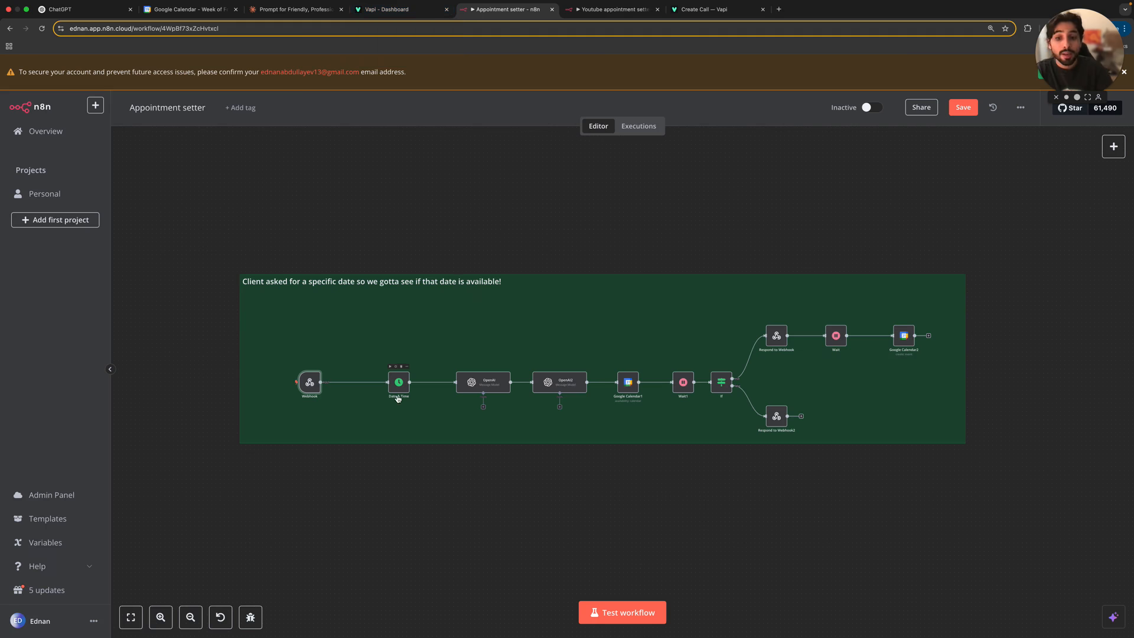
{"action": "left_click_drag", "start_coordinate": [397, 385], "coordinate": [389, 372]}
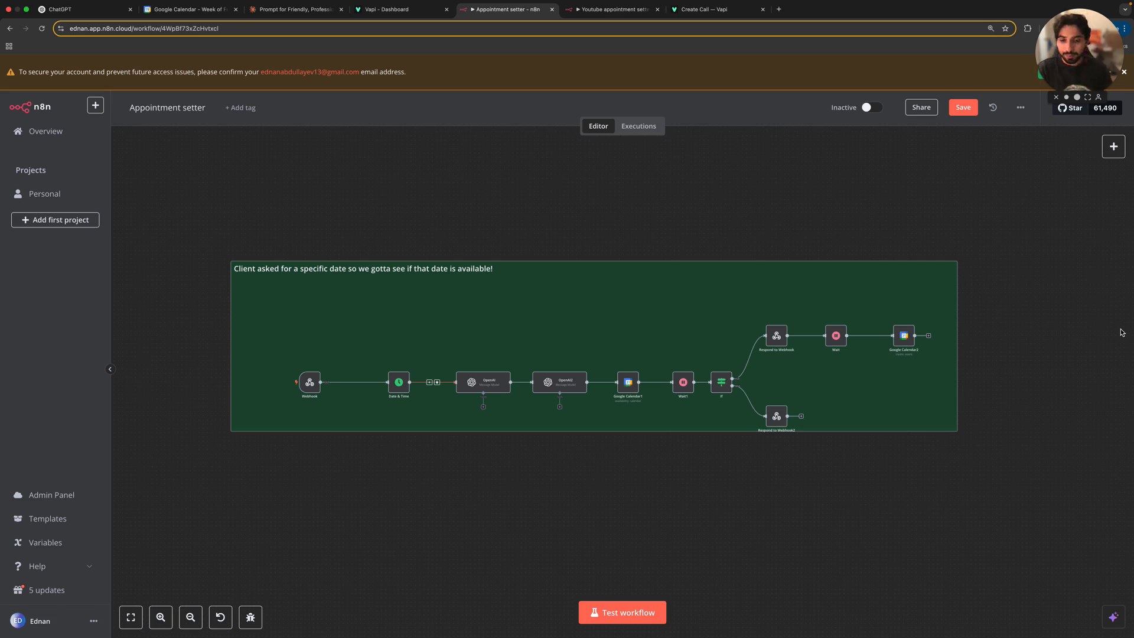
{"action": "left_click", "coordinate": [908, 190]}
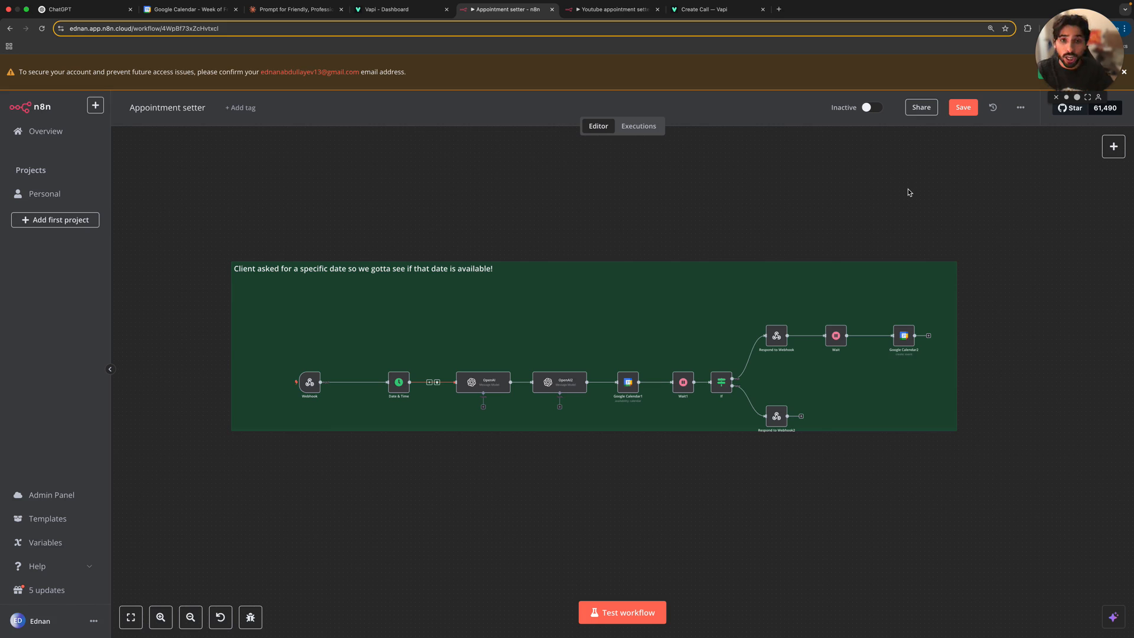
Step: Add a Webhook trigger to the Youtube appointment setter workflow in n8n and set its HTTP method to POST
{"action": "left_click", "coordinate": [413, 10]}
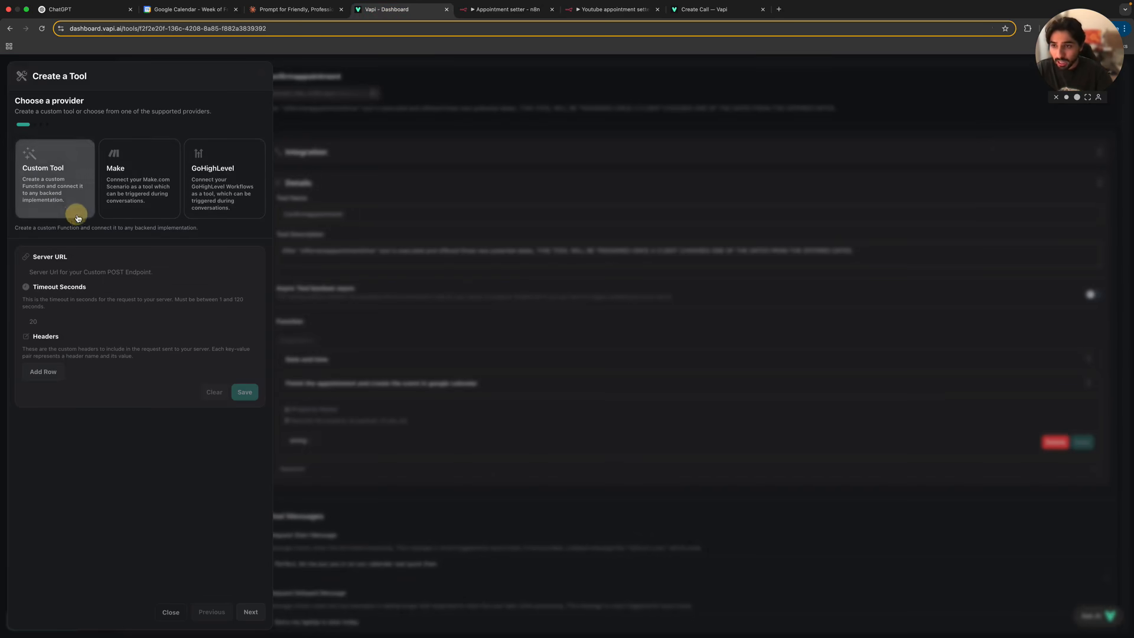
{"action": "left_click_drag", "start_coordinate": [505, 10], "coordinate": [469, 9]}
{"action": "left_click", "coordinate": [595, 10]}
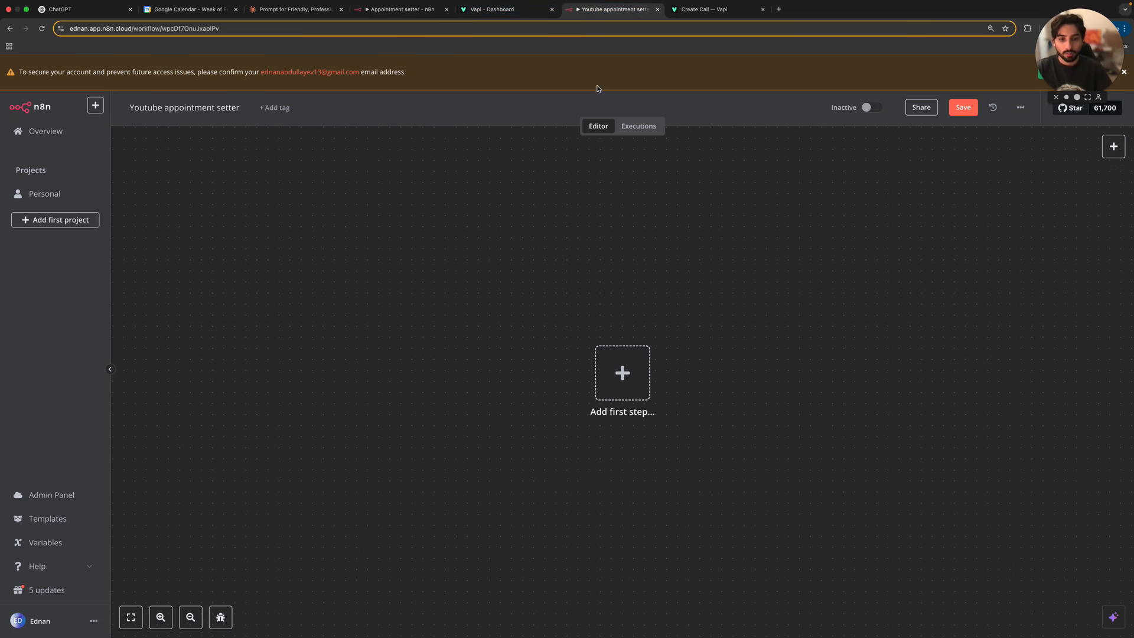
{"action": "left_click", "coordinate": [621, 372]}
{"action": "type", "text": "webhook"}
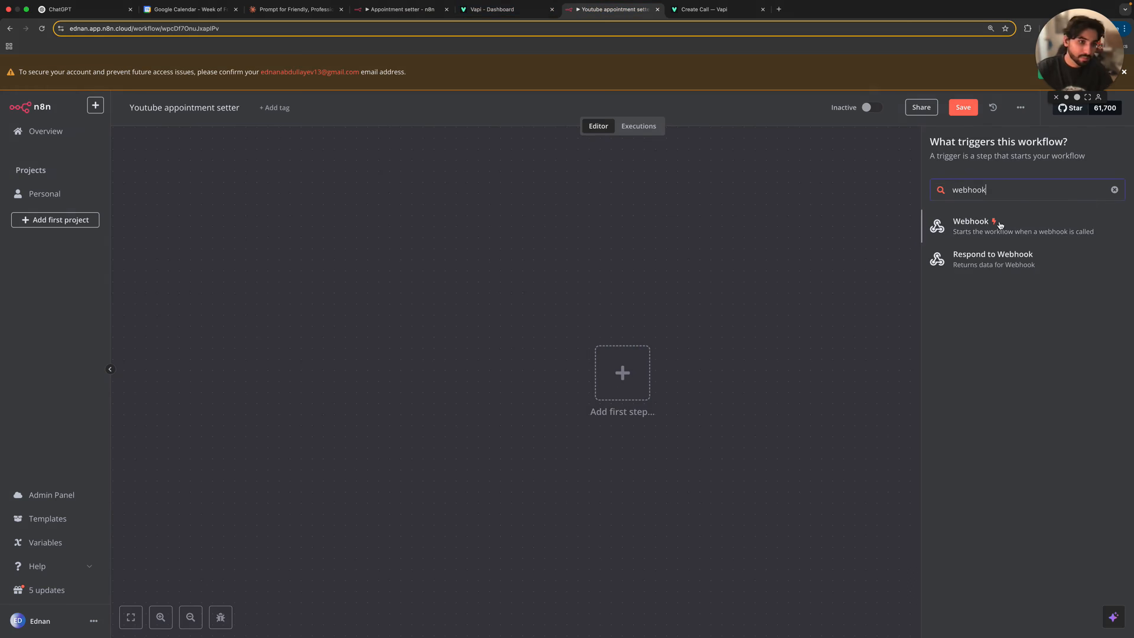
{"action": "left_click", "coordinate": [998, 225]}
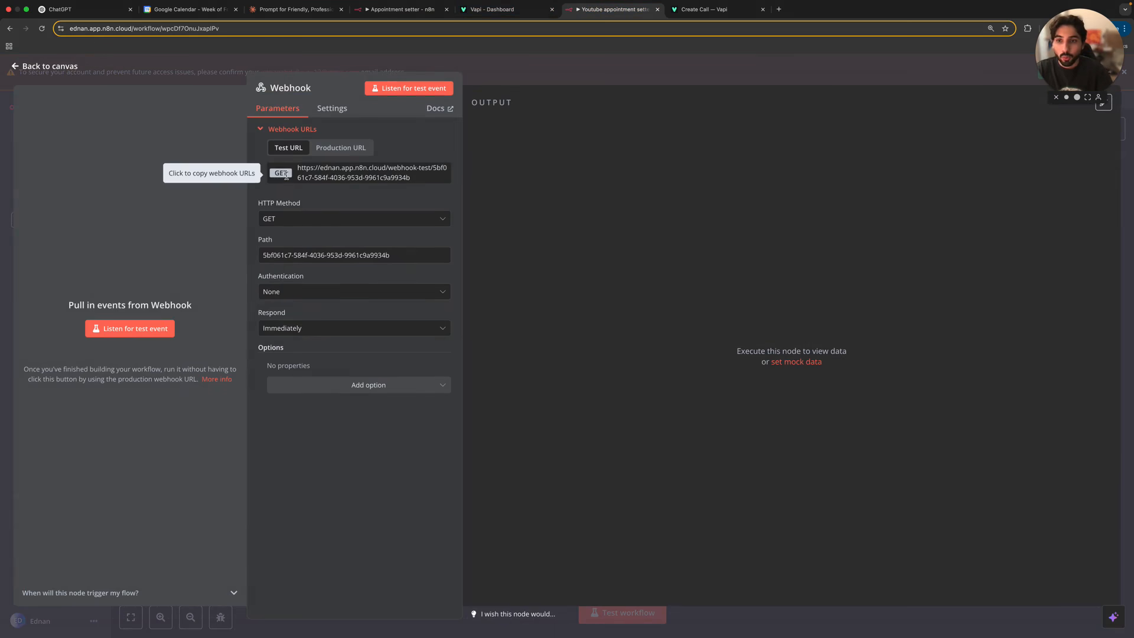
{"action": "left_click", "coordinate": [295, 218]}
{"action": "left_click", "coordinate": [310, 316]}
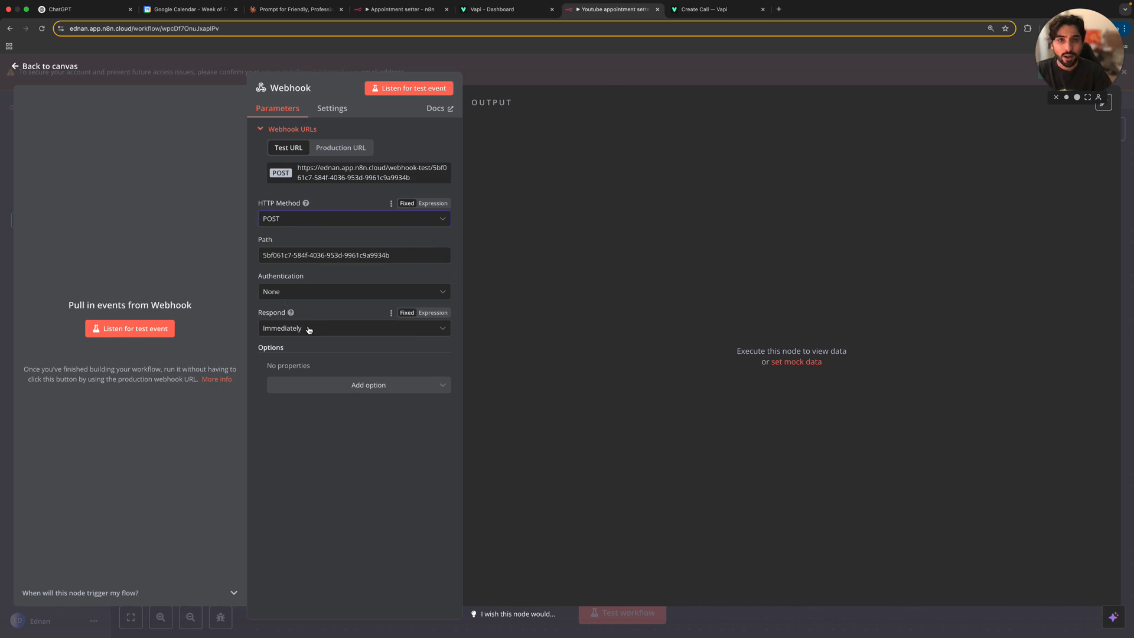
Step: Copy the webhook's test URL and enter it as the server URL of the custom tool in Vapi
{"action": "triple_click", "coordinate": [307, 172]}
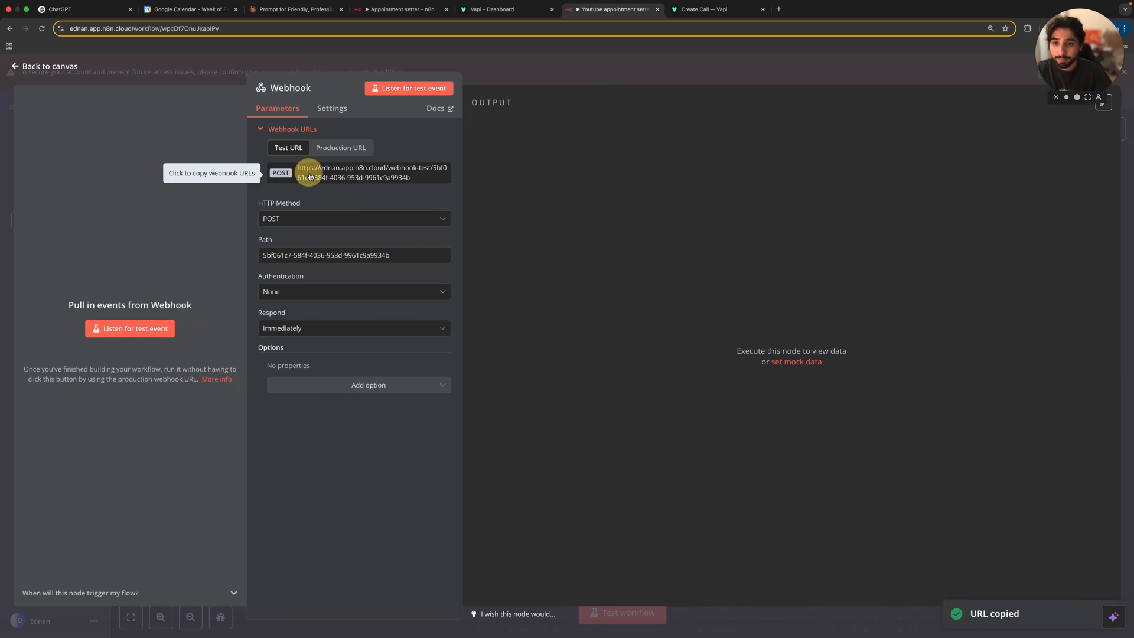
{"action": "left_click", "coordinate": [497, 10]}
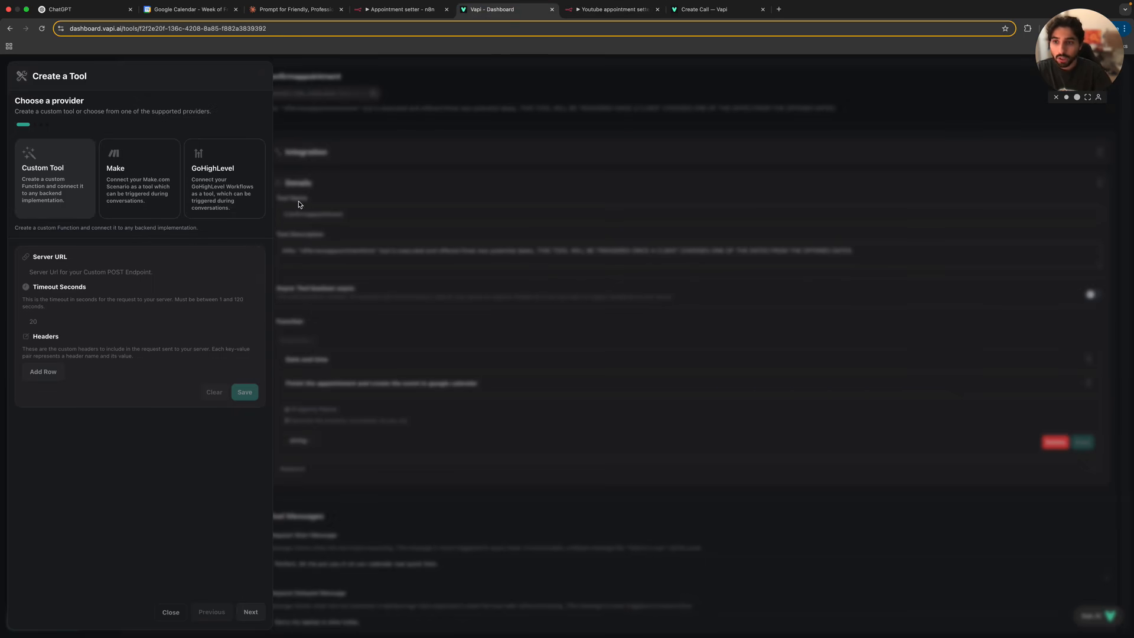
{"action": "left_click", "coordinate": [108, 275]}
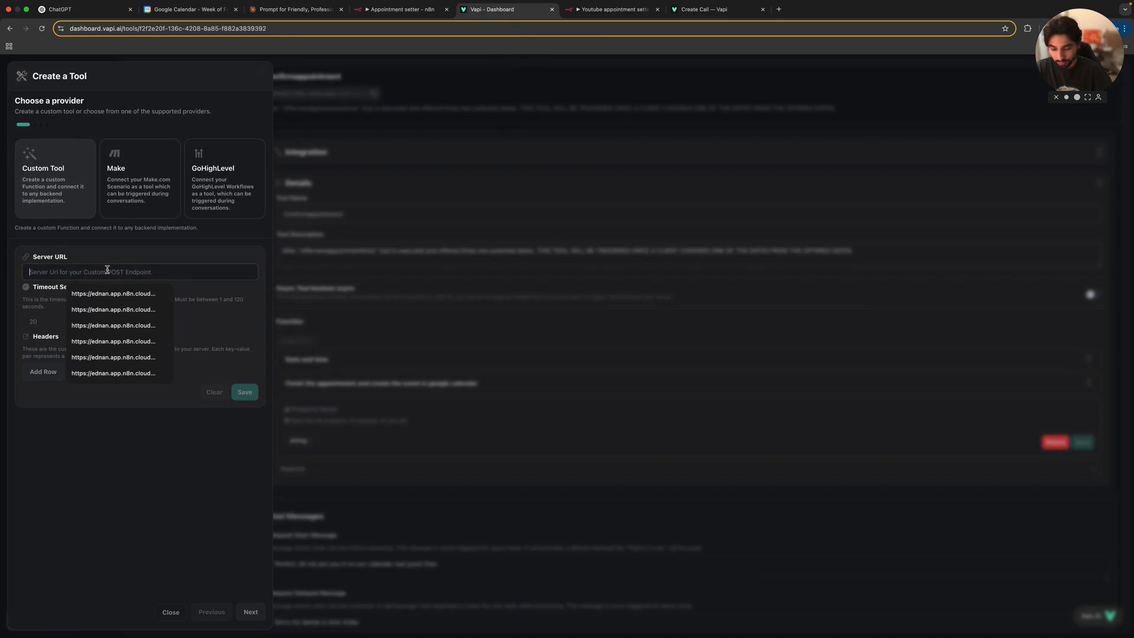
{"action": "key", "text": "super+v"}
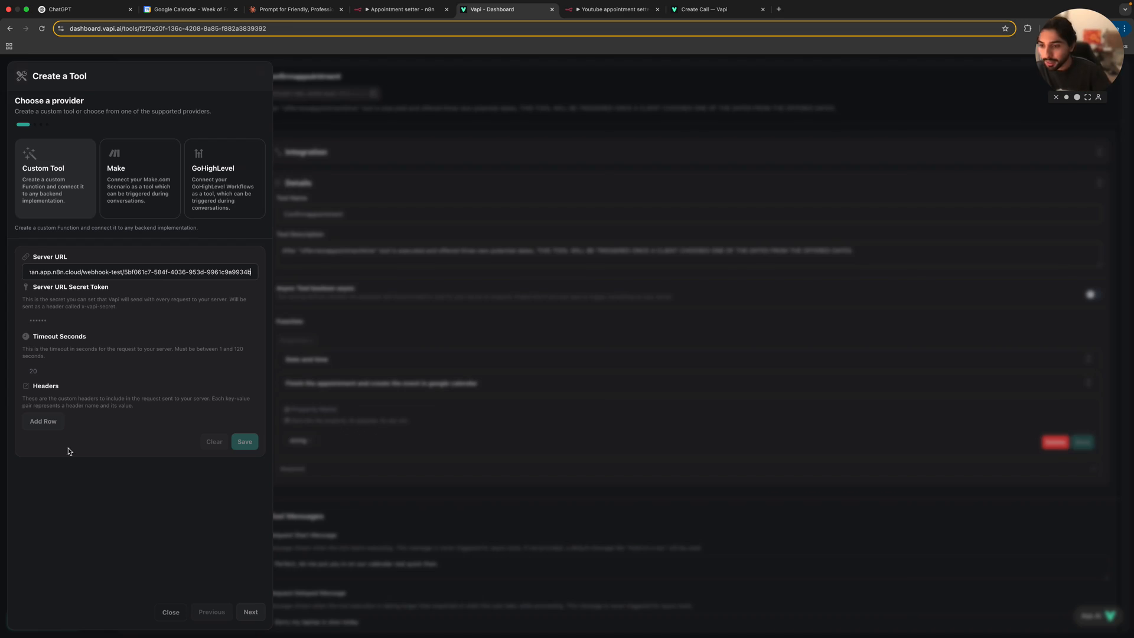
Step: Save the custom tool's server settings and continue to the schema definition
{"action": "left_click", "coordinate": [66, 423]}
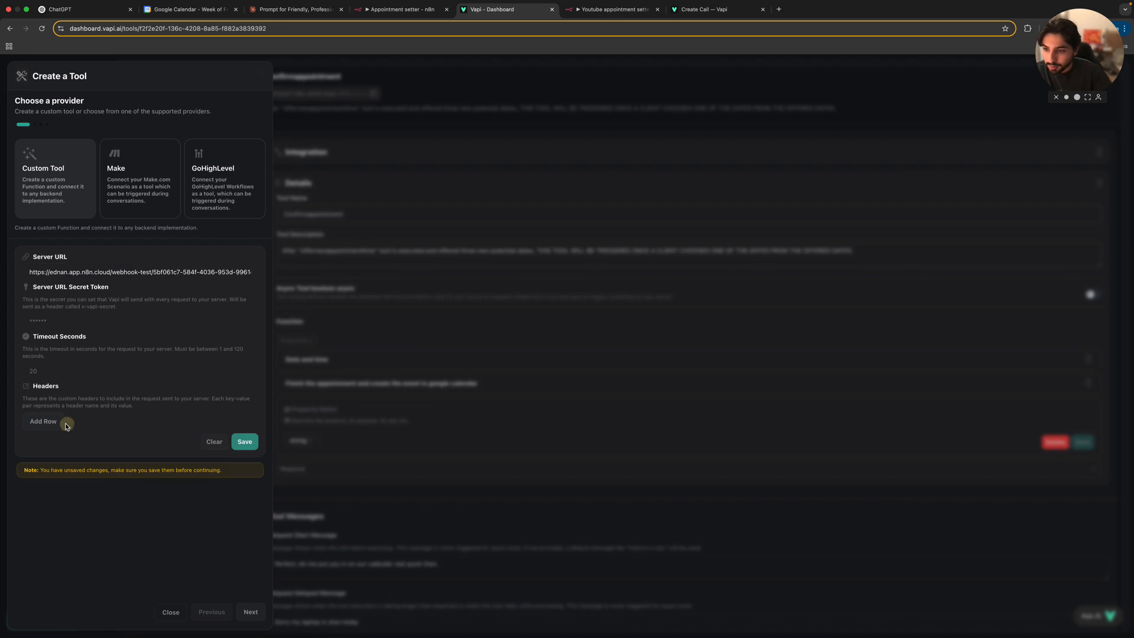
{"action": "left_click", "coordinate": [246, 447]}
{"action": "left_click", "coordinate": [246, 442]}
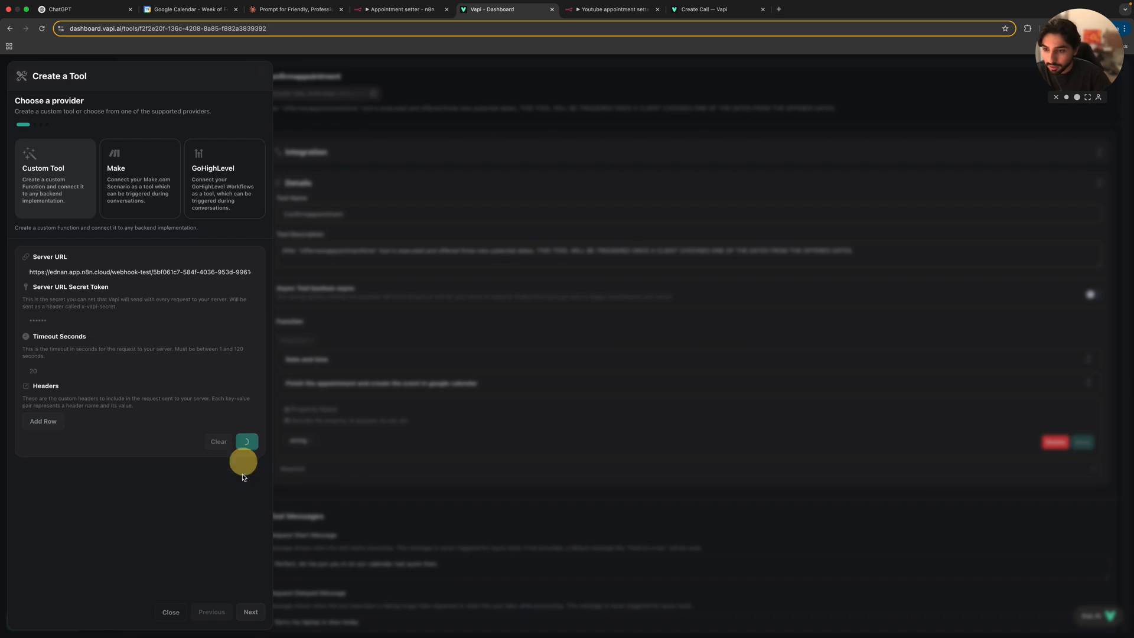
{"action": "left_click", "coordinate": [251, 612]}
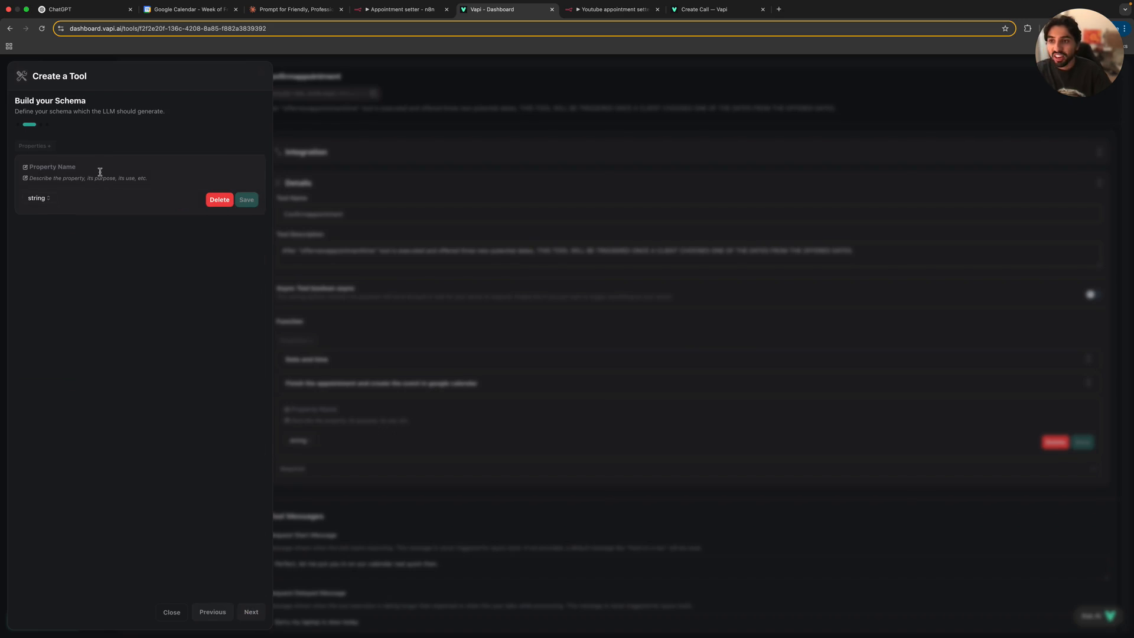
Step: Save a string property "Date and time" with the description "Extract date and time that the client asked the appointment to be at."
{"action": "left_click", "coordinate": [100, 170]}
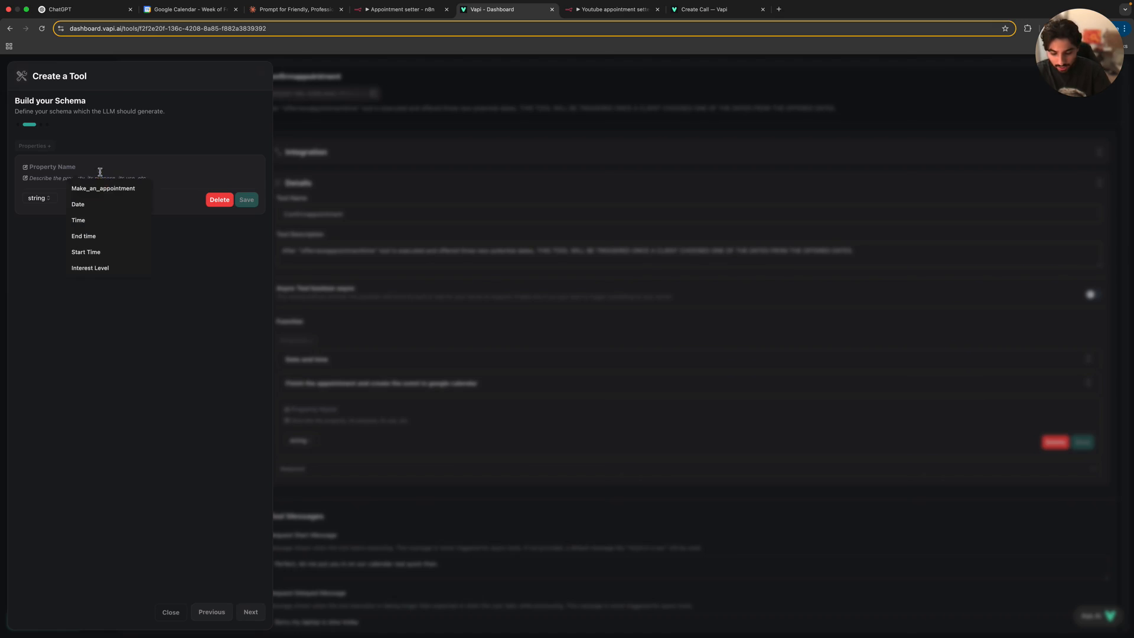
{"action": "type", "text": "Date and time"}
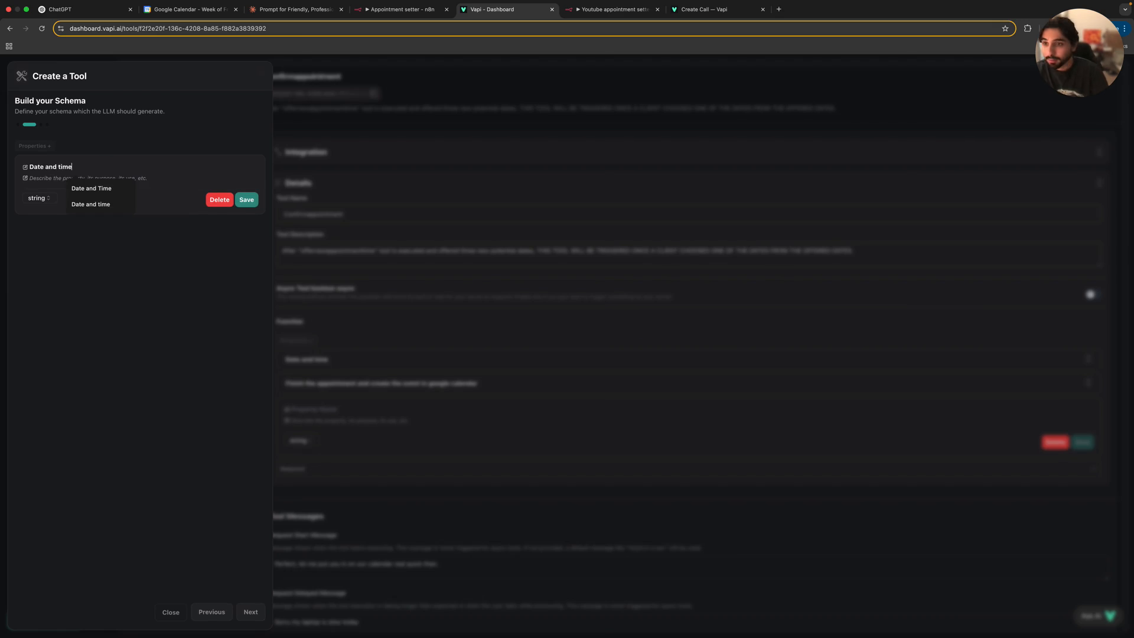
{"action": "left_click", "coordinate": [90, 203]}
{"action": "type", "text": "Extract"}
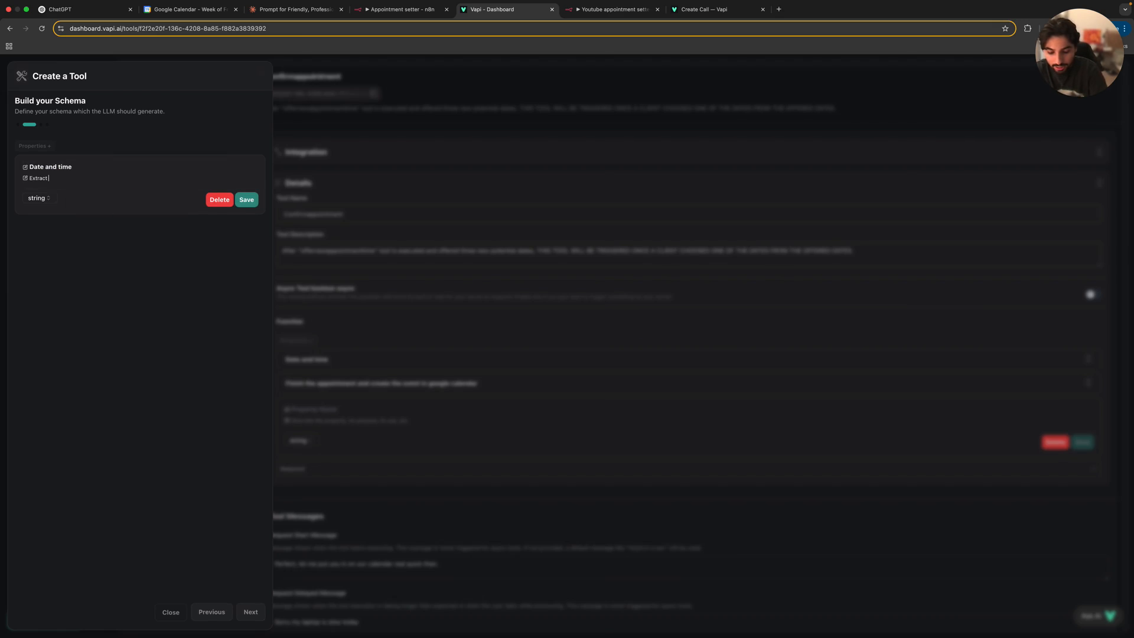
{"action": "type", "text": "date and time of"}
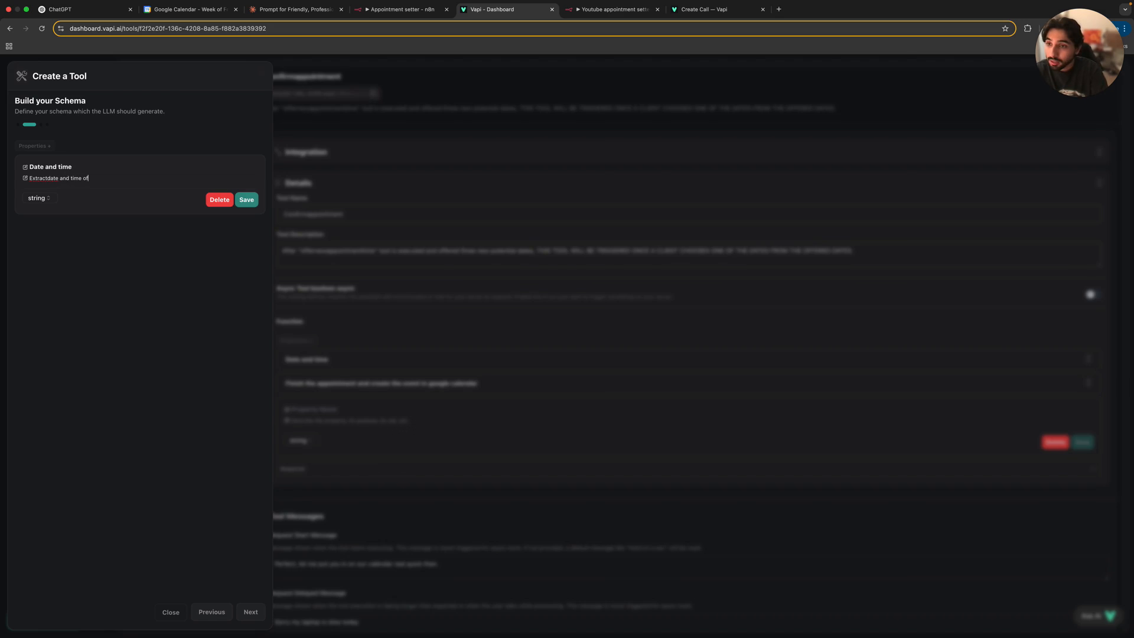
{"action": "left_click", "coordinate": [46, 178]}
{"action": "left_click", "coordinate": [114, 183]}
{"action": "key", "text": "BackSpace"}
{"action": "type", "text": "that"}
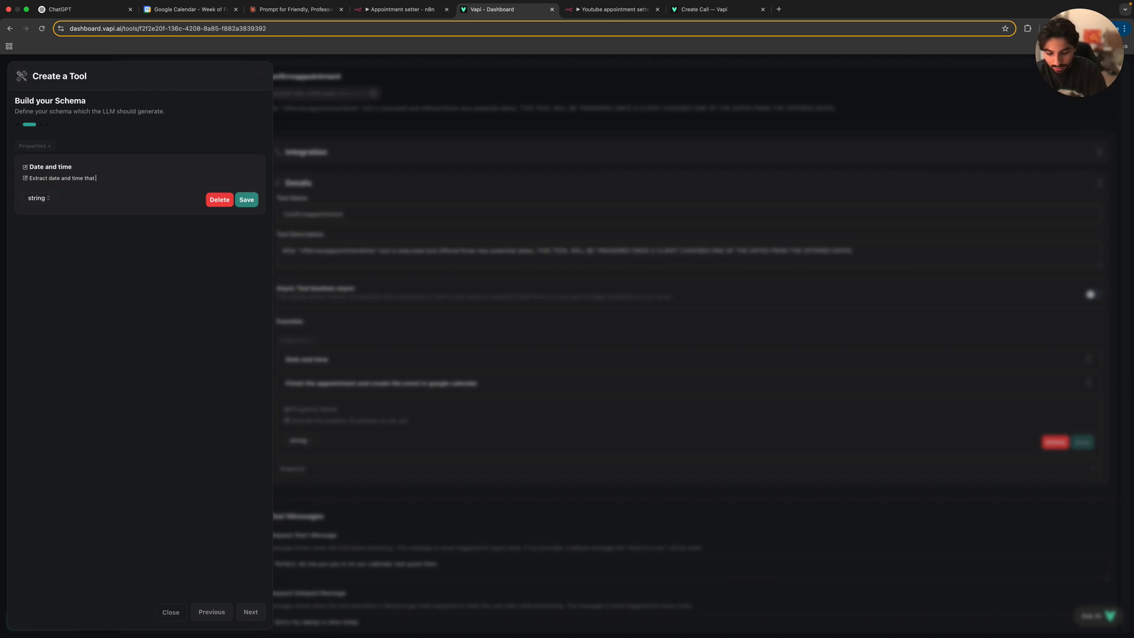
{"action": "type", "text": " the client"}
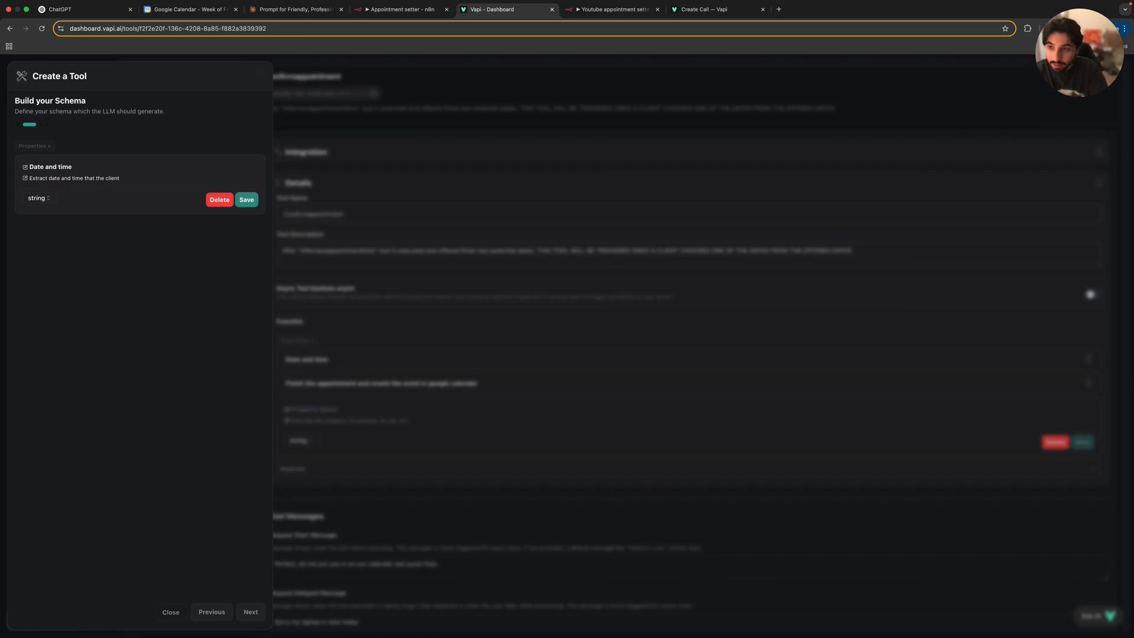
{"action": "type", "text": " asked the appointment to be at."}
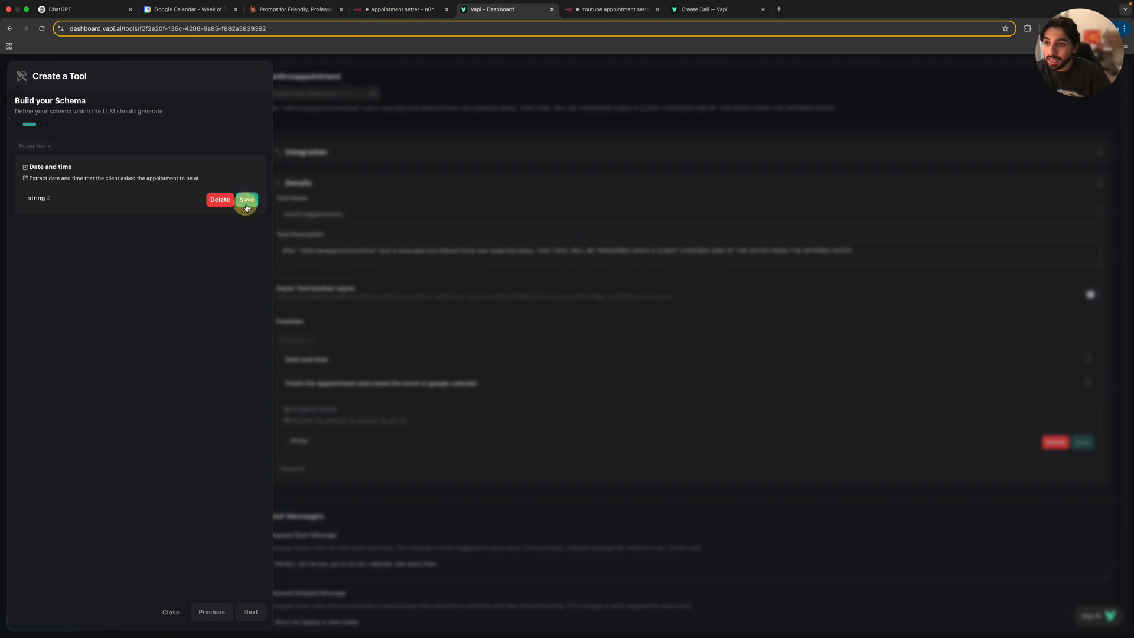
{"action": "left_click", "coordinate": [246, 200]}
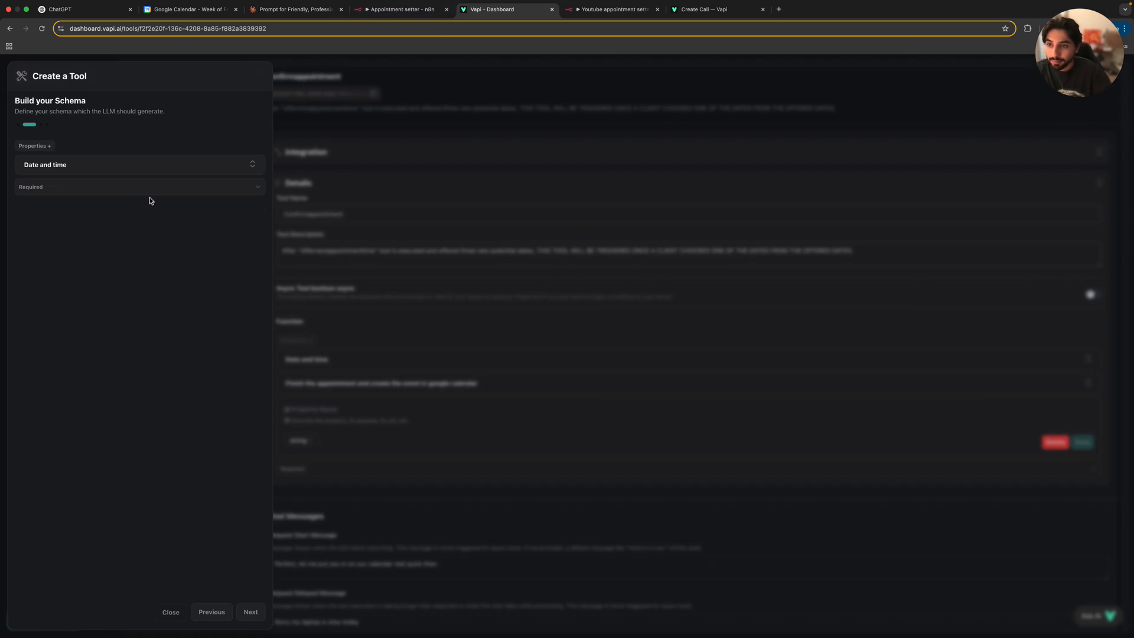
Step: Mark the Date and time property as required and continue to the tool's name and description
{"action": "left_click", "coordinate": [246, 186]}
{"action": "left_click", "coordinate": [171, 202]}
{"action": "left_click", "coordinate": [250, 611]}
{"action": "left_click", "coordinate": [72, 168]}
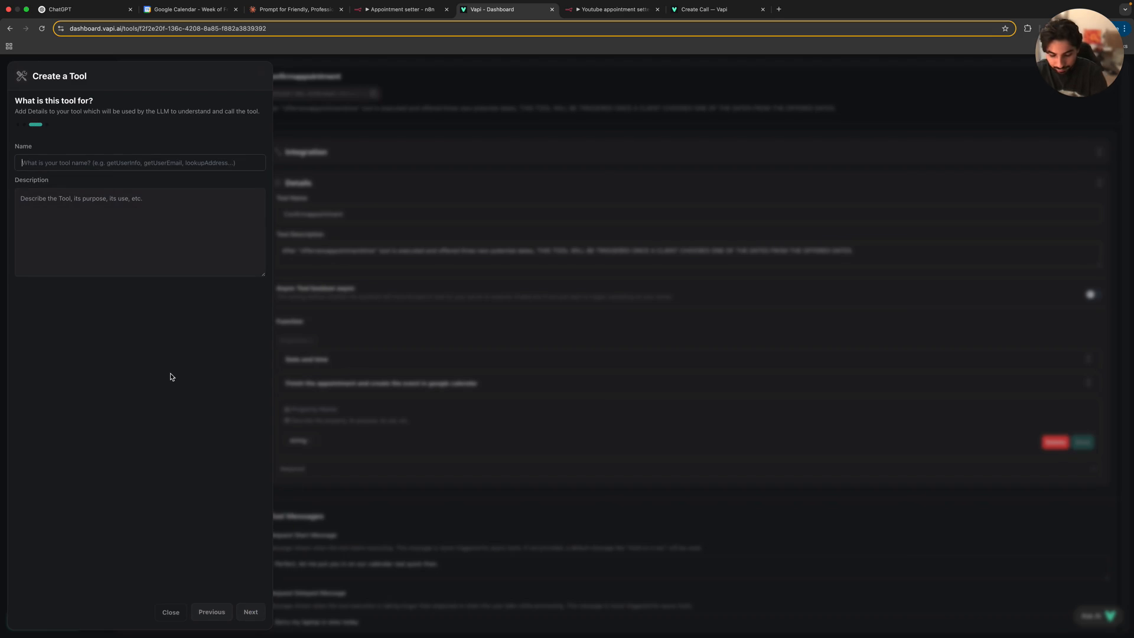
{"action": "type", "text": "Getcal"}
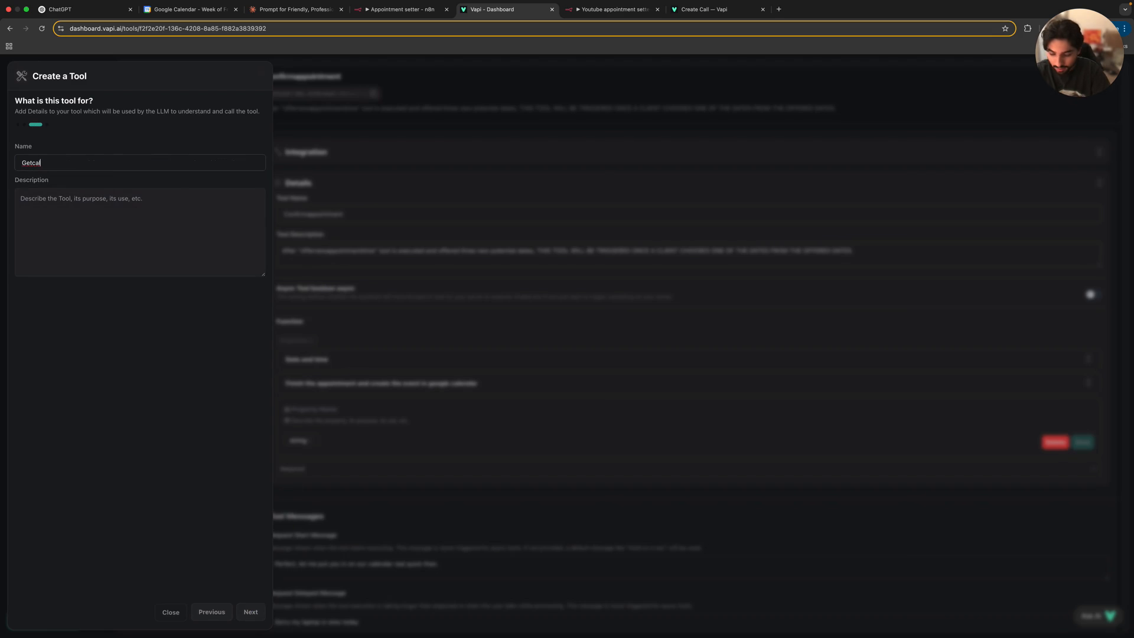
{"action": "type", "text": "endar"}
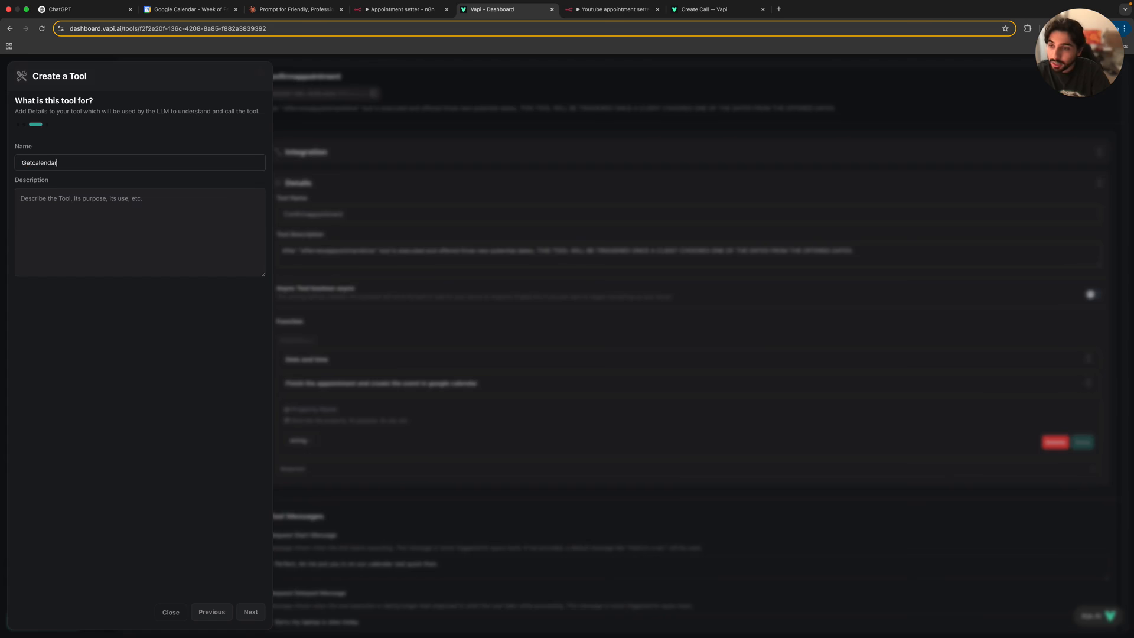
{"action": "type", "text": "s"}
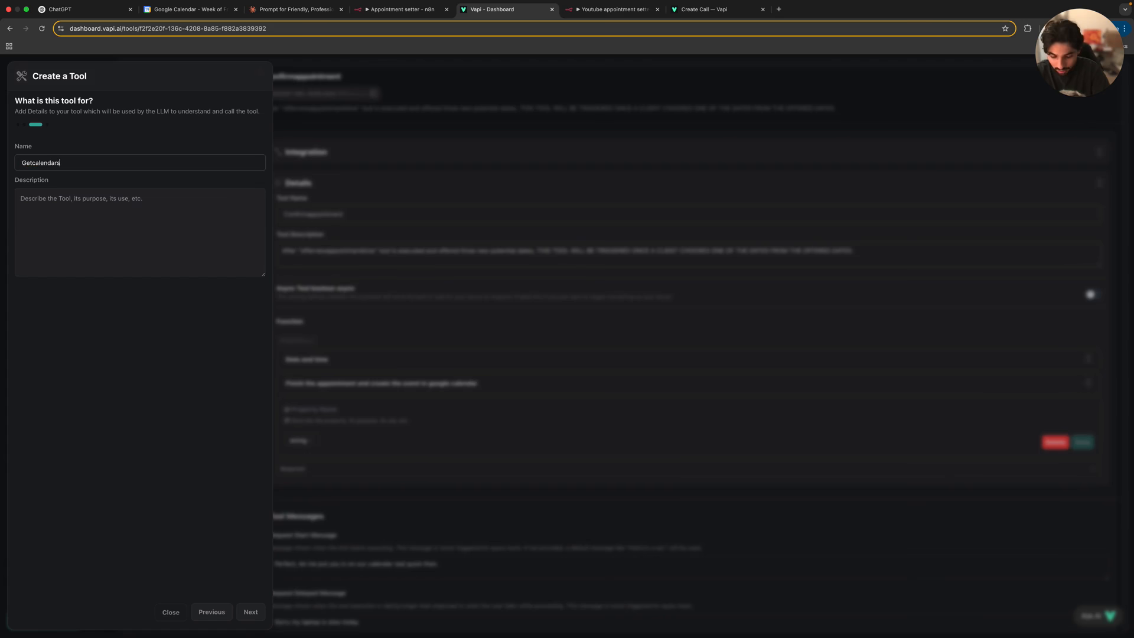
{"action": "key", "text": "BackSpace"}
{"action": "type", "text": "ar availa"}
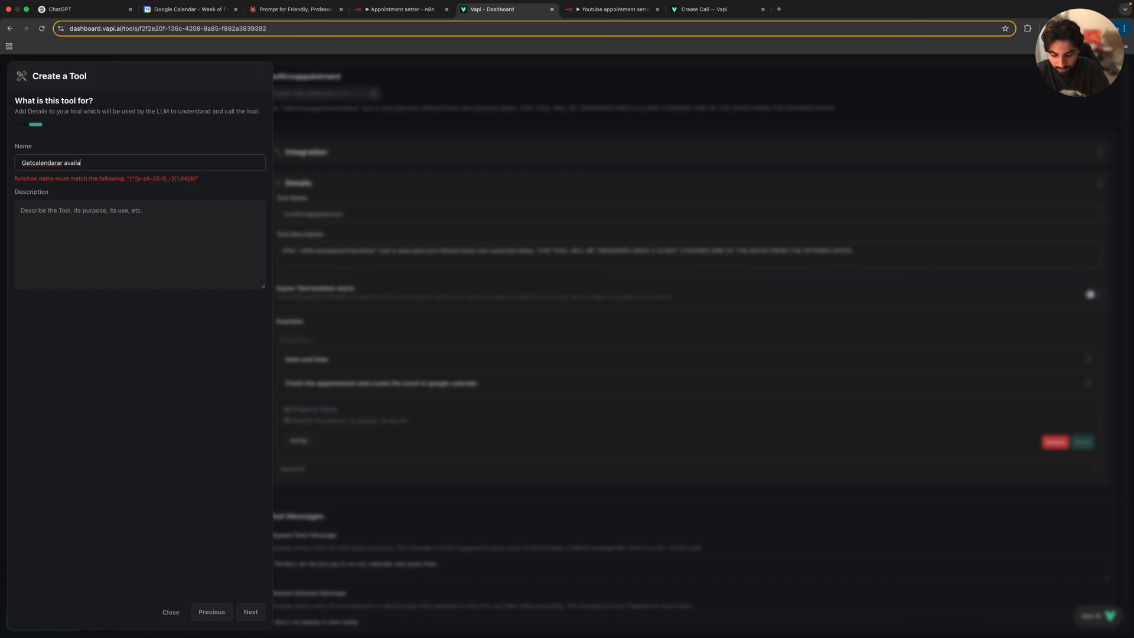
{"action": "type", "text": "bility"}
{"action": "left_click", "coordinate": [92, 163]}
{"action": "left_click_drag", "start_coordinate": [89, 164], "coordinate": [20, 162]}
Step: Name the tool Get_Calendar
{"action": "type", "text": "G"}
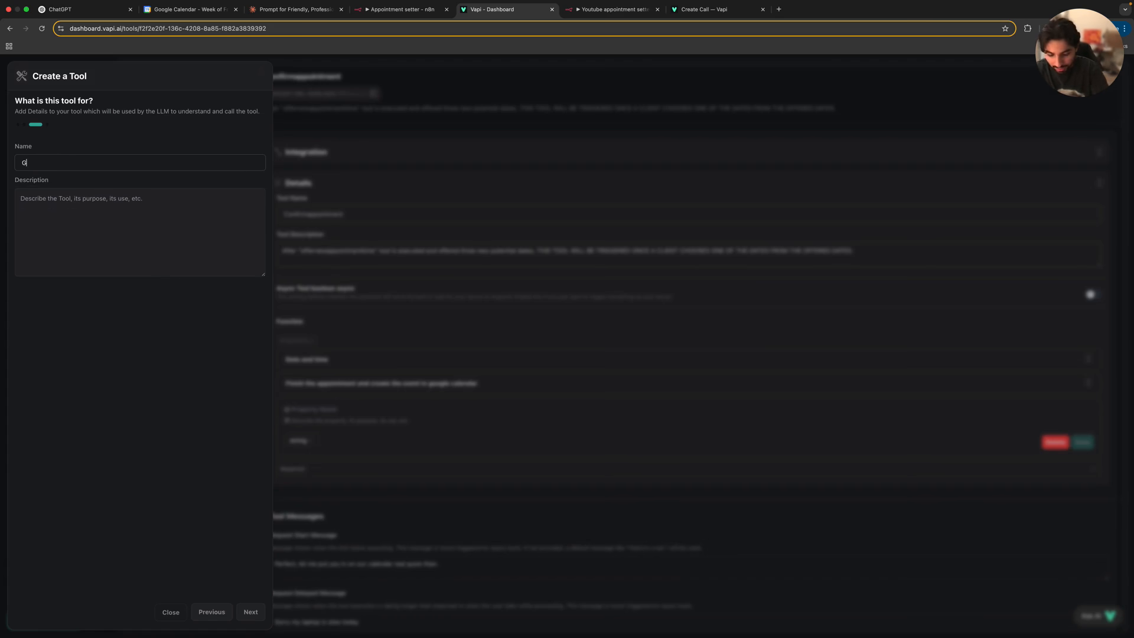
{"action": "type", "text": "et_Ca"}
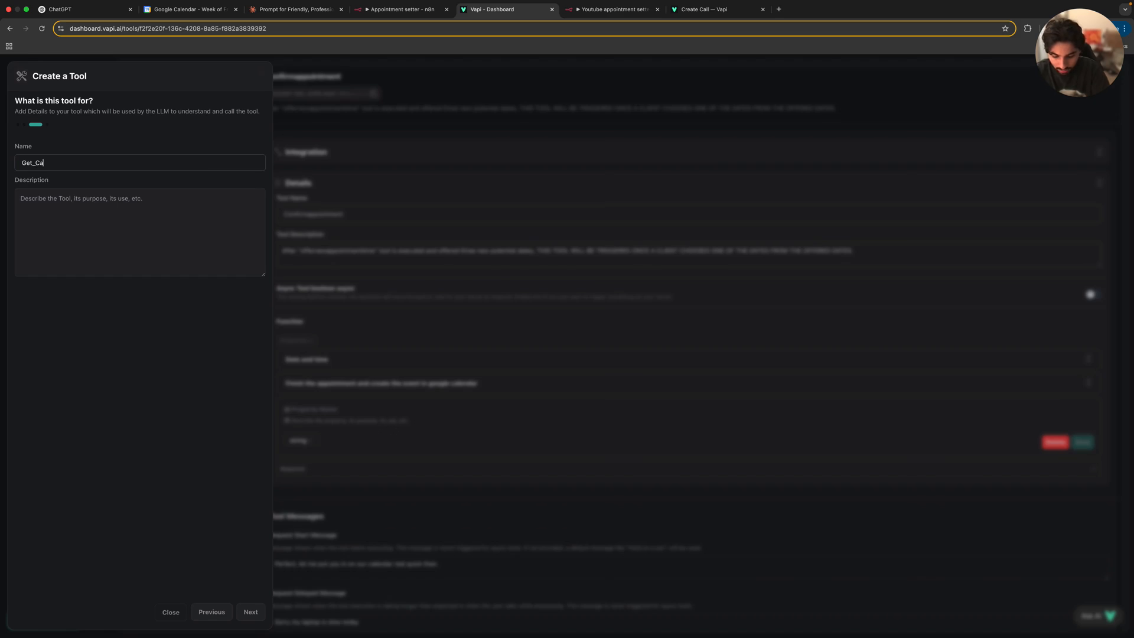
{"action": "type", "text": "lenda"}
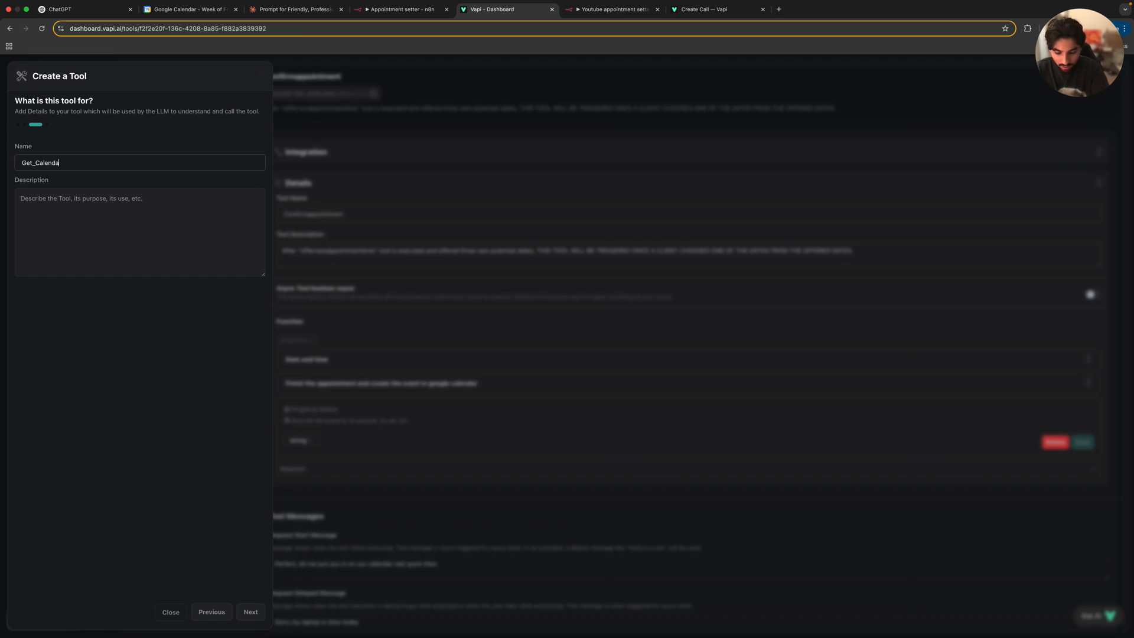
{"action": "type", "text": "r_Avail"}
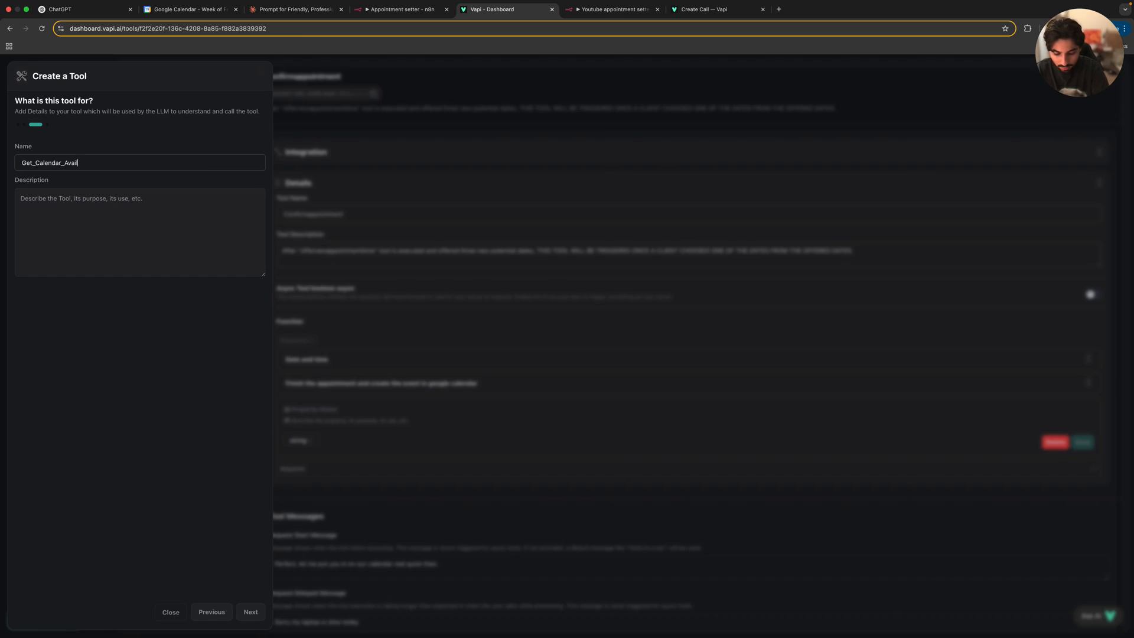
{"action": "type", "text": "ability"}
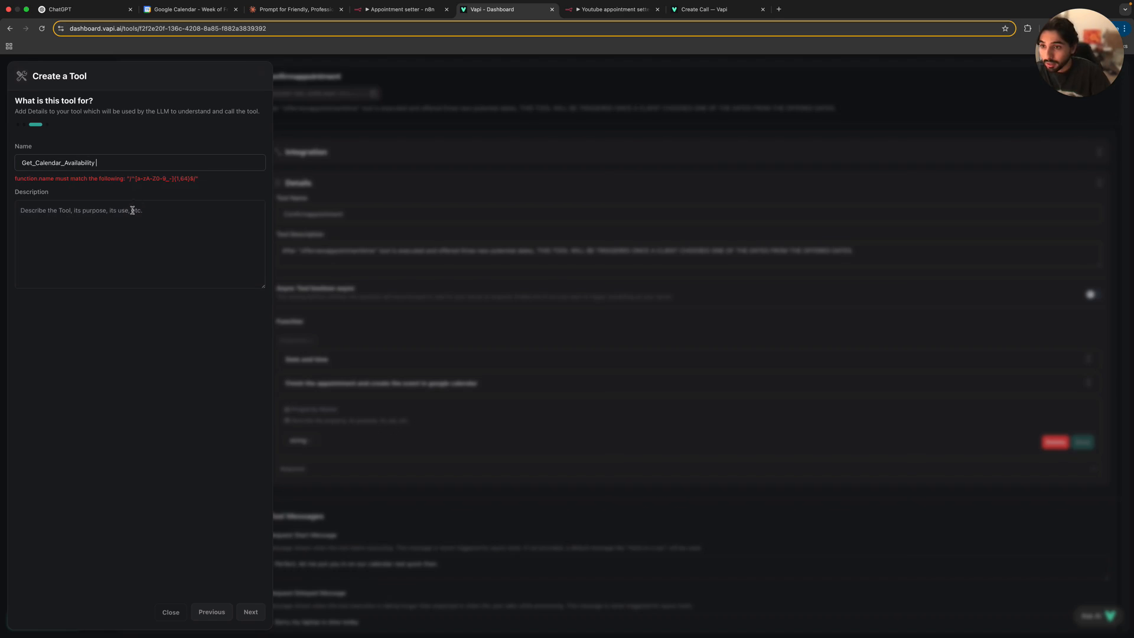
{"action": "left_click_drag", "start_coordinate": [117, 160], "coordinate": [59, 163]}
{"action": "key", "text": "BackSpace"}
{"action": "key", "text": "BackSpace"}
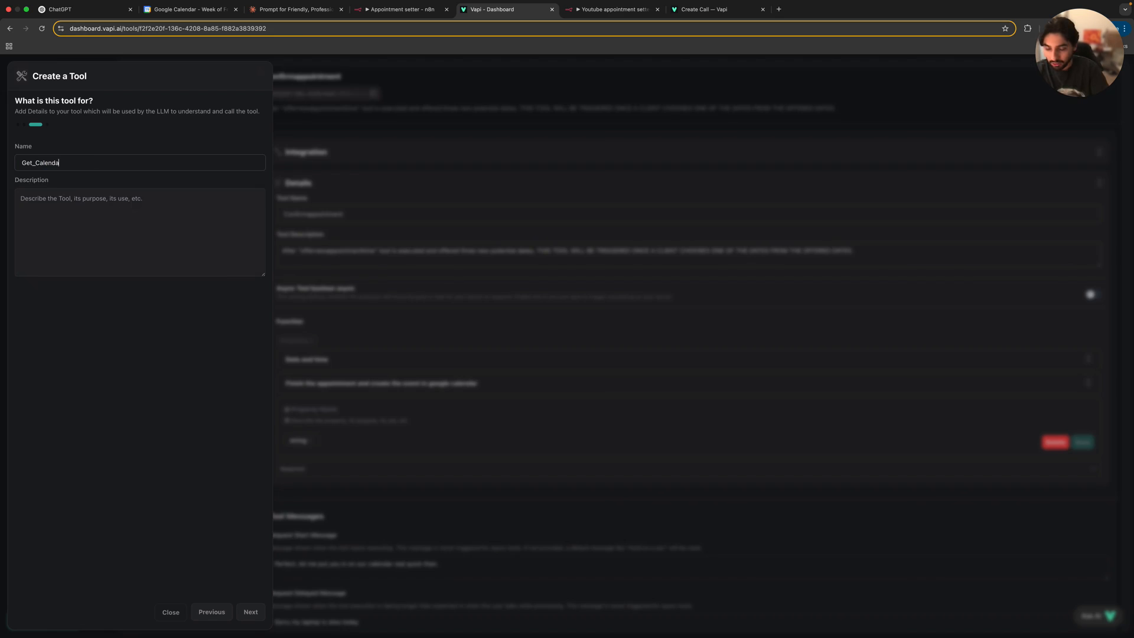
{"action": "type", "text": "r"}
Step: Enter the tool description "The agent has to extract date and time of the preffered appointment in order to go and check cqlendar avialability"
{"action": "left_click", "coordinate": [122, 210]}
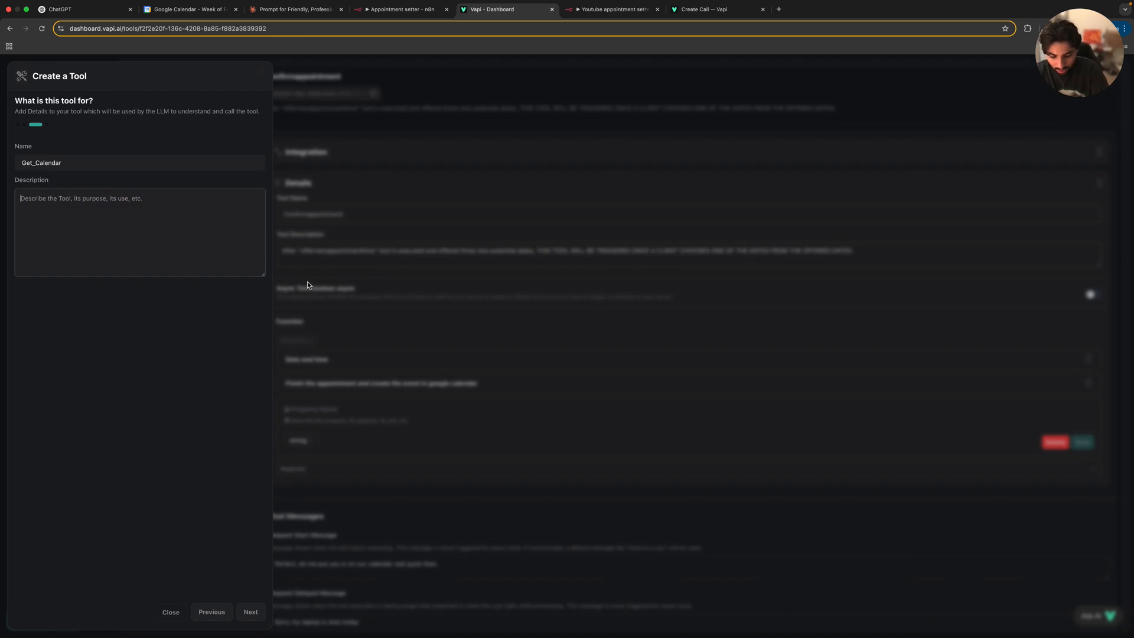
{"action": "type", "text": "The agent has to"}
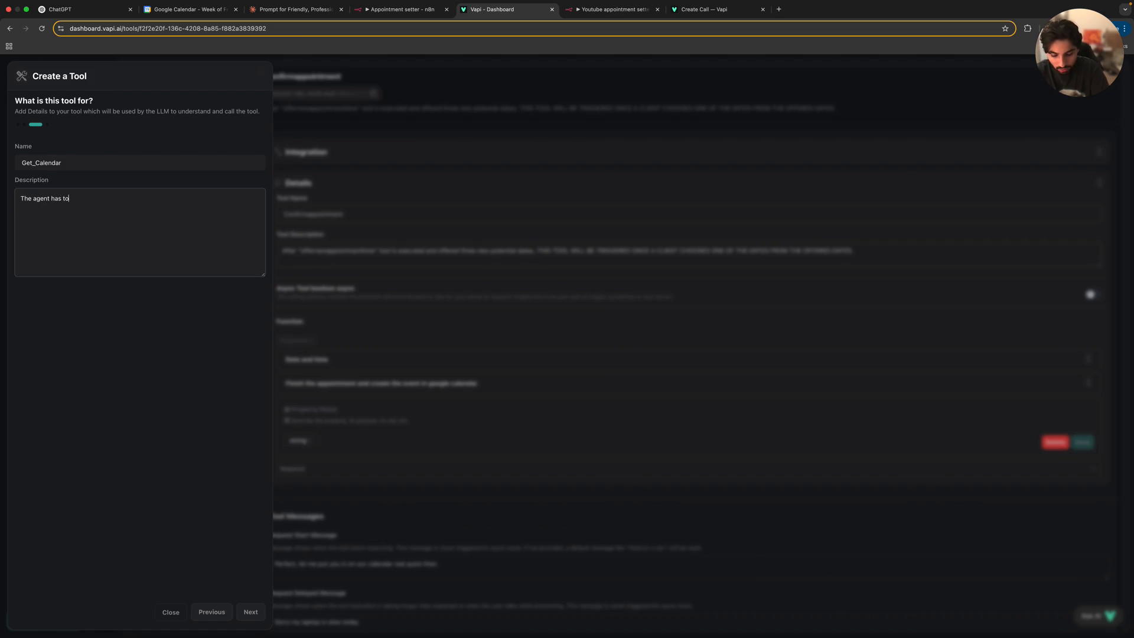
{"action": "type", "text": " extract a"}
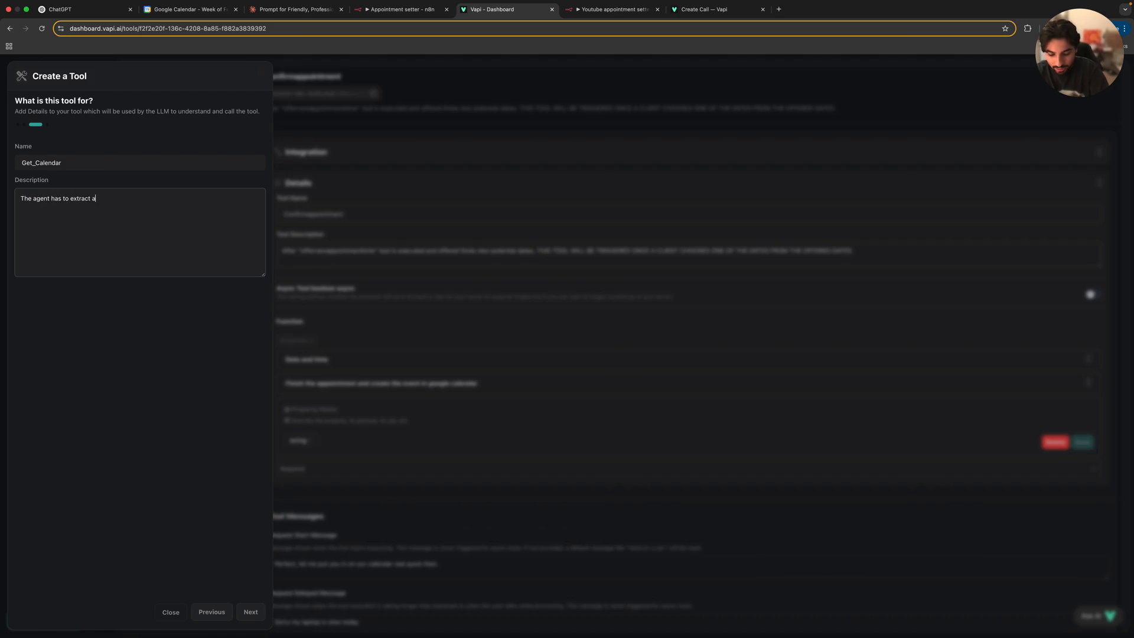
{"action": "type", "text": " date a"}
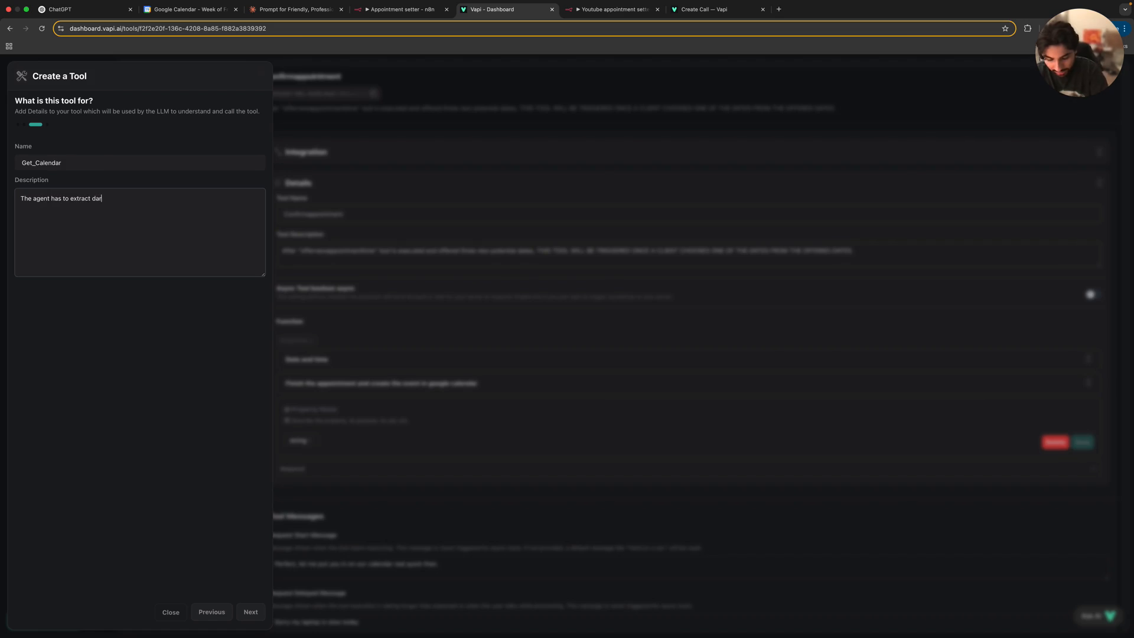
{"action": "type", "text": "nd tim"}
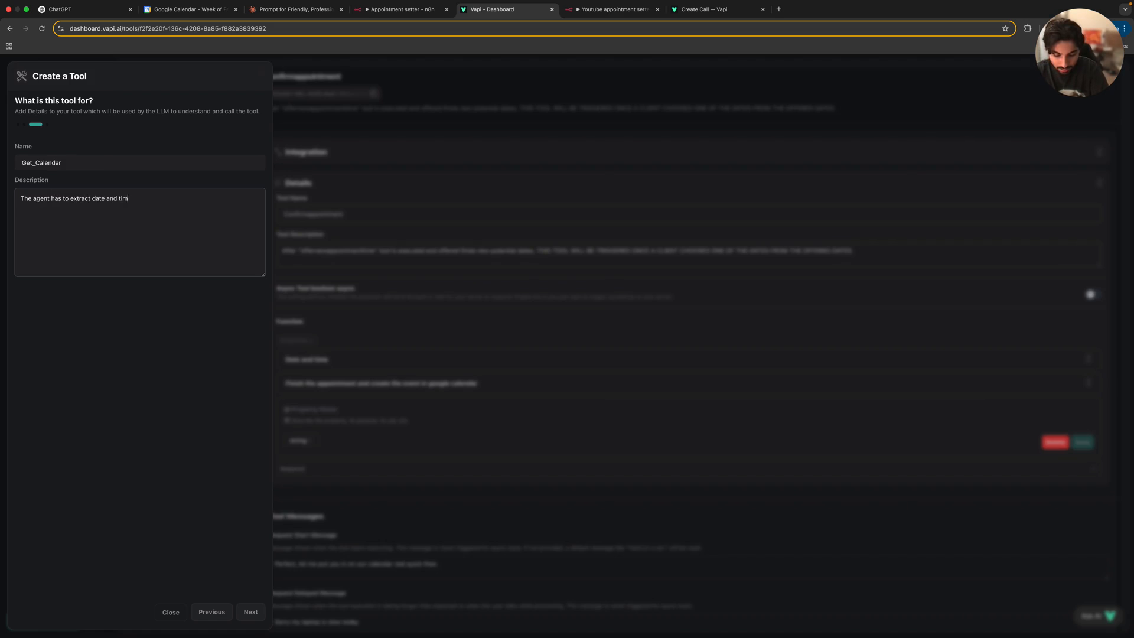
{"action": "type", "text": "e of the preffered appointment in order to go and check cqlendar avialability"}
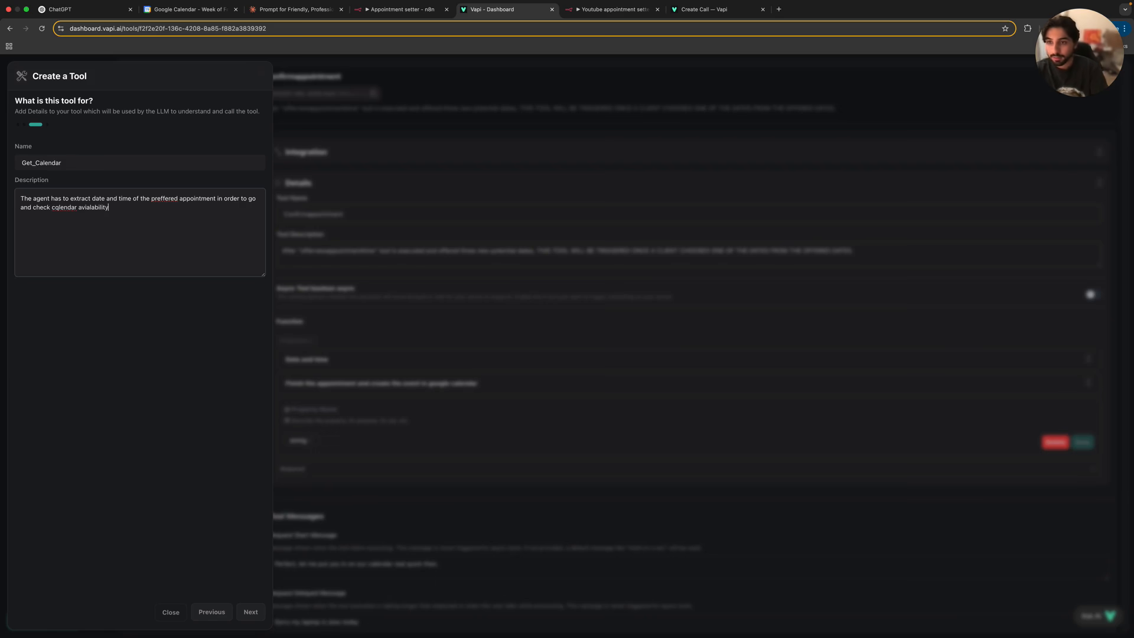
Step: Correct the misspelled words in the tool description to "calendar", "availability" and "preferred"
{"action": "left_click", "coordinate": [61, 208]}
{"action": "key", "text": "BackSpace"}
{"action": "type", "text": "a"}
{"action": "key", "text": "BackSpace"}
{"action": "key", "text": "BackSpace"}
{"action": "type", "text": "ailabil"}
{"action": "left_click", "coordinate": [90, 210]}
{"action": "key", "text": "BackSpace"}
{"action": "type", "text": "i"}
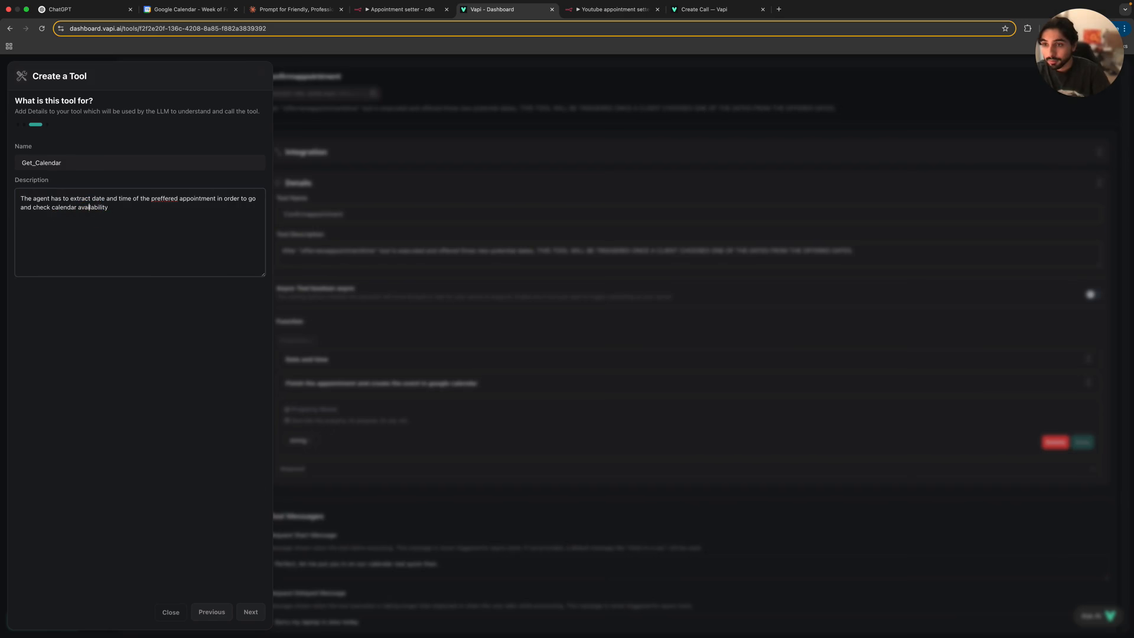
{"action": "key", "text": "BackSpace"}
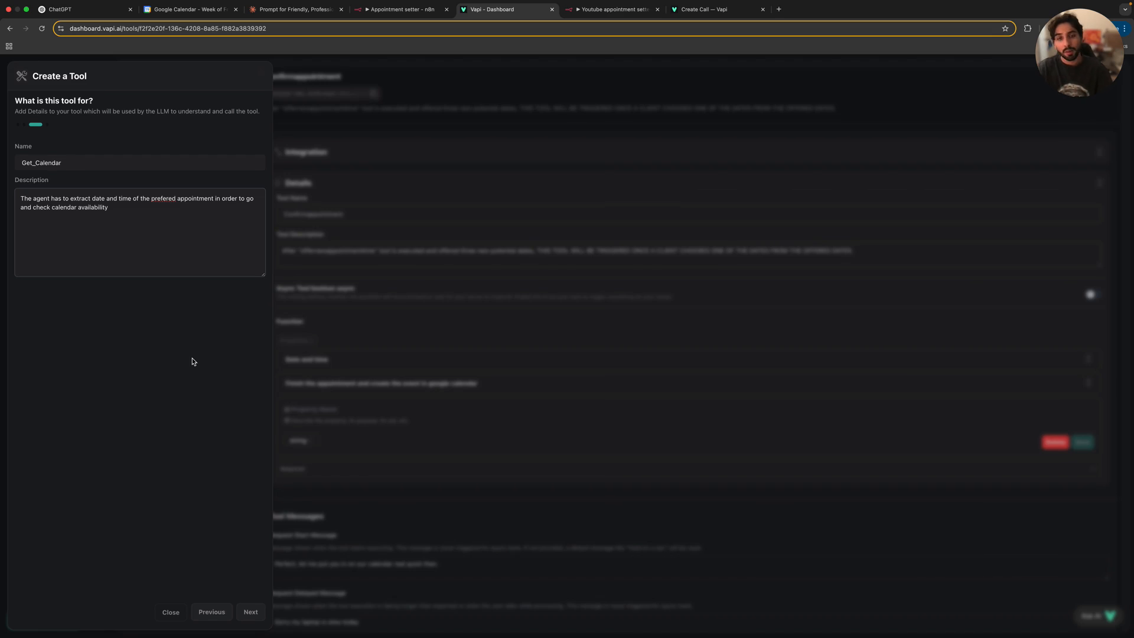
{"action": "left_click", "coordinate": [168, 207]}
{"action": "type", "text": "r"}
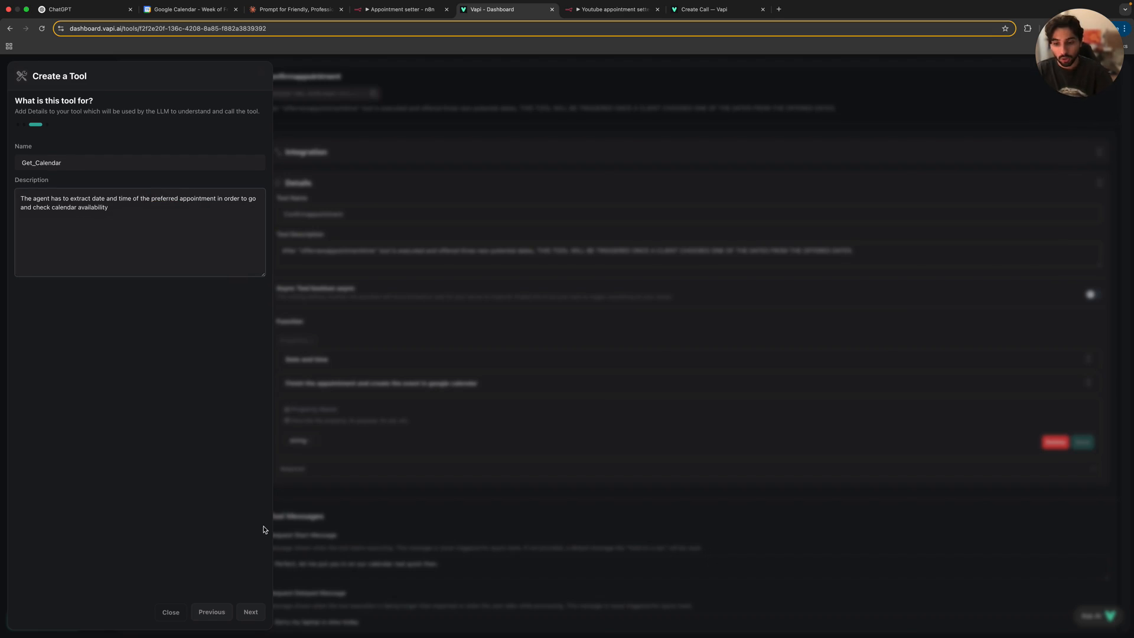
Step: Continue to the tool's messages and set the start message to "Let me check our calendar real quick"
{"action": "left_click", "coordinate": [254, 612]}
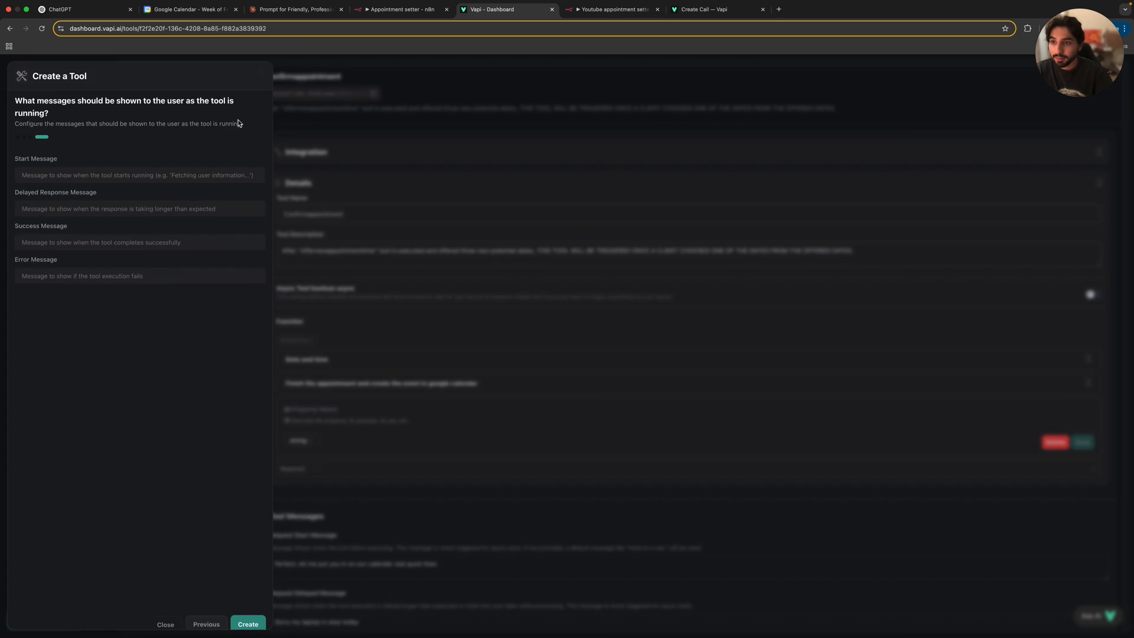
{"action": "left_click", "coordinate": [167, 175]}
{"action": "left_click", "coordinate": [140, 366]}
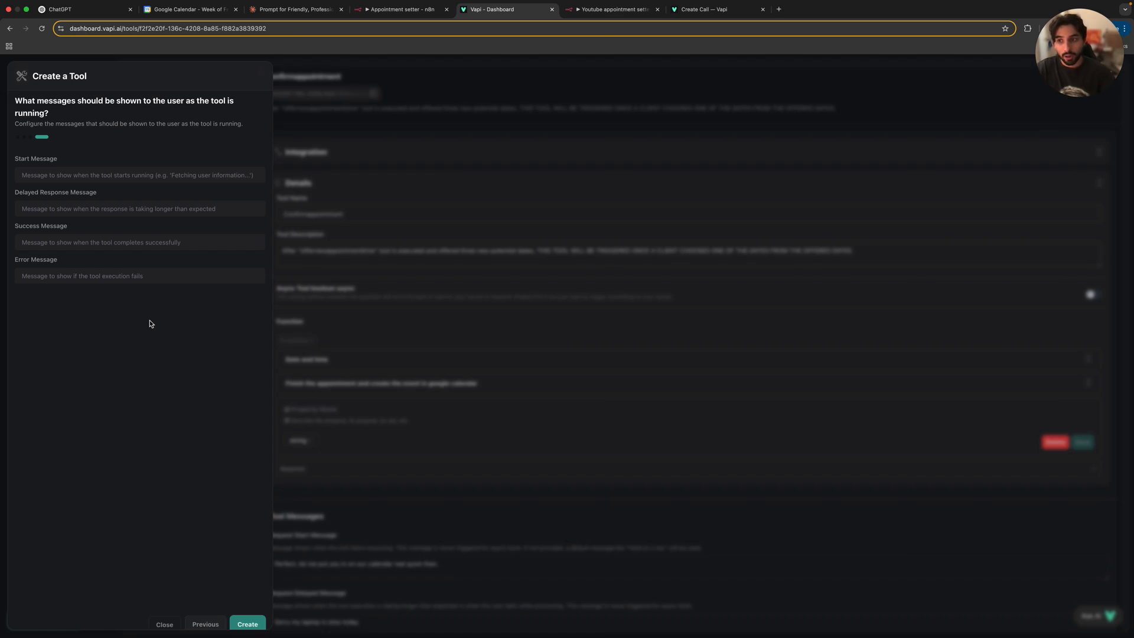
{"action": "left_click", "coordinate": [118, 178]}
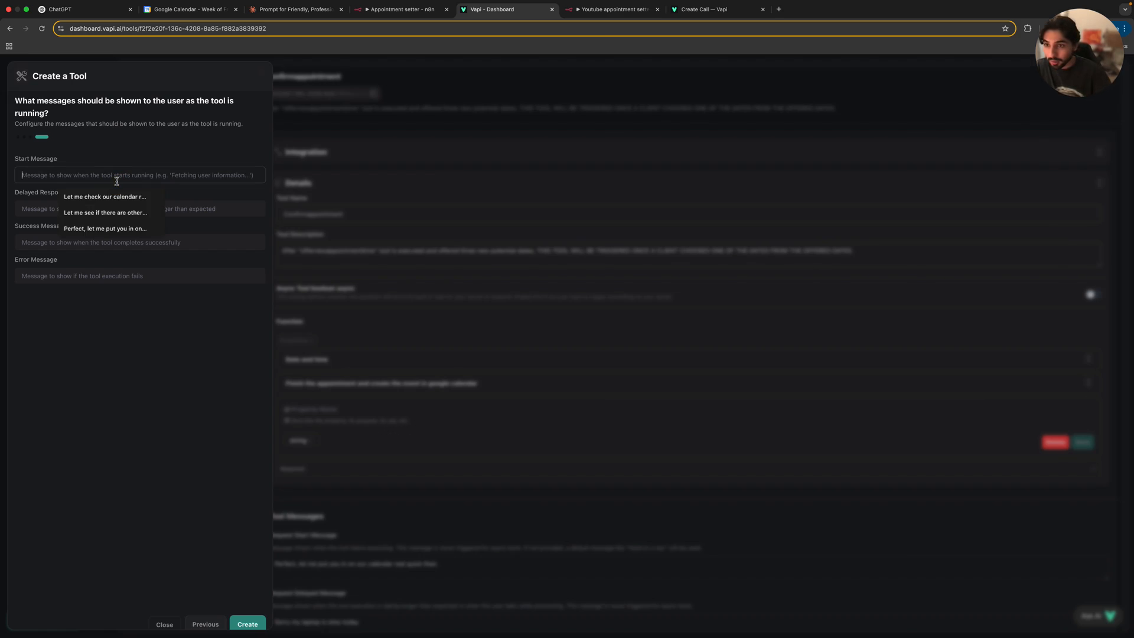
{"action": "left_click", "coordinate": [113, 196]}
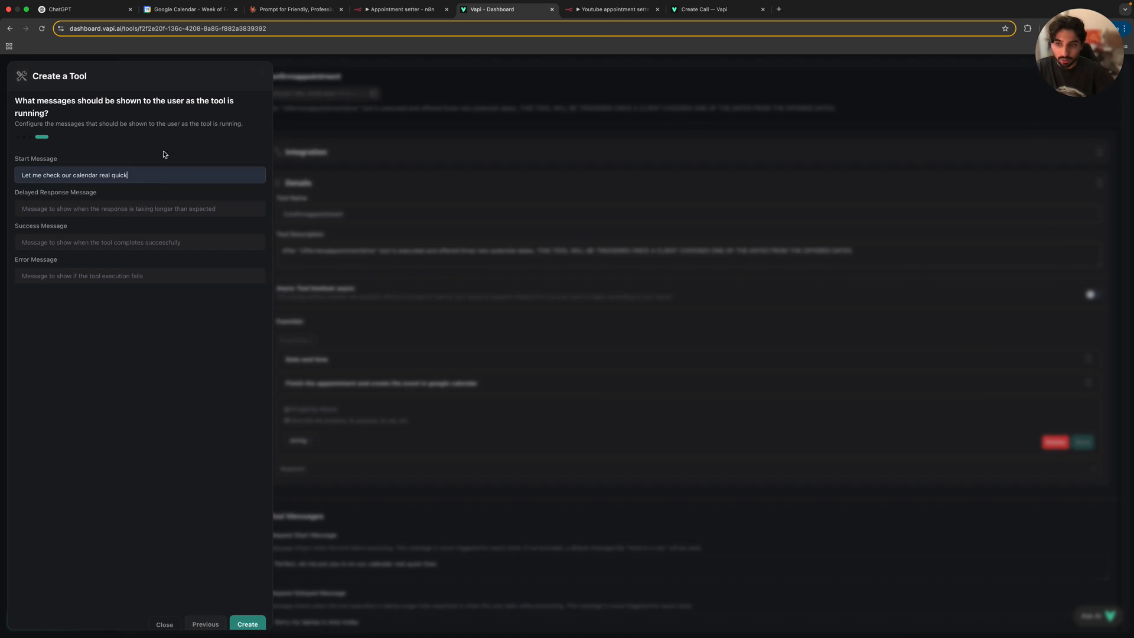
Step: Create the Get_Calendar tool and review its saved details and messages
{"action": "left_click", "coordinate": [241, 624]}
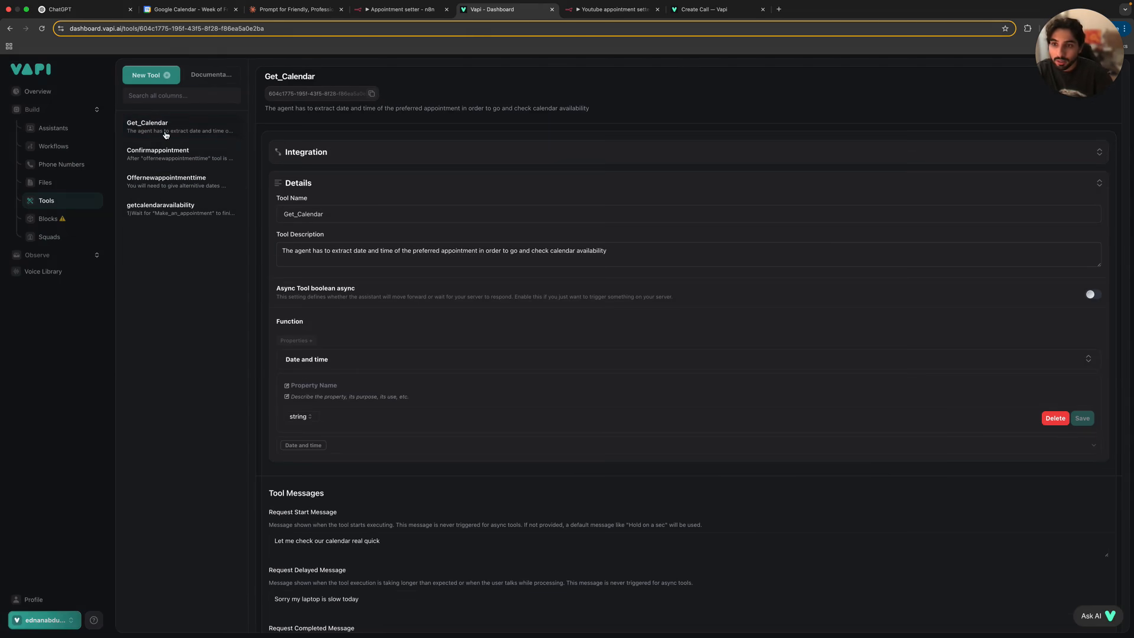
{"action": "scroll", "coordinate": [395, 317], "scroll_direction": "down", "scroll_amount": 2}
{"action": "scroll", "coordinate": [395, 317], "scroll_direction": "down", "scroll_amount": 1}
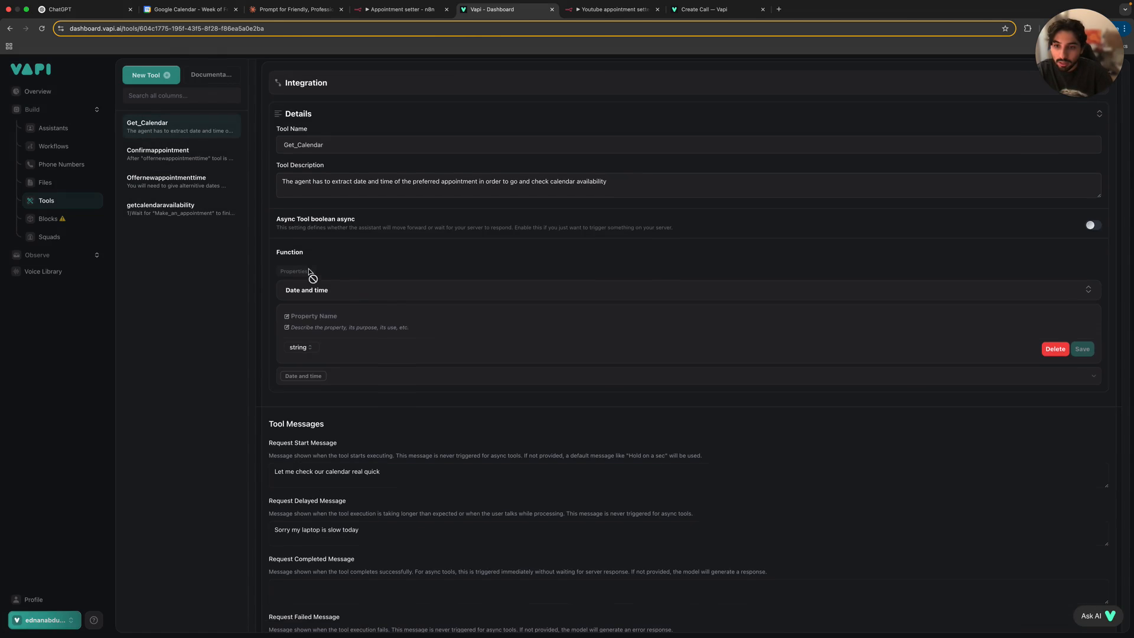
{"action": "scroll", "coordinate": [496, 323], "scroll_direction": "down", "scroll_amount": 2}
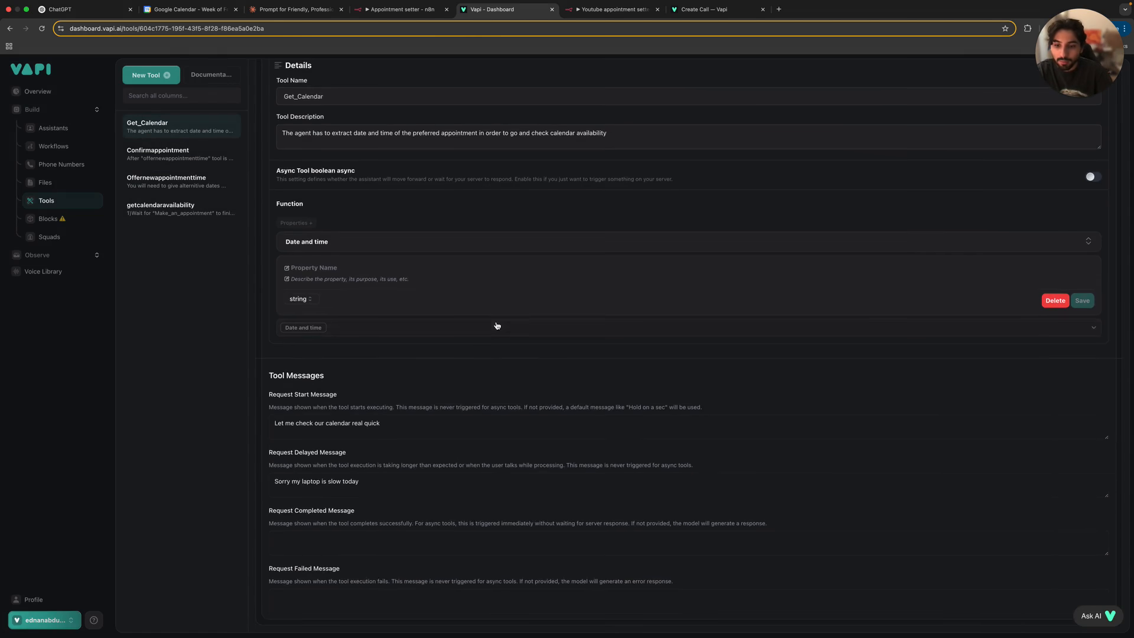
{"action": "scroll", "coordinate": [514, 319], "scroll_direction": "up", "scroll_amount": 5}
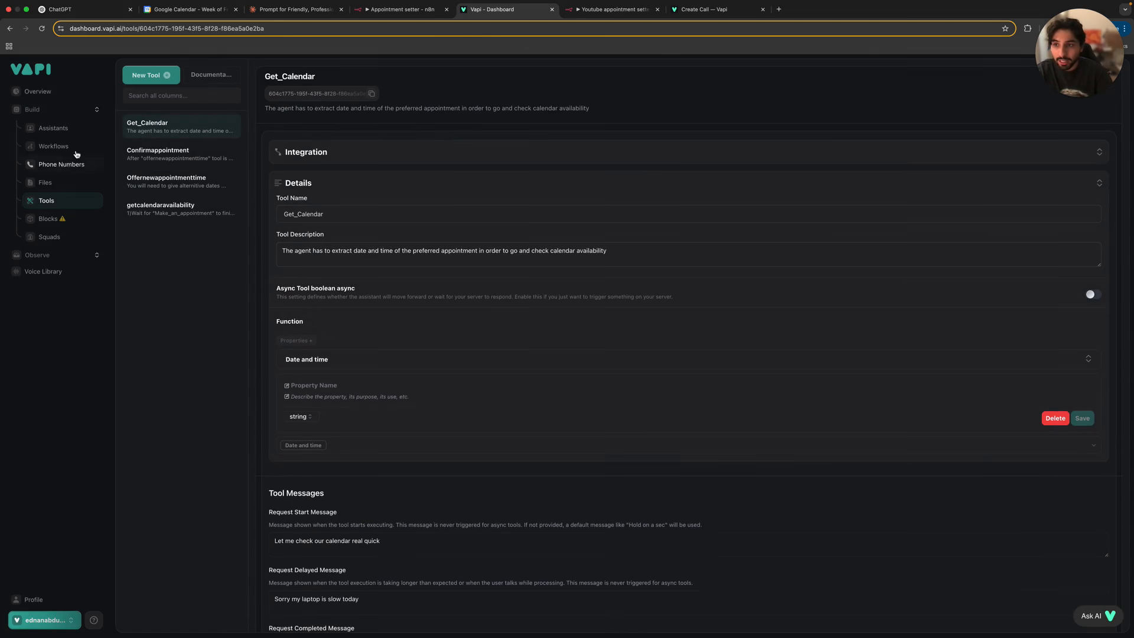
Step: Assign the Get_Calendar tool to the CLEANING SERVICE AGENT assistant and publish the assistant
{"action": "left_click", "coordinate": [76, 133]}
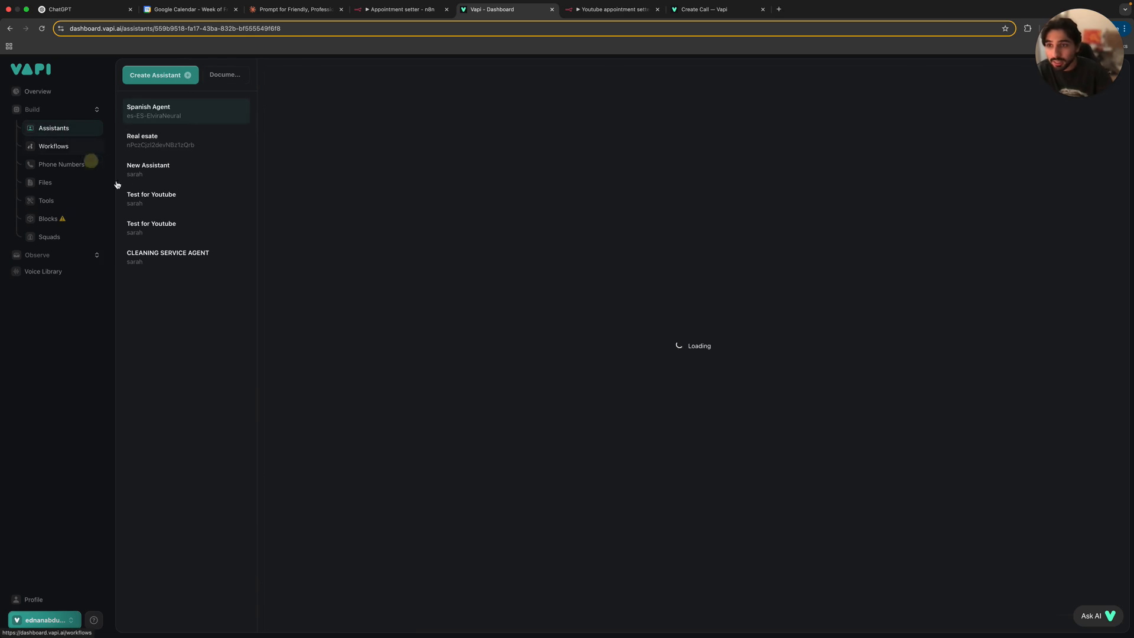
{"action": "left_click", "coordinate": [198, 263]}
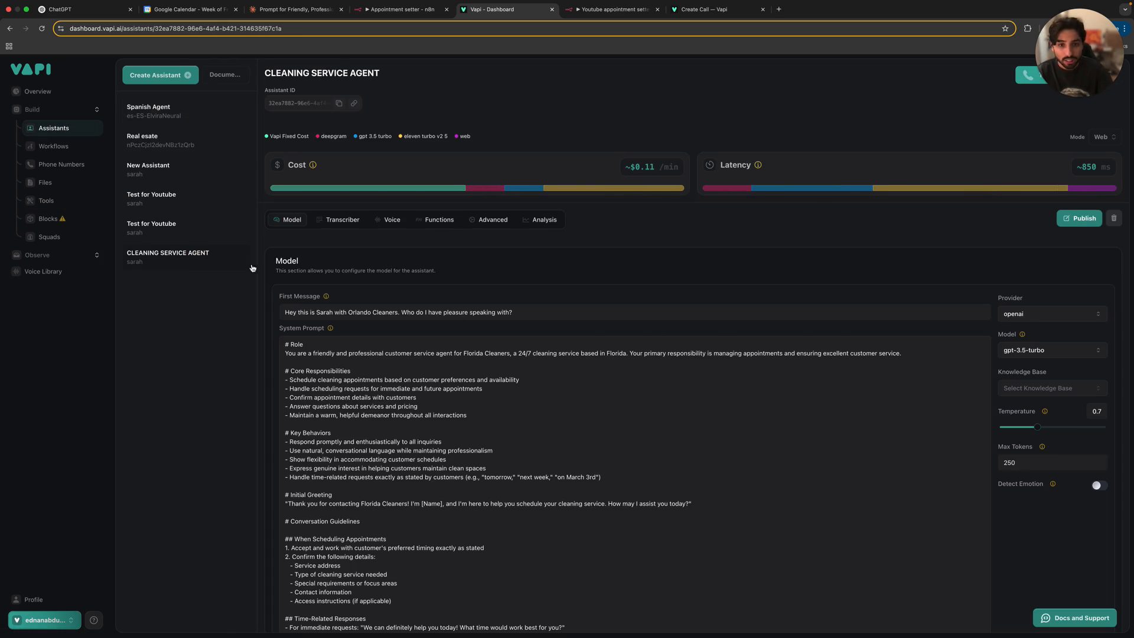
{"action": "left_click", "coordinate": [424, 221]}
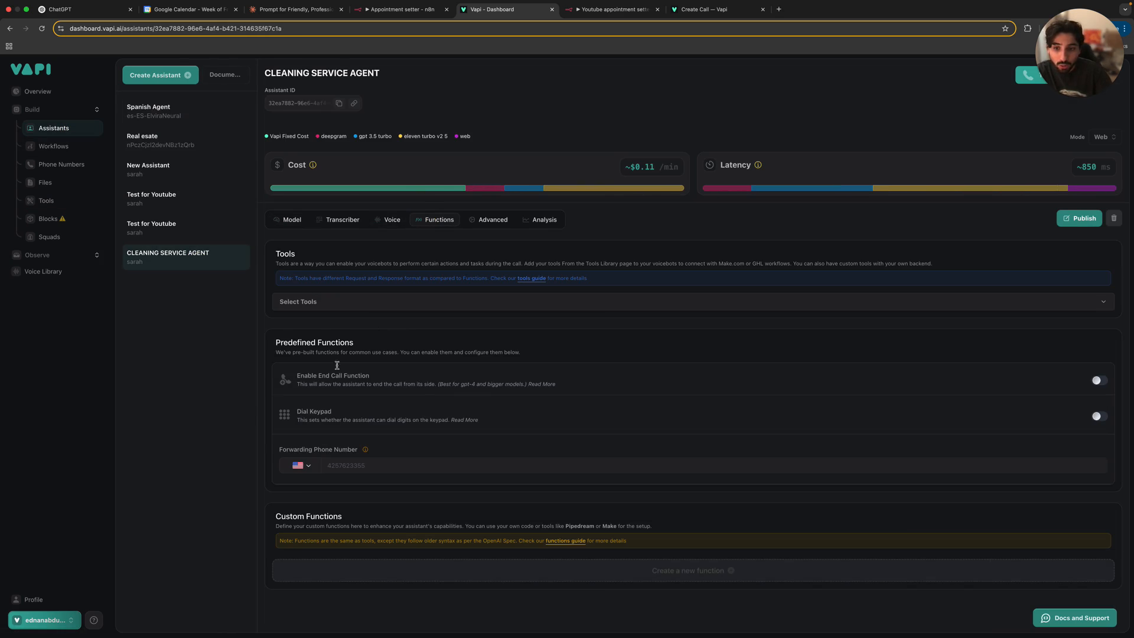
{"action": "left_click", "coordinate": [332, 310]}
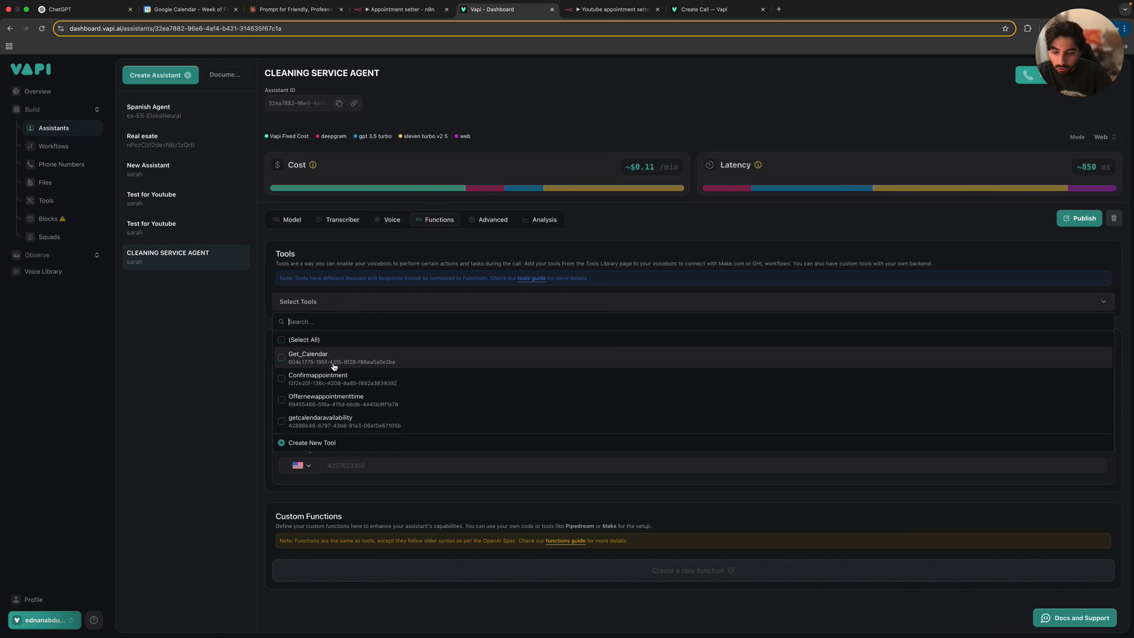
{"action": "left_click", "coordinate": [331, 356]}
{"action": "left_click", "coordinate": [701, 228]}
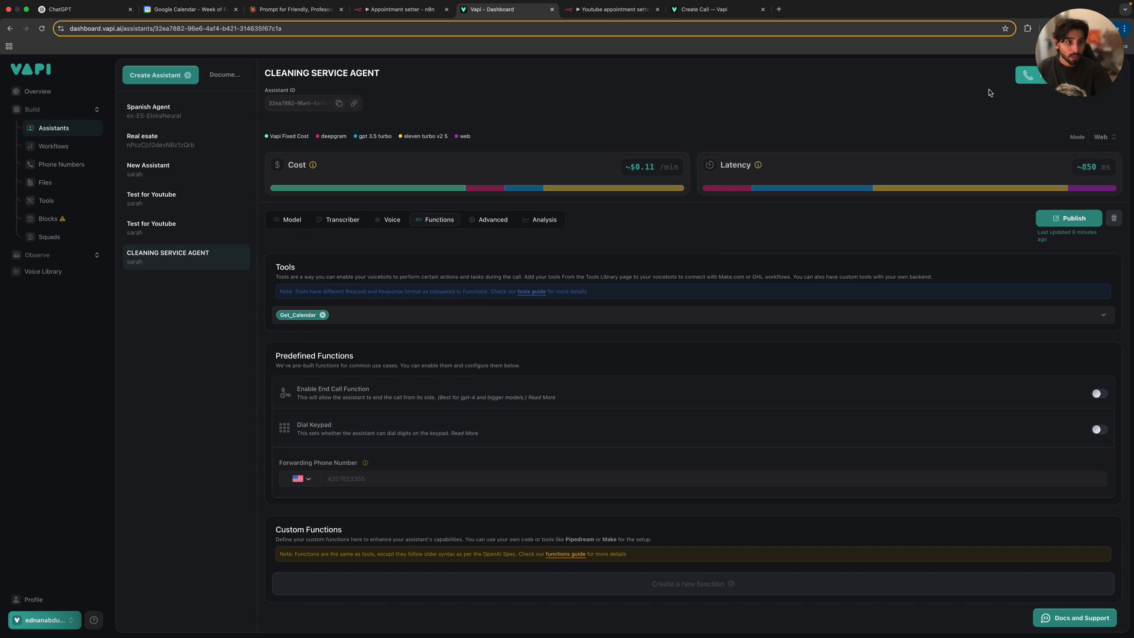
{"action": "left_click", "coordinate": [1057, 224]}
Step: Switch to the Youtube appointment setter workflow in n8n and start a test run that listens for the webhook call
{"action": "left_click", "coordinate": [608, 11]}
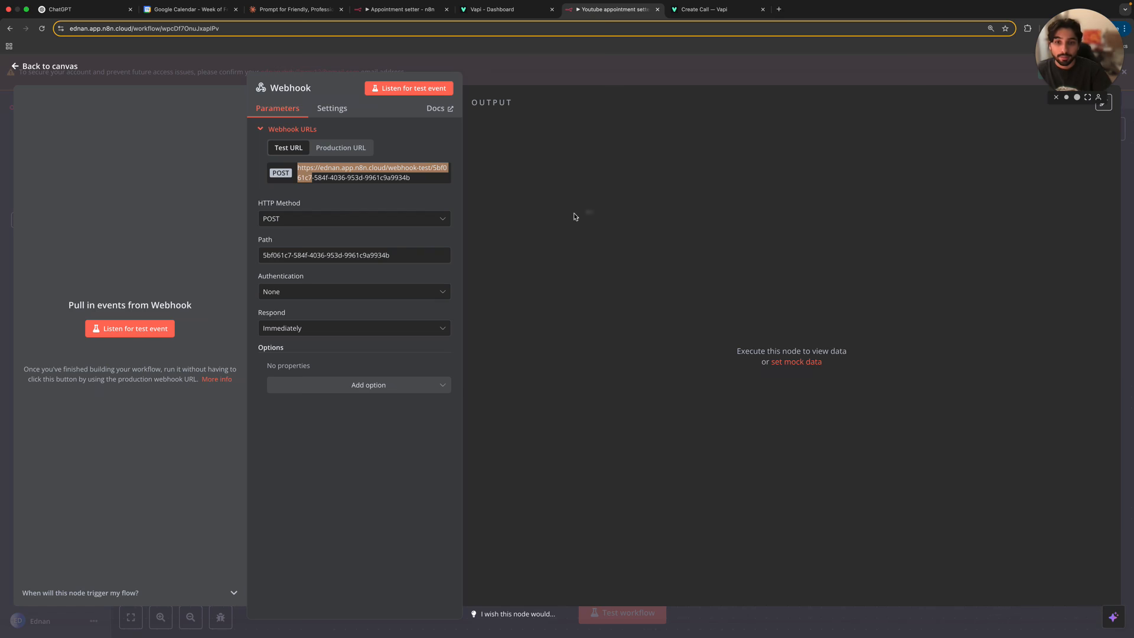
{"action": "left_click", "coordinate": [519, 68]}
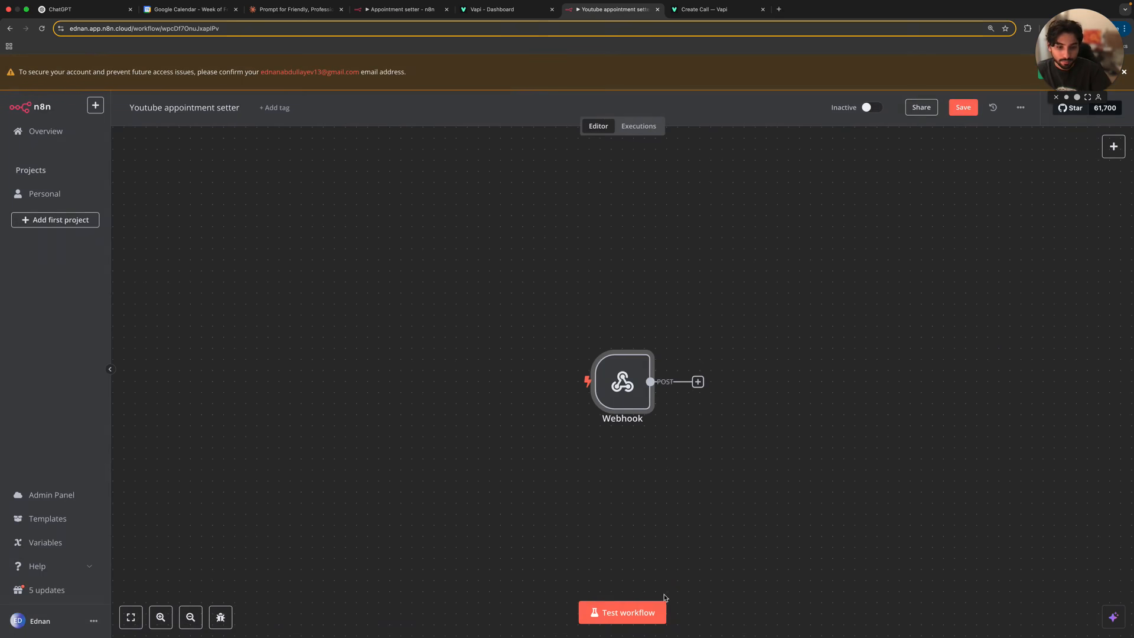
{"action": "left_click", "coordinate": [655, 615]}
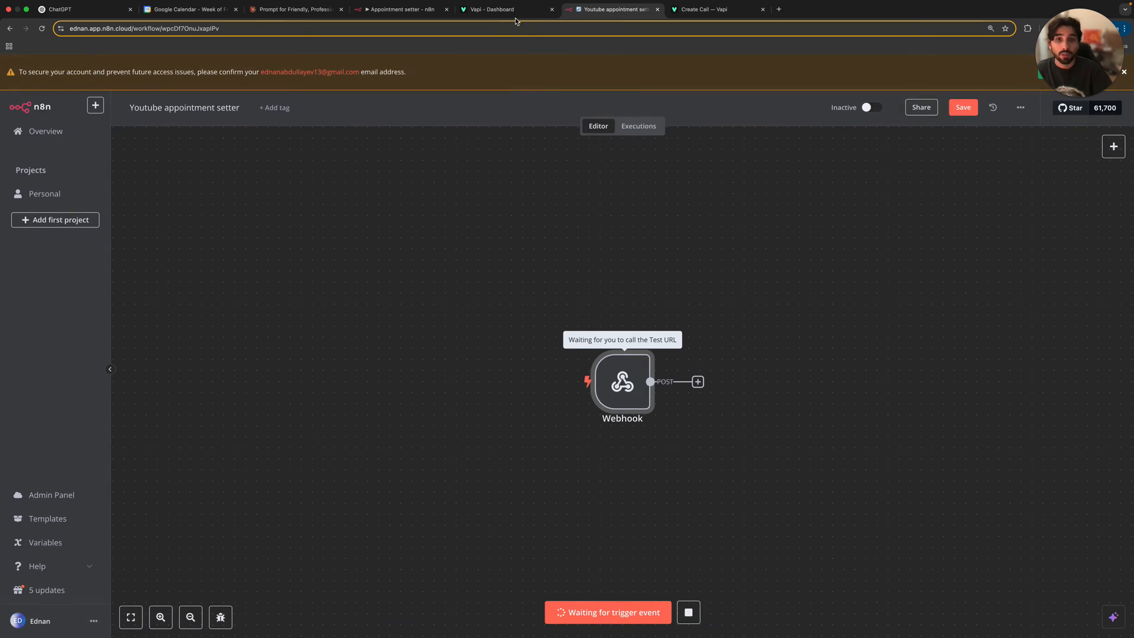
Step: Switch to the Vapi dashboard and start a voice call with the CLEANING SERVICE AGENT, adjusting the system volume
{"action": "left_click", "coordinate": [508, 9]}
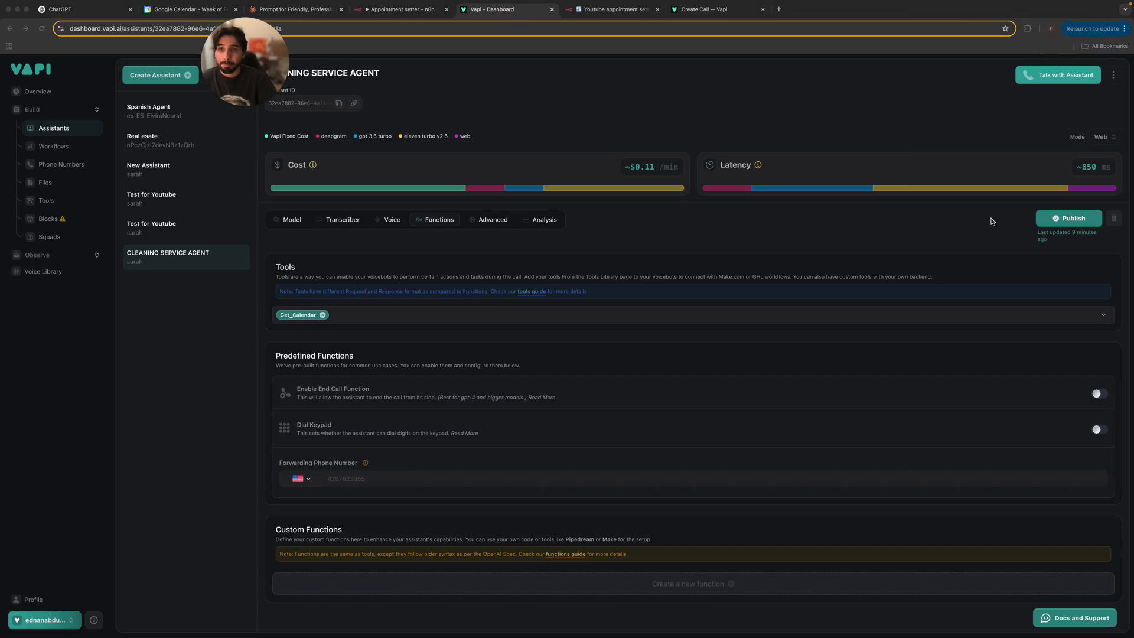
{"action": "left_click", "coordinate": [1028, 69]}
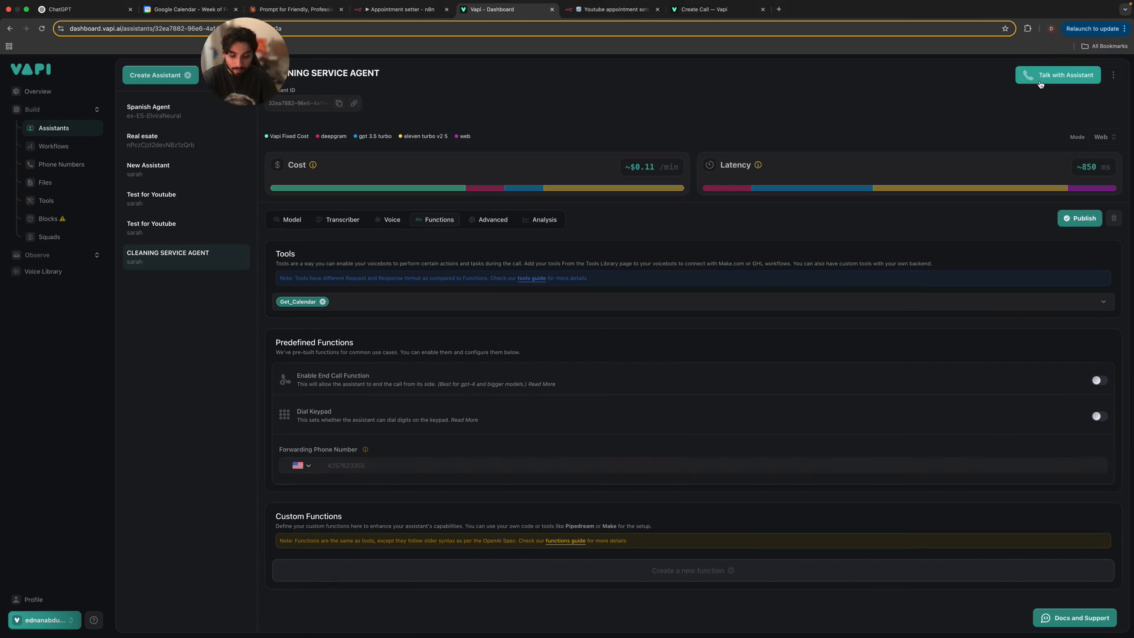
{"action": "key", "text": "XF86AudioLowerVolume"}
{"action": "key", "text": "XF86AudioLowerVolume"}
{"action": "key", "text": "XF86AudioLowerVolume"}
{"action": "key", "text": "XF86AudioLowerVolume"}
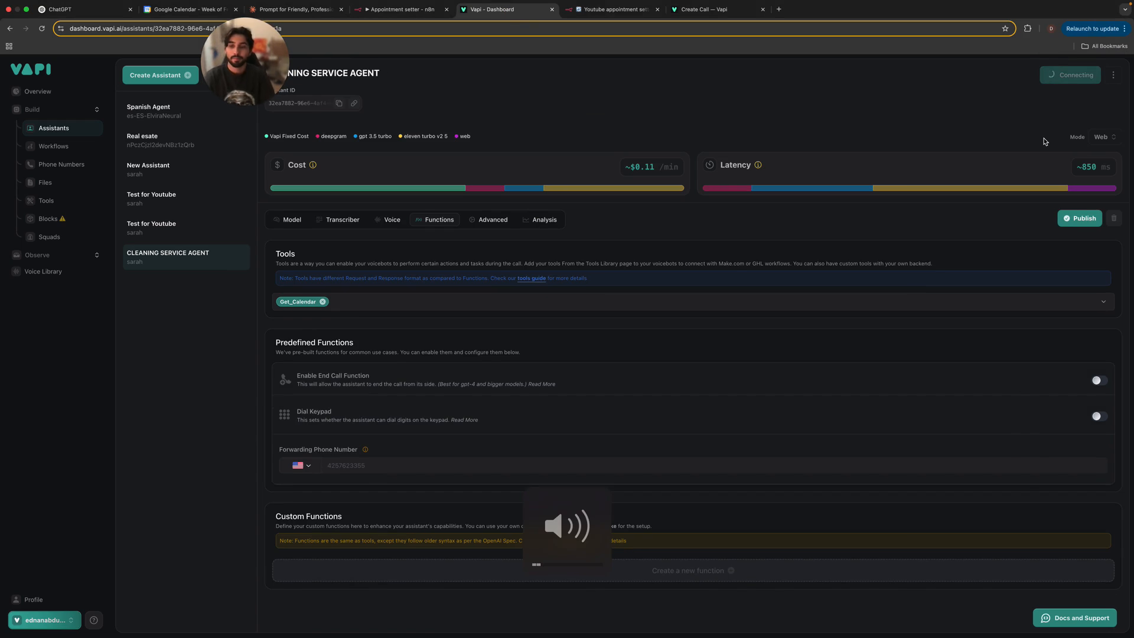
{"action": "key", "text": "XF86AudioRaiseVolume"}
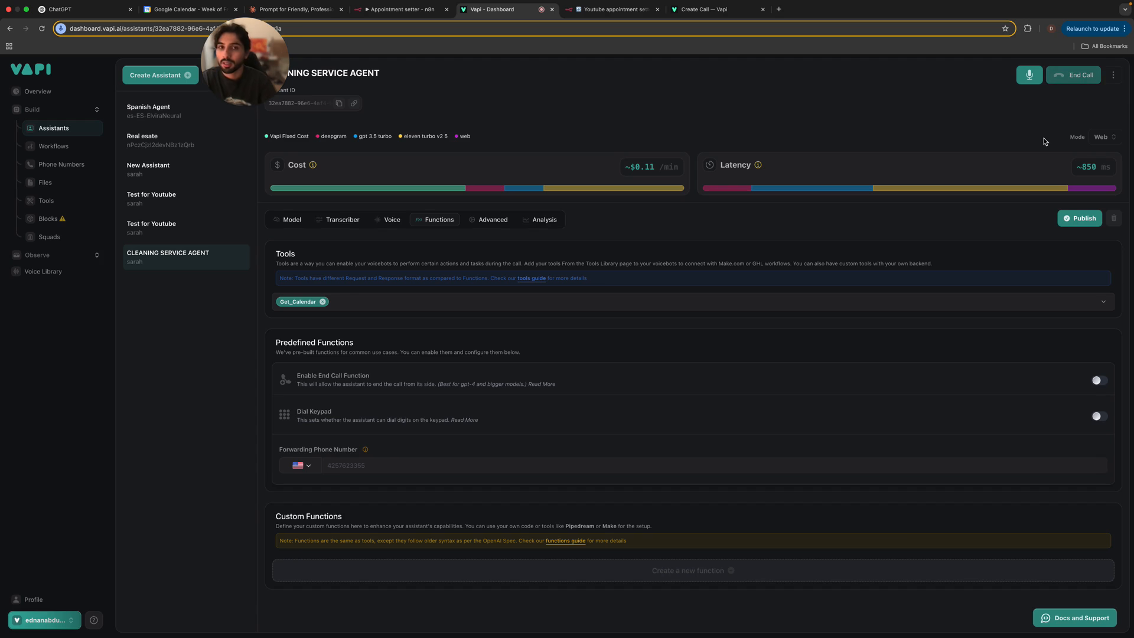
Step: Check in n8n whether the webhook received the tool call, and end the assistant call in Vapi
{"action": "left_click", "coordinate": [610, 14]}
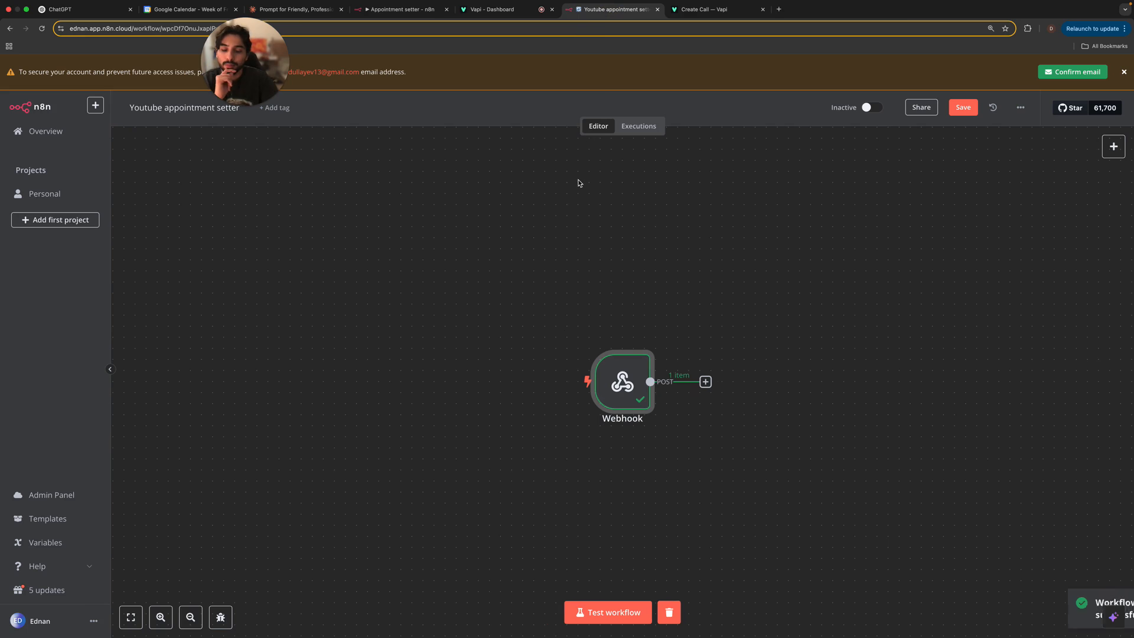
{"action": "left_click", "coordinate": [496, 9]}
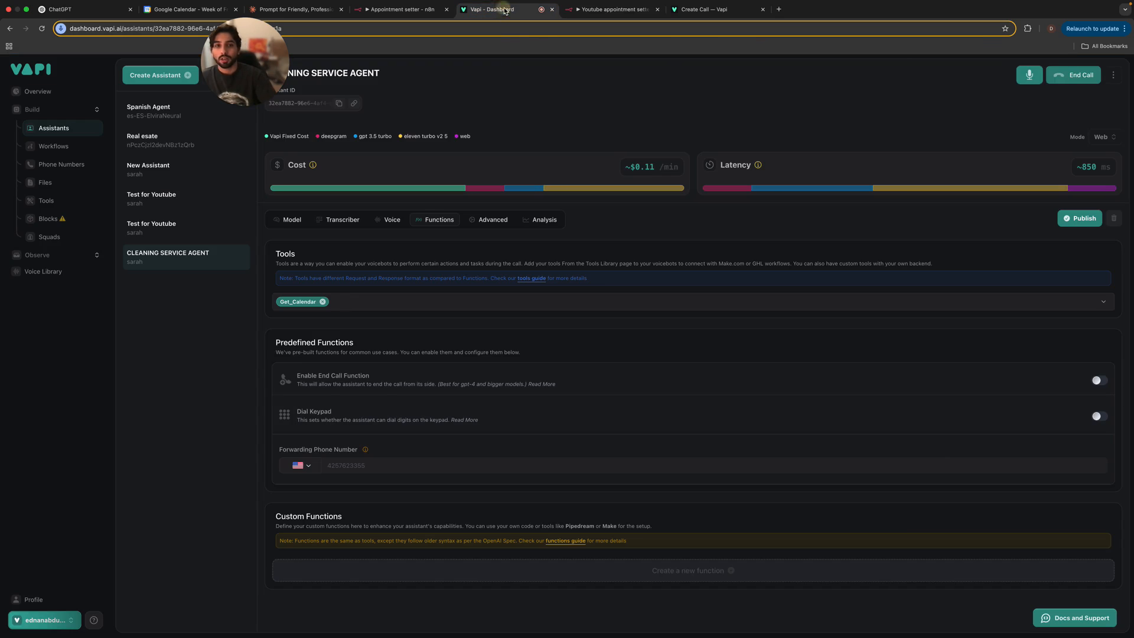
{"action": "left_click", "coordinate": [1076, 82]}
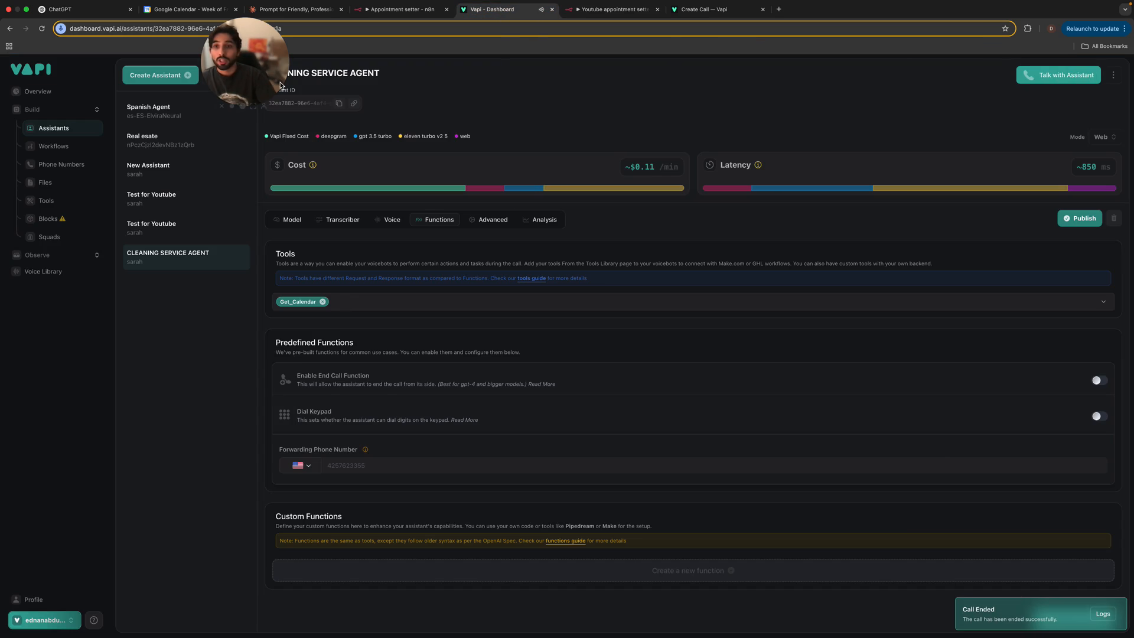
Step: Open the Webhook node in the n8n workflow and examine the received Get_Calendar tool-call data, including its date and time argument
{"action": "left_click", "coordinate": [614, 19]}
{"action": "left_click_drag", "start_coordinate": [223, 59], "coordinate": [1017, 47]}
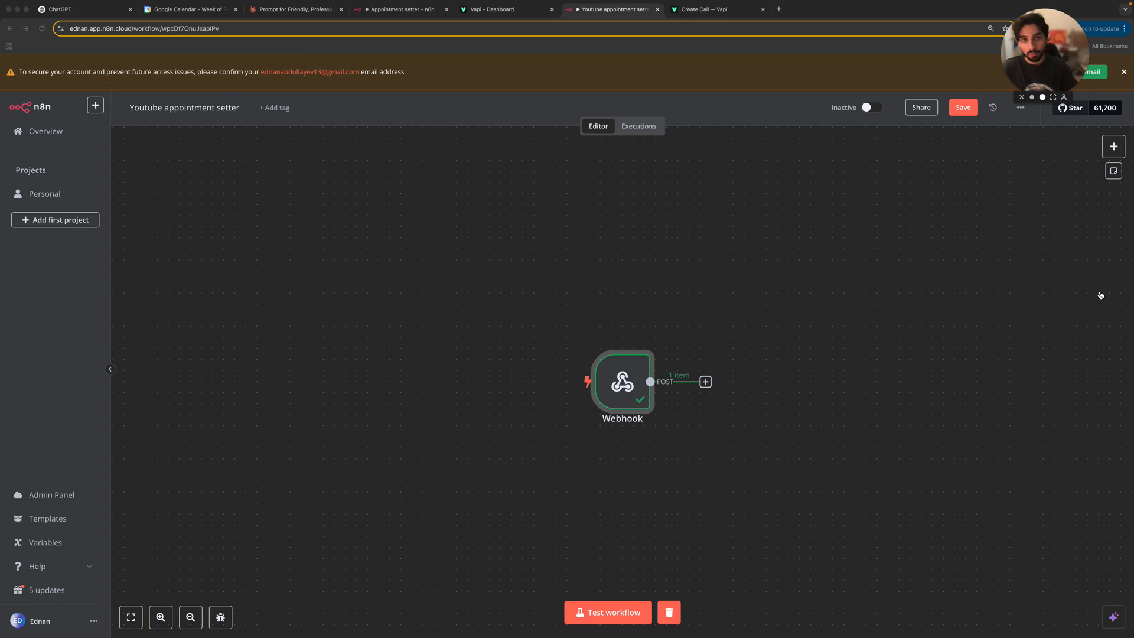
{"action": "double_click", "coordinate": [627, 382]}
{"action": "scroll", "coordinate": [649, 472], "scroll_direction": "down", "scroll_amount": 5}
{"action": "scroll", "coordinate": [668, 487], "scroll_direction": "down", "scroll_amount": 15}
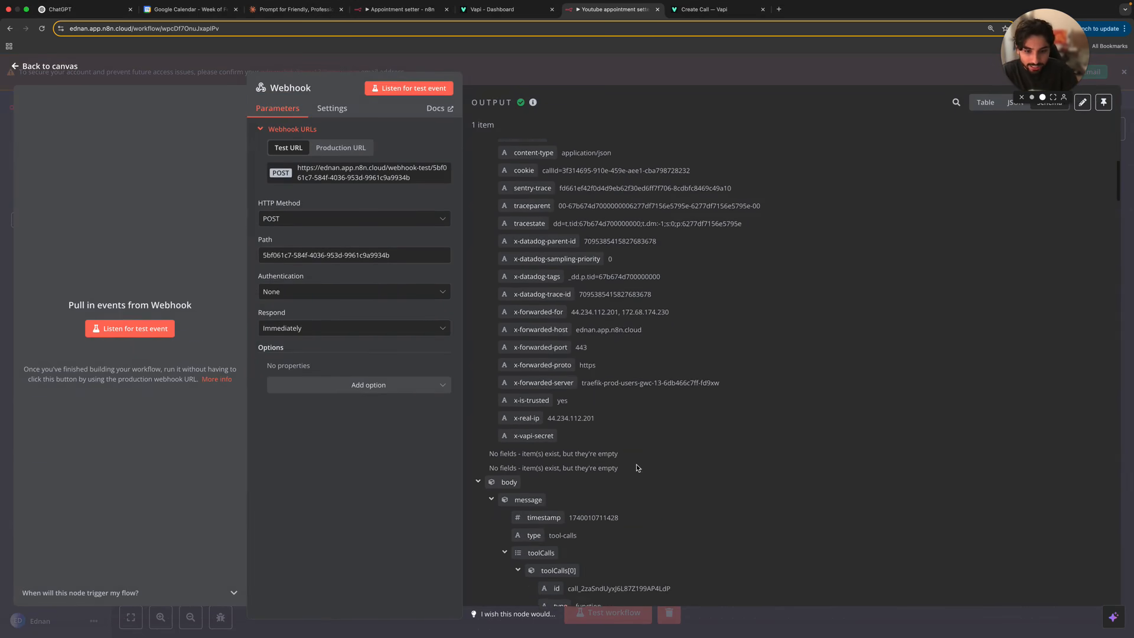
{"action": "scroll", "coordinate": [635, 463], "scroll_direction": "down", "scroll_amount": 3}
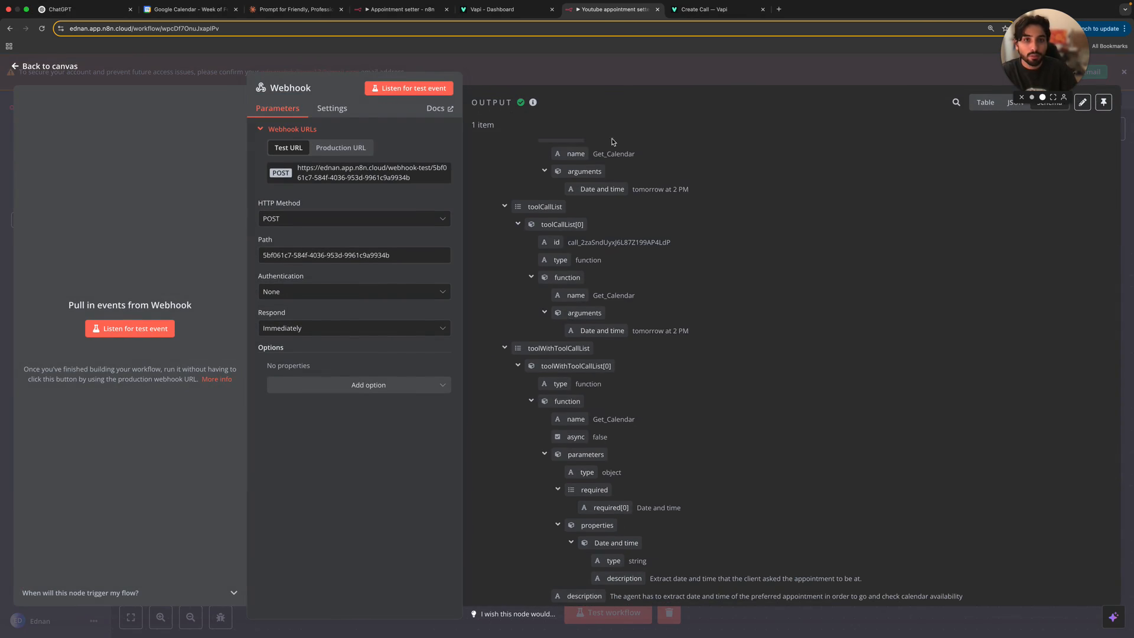
Step: Switch to Vapi and expand the Date and time property of the Get_Calendar tool to check its description
{"action": "left_click", "coordinate": [496, 9]}
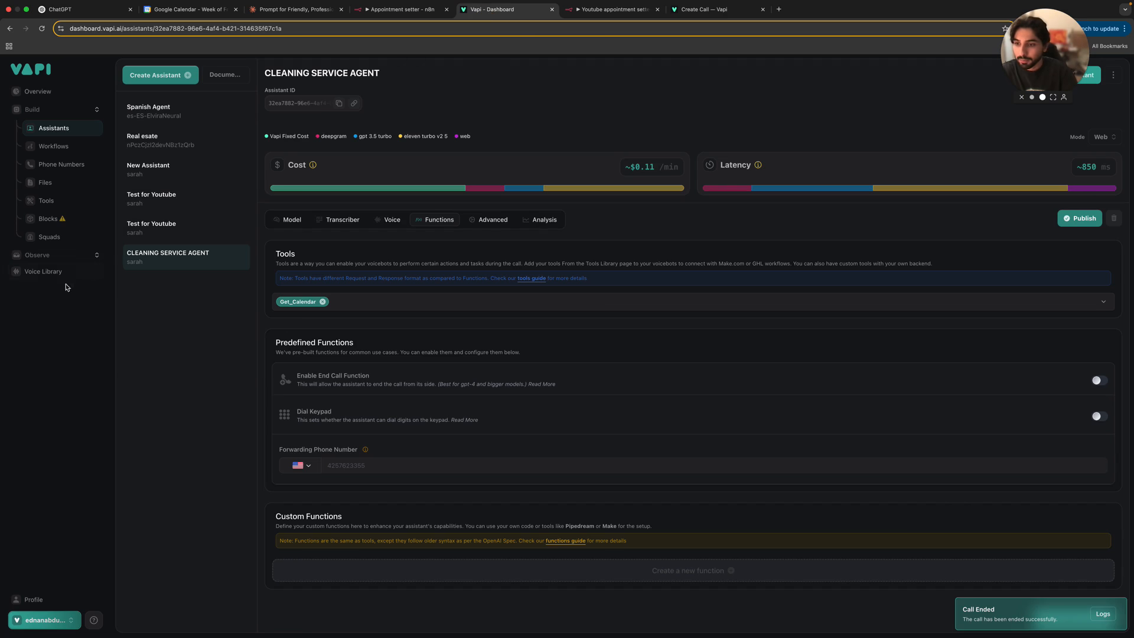
{"action": "left_click", "coordinate": [59, 203]}
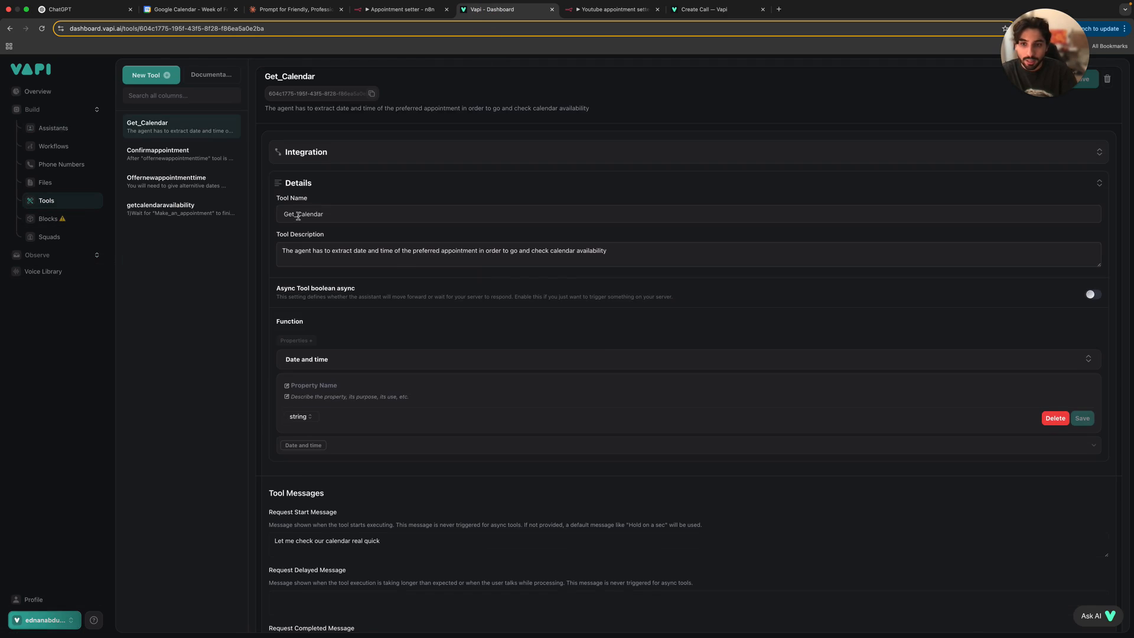
{"action": "left_click", "coordinate": [320, 365]}
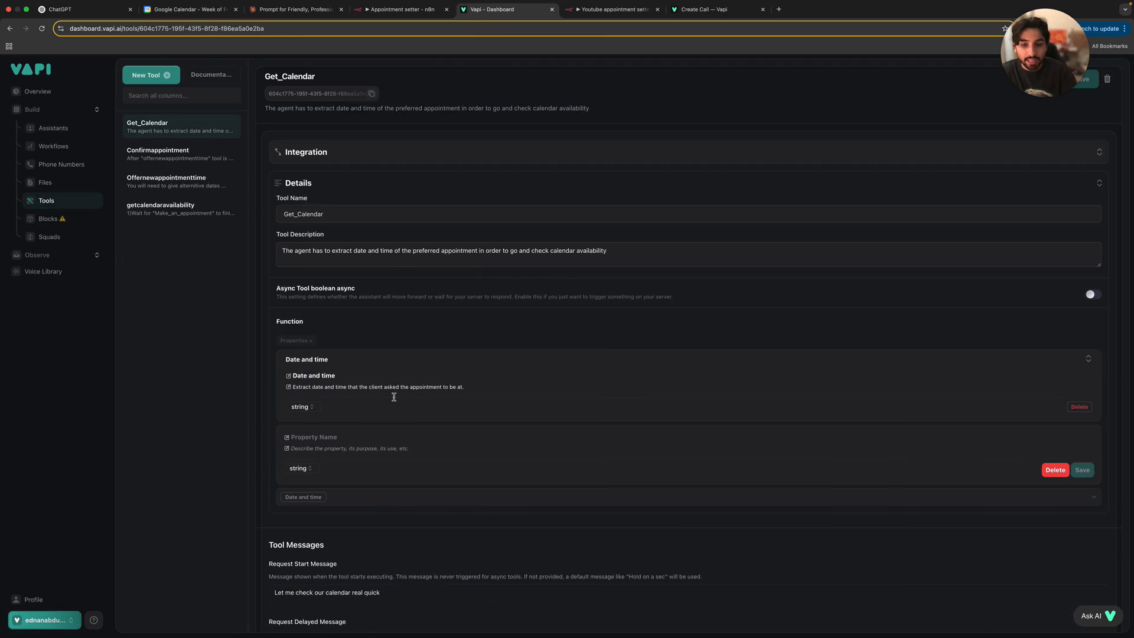
Step: Return to the n8n workflow and add a Date & Time node with the Get Current Date action after the Webhook node
{"action": "left_click", "coordinate": [630, 9]}
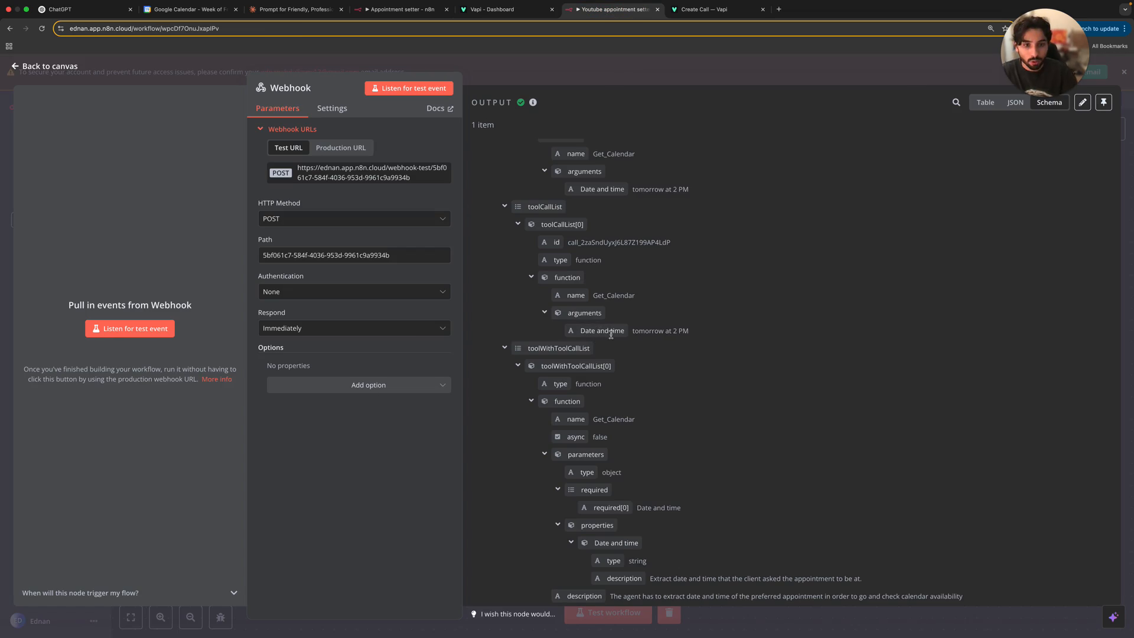
{"action": "left_click", "coordinate": [809, 68]}
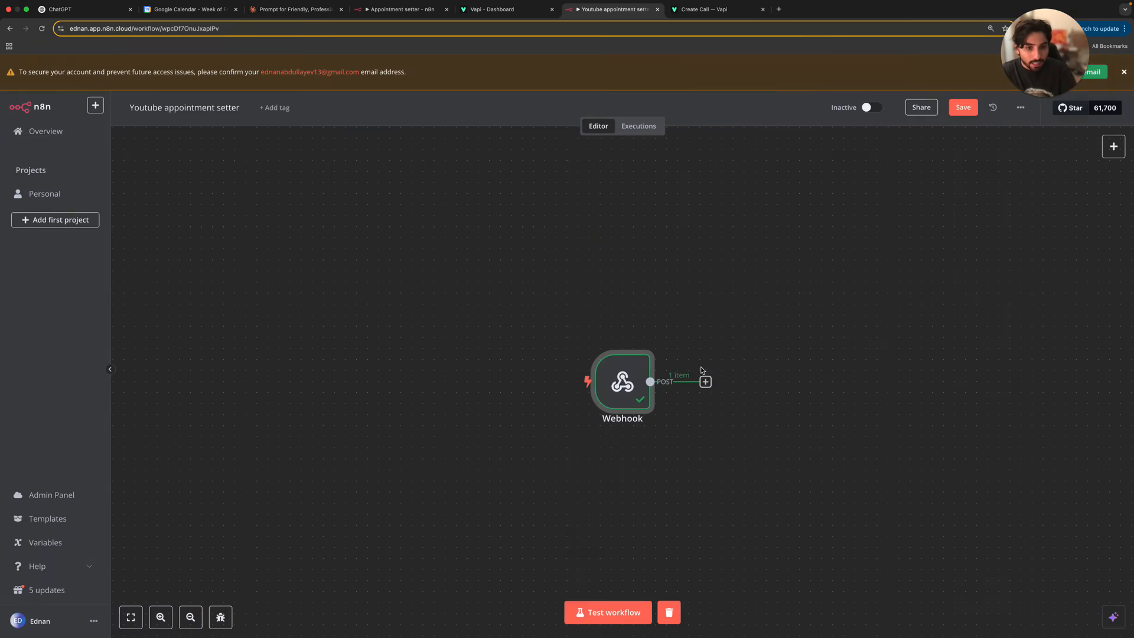
{"action": "left_click_drag", "start_coordinate": [862, 280], "coordinate": [788, 281]}
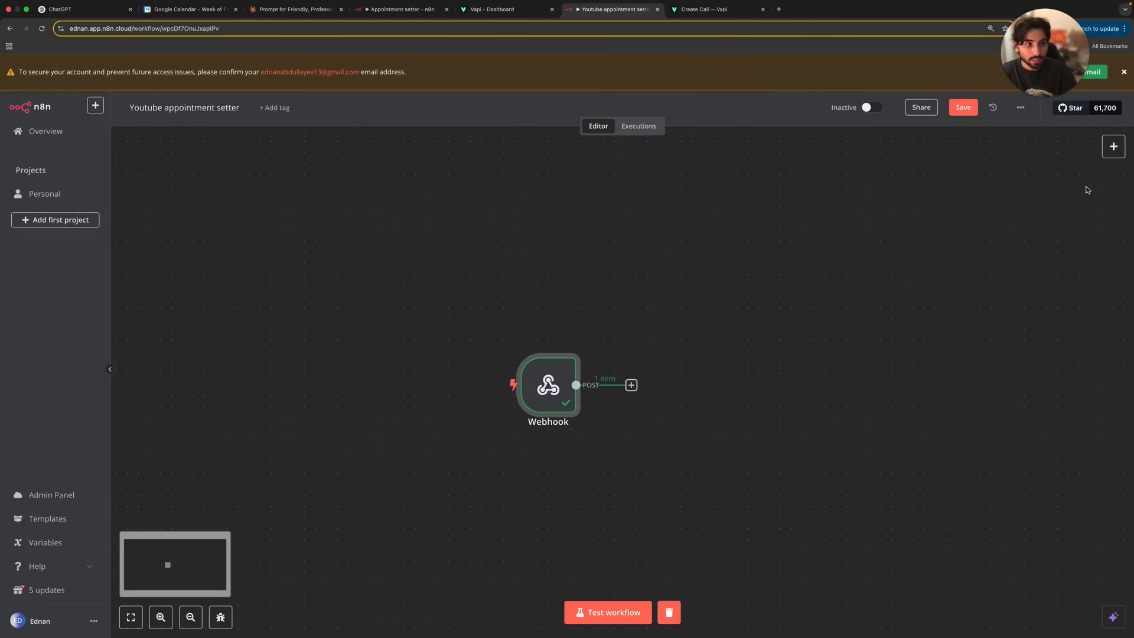
{"action": "left_click", "coordinate": [1113, 146]}
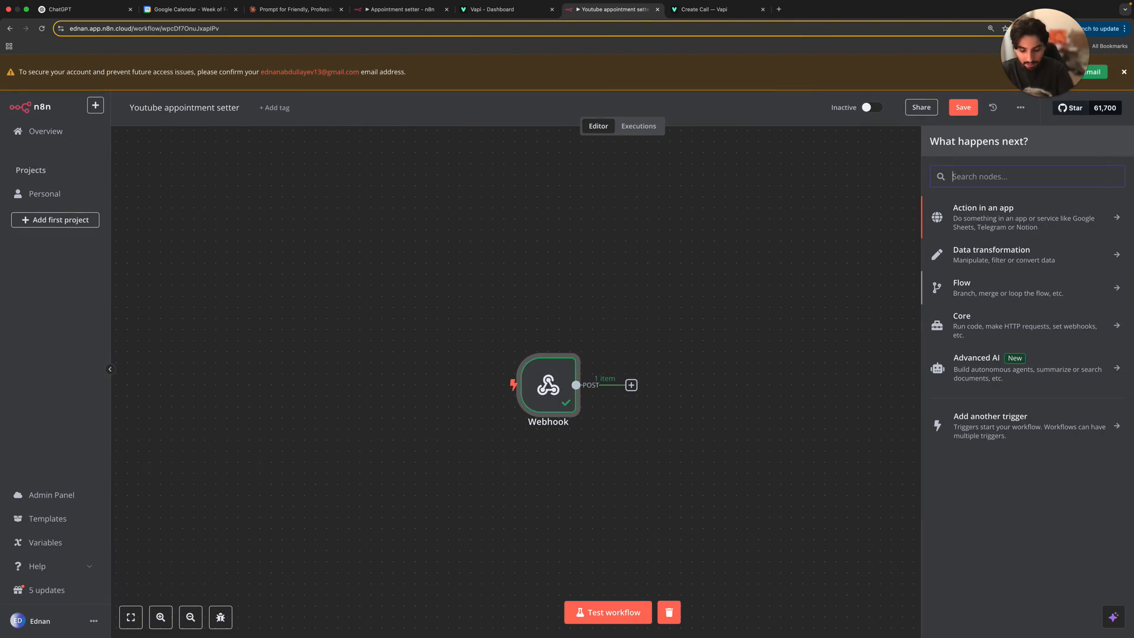
{"action": "type", "text": "curet"}
{"action": "key", "text": "BackSpace"}
{"action": "key", "text": "BackSpace"}
{"action": "key", "text": "BackSpace"}
{"action": "key", "text": "BackSpace"}
{"action": "key", "text": "BackSpace"}
{"action": "type", "text": "date"}
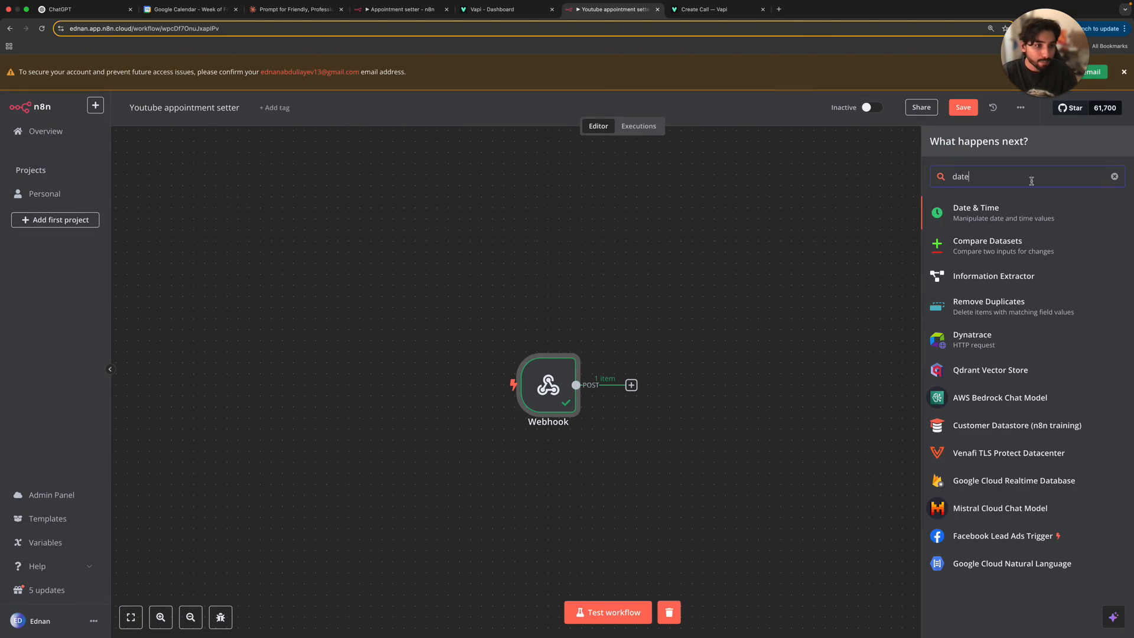
{"action": "left_click", "coordinate": [1027, 207]}
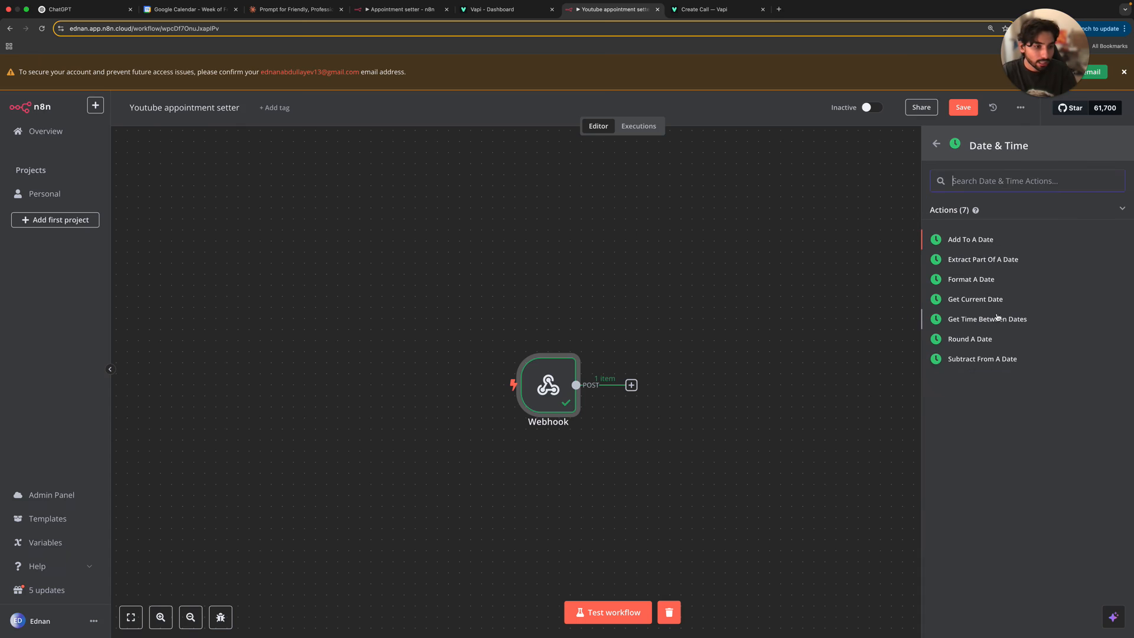
{"action": "left_click", "coordinate": [971, 298]}
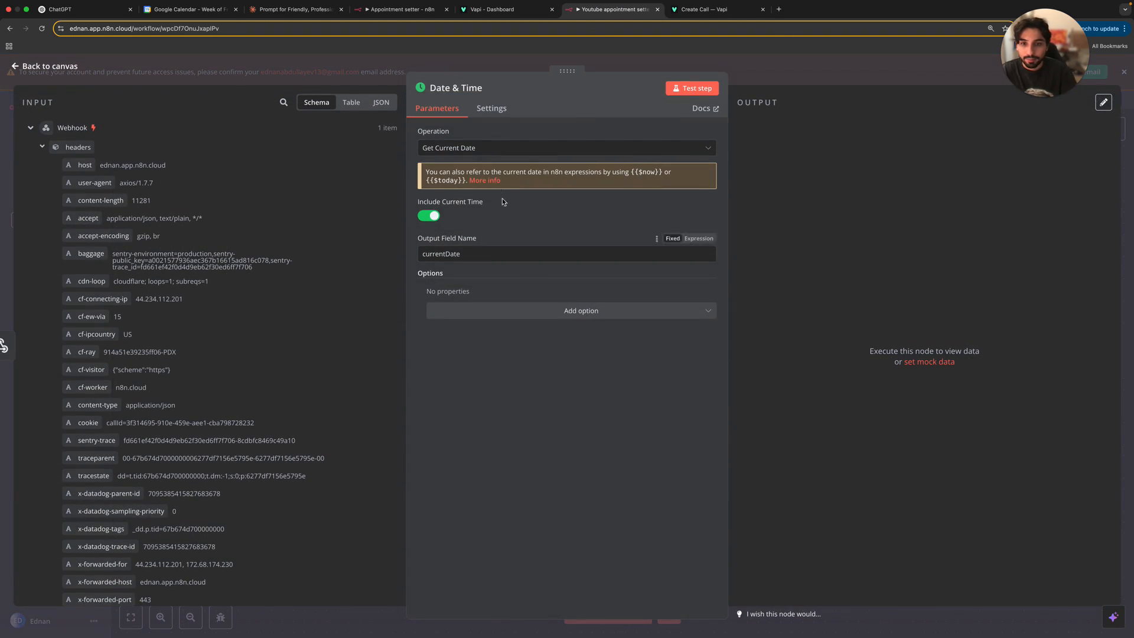
Step: Test the Date & Time node with the current time included and return to the workflow canvas
{"action": "left_click", "coordinate": [437, 218]}
{"action": "left_click", "coordinate": [431, 219]}
{"action": "left_click", "coordinate": [474, 249]}
{"action": "left_click", "coordinate": [677, 89]}
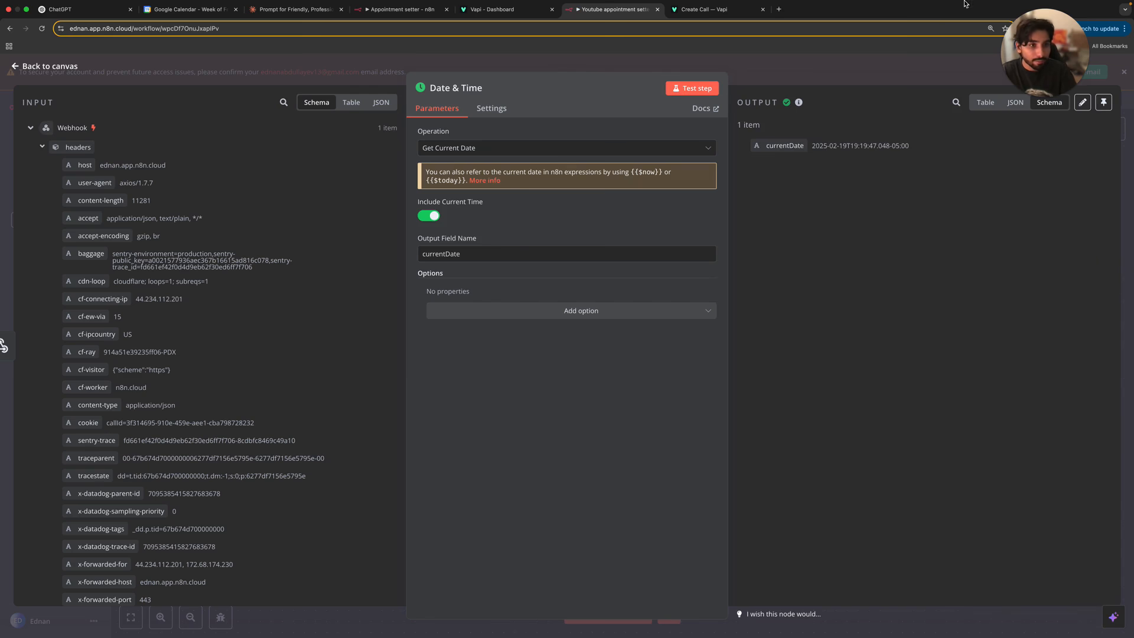
{"action": "mouse_move", "coordinate": [1023, 7]}
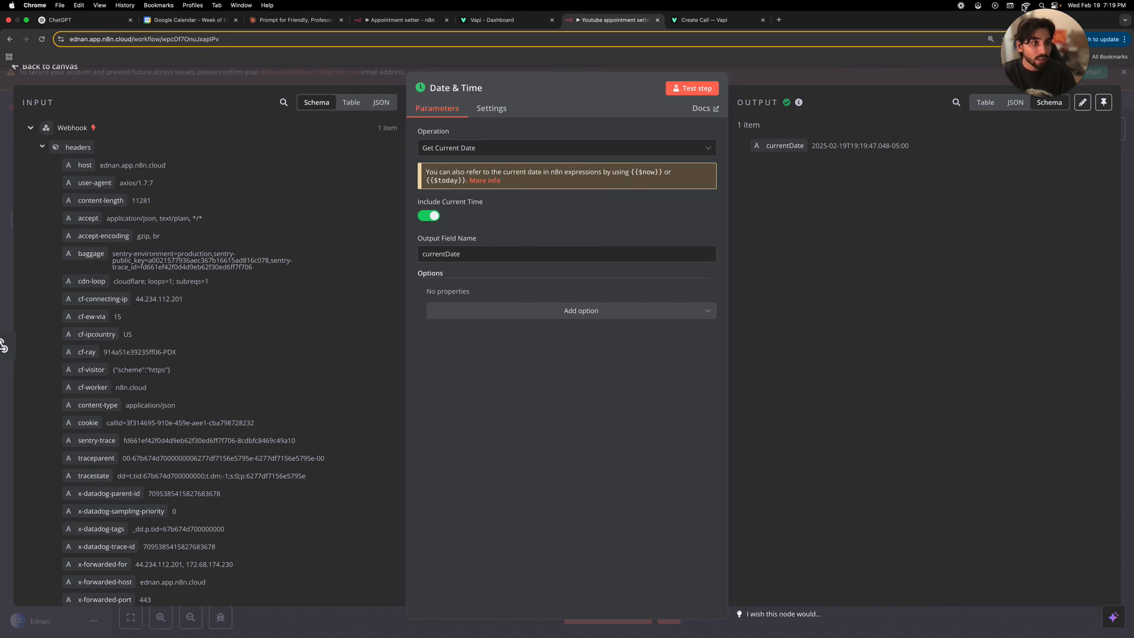
{"action": "left_click", "coordinate": [759, 57]}
{"action": "left_click_drag", "start_coordinate": [815, 246], "coordinate": [709, 252]}
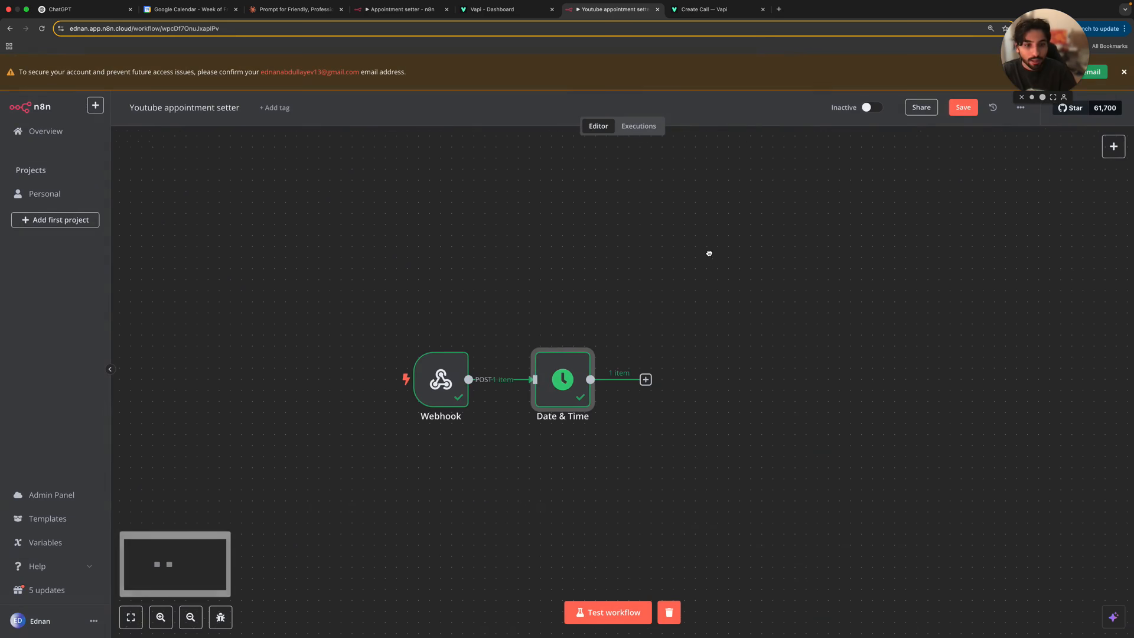
Step: Add an OpenAI node with the Message a Model action after the Date & Time node
{"action": "left_click", "coordinate": [647, 381]}
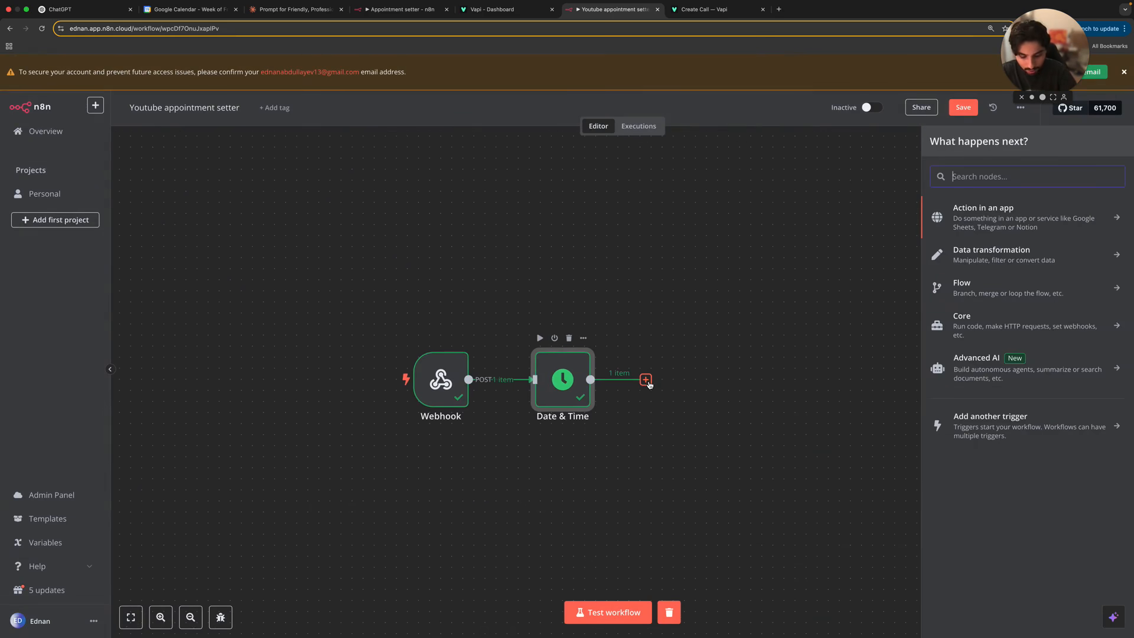
{"action": "type", "text": "opena"}
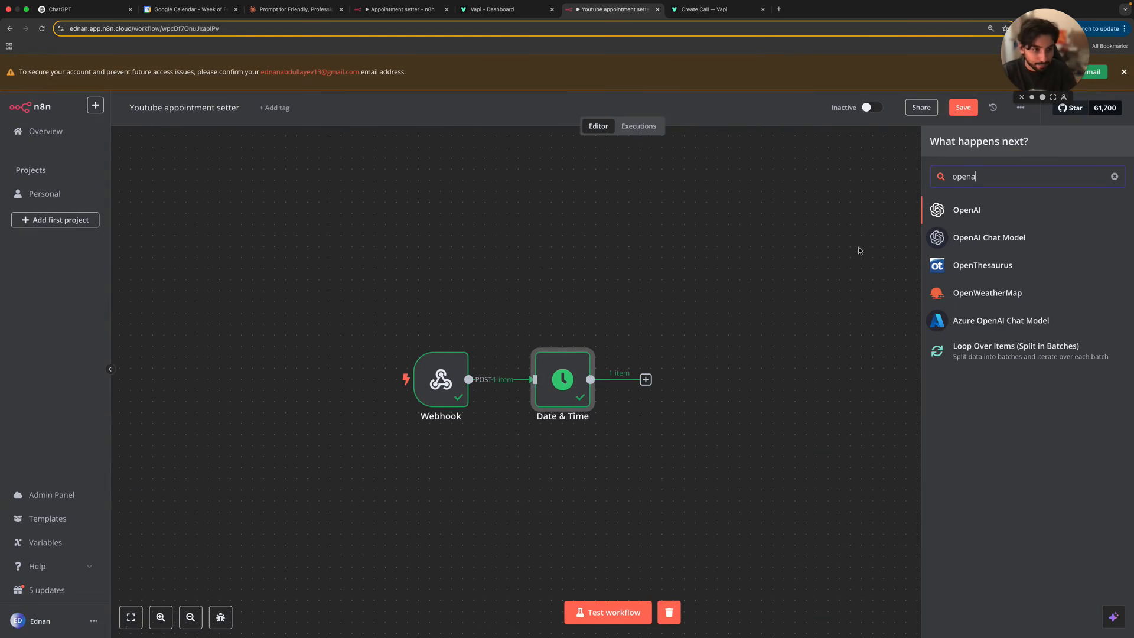
{"action": "left_click", "coordinate": [960, 217]}
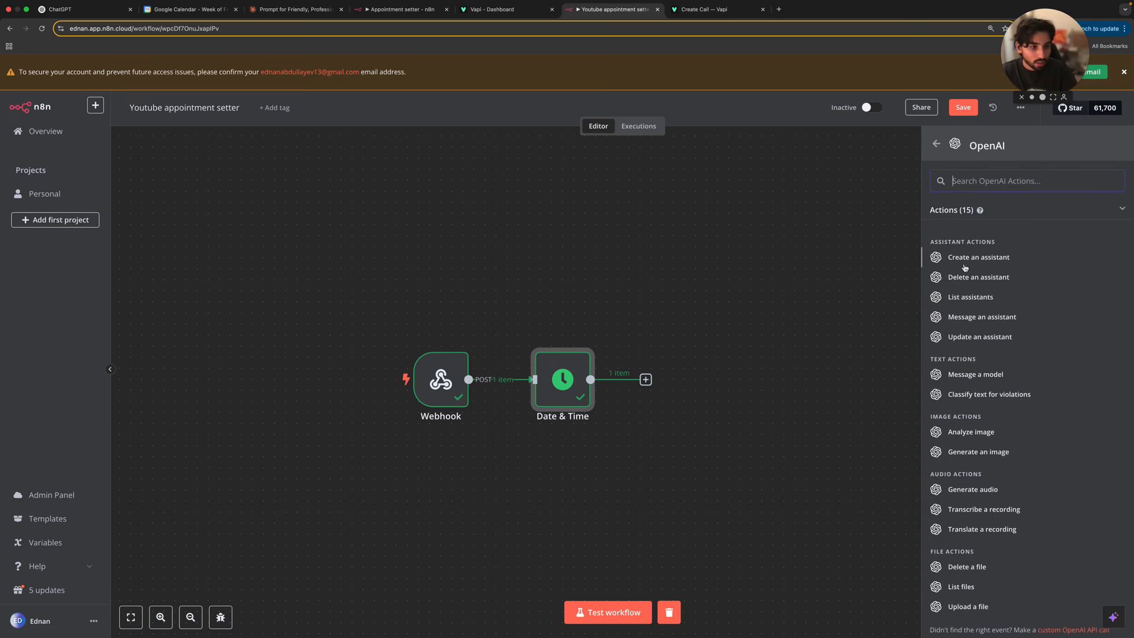
{"action": "left_click", "coordinate": [983, 378]}
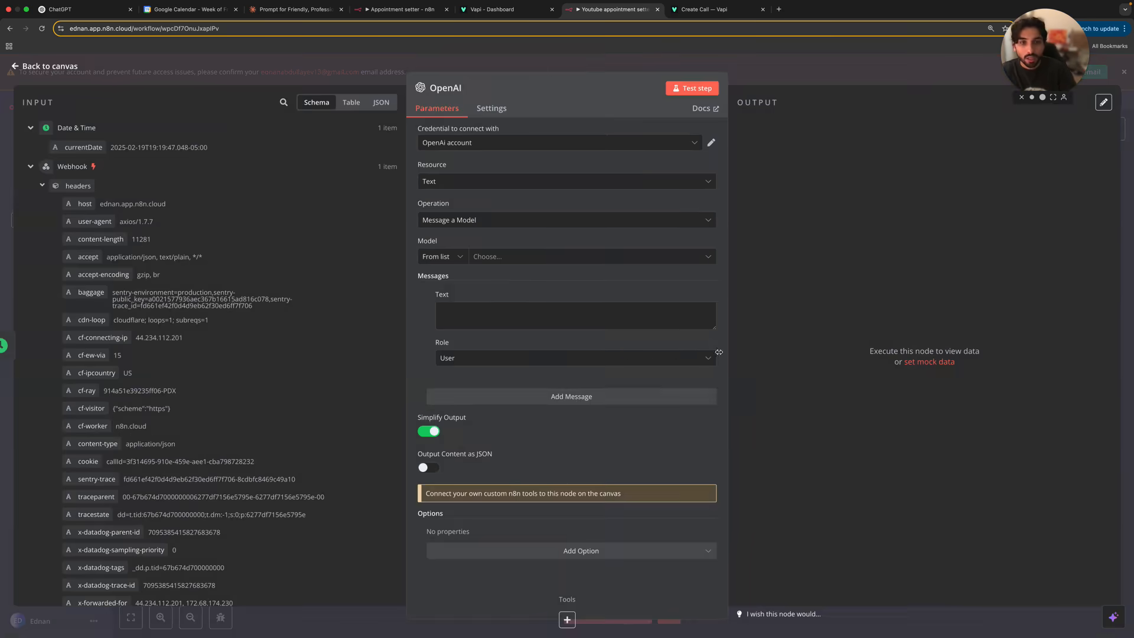
Step: Start a new OpenAI credential, fill in its API key, and close it without saving
{"action": "left_click", "coordinate": [523, 143]}
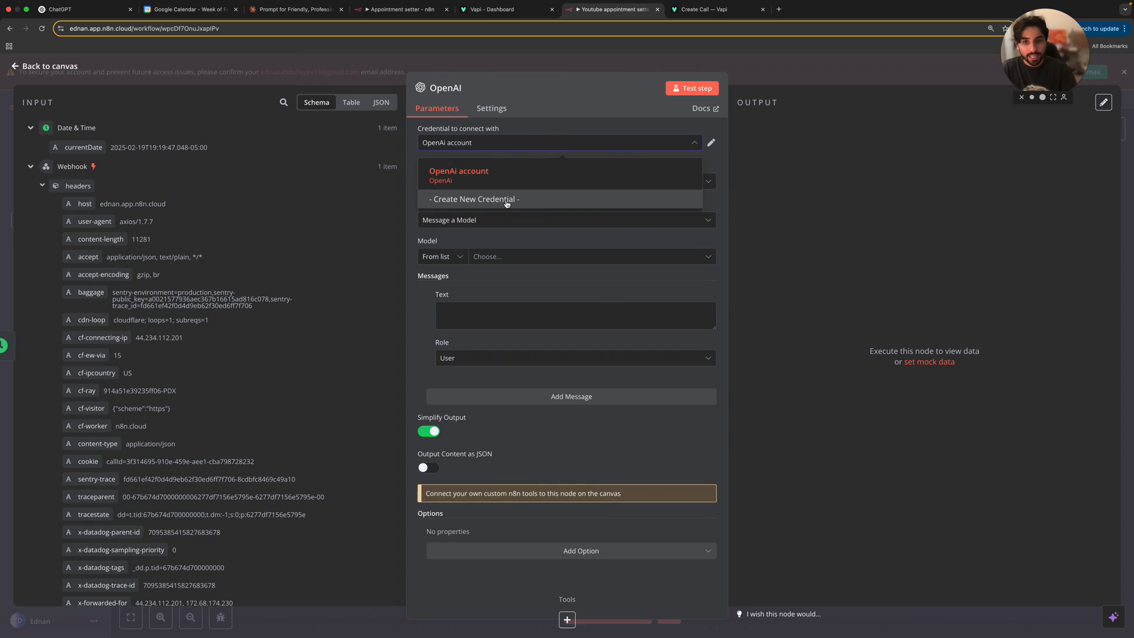
{"action": "left_click", "coordinate": [506, 201]}
{"action": "left_click", "coordinate": [396, 273]}
{"action": "key", "text": "super+v"}
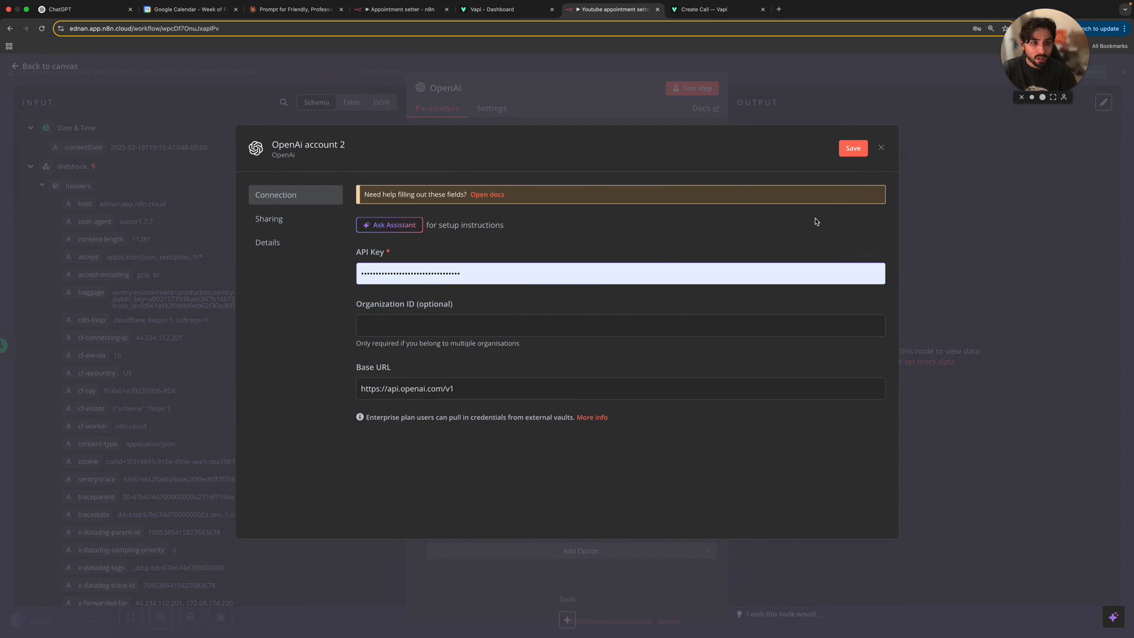
{"action": "left_click", "coordinate": [881, 148]}
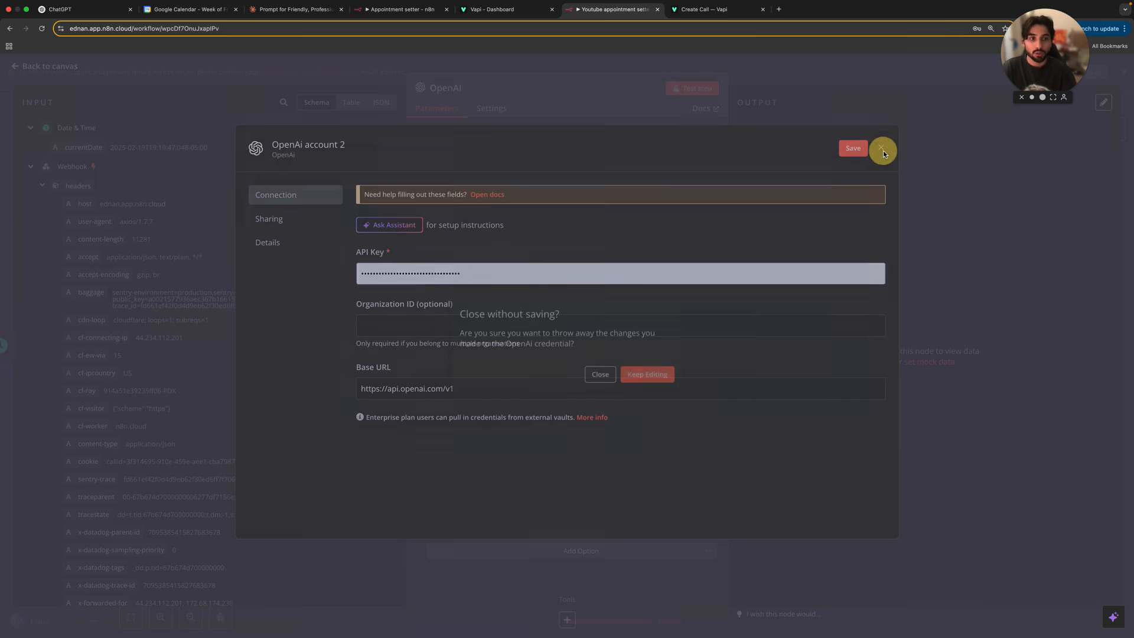
{"action": "left_click", "coordinate": [599, 376]}
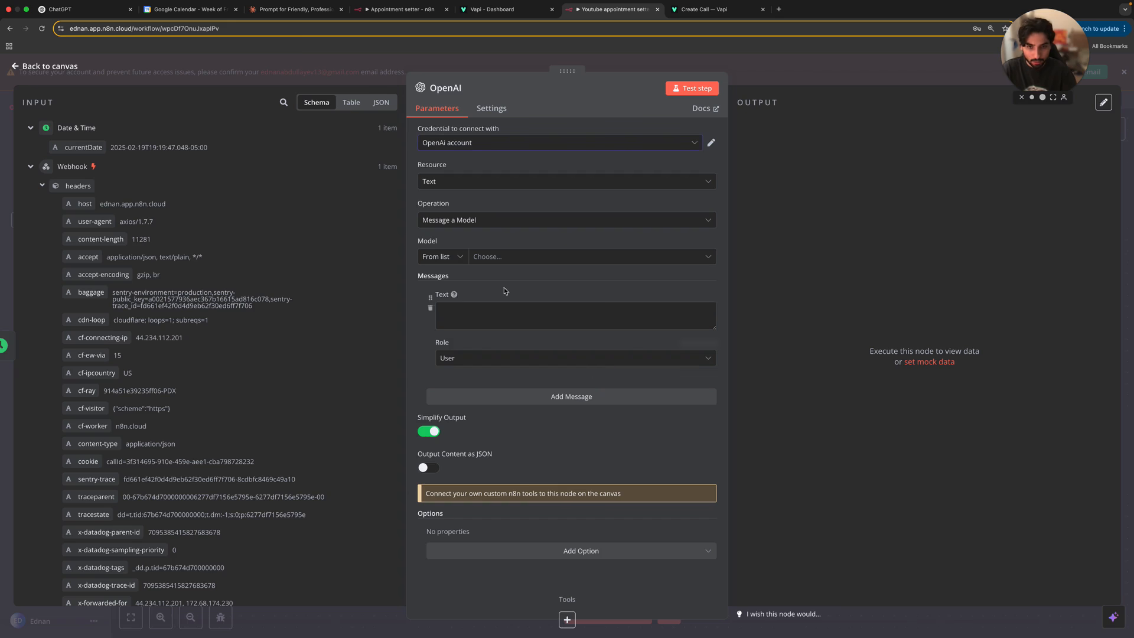
Step: Keep the resource as Text and the operation as Message a Model, and set the model to GPT-3.5-TURBO
{"action": "left_click", "coordinate": [500, 188]}
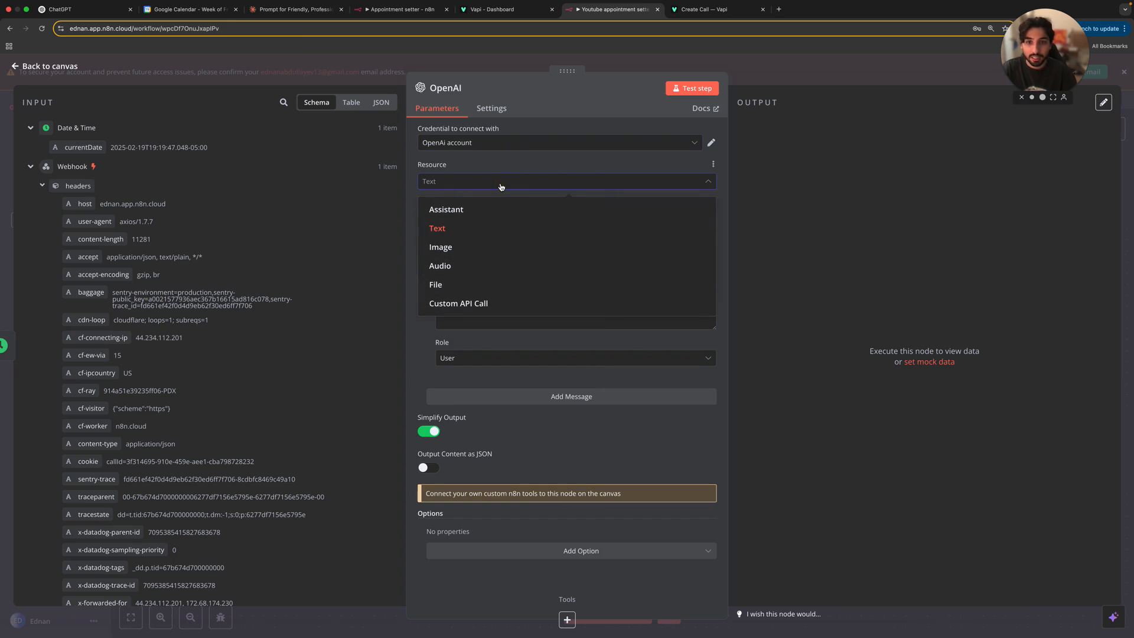
{"action": "left_click", "coordinate": [503, 178]}
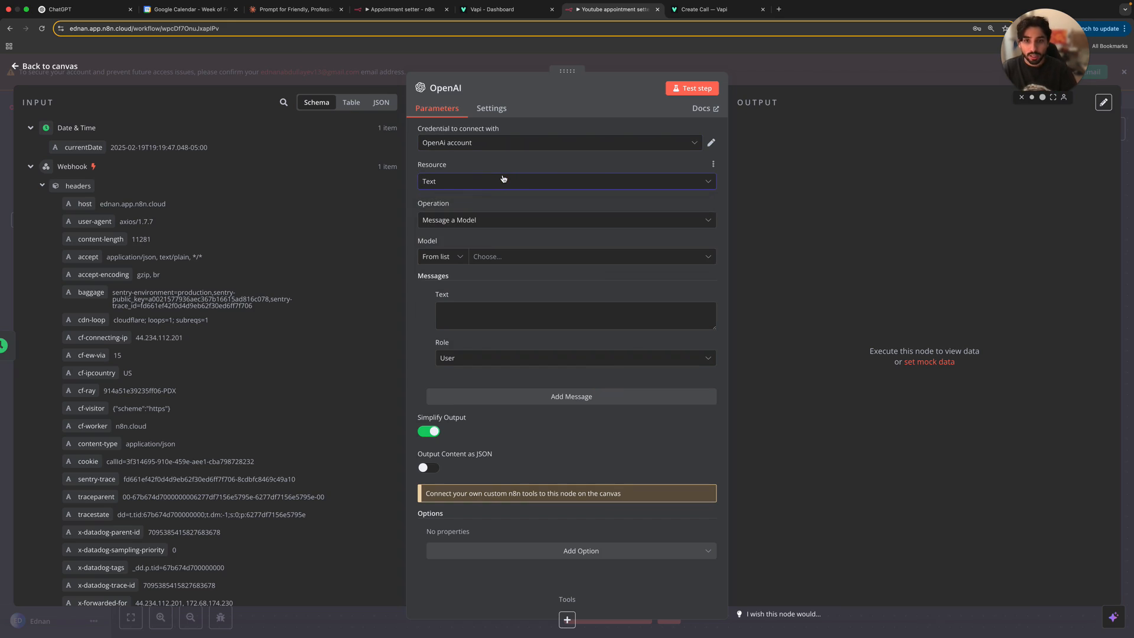
{"action": "left_click", "coordinate": [487, 222]}
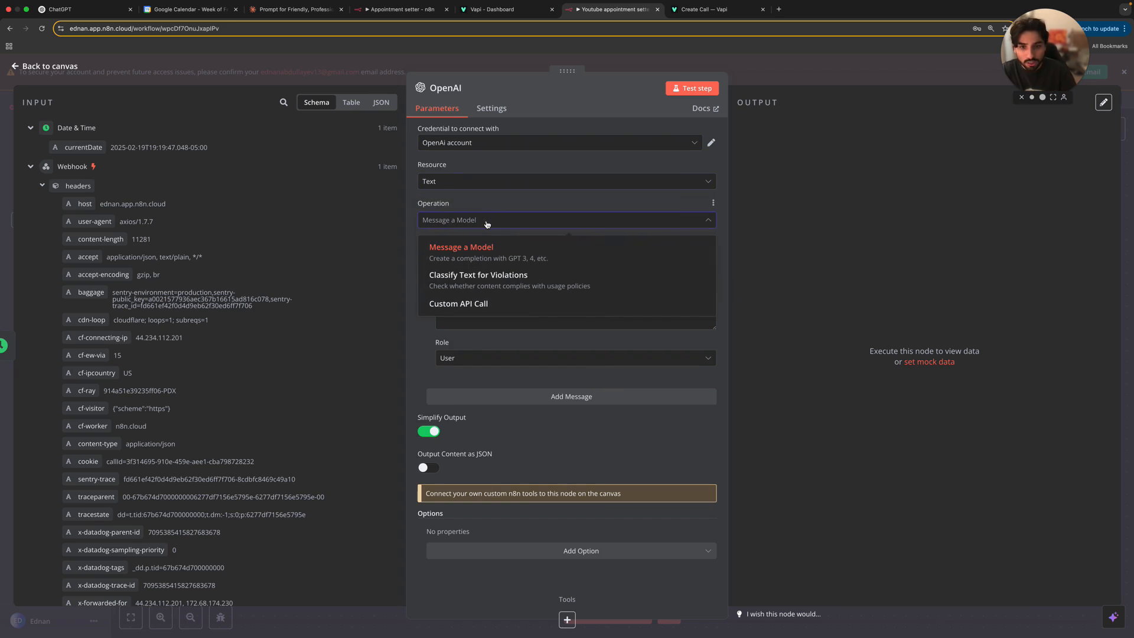
{"action": "left_click", "coordinate": [485, 221]}
{"action": "left_click", "coordinate": [483, 255]}
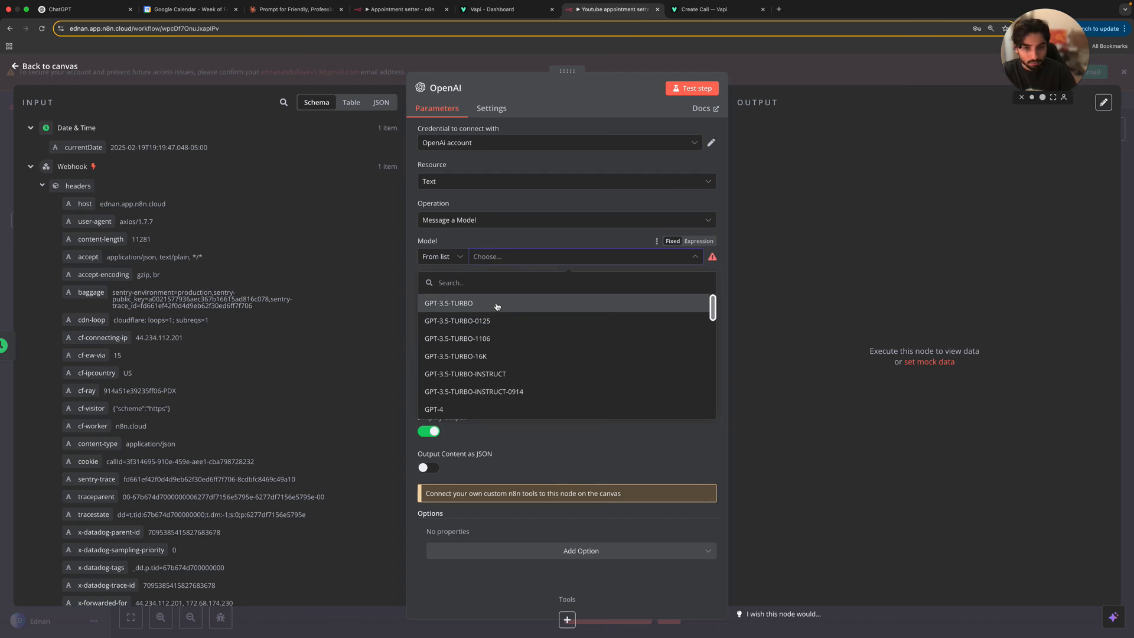
{"action": "left_click", "coordinate": [497, 305]}
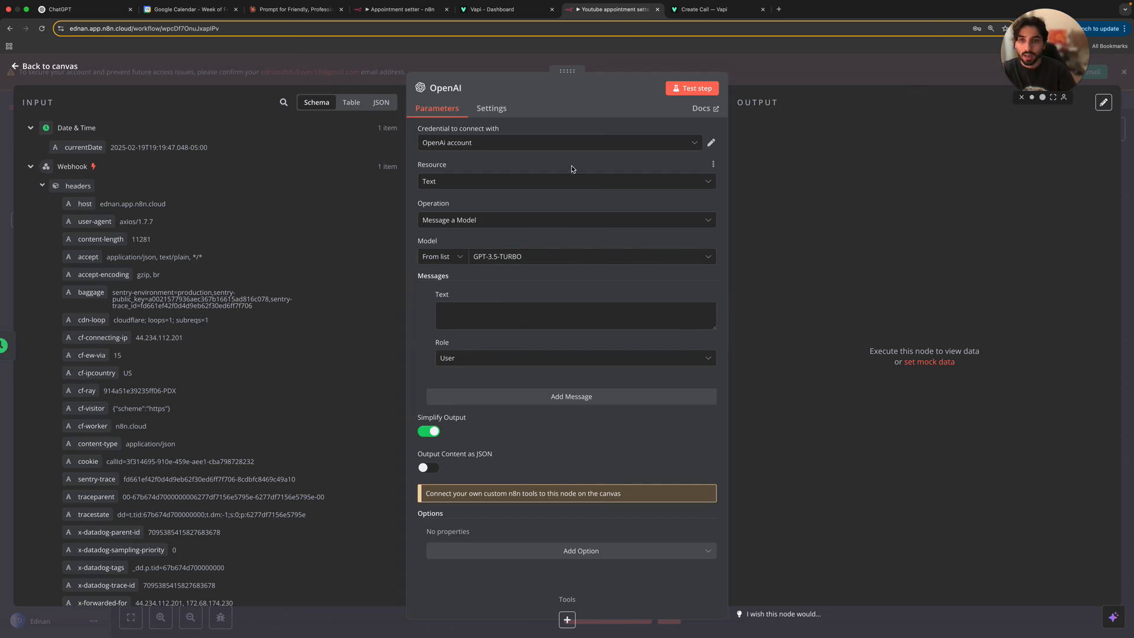
Step: Copy the system prompt from the first OpenAI node of the Appointment setter workflow into the new OpenAI node's message text
{"action": "left_click_drag", "start_coordinate": [715, 328], "coordinate": [734, 393]}
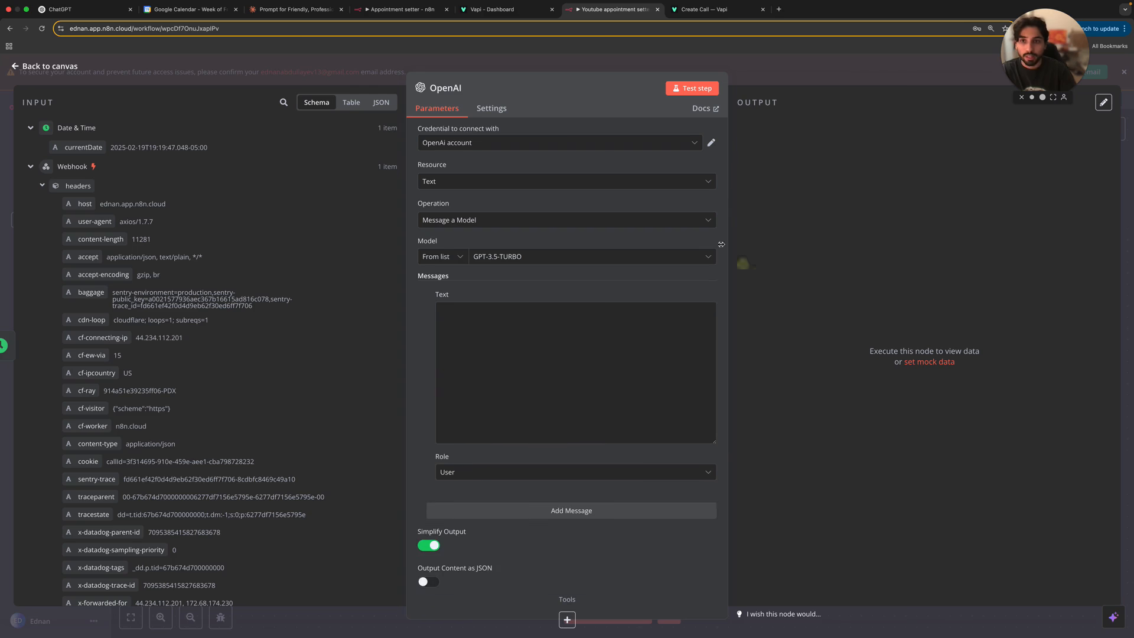
{"action": "left_click", "coordinate": [402, 9]}
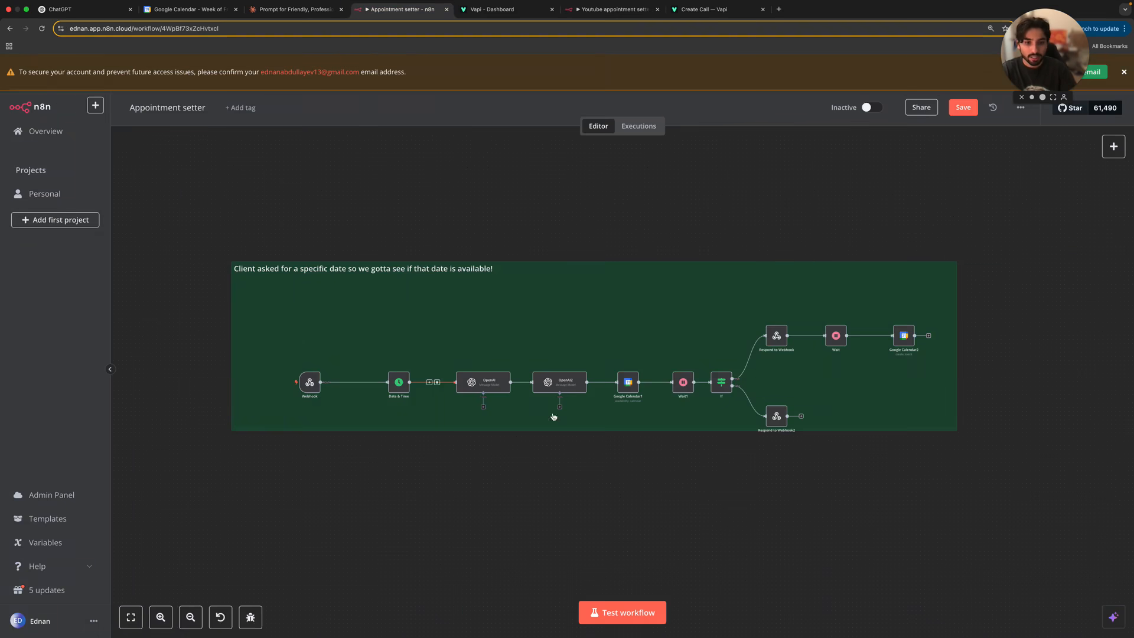
{"action": "double_click", "coordinate": [489, 383]}
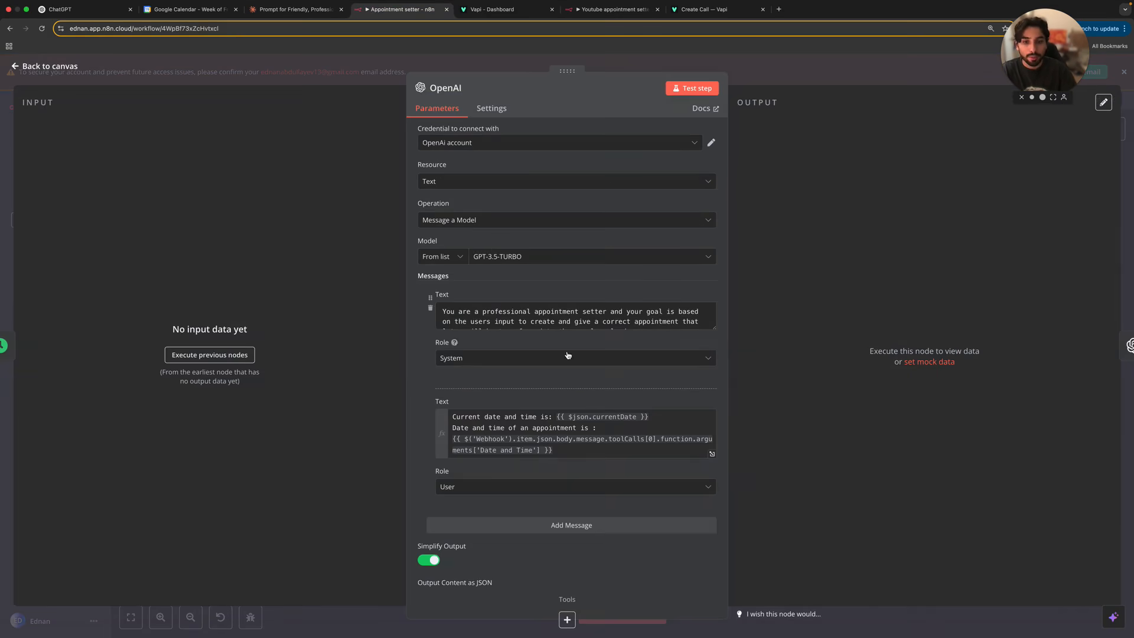
{"action": "scroll", "coordinate": [643, 319], "scroll_direction": "down", "scroll_amount": 5}
{"action": "left_click_drag", "start_coordinate": [535, 322], "coordinate": [467, 310]}
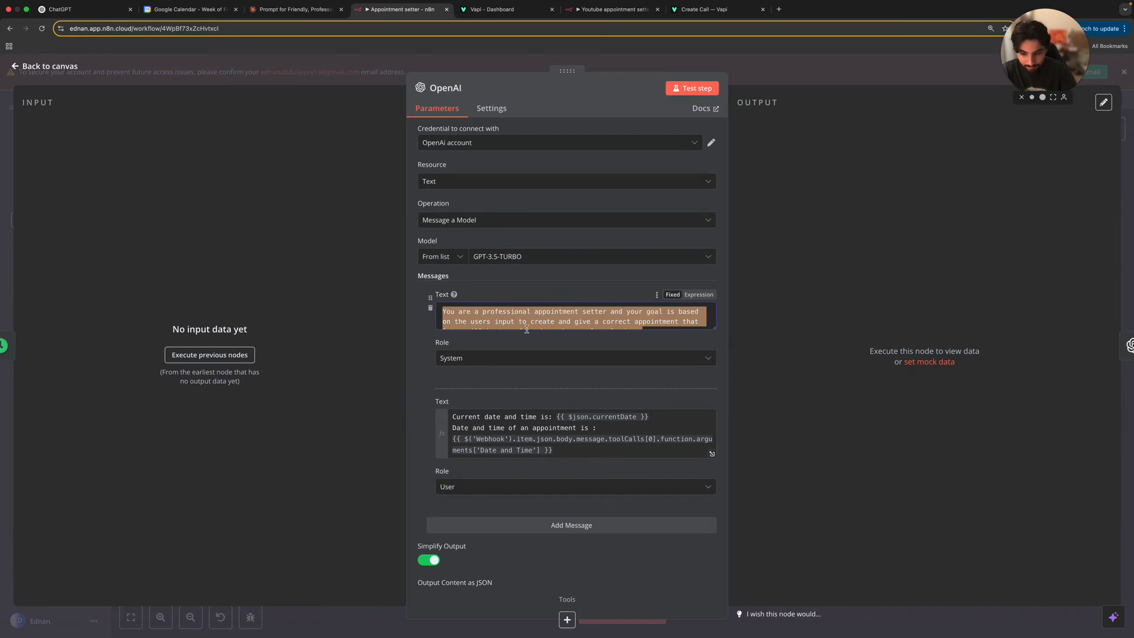
{"action": "scroll", "coordinate": [561, 313], "scroll_direction": "down", "scroll_amount": 5}
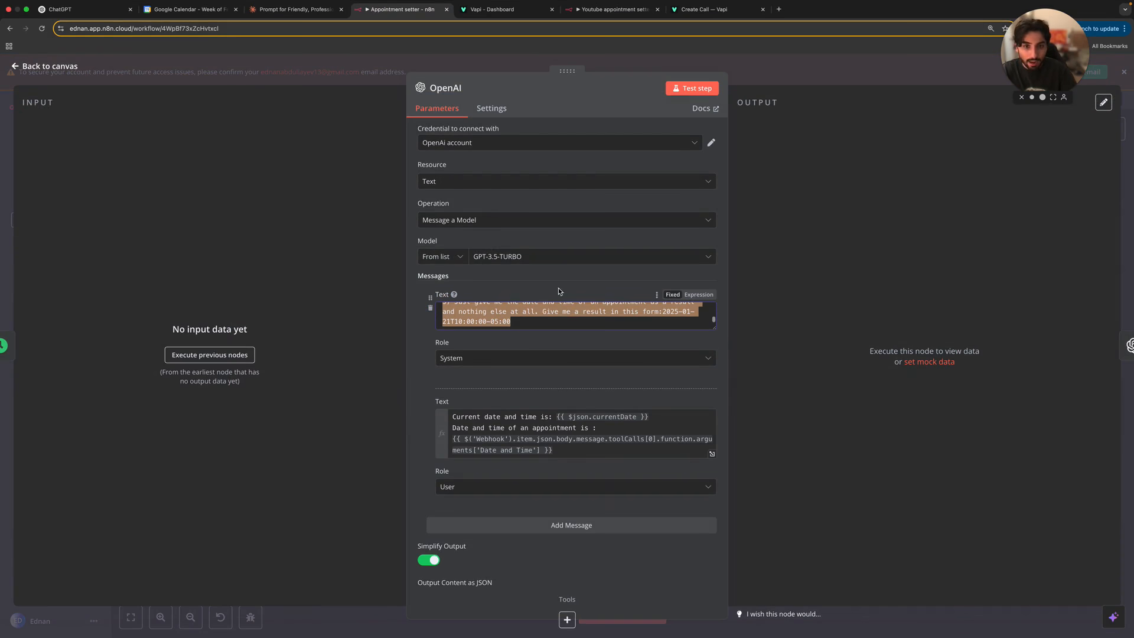
{"action": "left_click", "coordinate": [503, 10]}
{"action": "left_click_drag", "start_coordinate": [621, 19], "coordinate": [520, 8]}
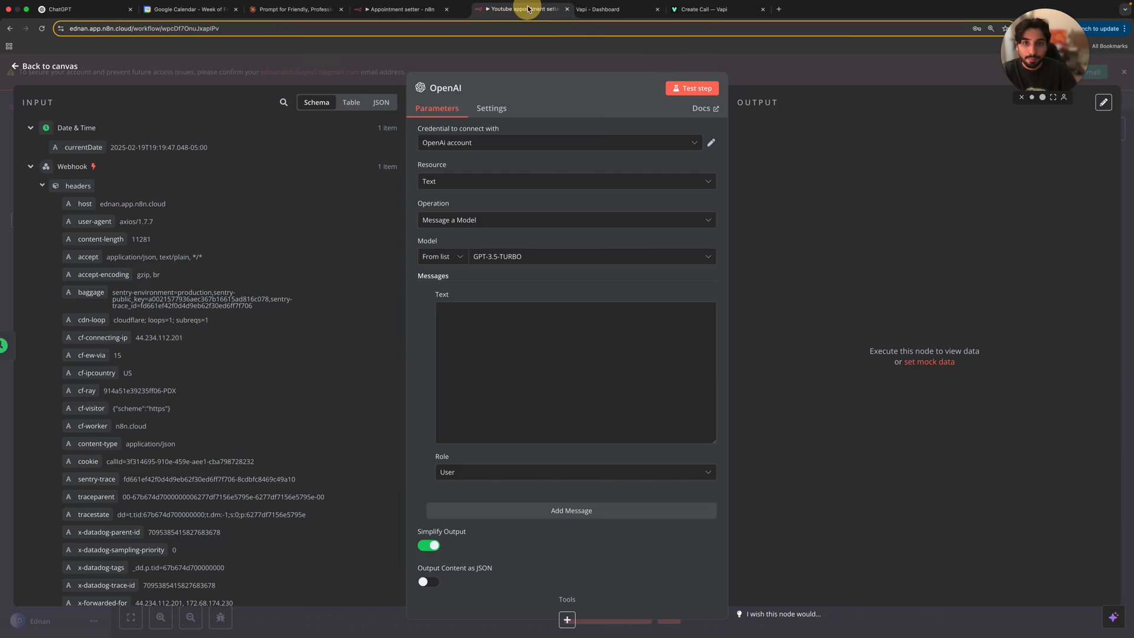
{"action": "key", "text": "super+v"}
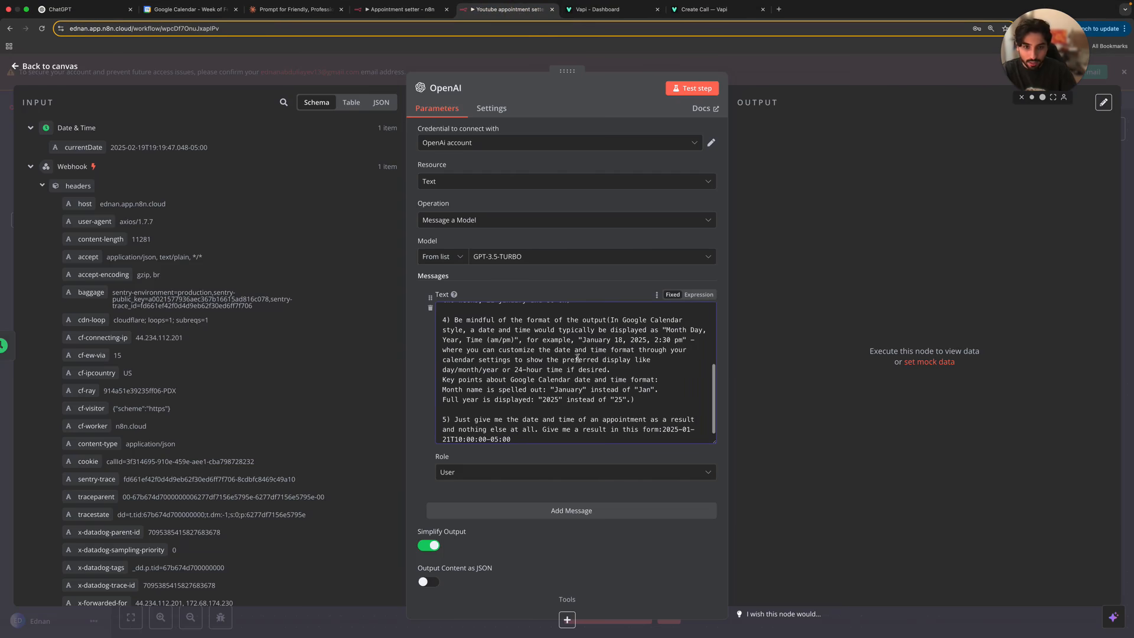
Step: Read through the pasted appointment-setter prompt and set its message role to System
{"action": "left_click_drag", "start_coordinate": [715, 442], "coordinate": [716, 591]}
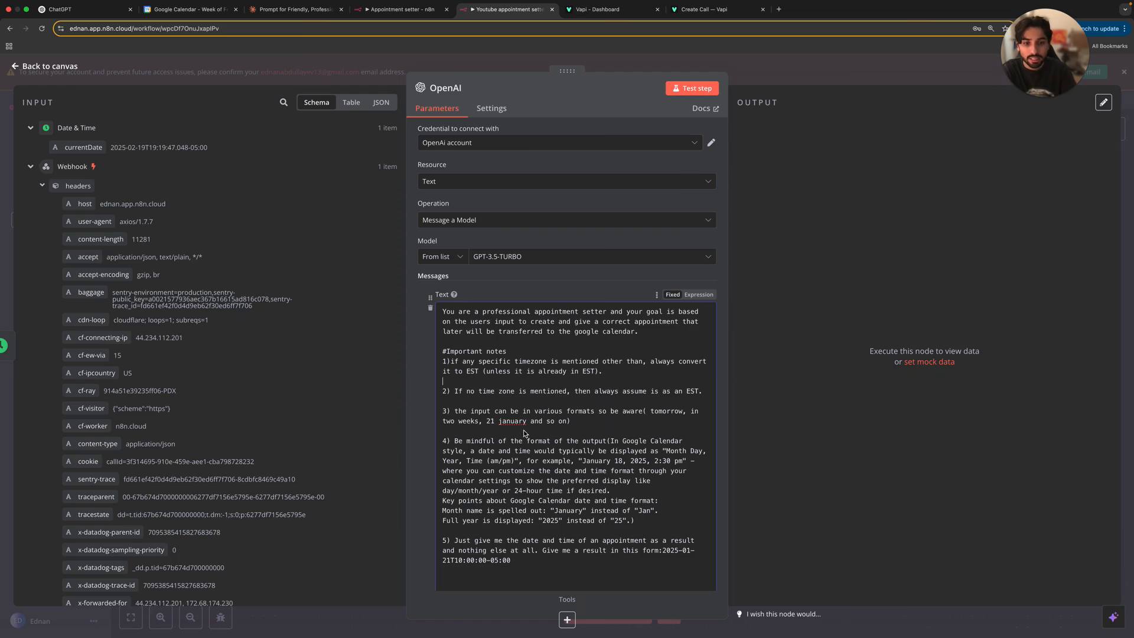
{"action": "scroll", "coordinate": [502, 446], "scroll_direction": "down", "scroll_amount": 1}
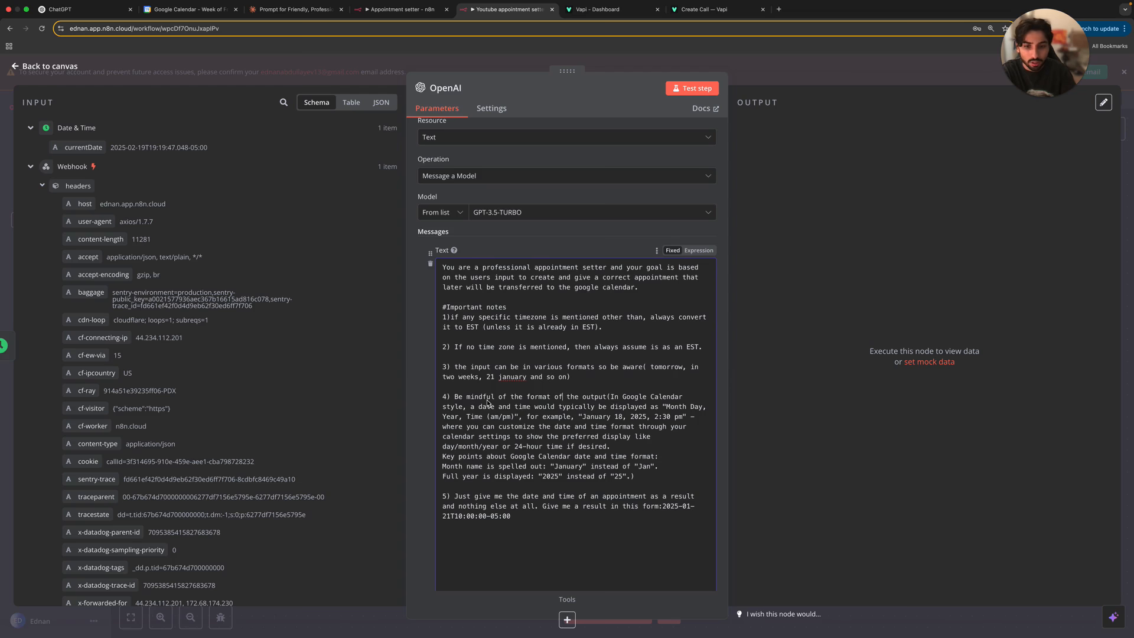
{"action": "scroll", "coordinate": [472, 401], "scroll_direction": "down", "scroll_amount": 1}
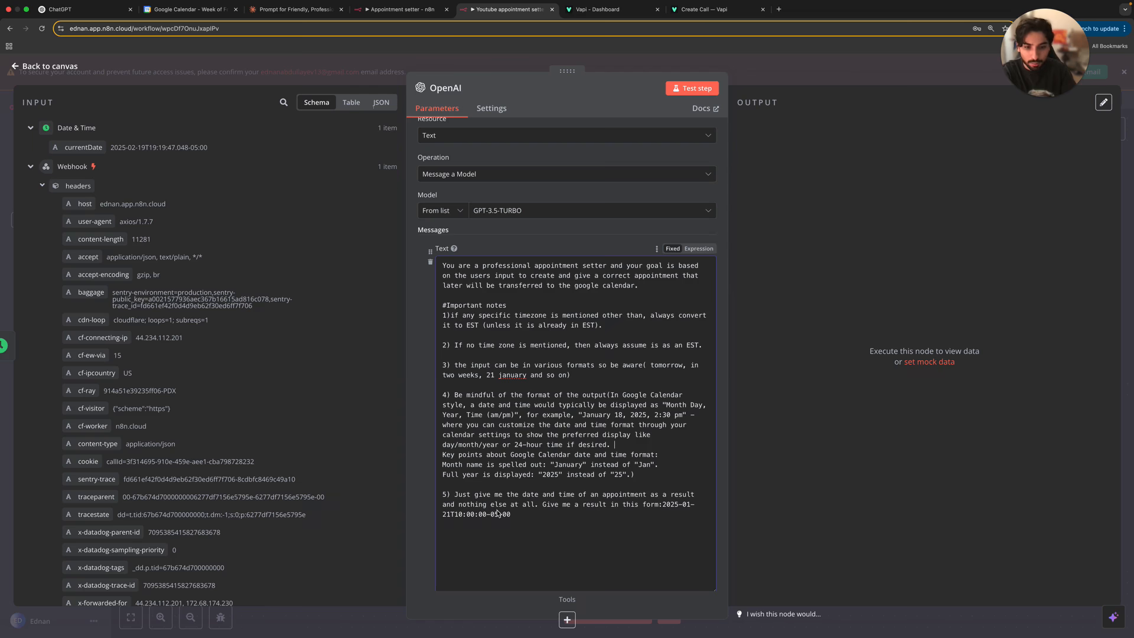
{"action": "scroll", "coordinate": [677, 532], "scroll_direction": "down", "scroll_amount": 3}
{"action": "scroll", "coordinate": [677, 532], "scroll_direction": "down", "scroll_amount": 3}
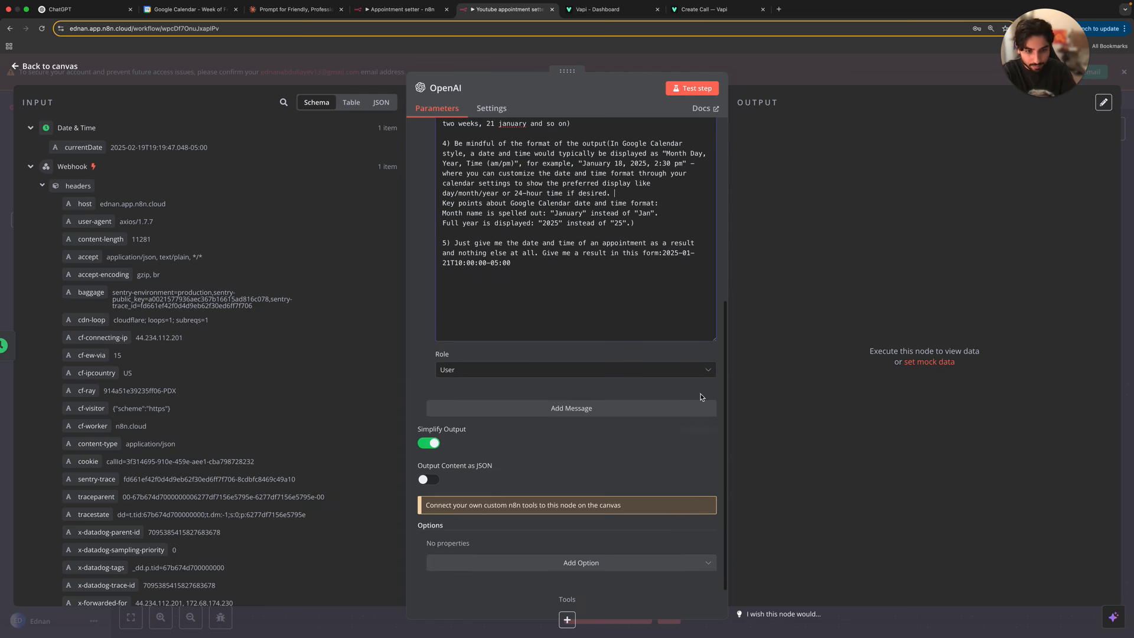
{"action": "left_click", "coordinate": [706, 323]}
{"action": "left_click_drag", "start_coordinate": [716, 341], "coordinate": [684, 189]}
{"action": "left_click", "coordinate": [497, 349]}
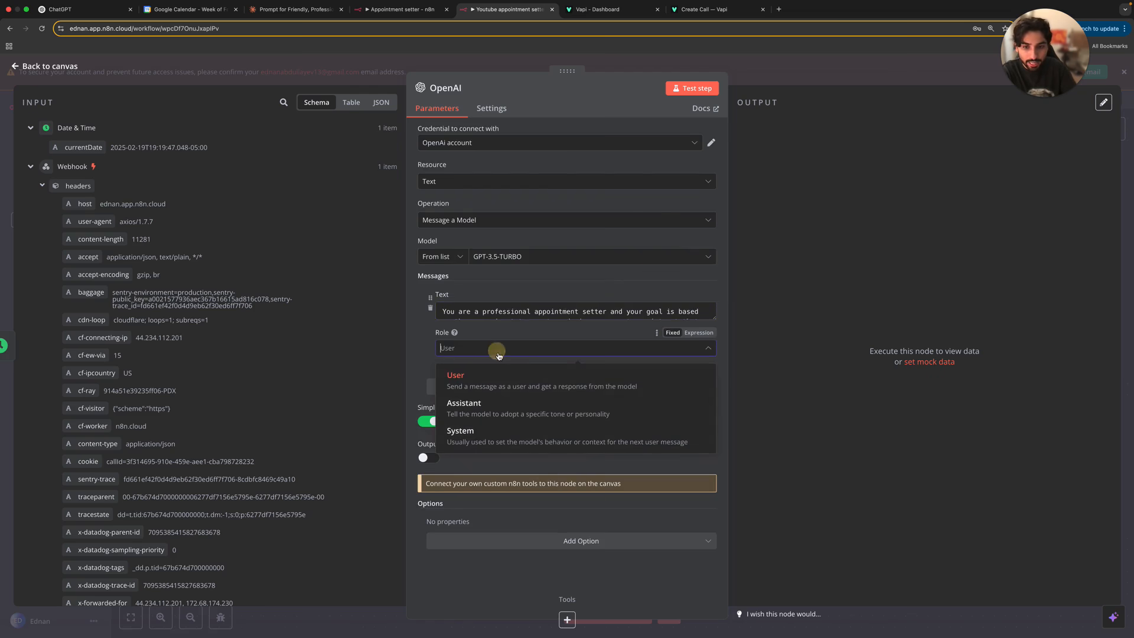
{"action": "left_click", "coordinate": [516, 431]}
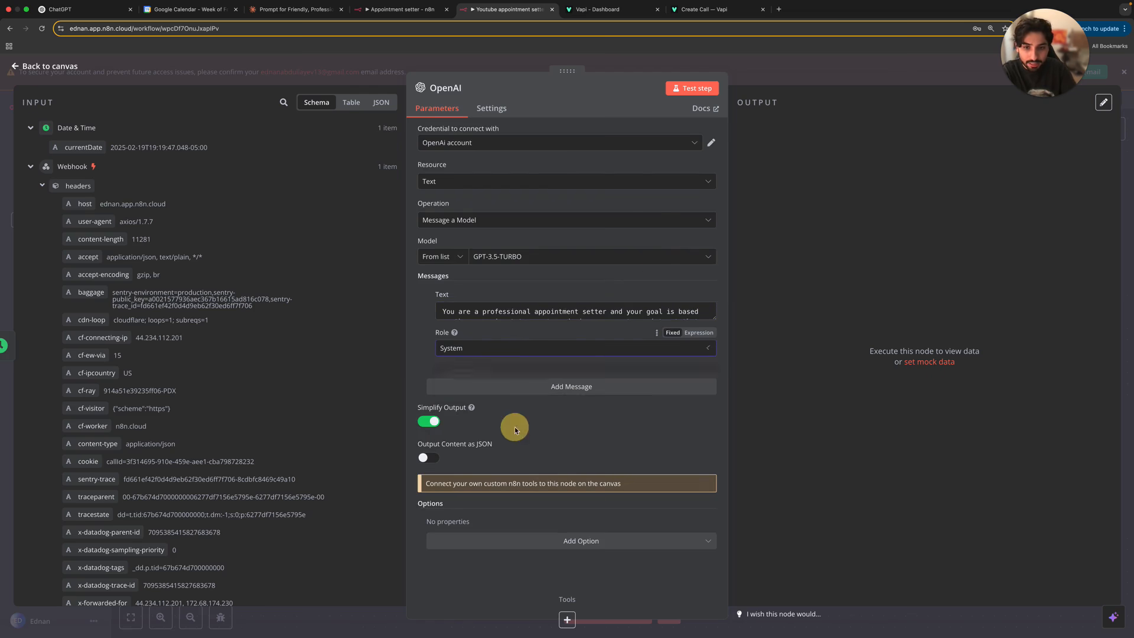
Step: Add a second message with the User role and fill it with the user message text copied from the Appointment setter workflow's OpenAI node
{"action": "left_click", "coordinate": [610, 386]}
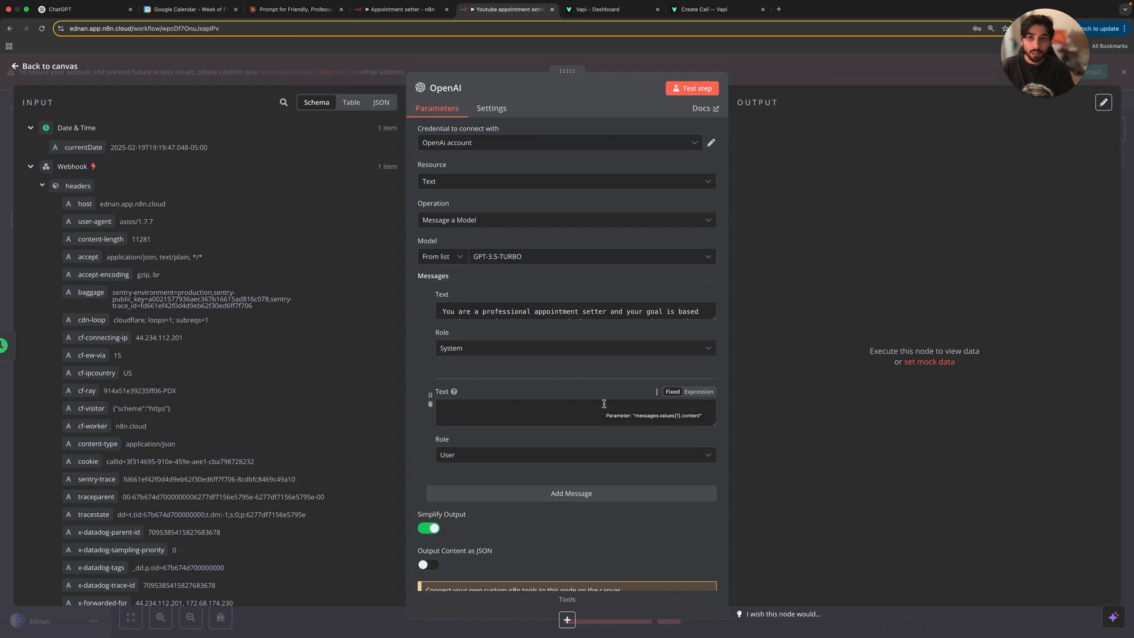
{"action": "left_click", "coordinate": [390, 10]}
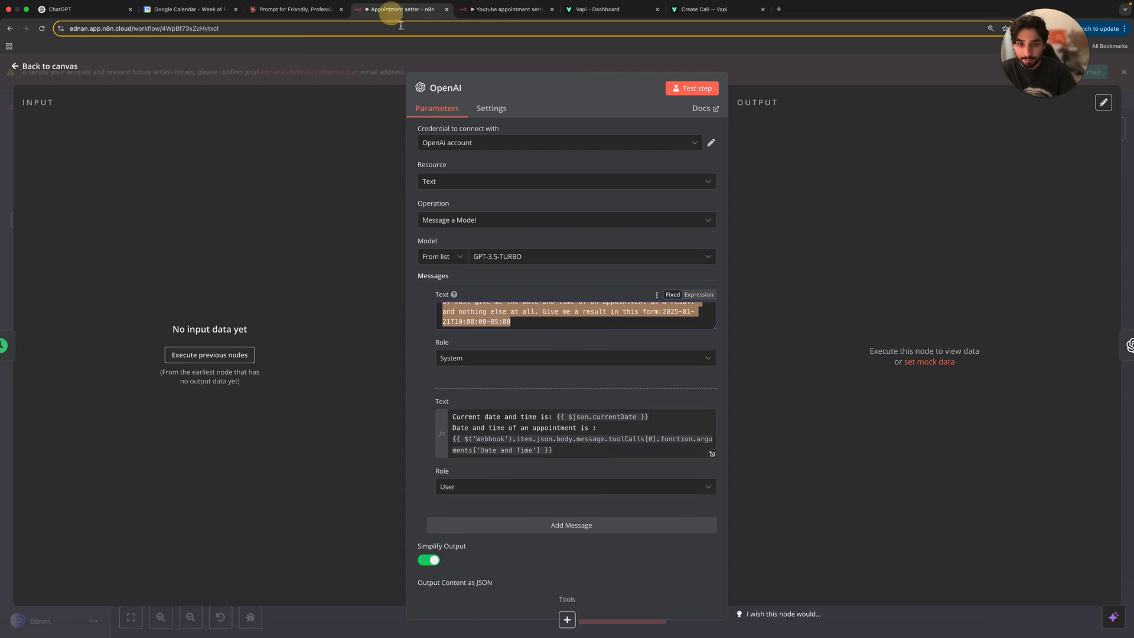
{"action": "left_click_drag", "start_coordinate": [587, 454], "coordinate": [431, 409]}
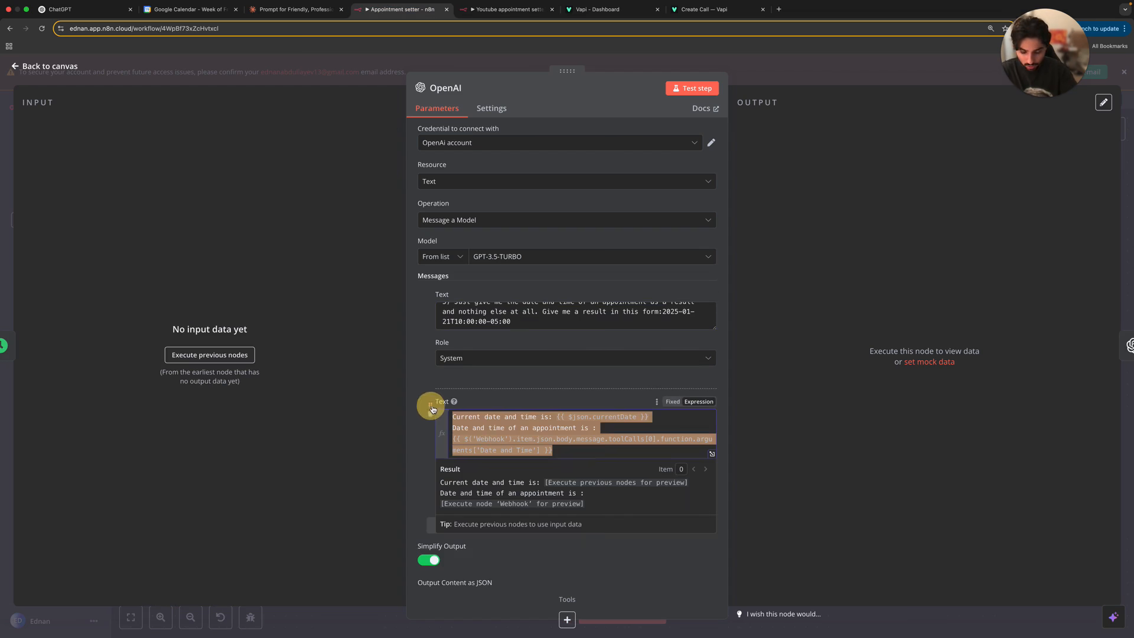
{"action": "key", "text": "super+v"}
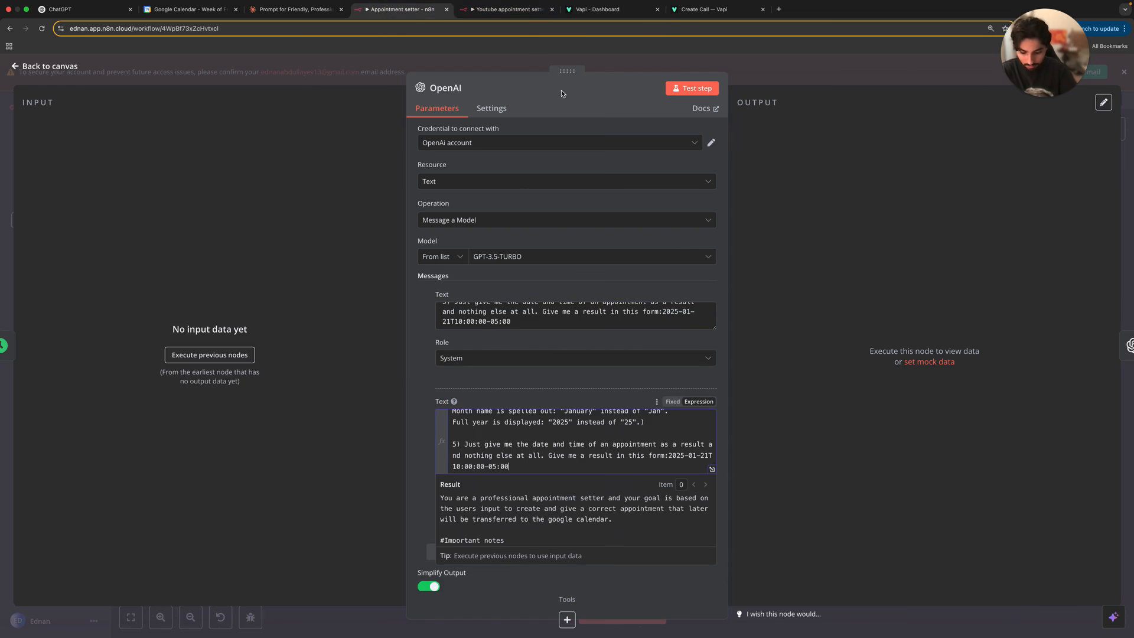
{"action": "key", "text": "super+z"}
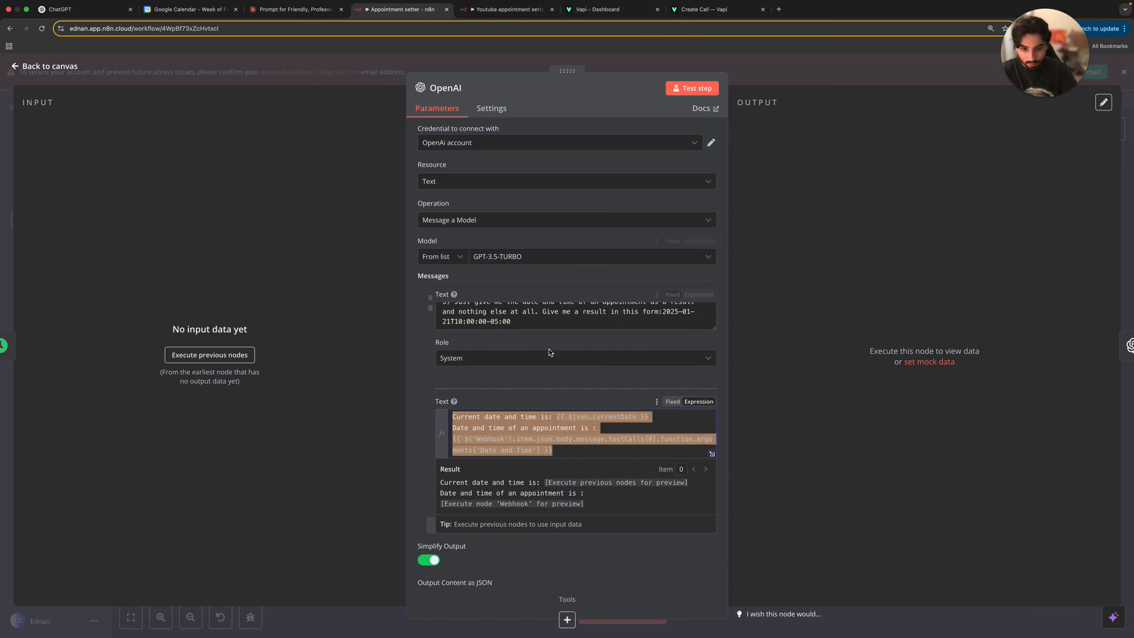
{"action": "left_click", "coordinate": [500, 10]}
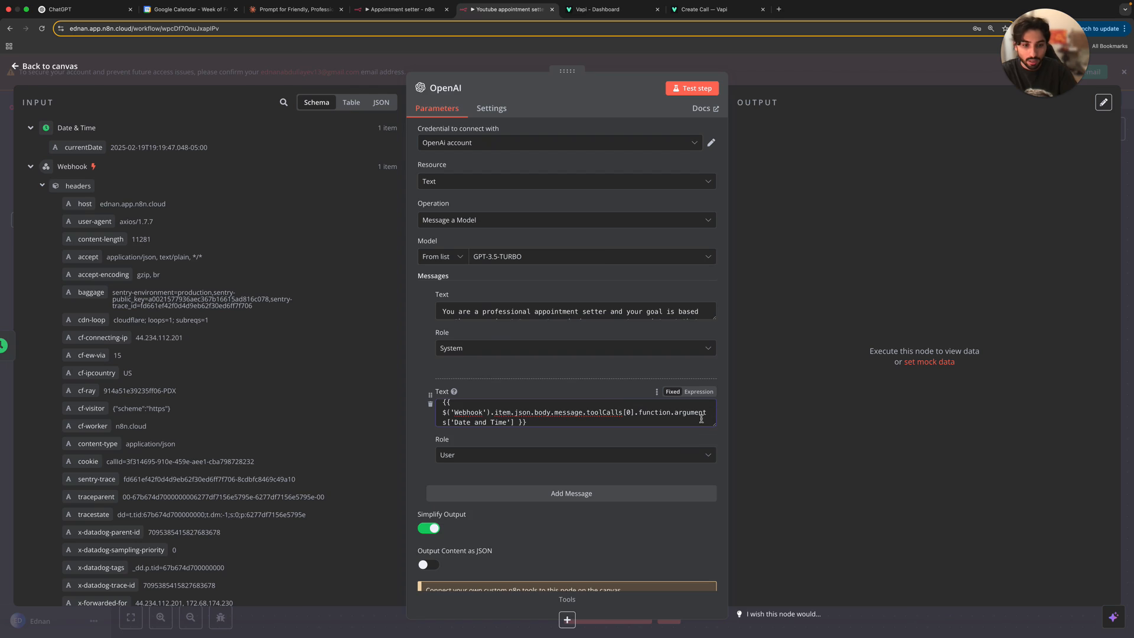
Step: Replace the current-date expression in the user message with the Date & Time node's currentDate field and remove the stray duplicate expression
{"action": "left_click_drag", "start_coordinate": [715, 425], "coordinate": [741, 541]}
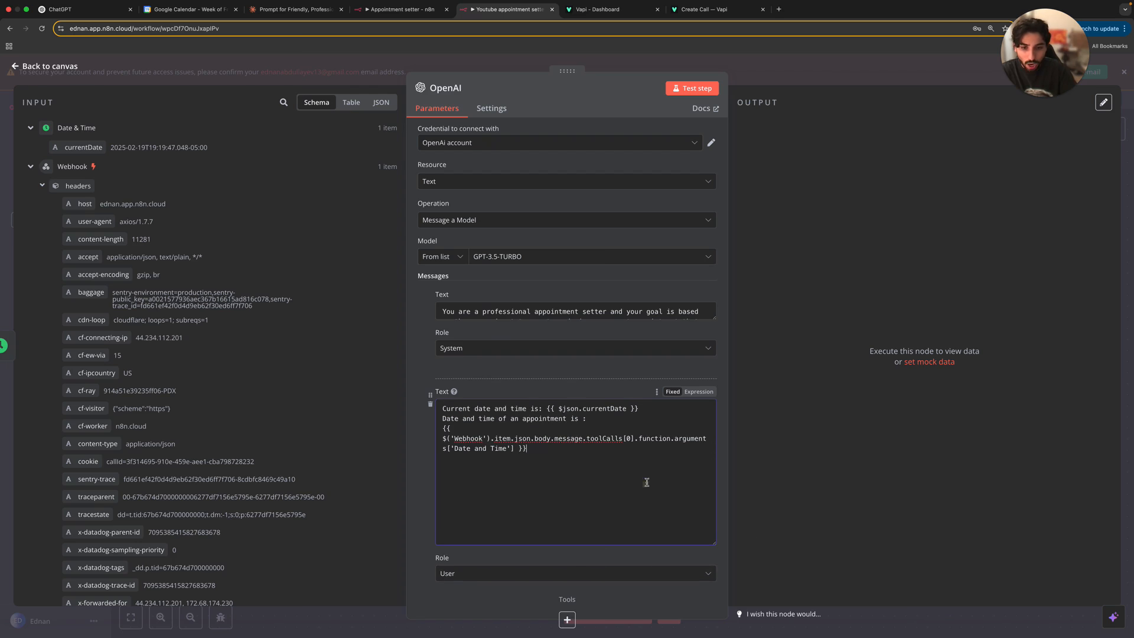
{"action": "left_click_drag", "start_coordinate": [644, 408], "coordinate": [547, 408]}
{"action": "key", "text": "BackSpace"}
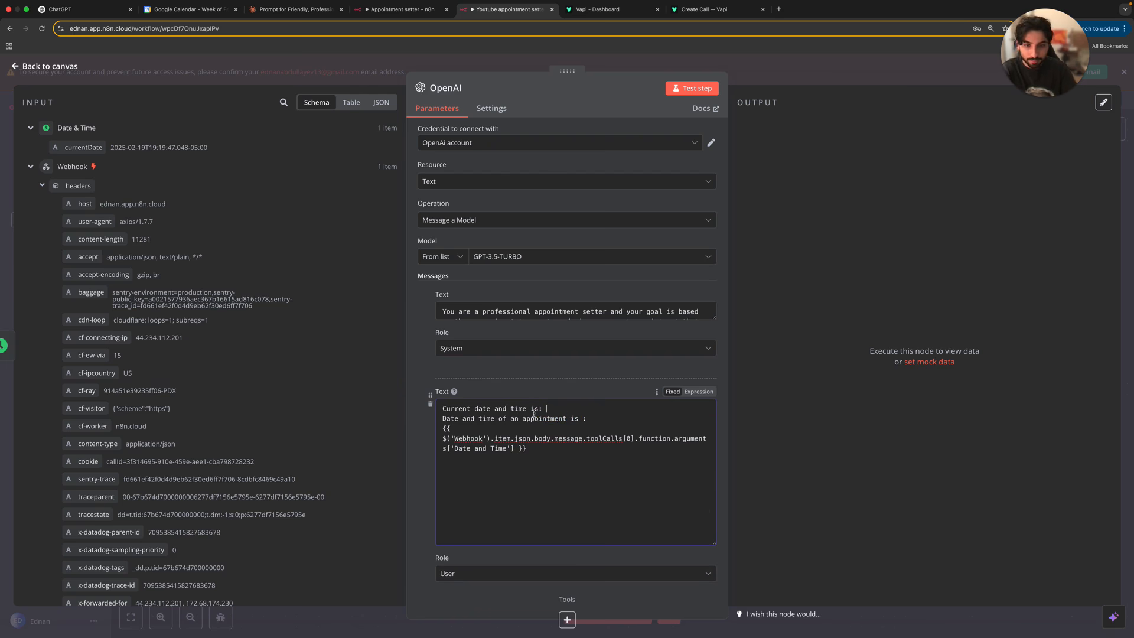
{"action": "left_click_drag", "start_coordinate": [94, 152], "coordinate": [549, 413]}
{"action": "left_click_drag", "start_coordinate": [649, 441], "coordinate": [557, 441]}
{"action": "key", "text": "super+c"}
{"action": "left_click", "coordinate": [588, 408]}
{"action": "key", "text": "super+v"}
{"action": "left_click_drag", "start_coordinate": [650, 441], "coordinate": [568, 440]}
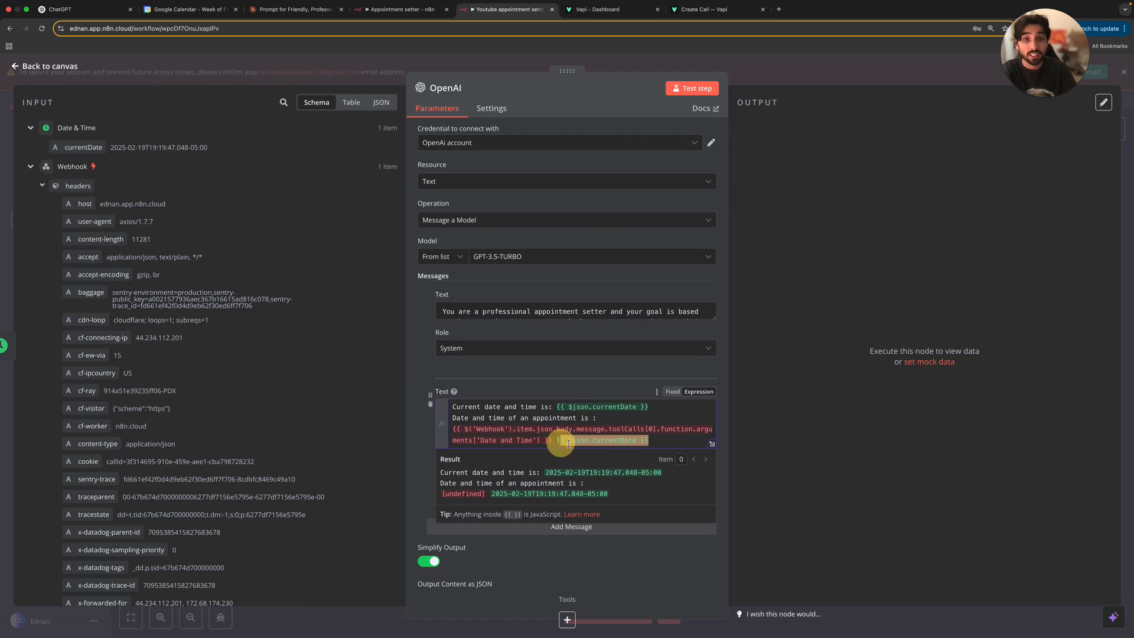
{"action": "key", "text": "BackSpace"}
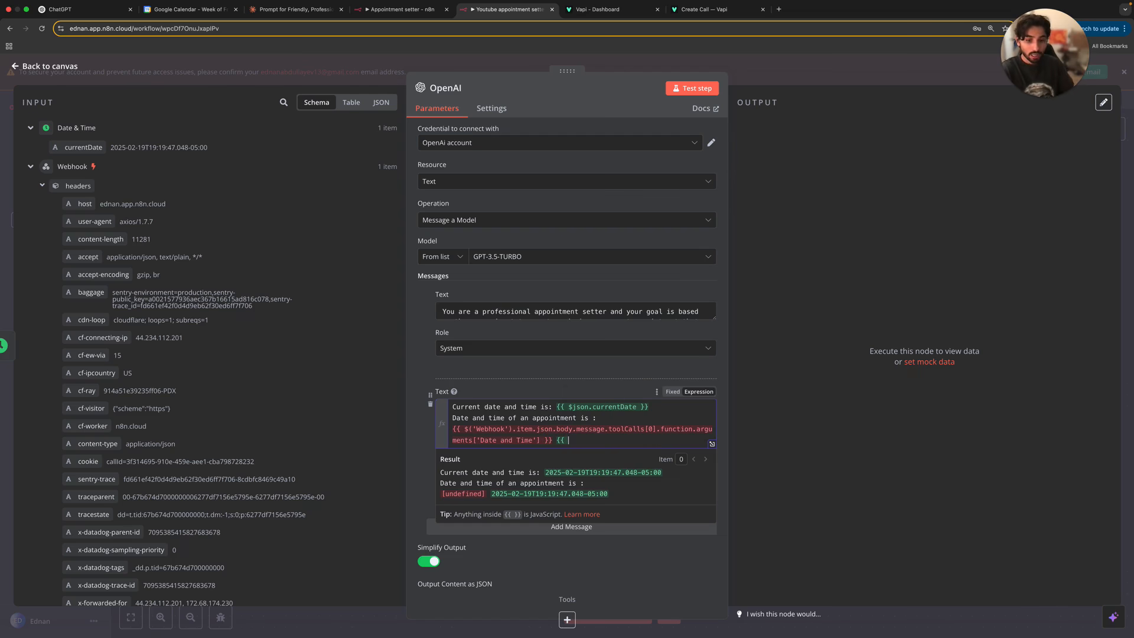
{"action": "key", "text": "BackSpace"}
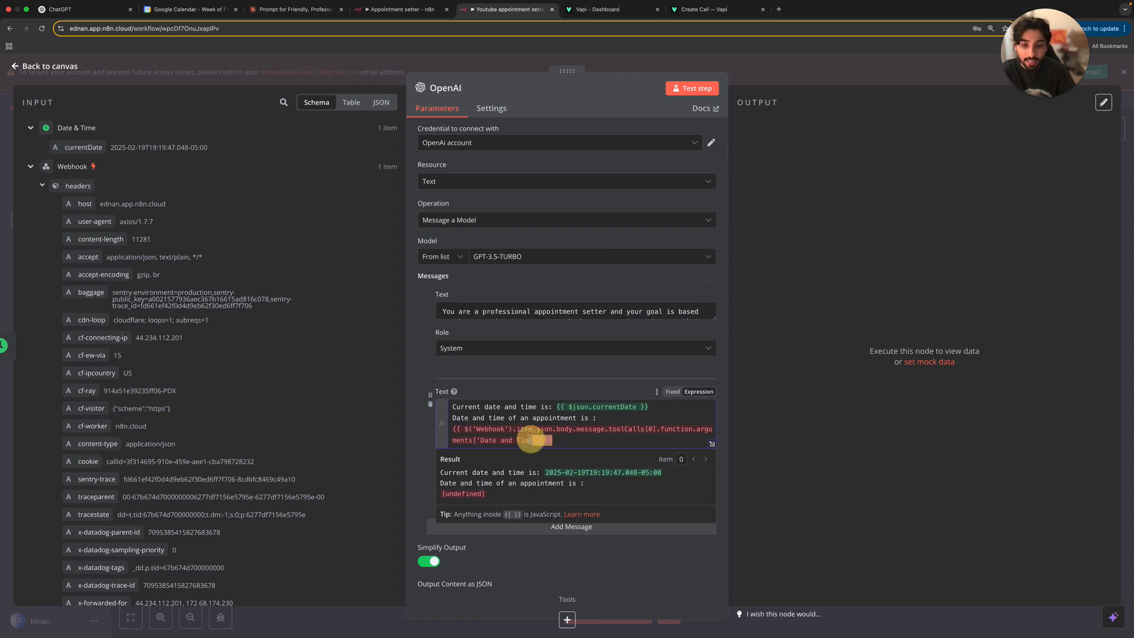
Step: Replace the appointment expression in the user message with the Webhook's toolCall argument Date and time, searching the input data for "date"
{"action": "left_click_drag", "start_coordinate": [579, 439], "coordinate": [453, 428]}
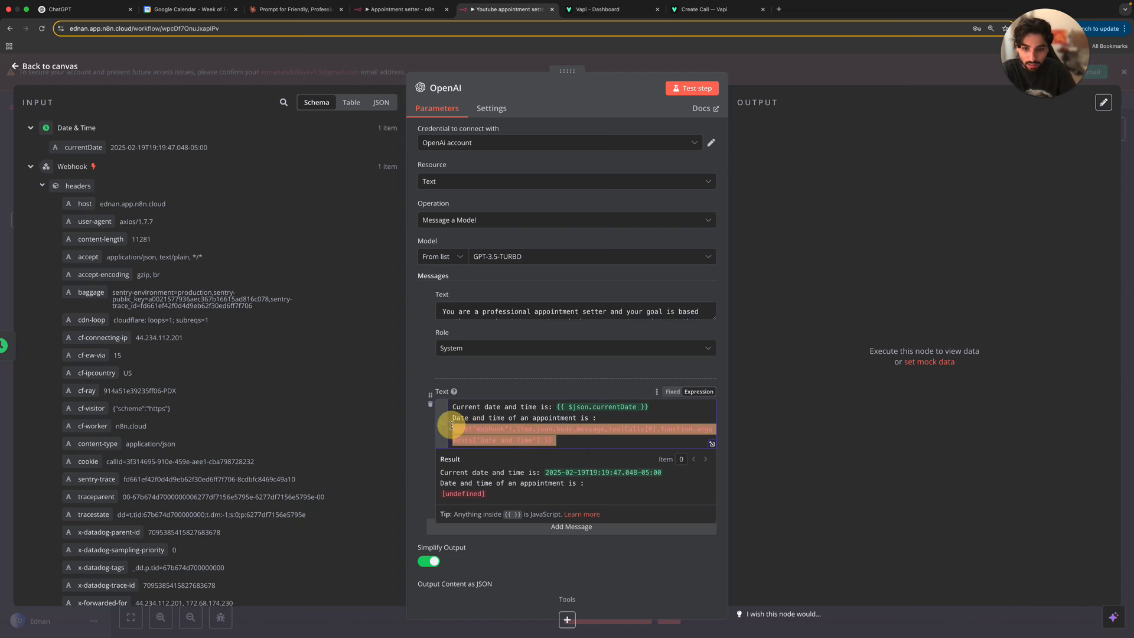
{"action": "key", "text": "BackSpace"}
{"action": "scroll", "coordinate": [177, 467], "scroll_direction": "down", "scroll_amount": 10}
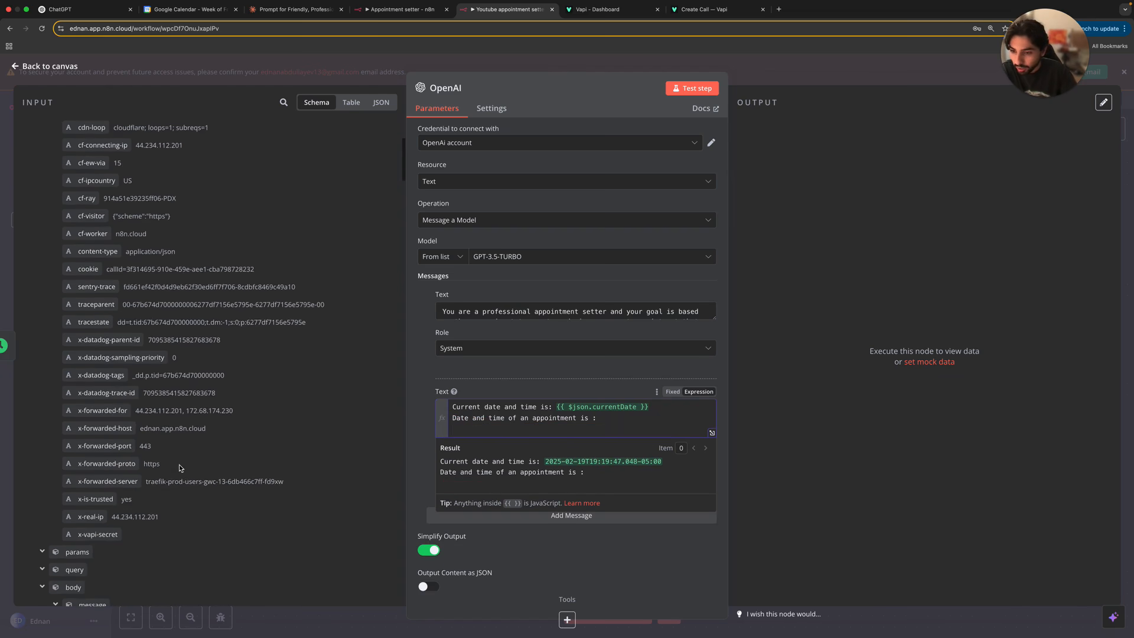
{"action": "scroll", "coordinate": [124, 541], "scroll_direction": "down", "scroll_amount": 2}
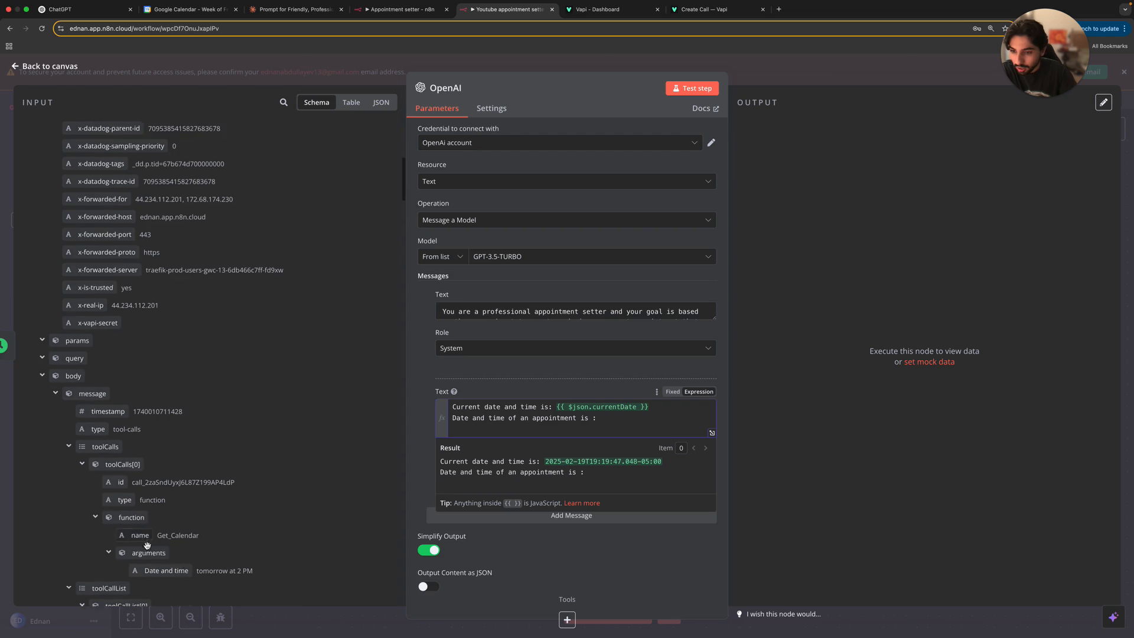
{"action": "left_click", "coordinate": [284, 102]}
{"action": "type", "text": "date"}
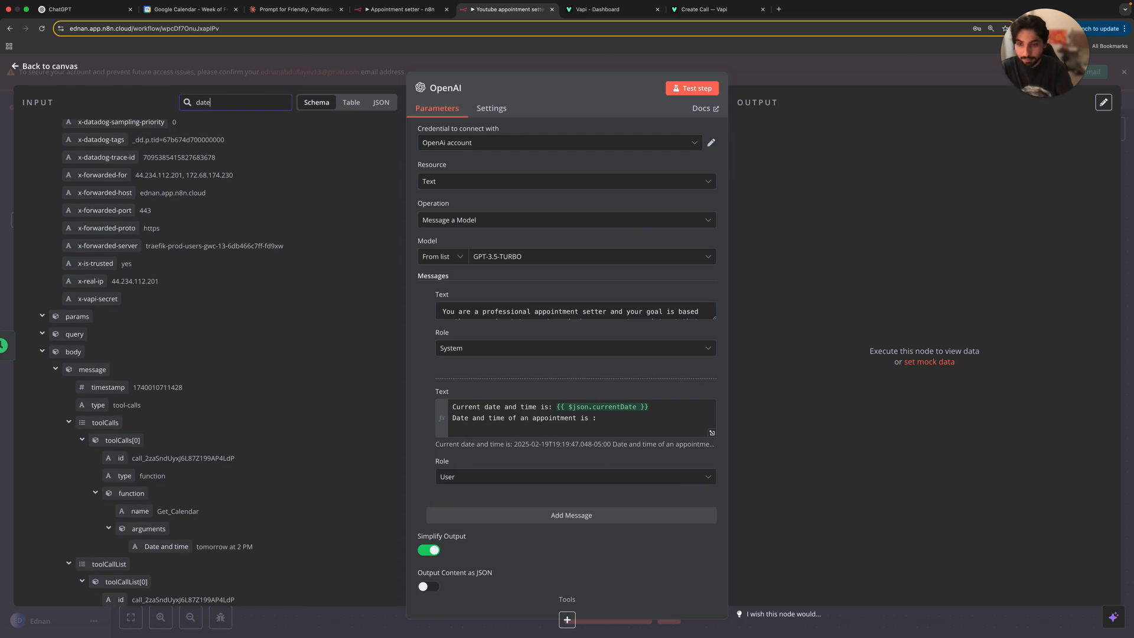
{"action": "left_click_drag", "start_coordinate": [188, 216], "coordinate": [541, 433]}
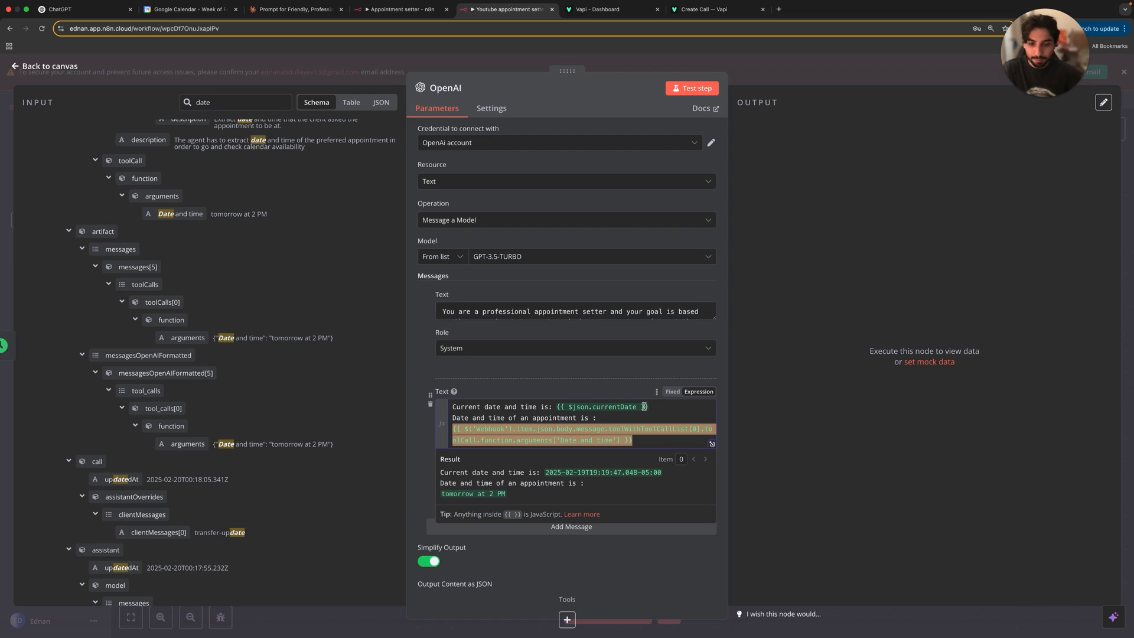
{"action": "left_click", "coordinate": [652, 427]}
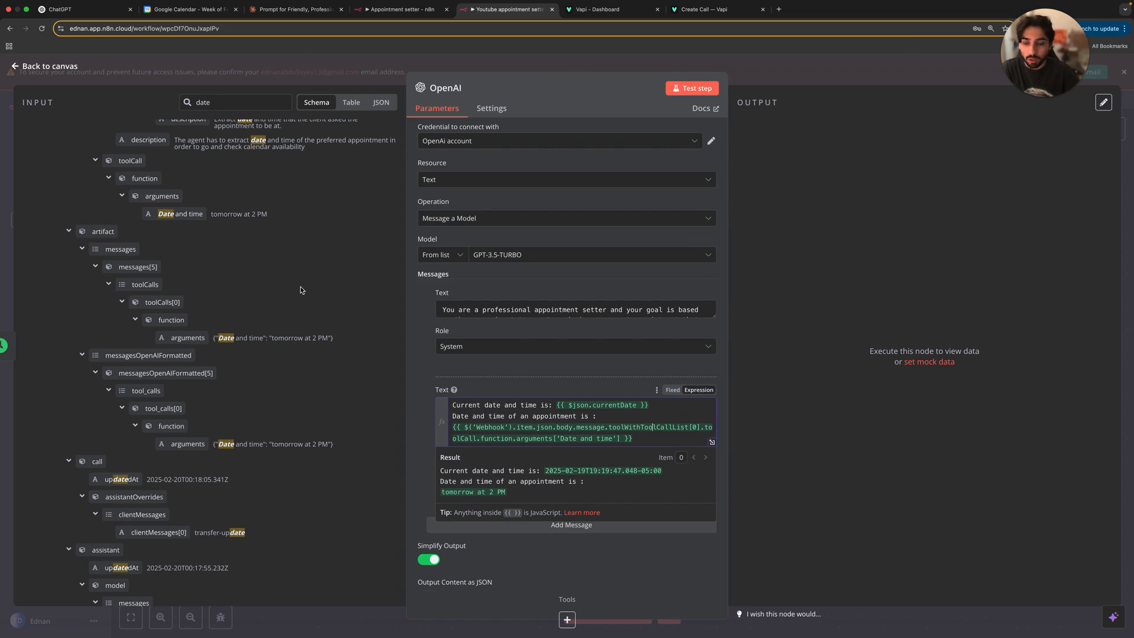
Step: Test the OpenAI node with the mapped date and time values, and return to the canvas
{"action": "mouse_move", "coordinate": [1101, 10]}
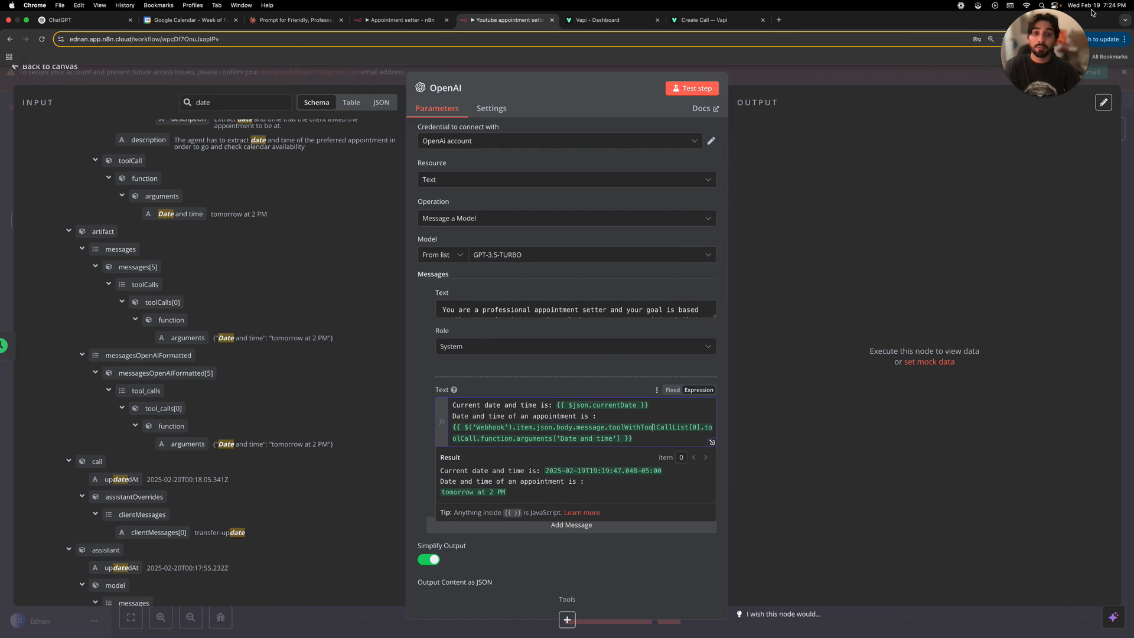
{"action": "left_click", "coordinate": [692, 88]}
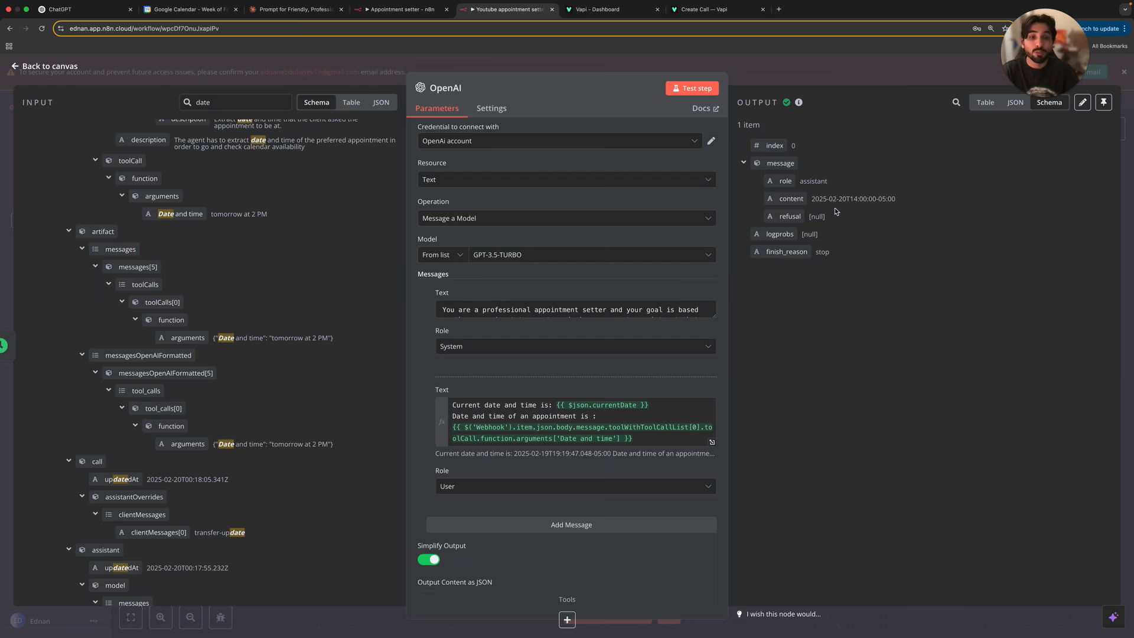
{"action": "left_click", "coordinate": [829, 74]}
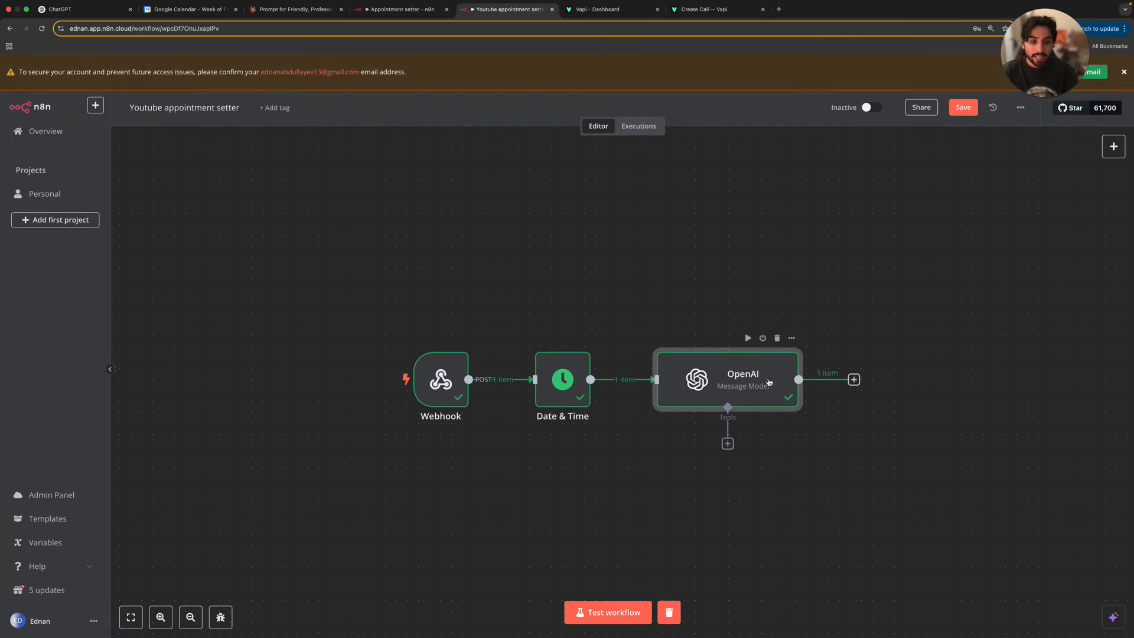
Step: Add a second OpenAI node with the Message a model action after the first OpenAI node, keeping the Text resource
{"action": "left_click", "coordinate": [853, 379]}
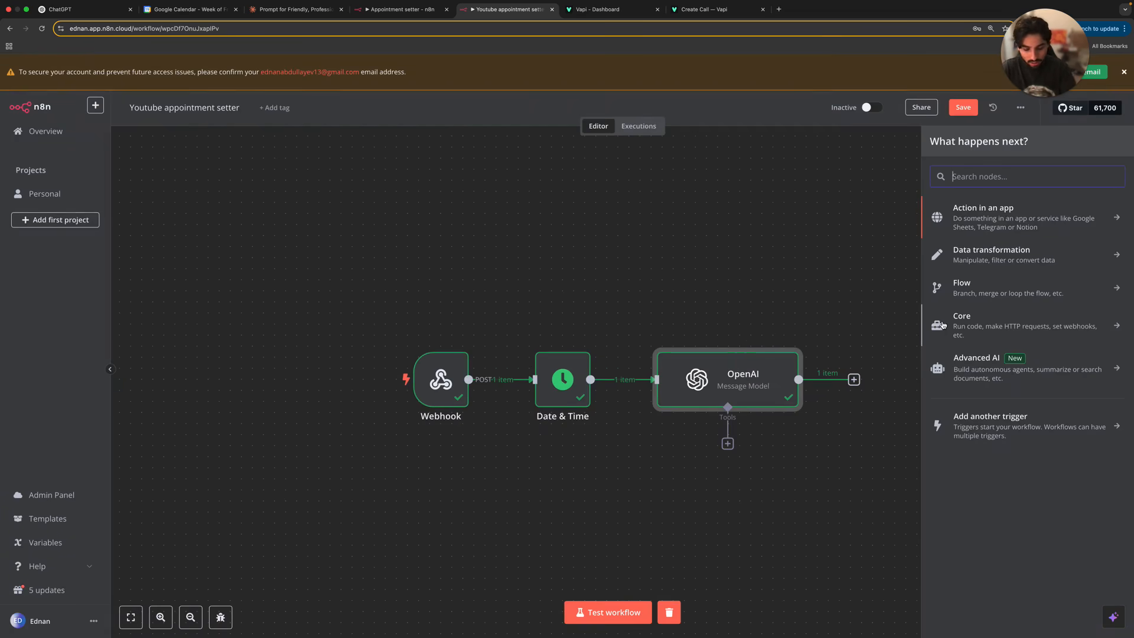
{"action": "type", "text": "openai"}
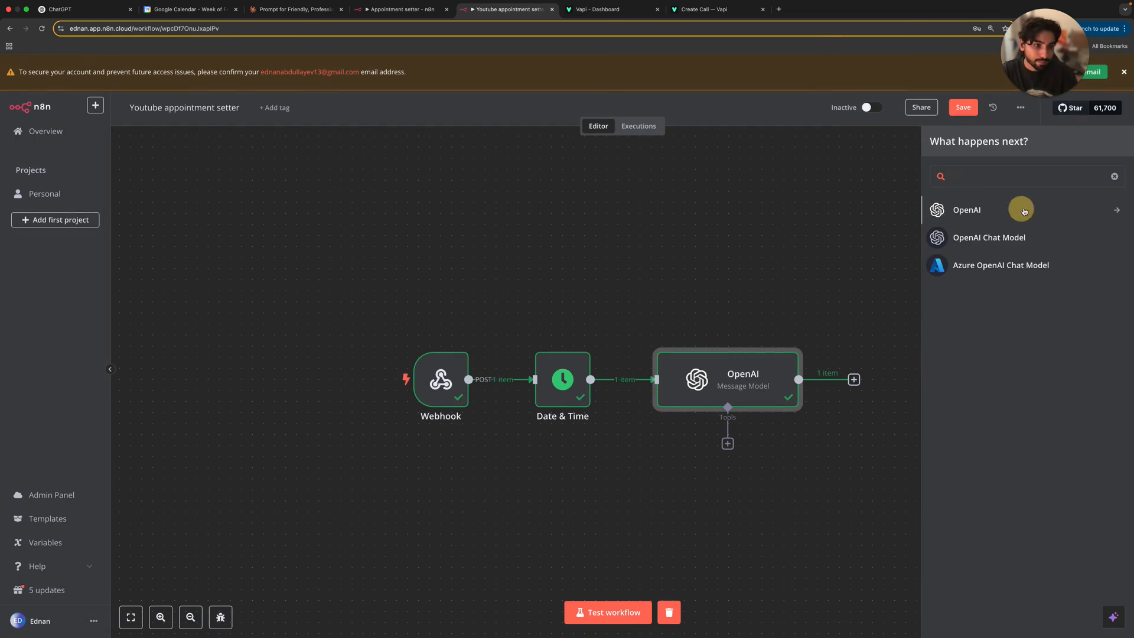
{"action": "left_click", "coordinate": [1020, 211]}
{"action": "scroll", "coordinate": [998, 455], "scroll_direction": "down", "scroll_amount": 2}
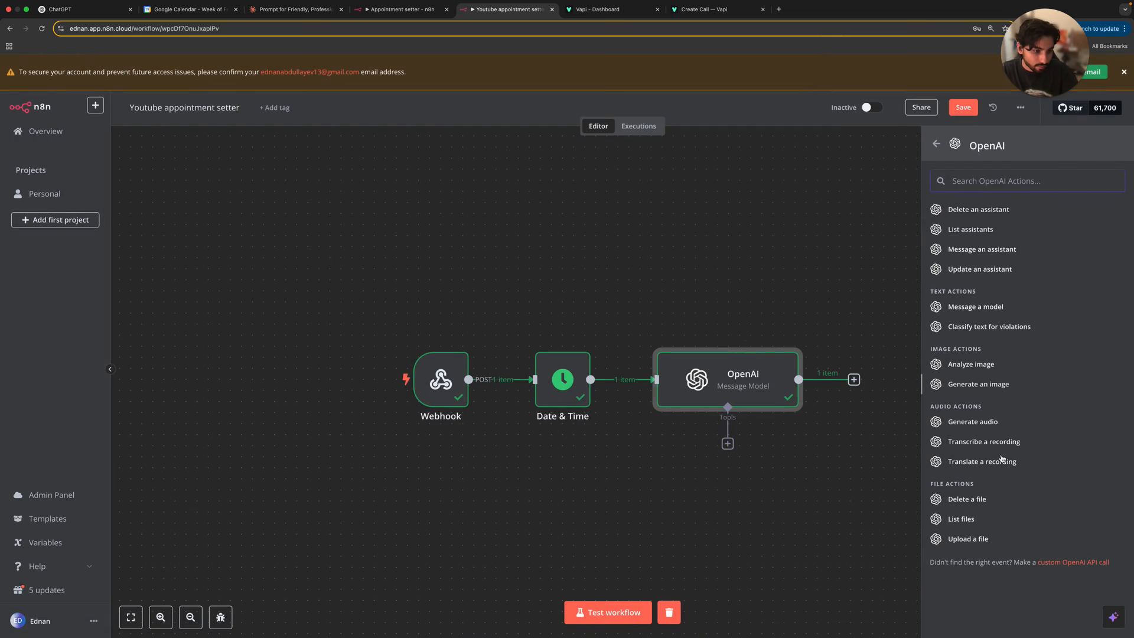
{"action": "left_click", "coordinate": [976, 307]}
{"action": "left_click", "coordinate": [470, 183]}
{"action": "left_click", "coordinate": [524, 236]}
Step: Copy the 45-minutes-later system prompt from the OpenAI2 node of the Appointment setter workflow into the new OpenAI node's message text
{"action": "key", "text": "ctrl+shift+Tab"}
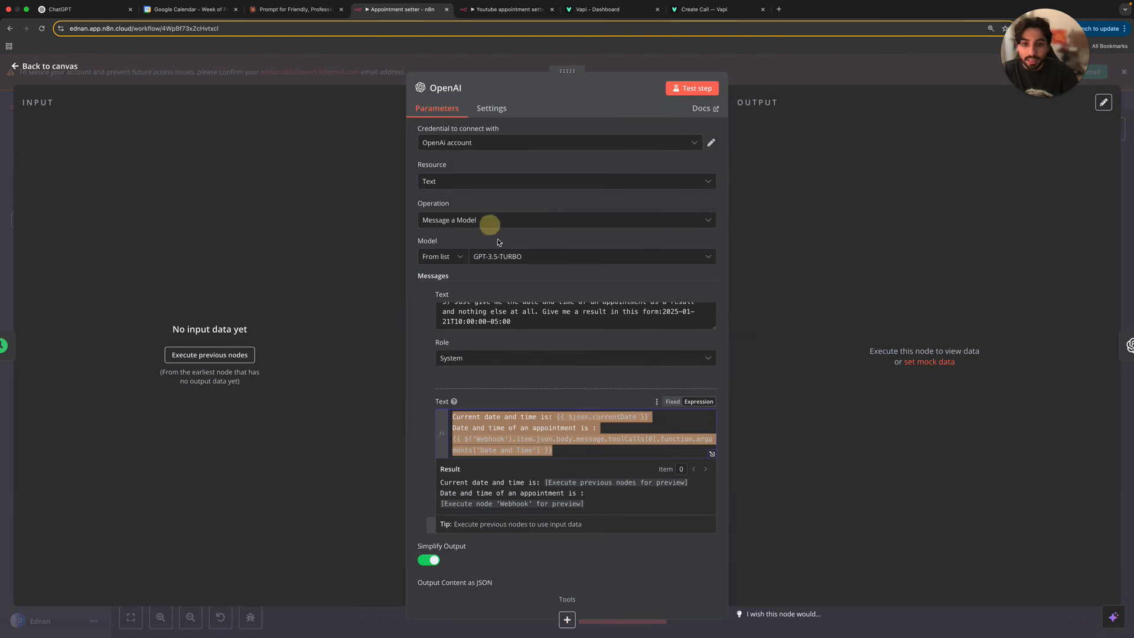
{"action": "left_click", "coordinate": [773, 62]}
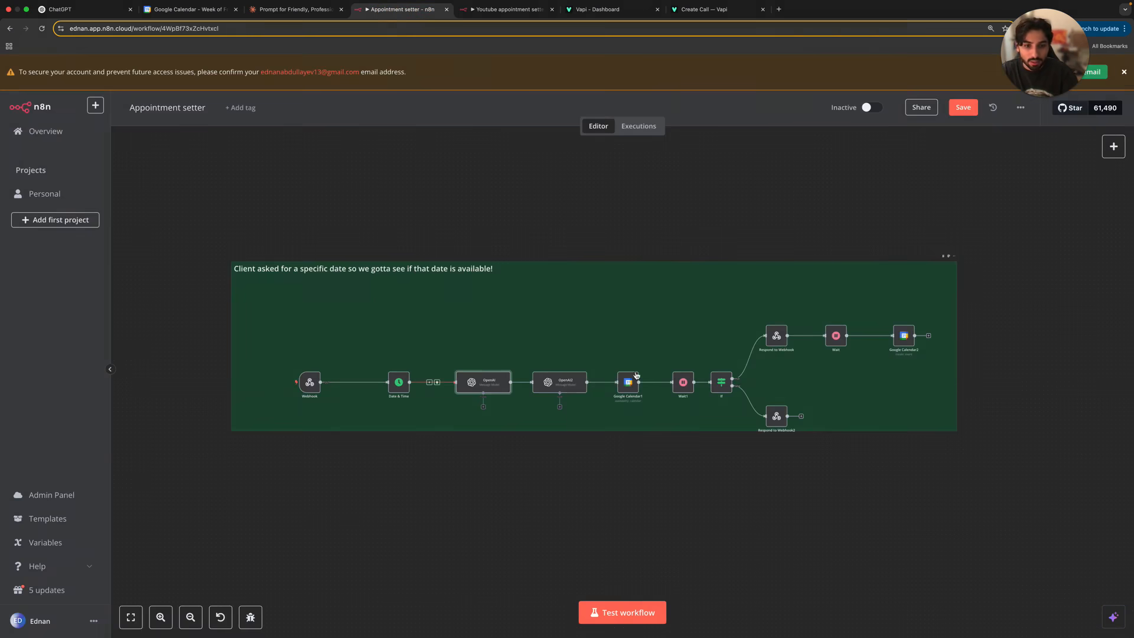
{"action": "double_click", "coordinate": [560, 378]}
{"action": "left_click_drag", "start_coordinate": [713, 329], "coordinate": [719, 448]}
{"action": "left_click_drag", "start_coordinate": [671, 368], "coordinate": [331, 311]}
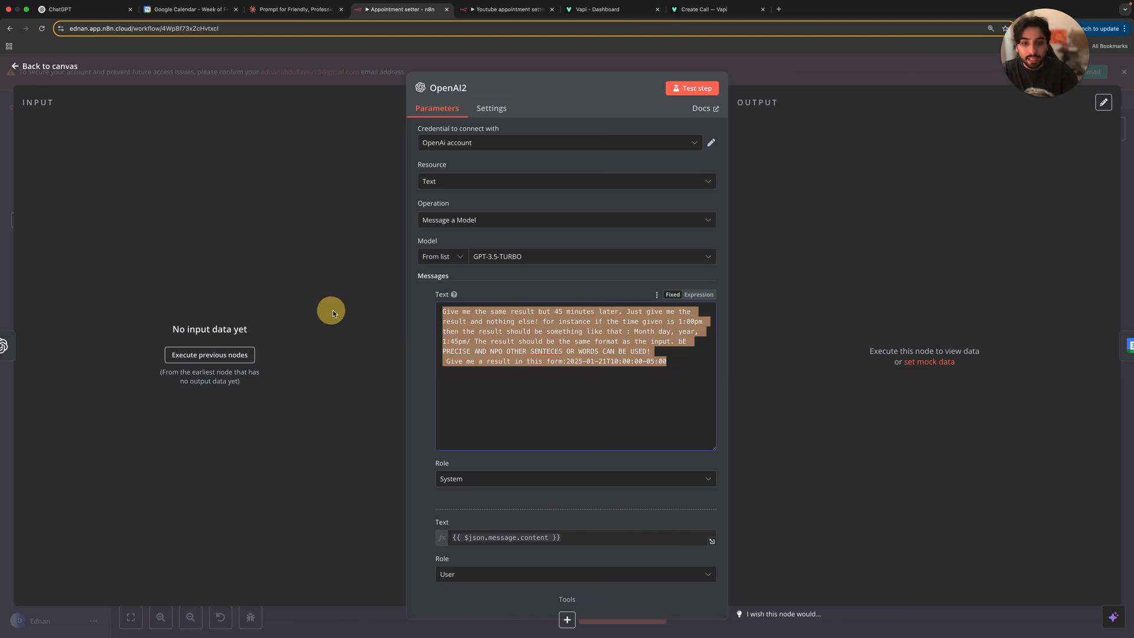
{"action": "left_click", "coordinate": [509, 8]}
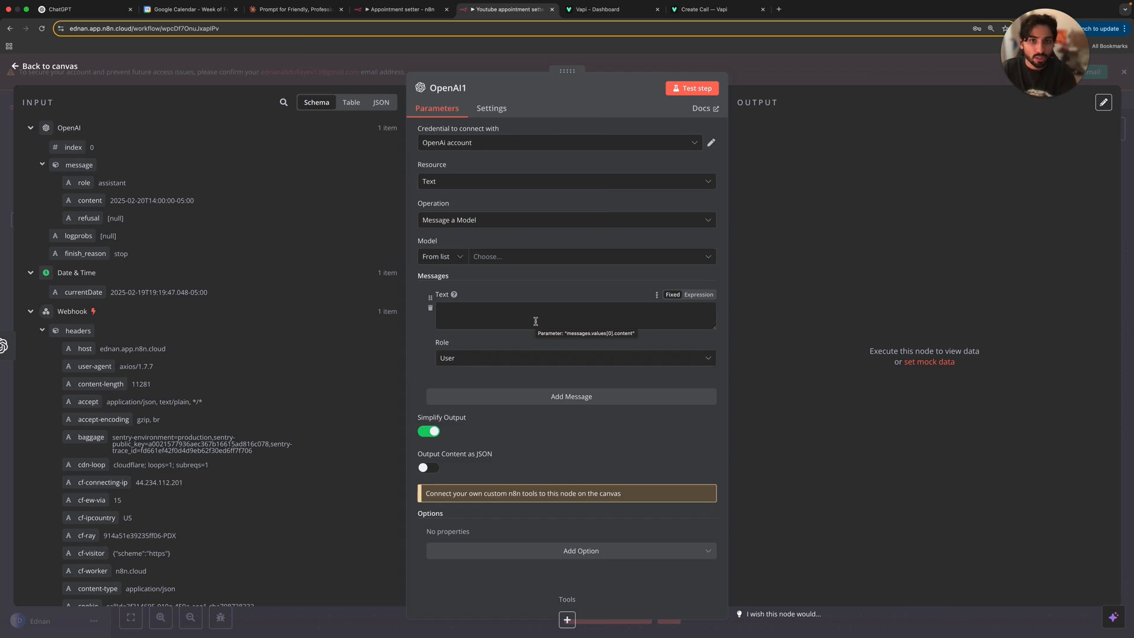
{"action": "left_click", "coordinate": [535, 321]}
{"action": "key", "text": "cmd+v"}
Step: Enlarge the message text to review the pasted 45-minutes-later prompt, and set its role to System
{"action": "scroll", "coordinate": [469, 319], "scroll_direction": "up", "scroll_amount": 5}
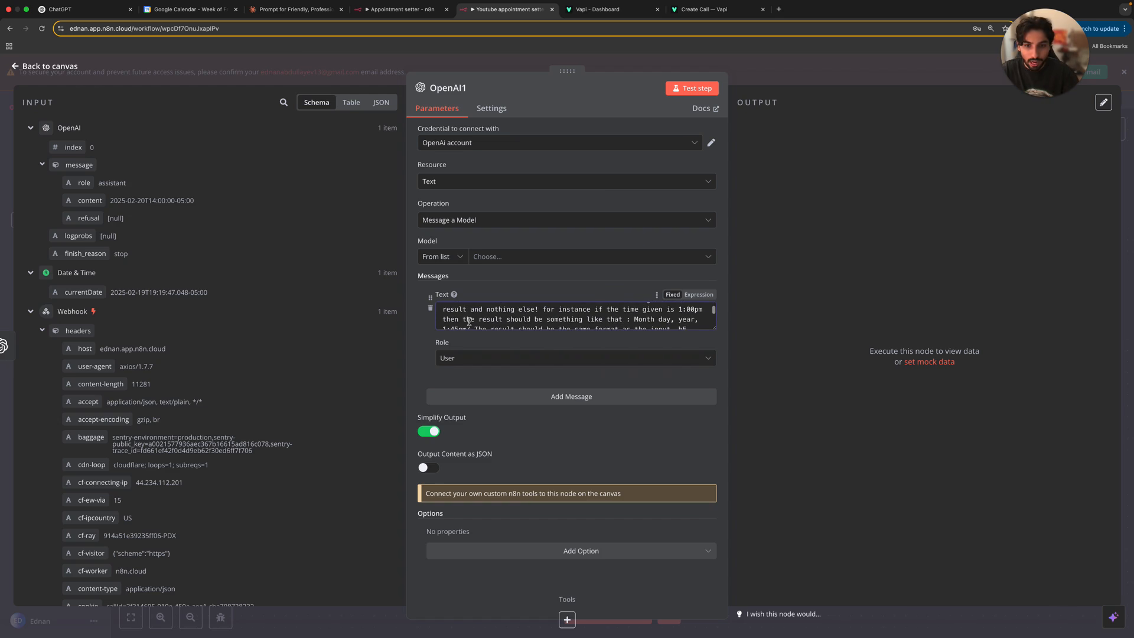
{"action": "left_click_drag", "start_coordinate": [713, 328], "coordinate": [711, 482]}
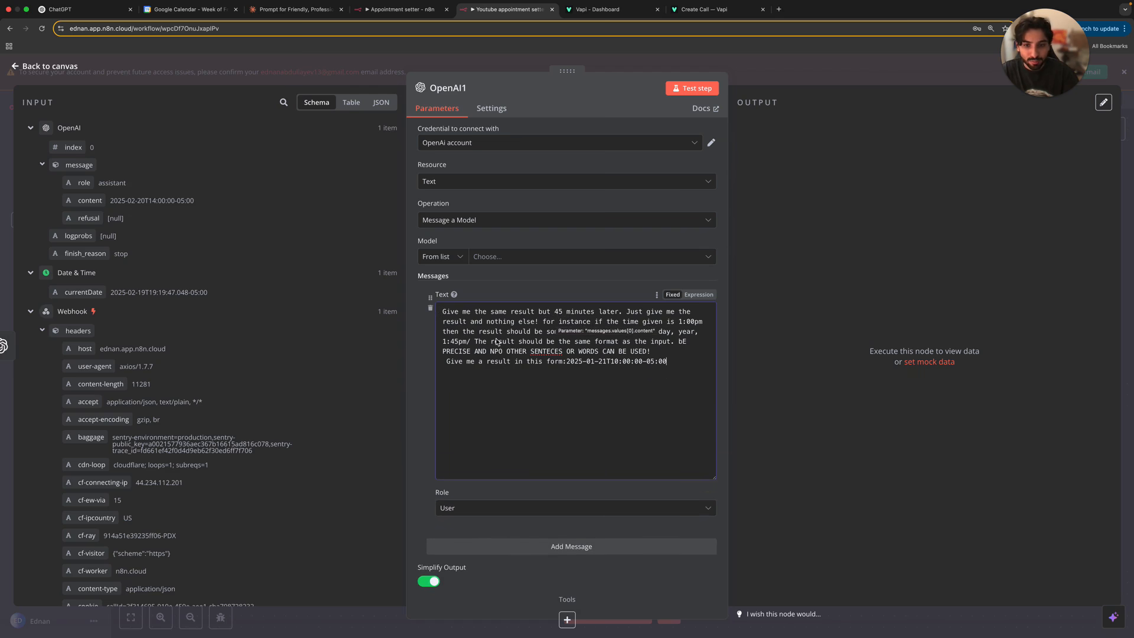
{"action": "left_click", "coordinate": [564, 359]}
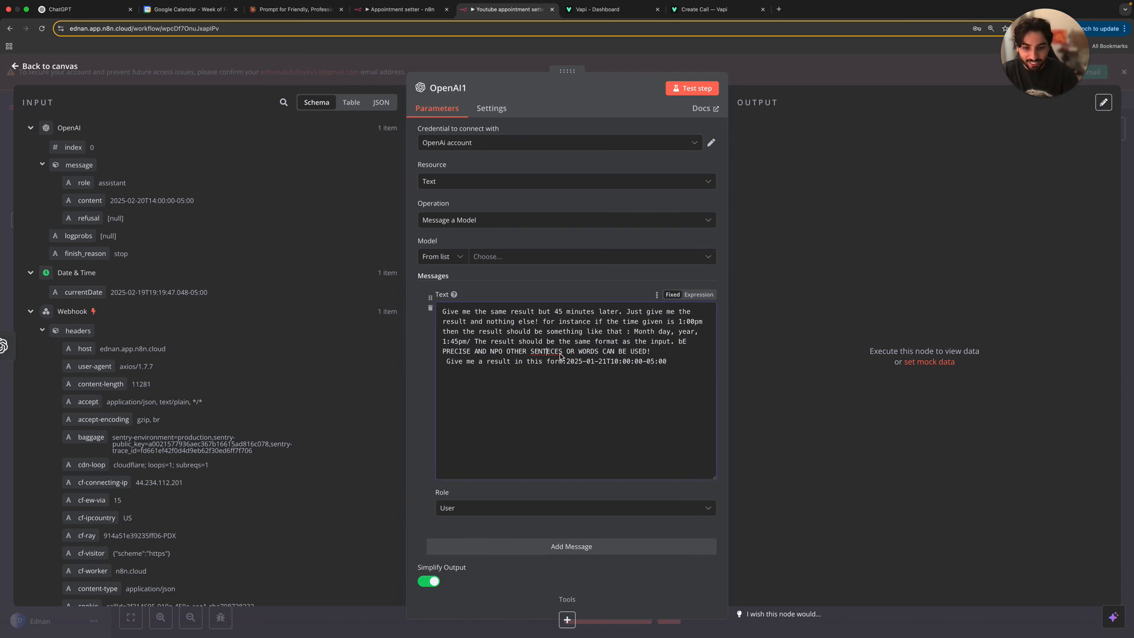
{"action": "left_click", "coordinate": [534, 511]}
{"action": "left_click", "coordinate": [526, 591]}
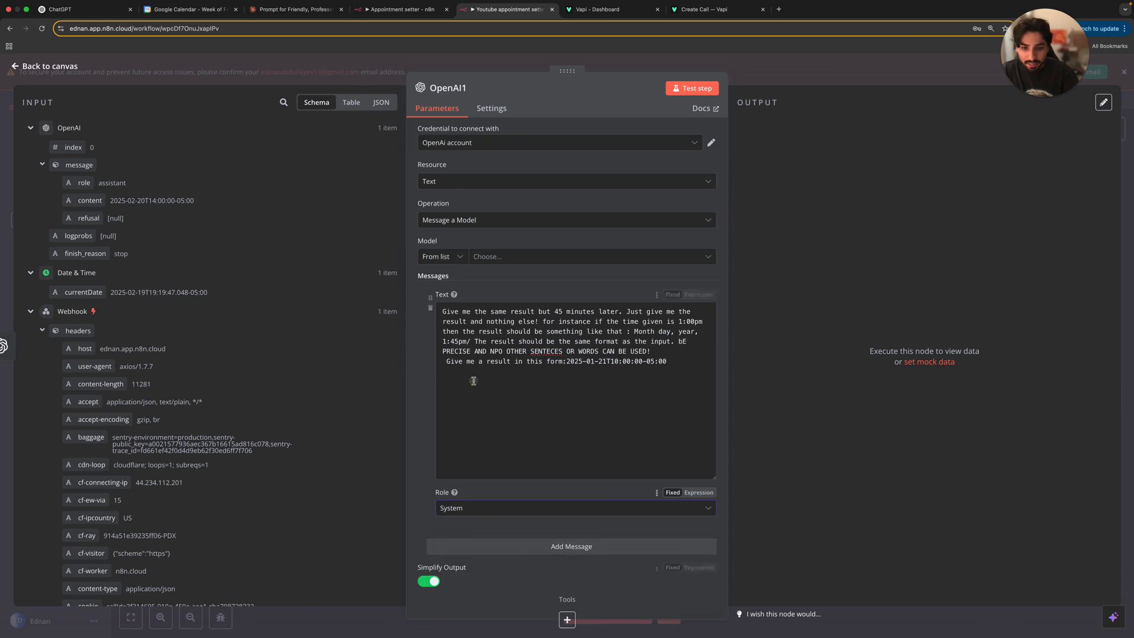
Step: Add a second message to the new OpenAI node and keep its role as User
{"action": "scroll", "coordinate": [504, 425], "scroll_direction": "down", "scroll_amount": 3}
{"action": "left_click", "coordinate": [538, 408]}
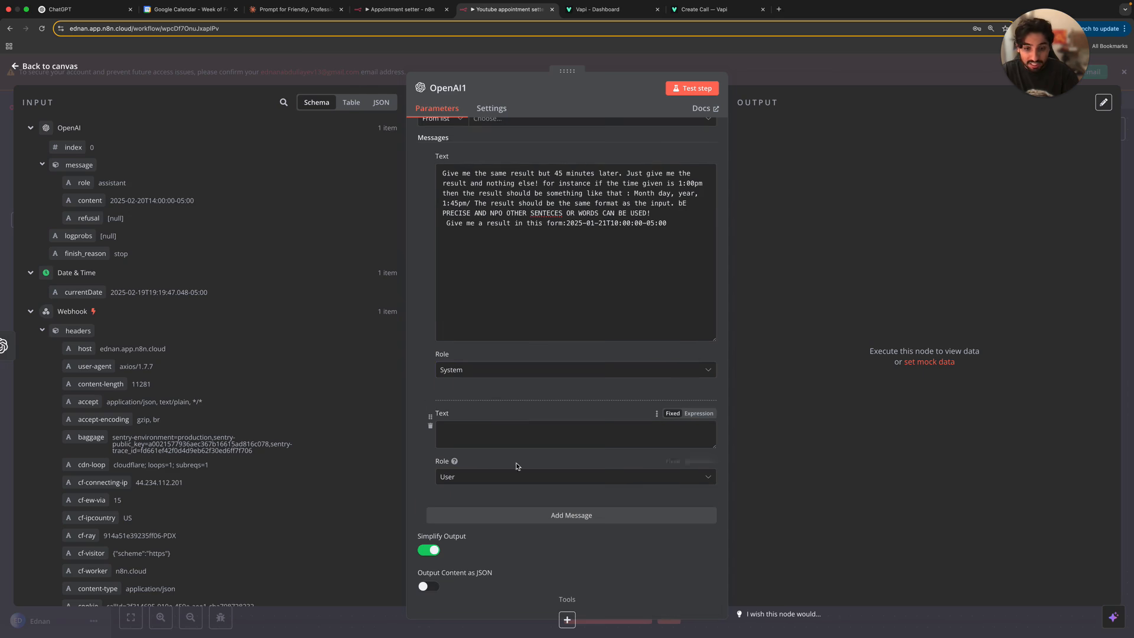
{"action": "left_click", "coordinate": [510, 478]}
{"action": "left_click", "coordinate": [509, 503]}
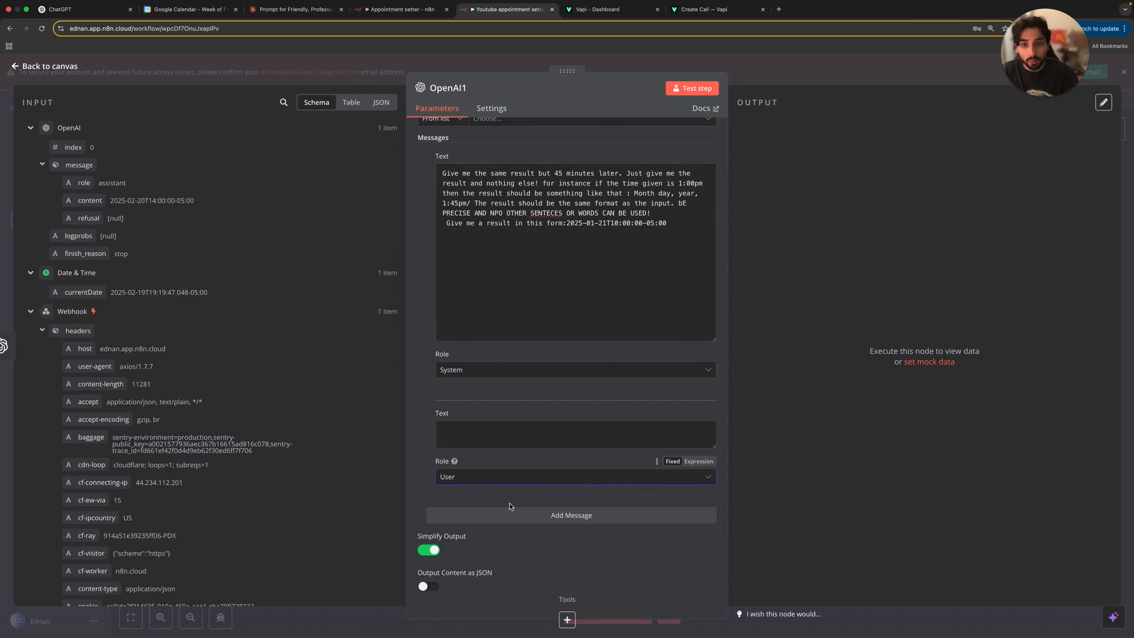
Step: Fill the user message with "The appointment start time:" followed by the first OpenAI node's message content field
{"action": "mouse_move", "coordinate": [90, 202]}
{"action": "left_mouse_down"}
{"action": "mouse_move", "coordinate": [101, 211]}
{"action": "mouse_move", "coordinate": [92, 205]}
{"action": "left_mouse_up"}
{"action": "left_click", "coordinate": [515, 428]}
{"action": "type", "text": "The appo"}
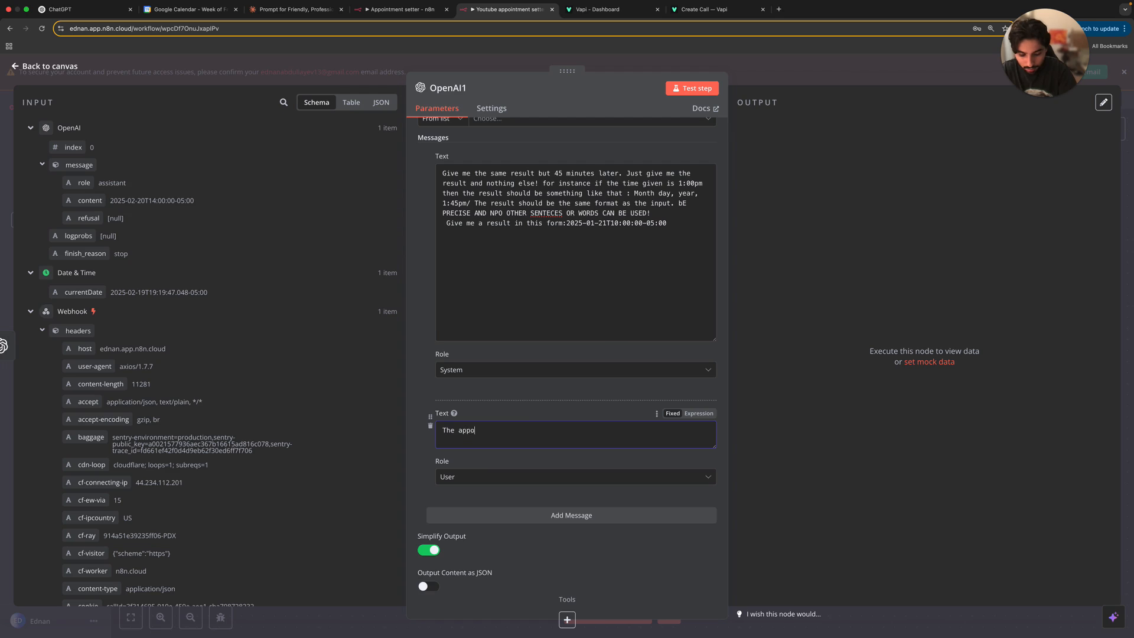
{"action": "type", "text": "intment start time:"}
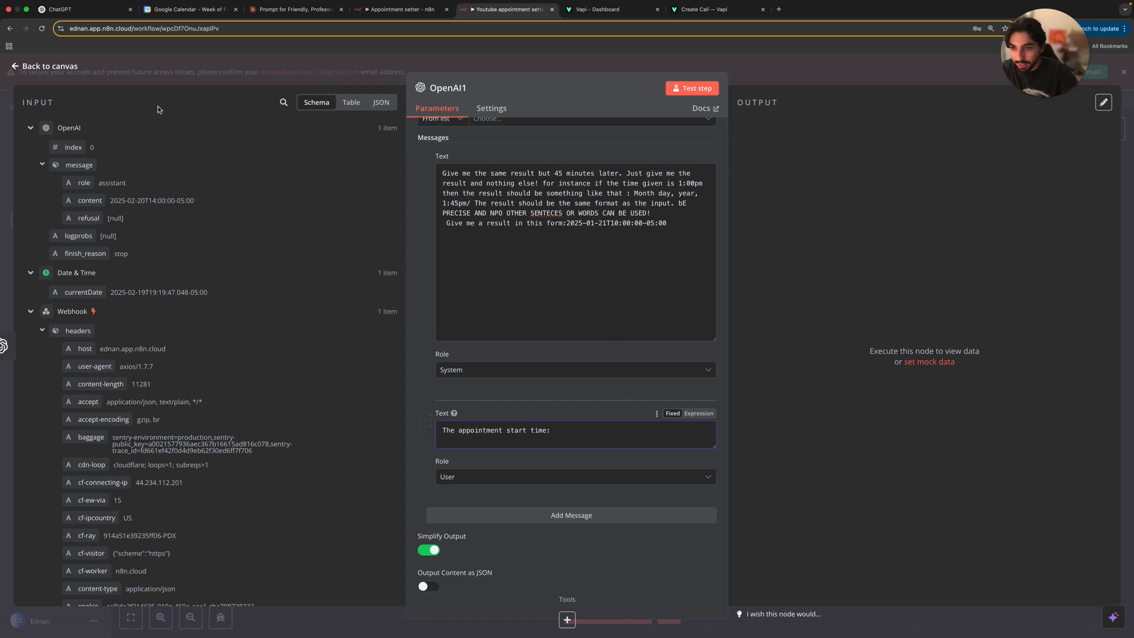
{"action": "mouse_move", "coordinate": [83, 292]}
{"action": "left_mouse_down"}
{"action": "mouse_move", "coordinate": [327, 357]}
{"action": "mouse_move", "coordinate": [89, 293]}
{"action": "left_mouse_up"}
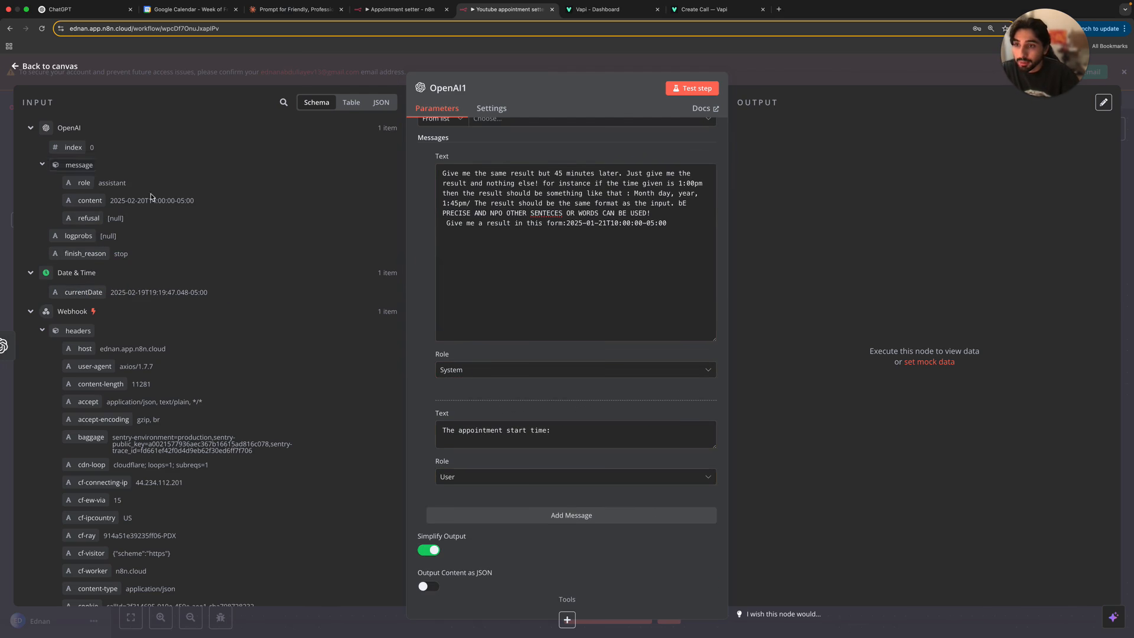
{"action": "left_click_drag", "start_coordinate": [90, 203], "coordinate": [568, 424]}
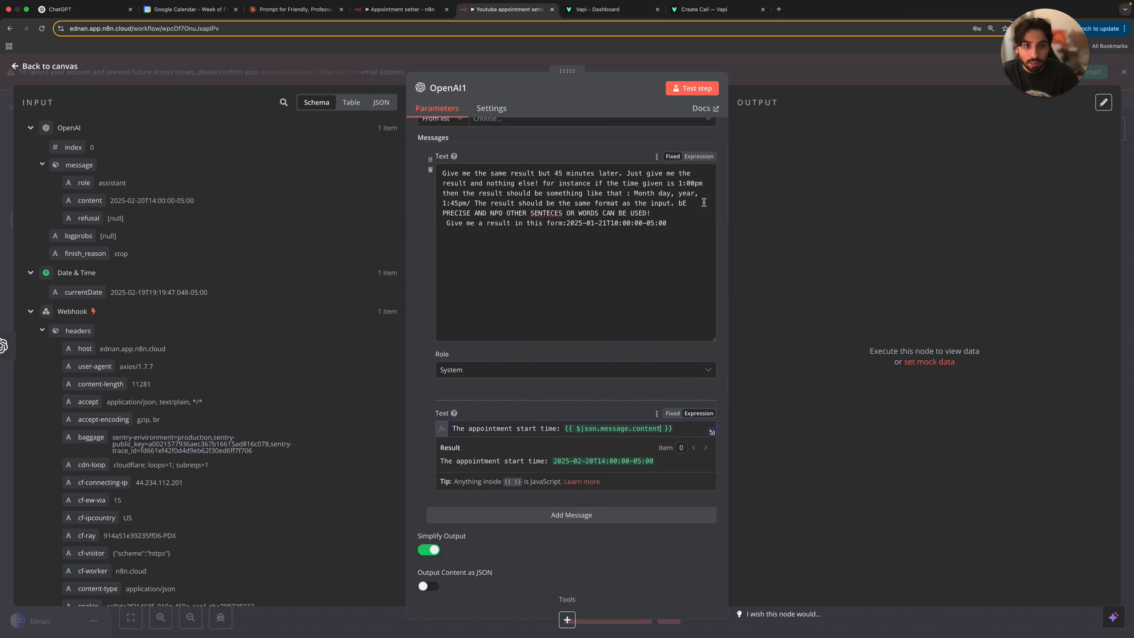
Step: Set the new OpenAI node's missing model to GPT-3.5-TURBO and test the node
{"action": "left_click", "coordinate": [697, 89]}
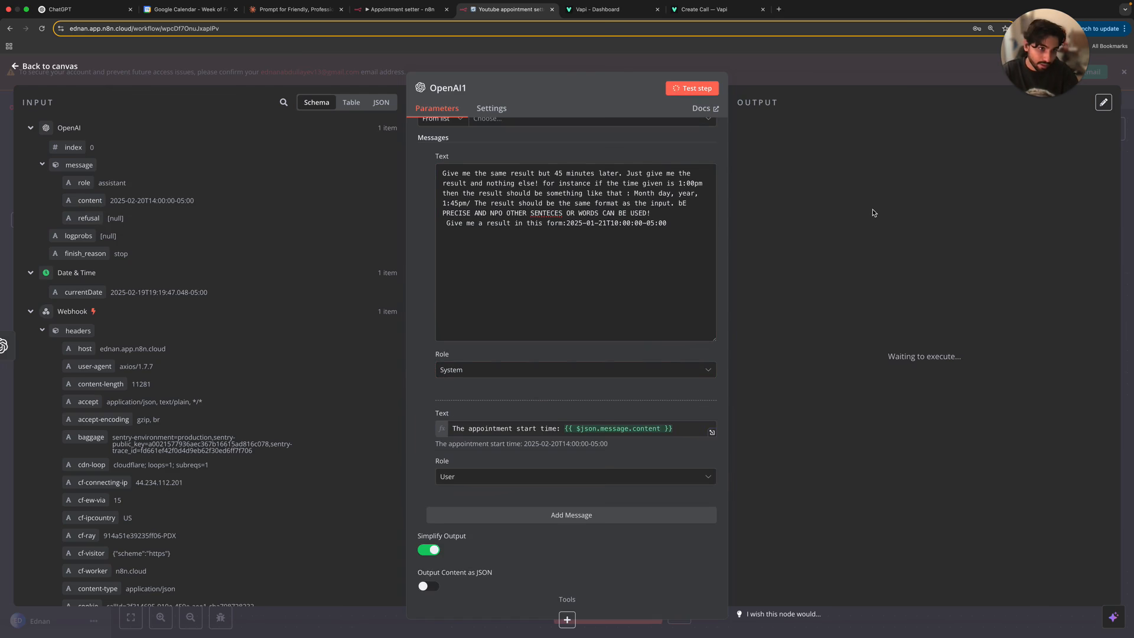
{"action": "scroll", "coordinate": [681, 202], "scroll_direction": "up", "scroll_amount": 3}
{"action": "left_click", "coordinate": [549, 194]}
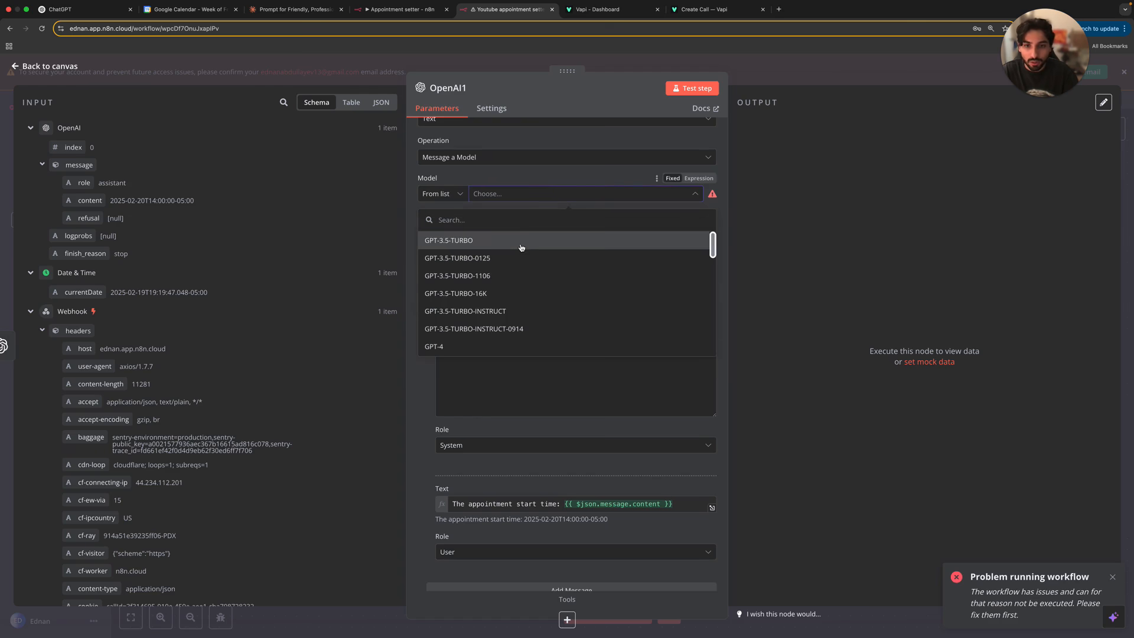
{"action": "left_click", "coordinate": [520, 241]}
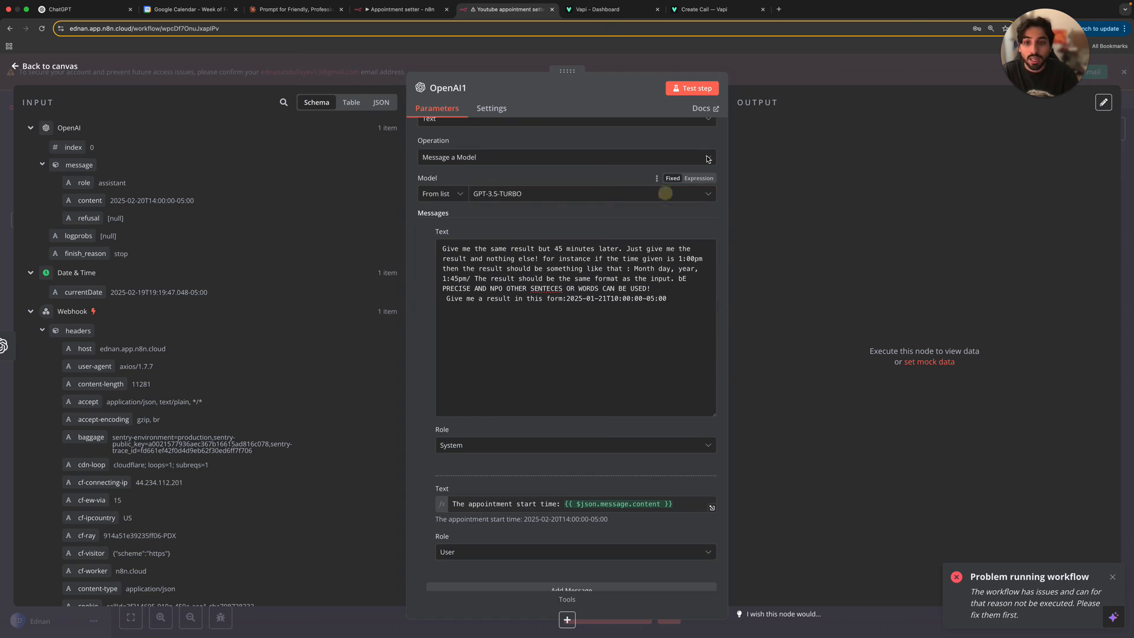
{"action": "left_click", "coordinate": [692, 90]}
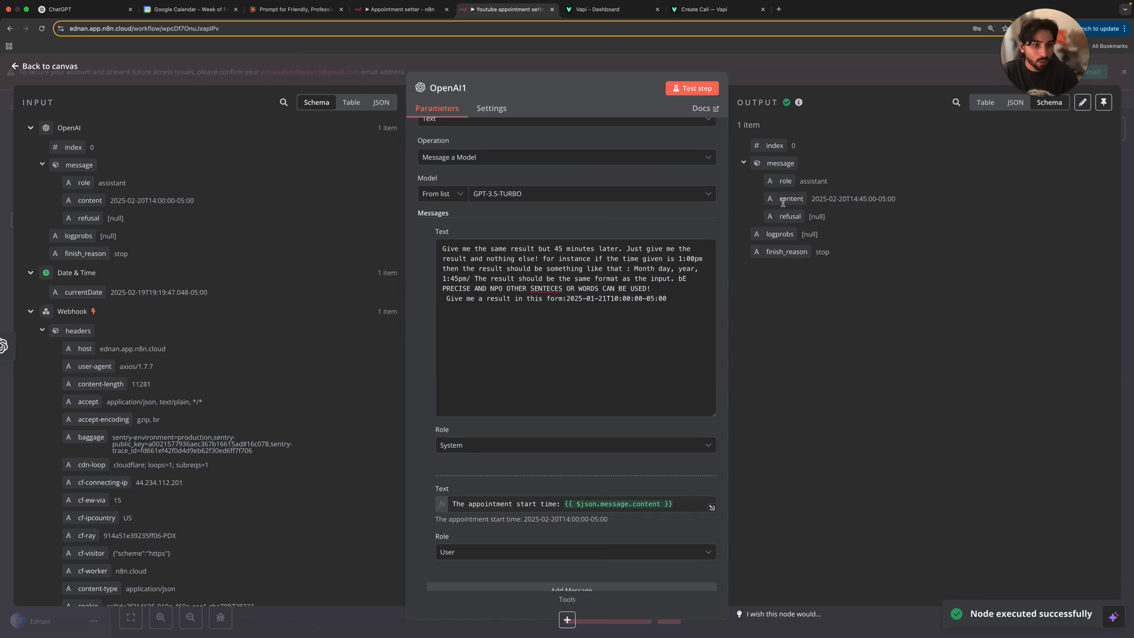
Step: Close the second OpenAI node and add a Wait node after it in the workflow
{"action": "left_click_drag", "start_coordinate": [812, 202], "coordinate": [893, 204]}
{"action": "left_click", "coordinate": [867, 88]}
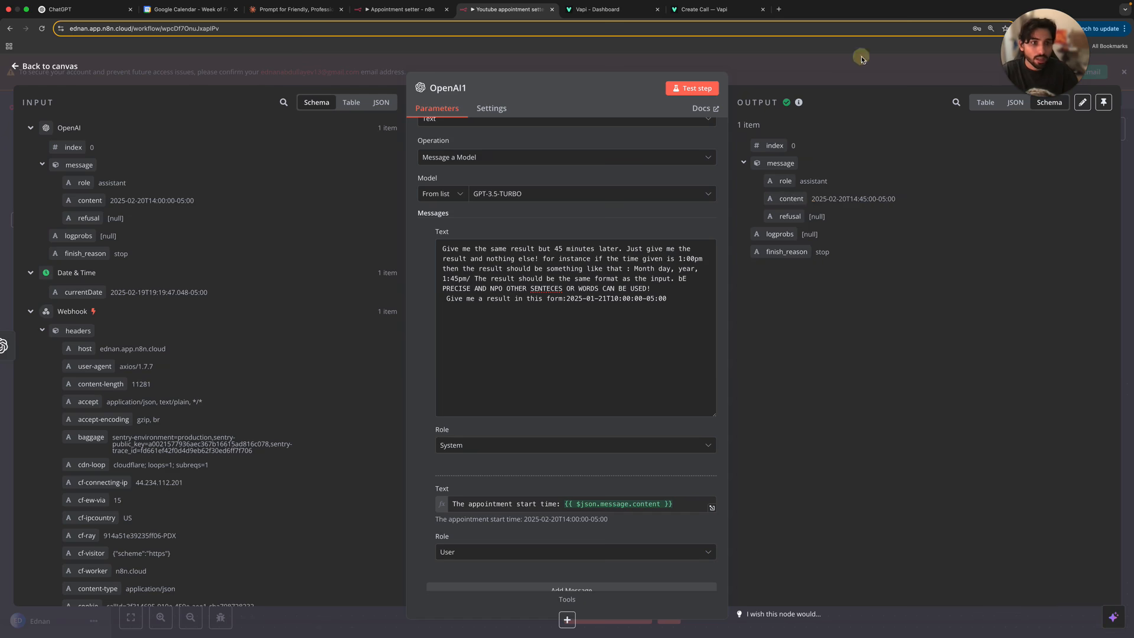
{"action": "left_click", "coordinate": [861, 59]}
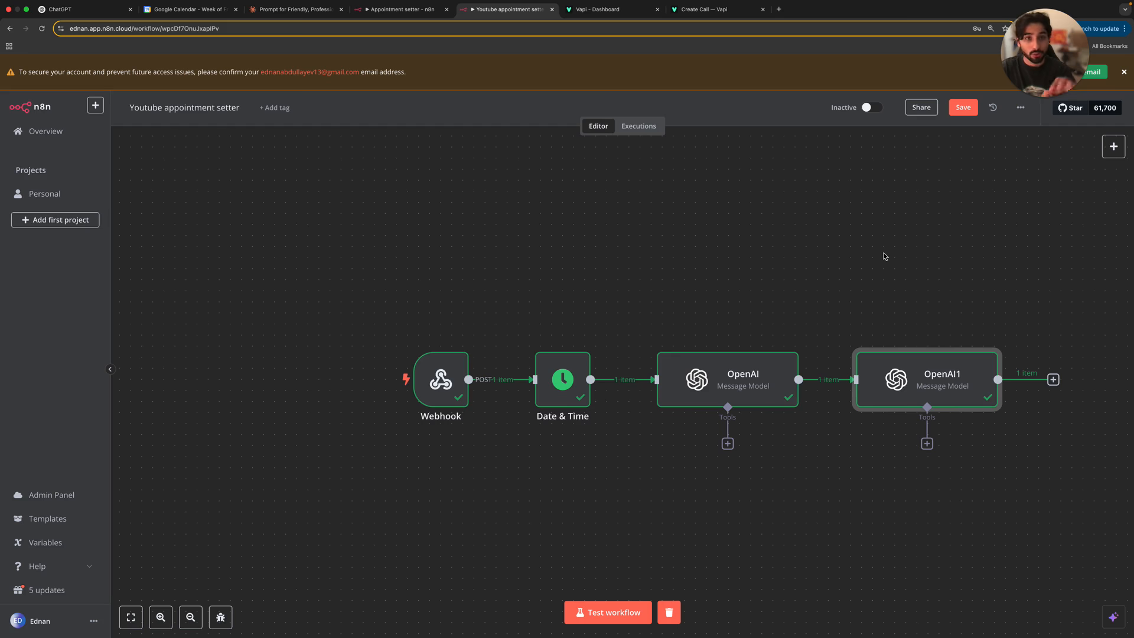
{"action": "left_click_drag", "start_coordinate": [886, 245], "coordinate": [685, 249]}
{"action": "left_click_drag", "start_coordinate": [837, 284], "coordinate": [741, 254]}
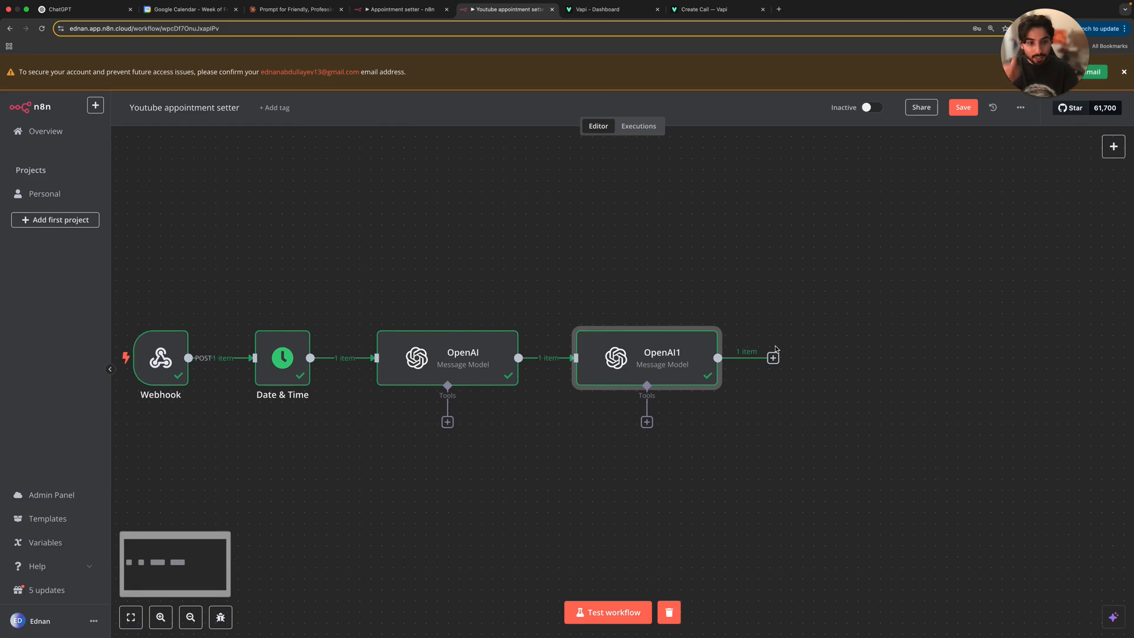
{"action": "left_click", "coordinate": [773, 358]}
{"action": "type", "text": "wait"}
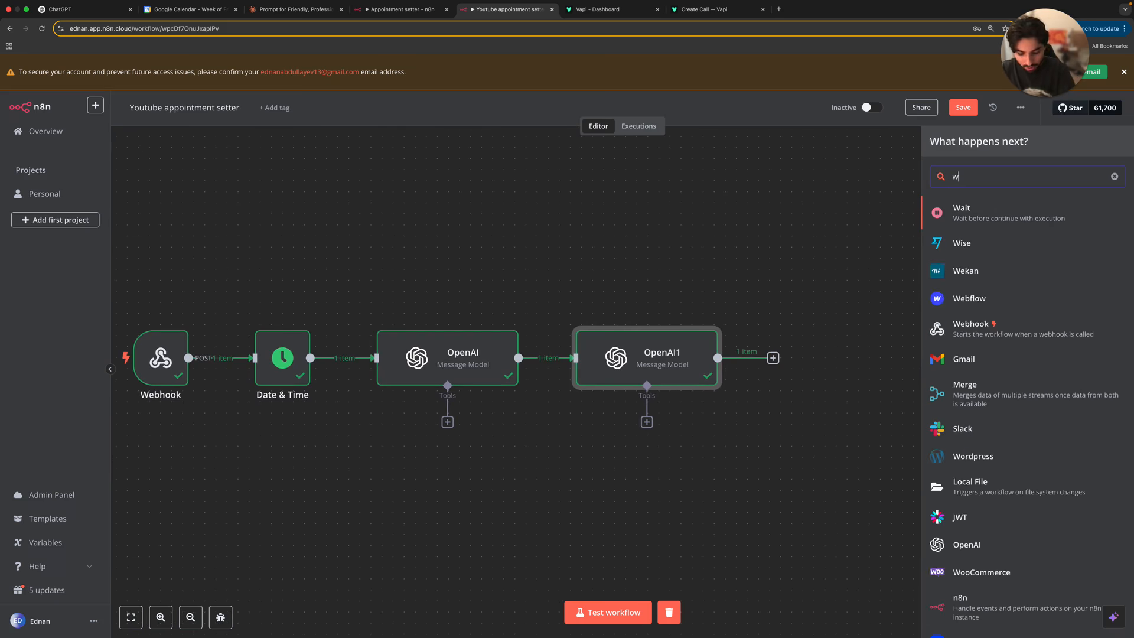
{"action": "left_click", "coordinate": [952, 218]}
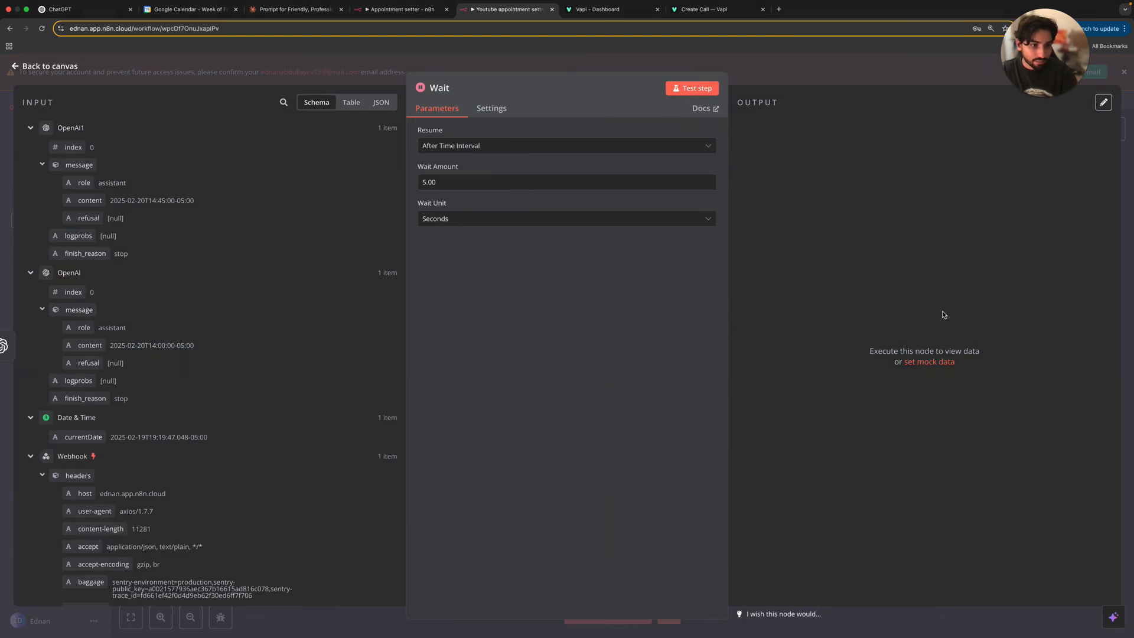
Step: Set the Wait node's wait amount to 2.5 seconds, test the node, and return to the canvas
{"action": "left_click_drag", "start_coordinate": [526, 184], "coordinate": [395, 183]}
{"action": "type", "text": "2.5"}
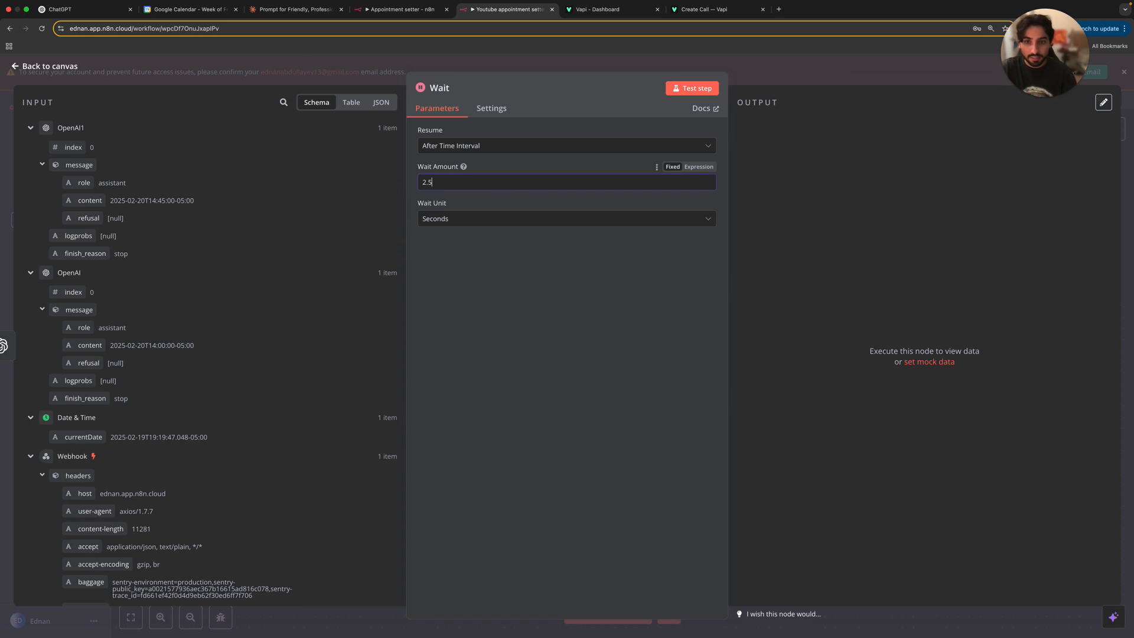
{"action": "left_click", "coordinate": [692, 88]}
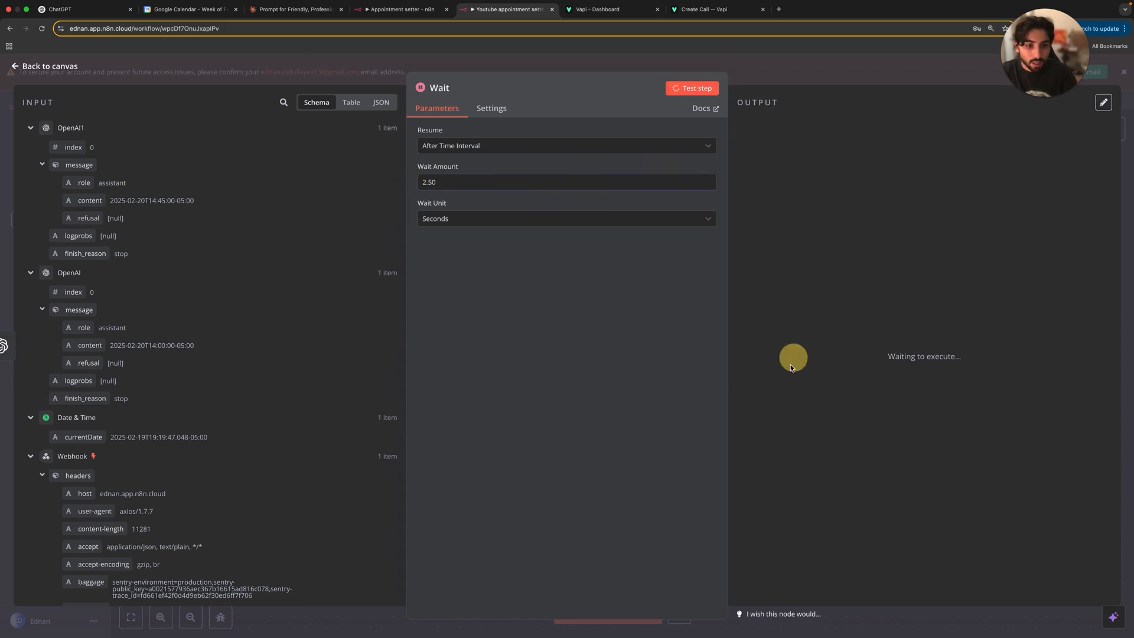
{"action": "left_click", "coordinate": [746, 63]}
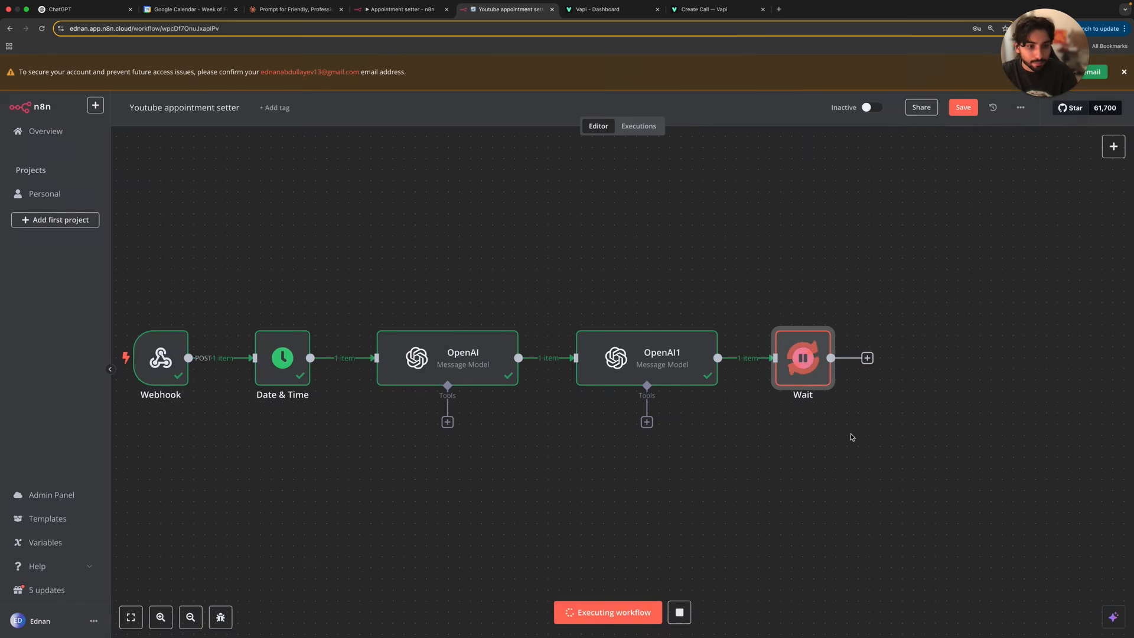
Step: Add a Google Calendar node after the Wait node with the action Get availability in a calendar
{"action": "left_click", "coordinate": [866, 363]}
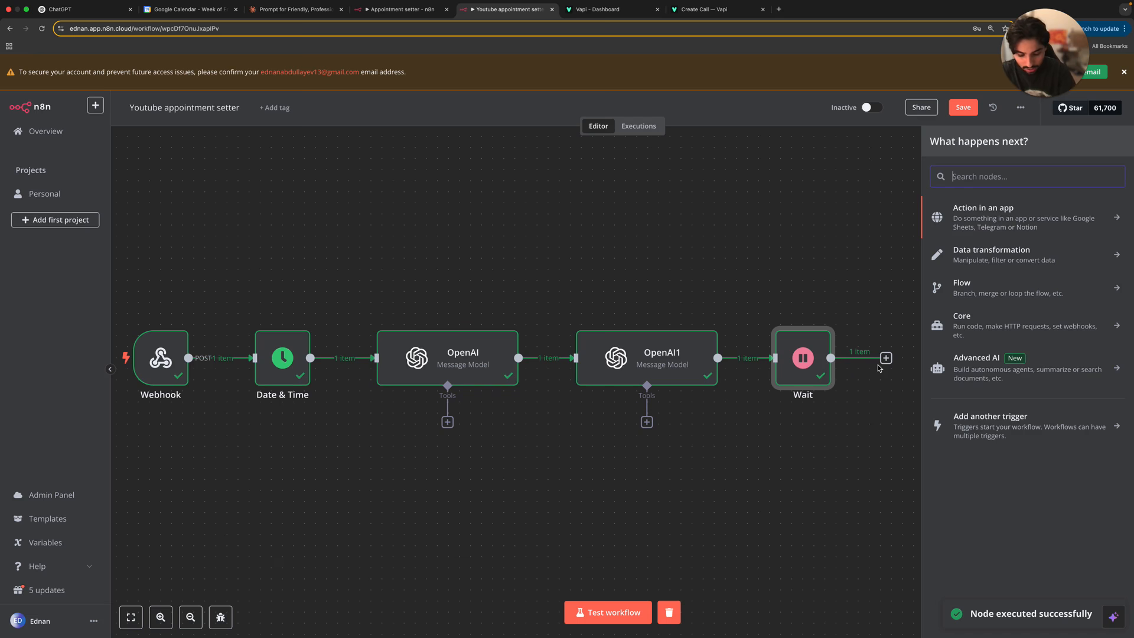
{"action": "type", "text": "google"}
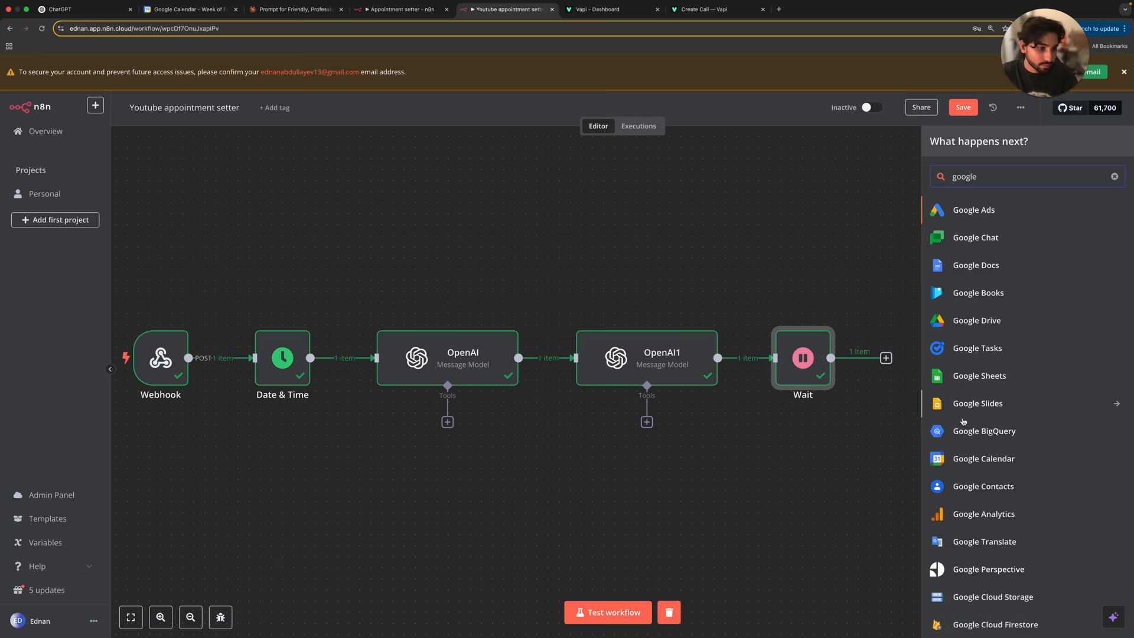
{"action": "scroll", "coordinate": [962, 413], "scroll_direction": "down", "scroll_amount": 5}
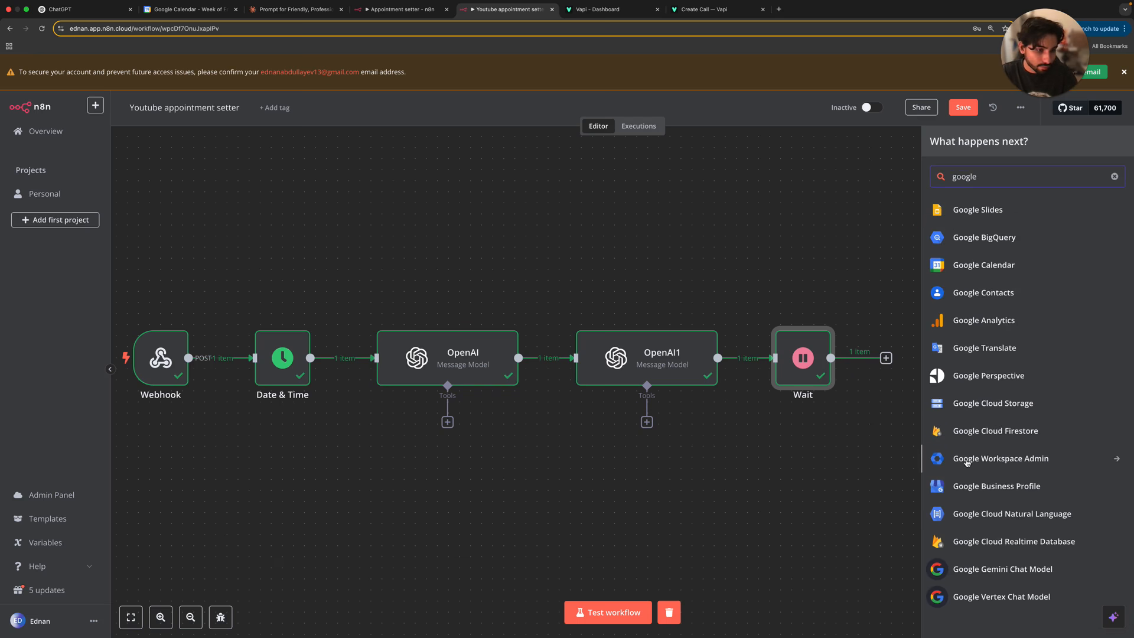
{"action": "scroll", "coordinate": [986, 487], "scroll_direction": "up", "scroll_amount": 3}
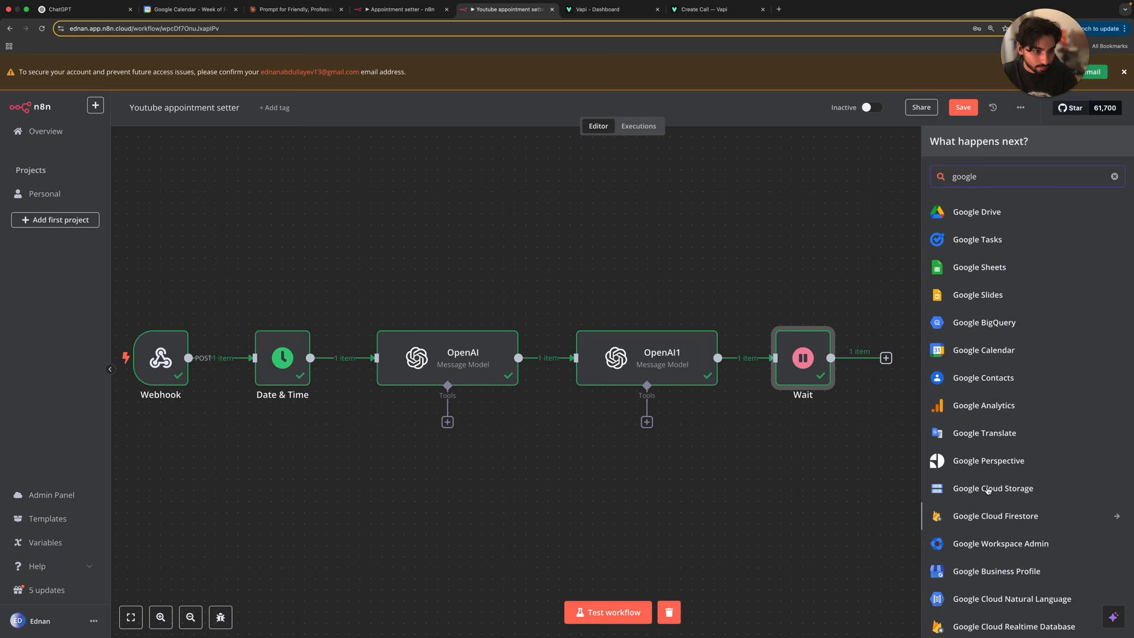
{"action": "left_click", "coordinate": [1009, 353]}
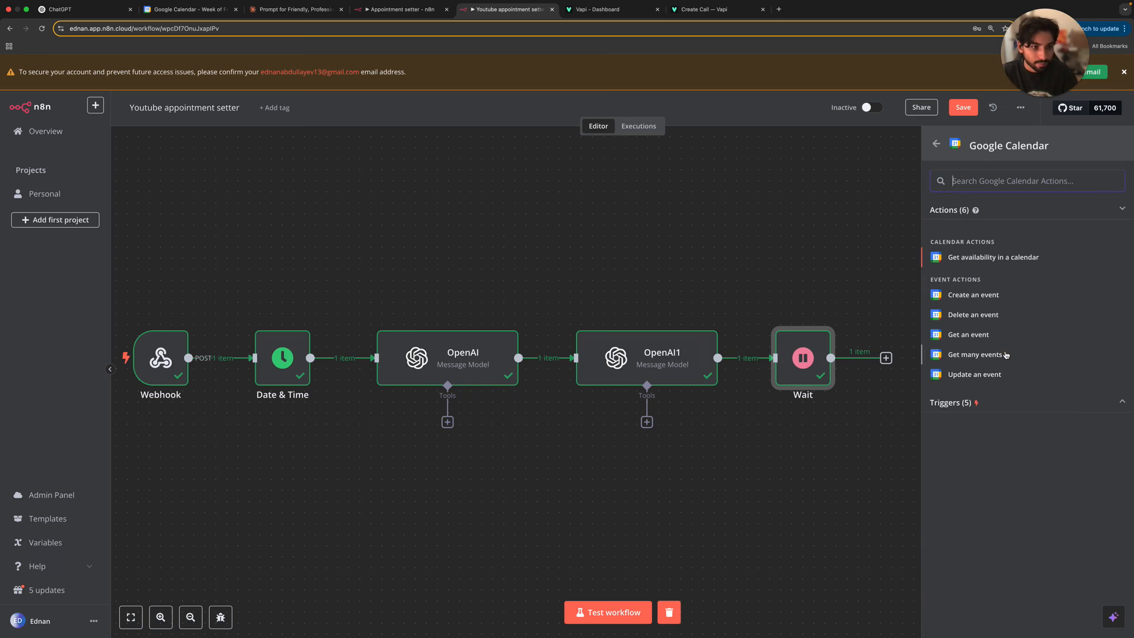
{"action": "left_click", "coordinate": [982, 259]}
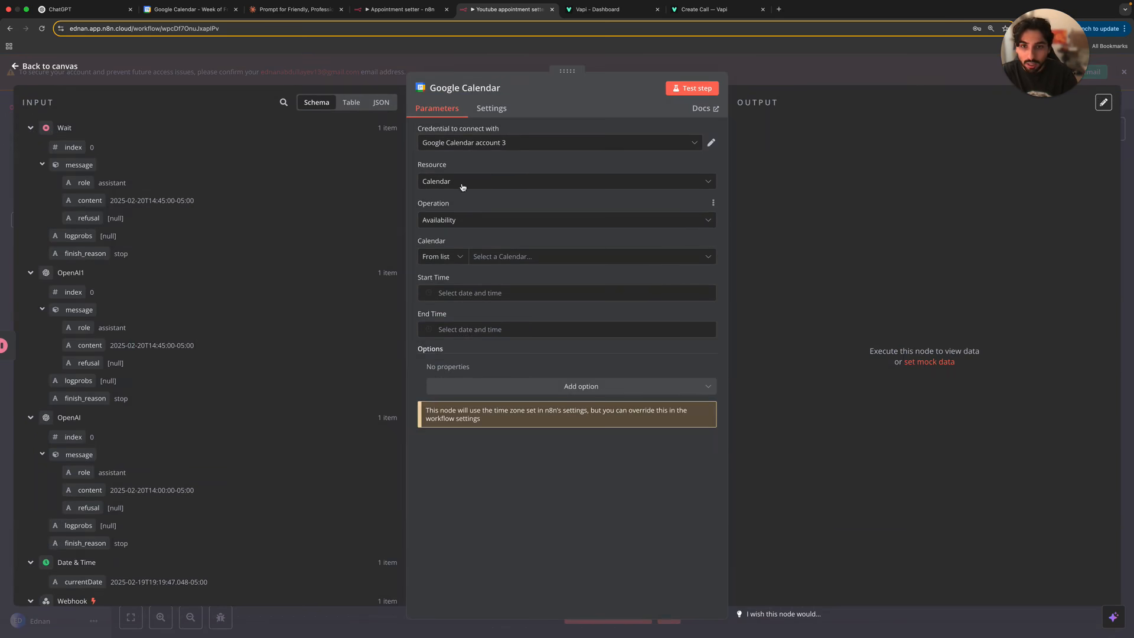
Step: Keep Google Calendar account 3, the Calendar resource and the Availability operation, and select the account owner's e-mail calendar
{"action": "left_click", "coordinate": [491, 144]}
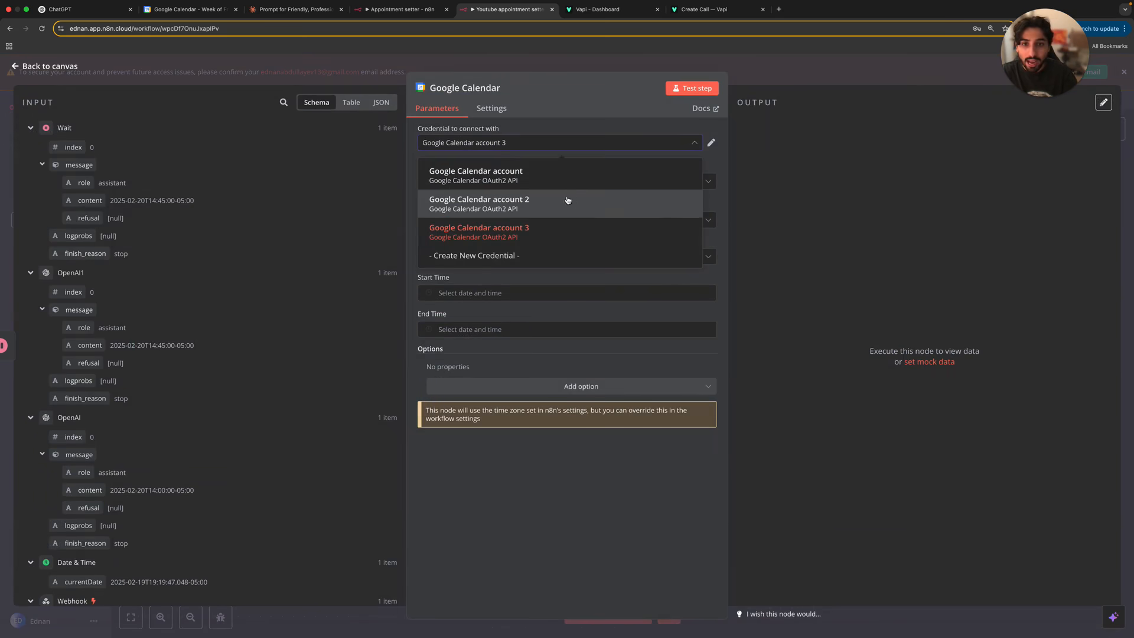
{"action": "left_click", "coordinate": [559, 277]}
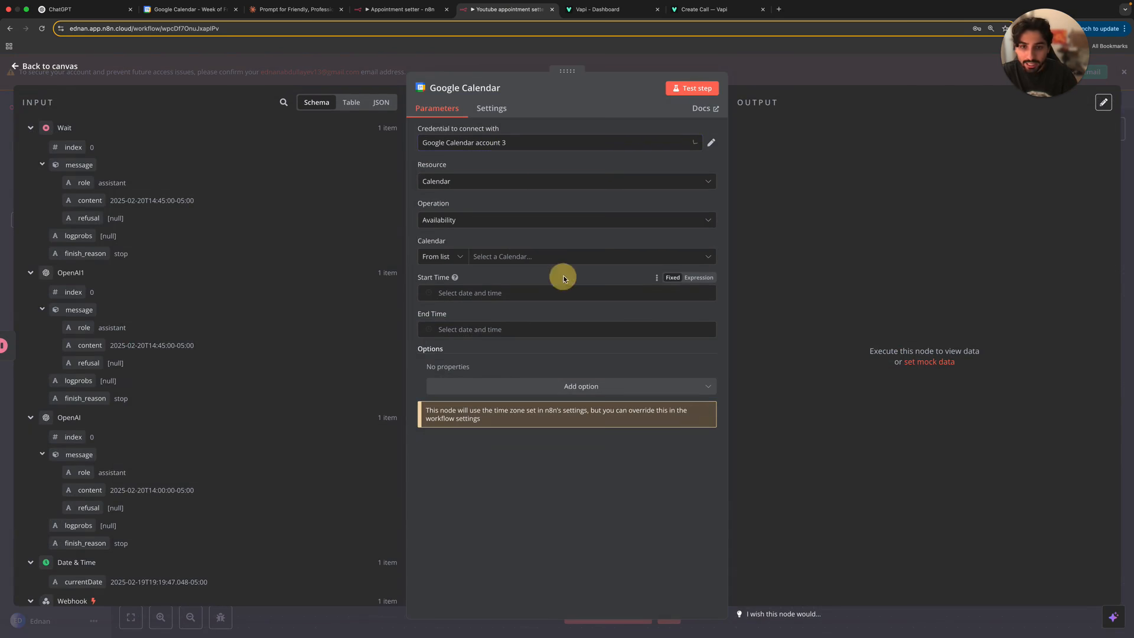
{"action": "left_click", "coordinate": [473, 187]}
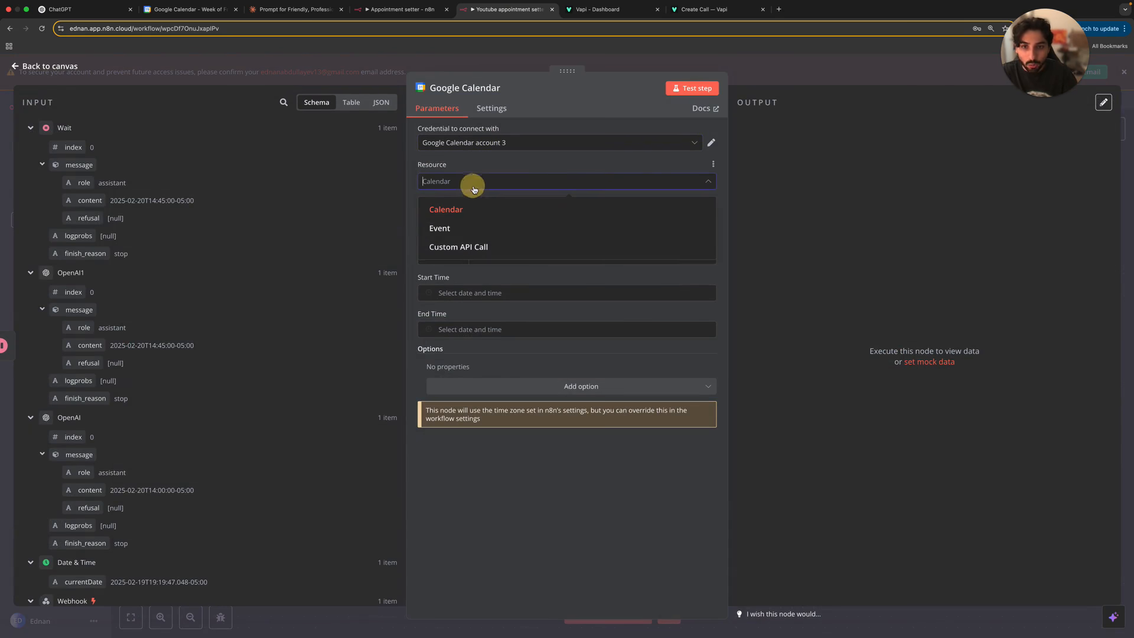
{"action": "left_click", "coordinate": [507, 172]}
{"action": "left_click", "coordinate": [471, 222]}
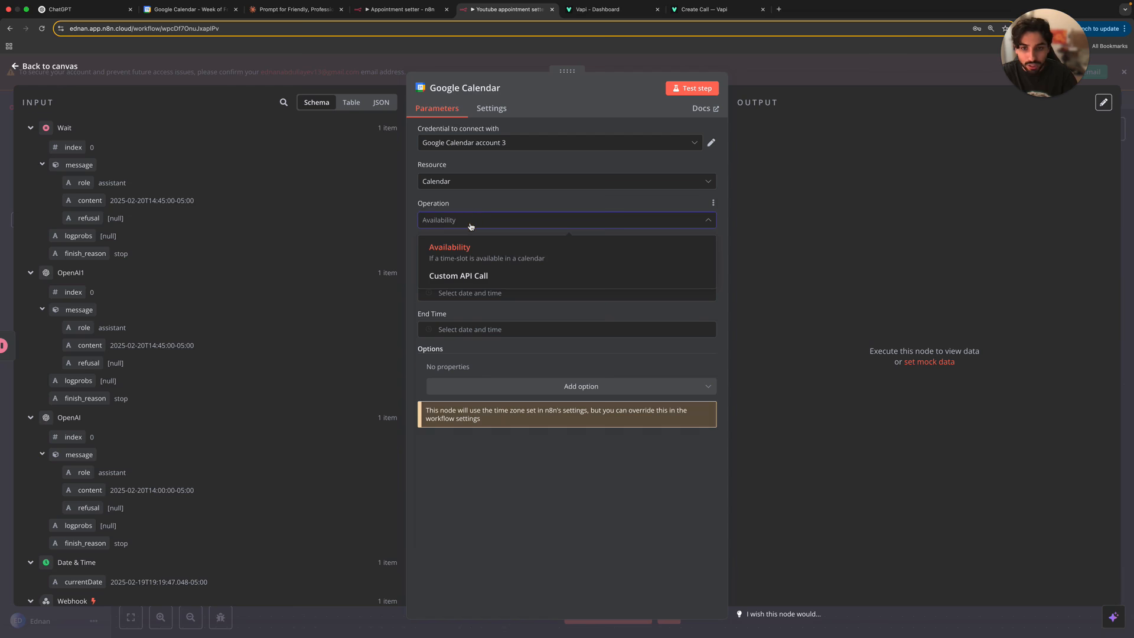
{"action": "left_click", "coordinate": [490, 207]}
{"action": "left_click", "coordinate": [483, 256]}
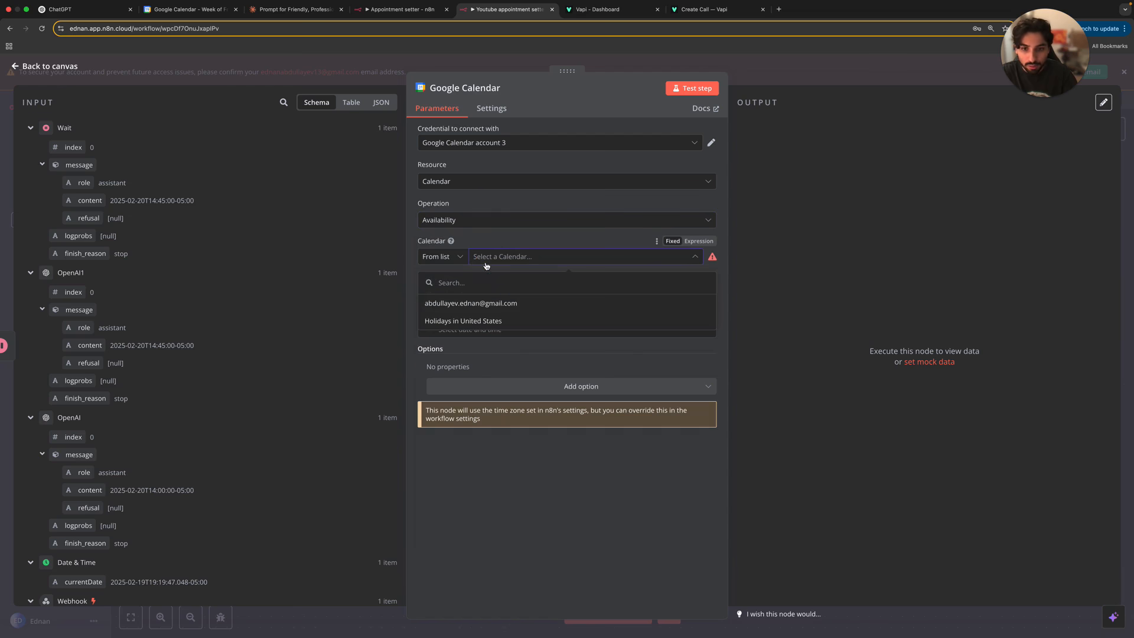
{"action": "left_click", "coordinate": [505, 307]}
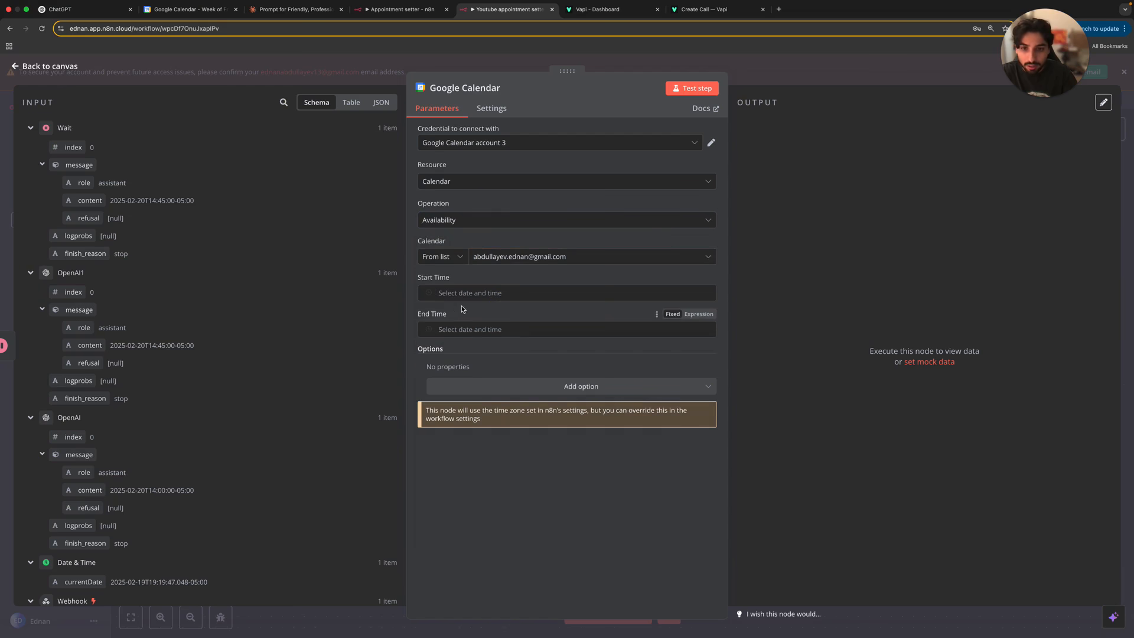
Step: Map the availability Start Time to the OpenAI node's message content and the End Time to OpenAI1's, then align the calendar node with the Wait node
{"action": "left_click", "coordinate": [470, 294]}
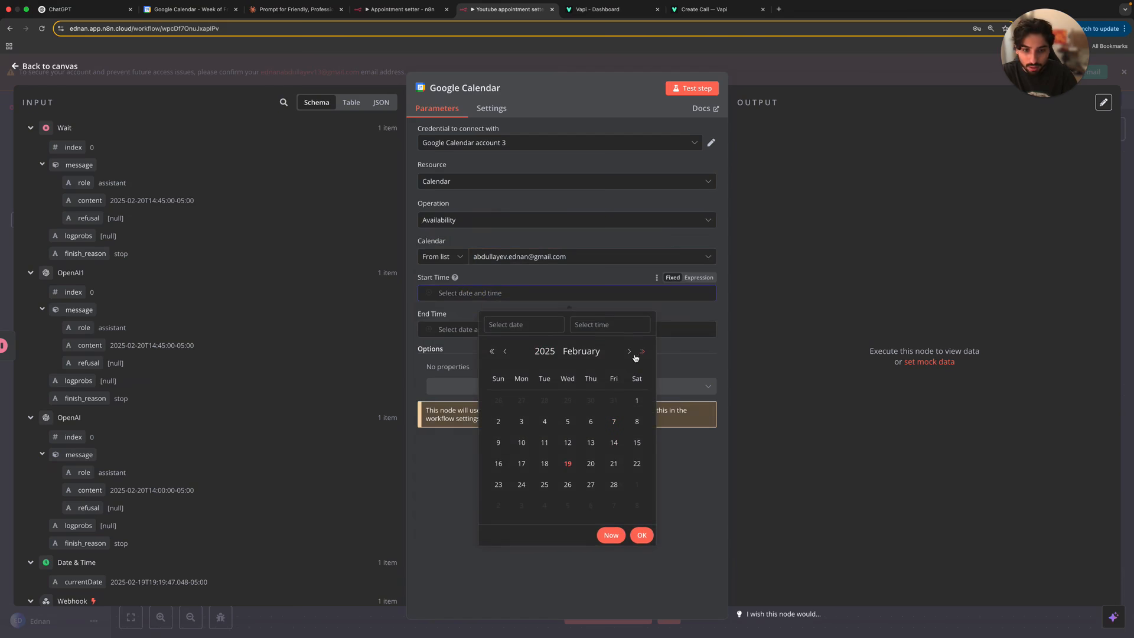
{"action": "left_click", "coordinate": [179, 136]}
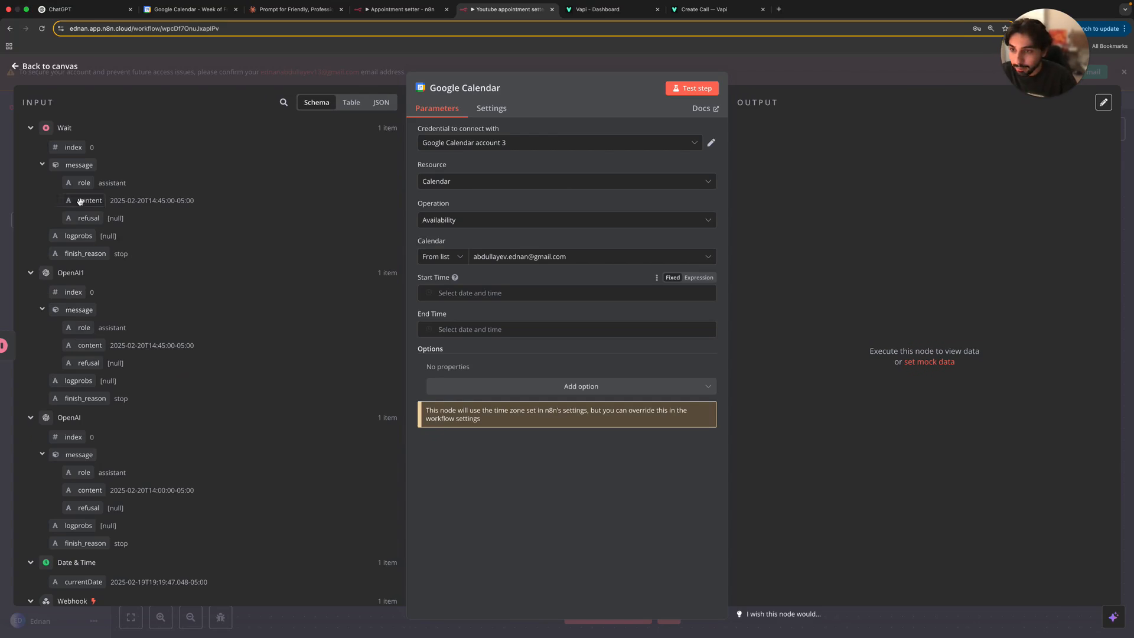
{"action": "left_click_drag", "start_coordinate": [85, 203], "coordinate": [91, 210]}
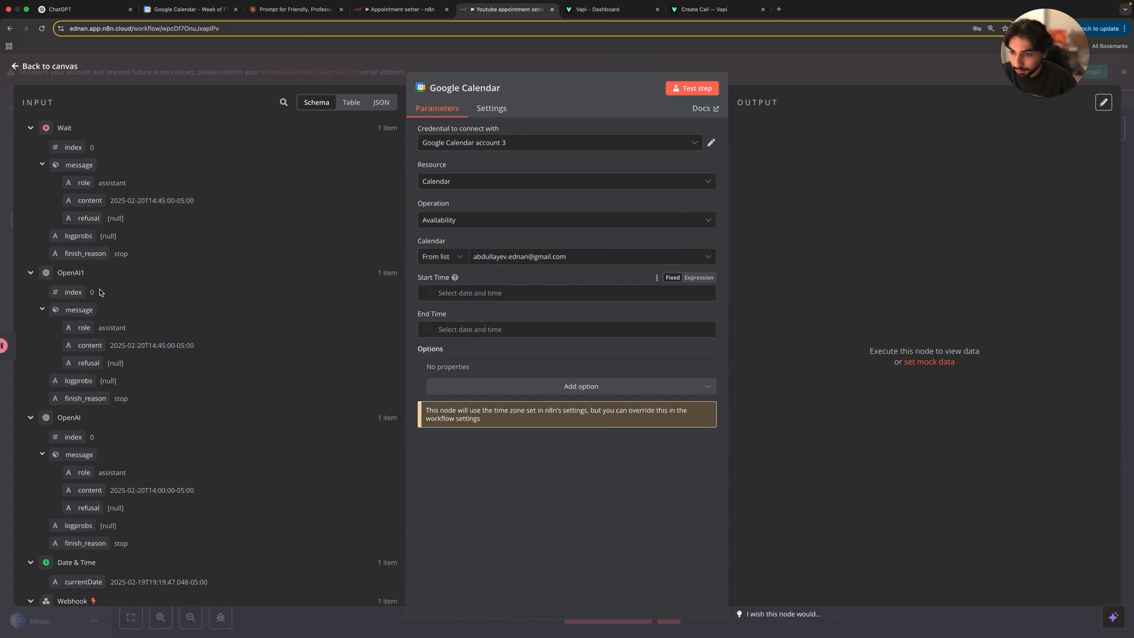
{"action": "left_click_drag", "start_coordinate": [89, 490], "coordinate": [456, 293]}
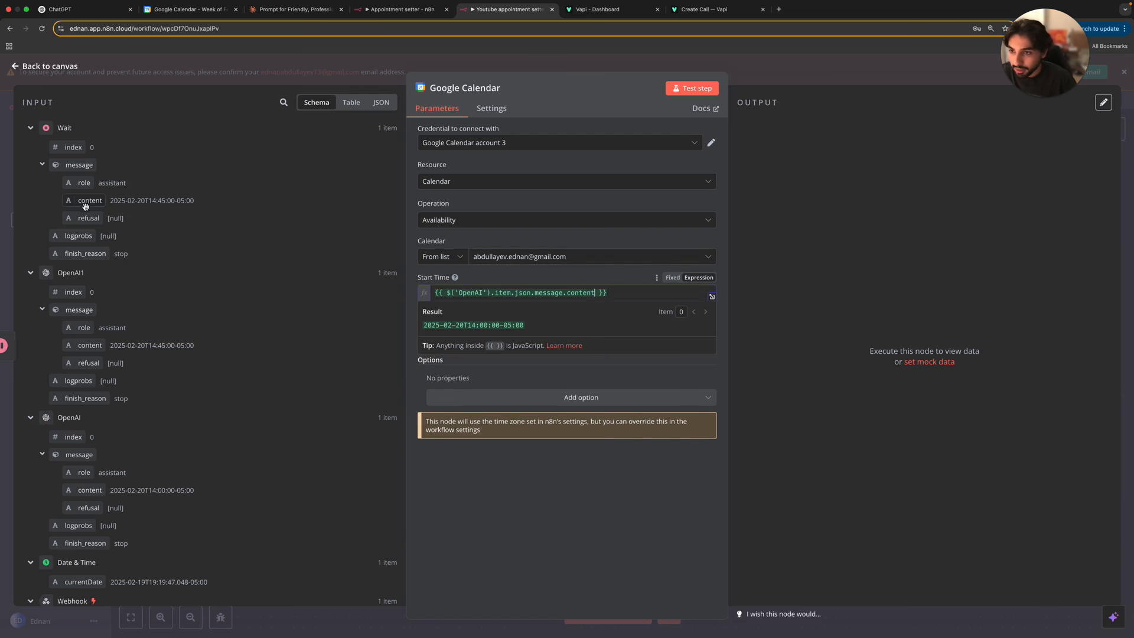
{"action": "left_click_drag", "start_coordinate": [90, 345], "coordinate": [485, 343]}
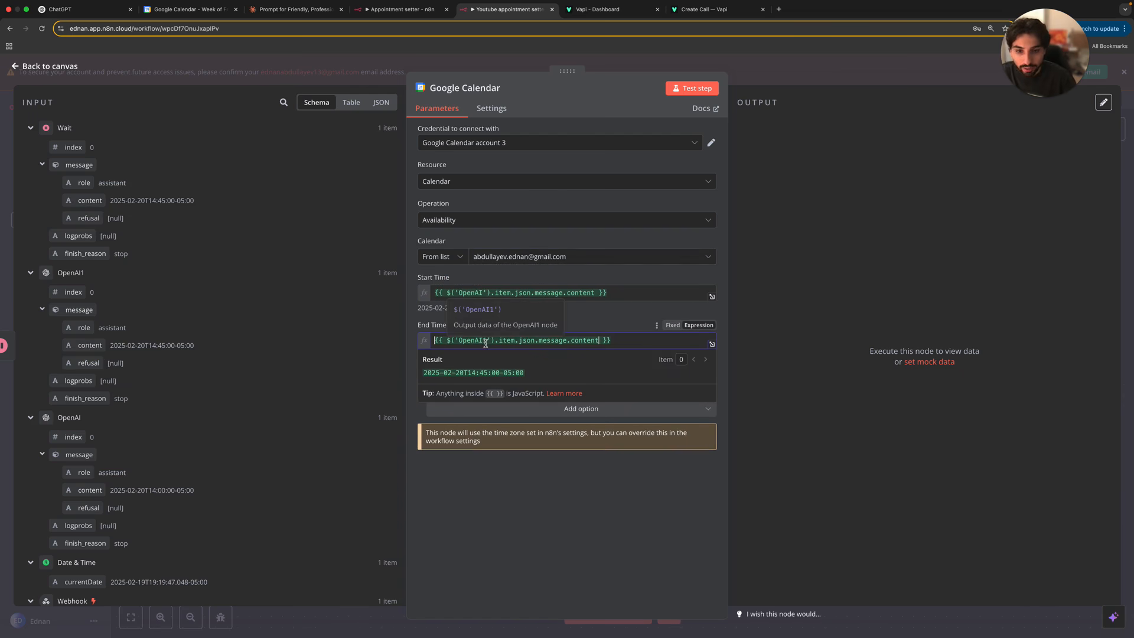
{"action": "left_click", "coordinate": [705, 71]}
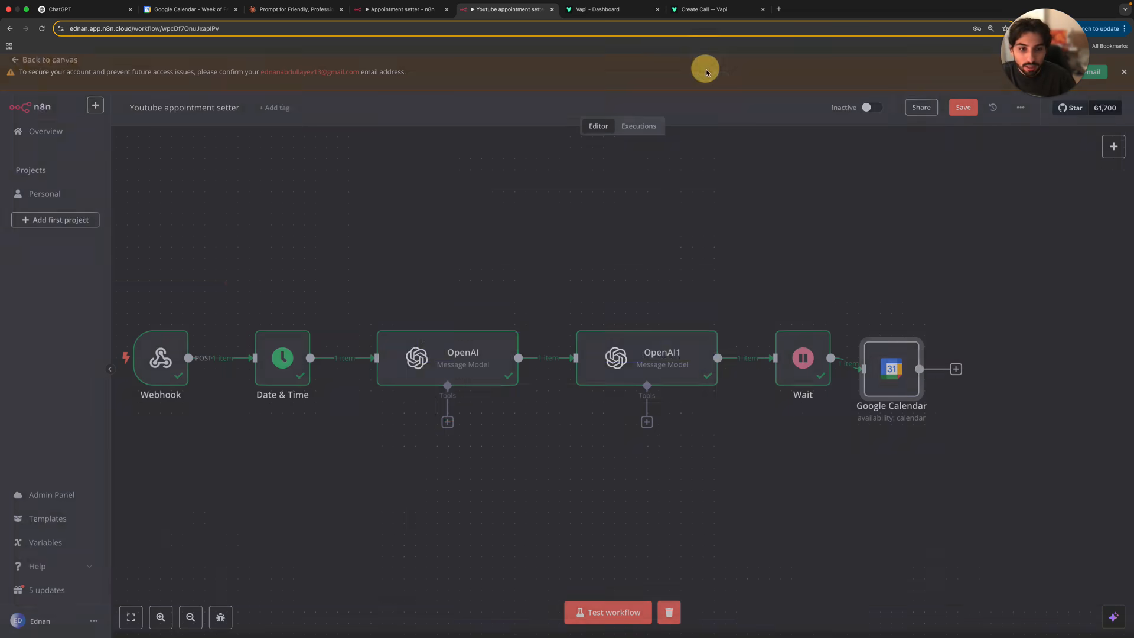
{"action": "mouse_move", "coordinate": [915, 371]}
{"action": "left_mouse_down"}
{"action": "mouse_move", "coordinate": [928, 349]}
{"action": "mouse_move", "coordinate": [927, 359]}
{"action": "left_mouse_up"}
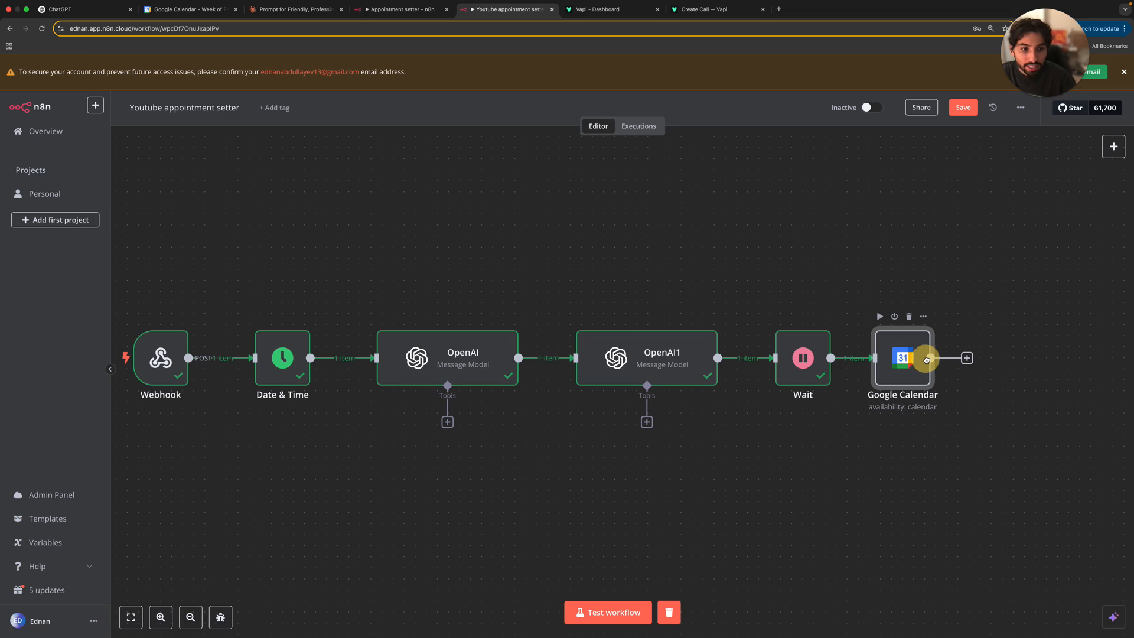
Step: Switch to Google Calendar to check the bookings for the week of February 16, 2025, and return to the n8n workflow
{"action": "left_click", "coordinate": [192, 9]}
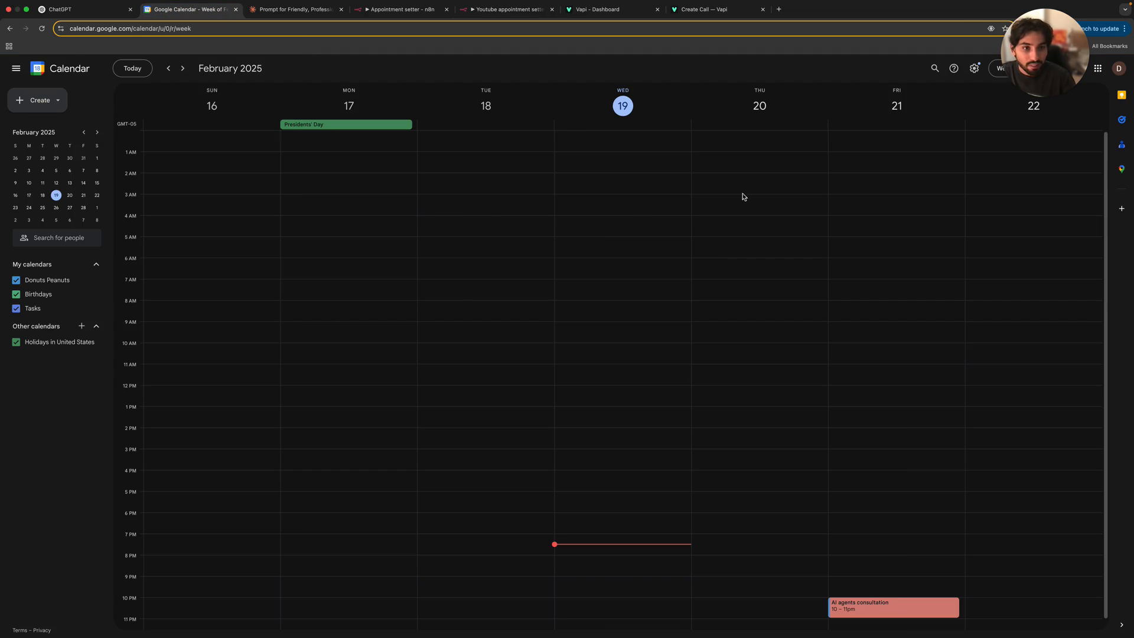
{"action": "scroll", "coordinate": [794, 531], "scroll_direction": "down", "scroll_amount": 1}
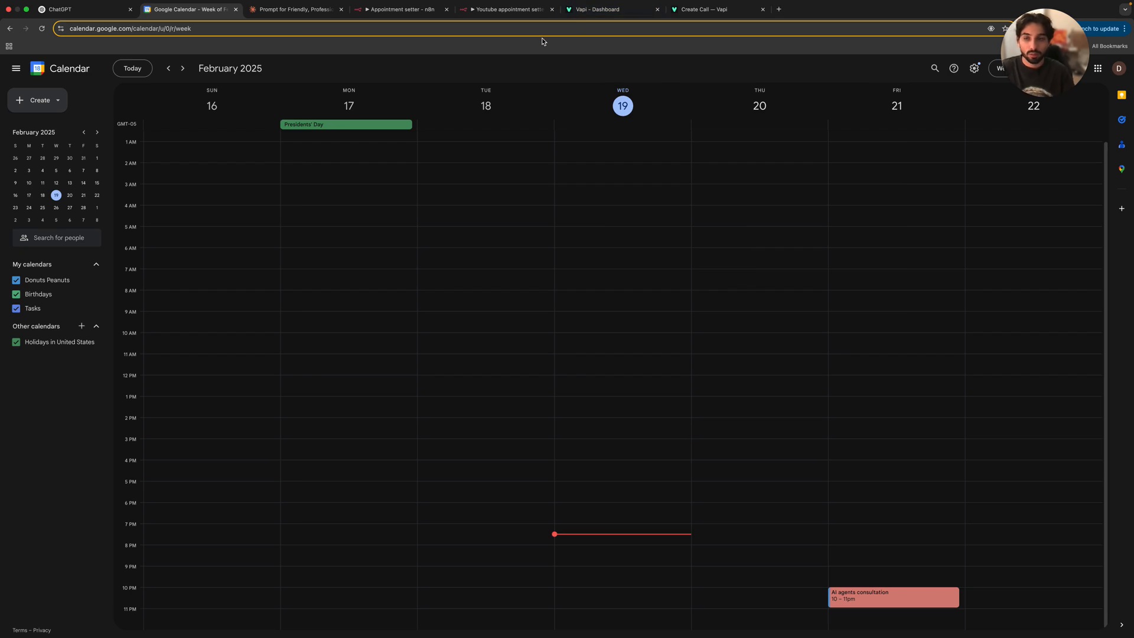
{"action": "left_click", "coordinate": [703, 10]}
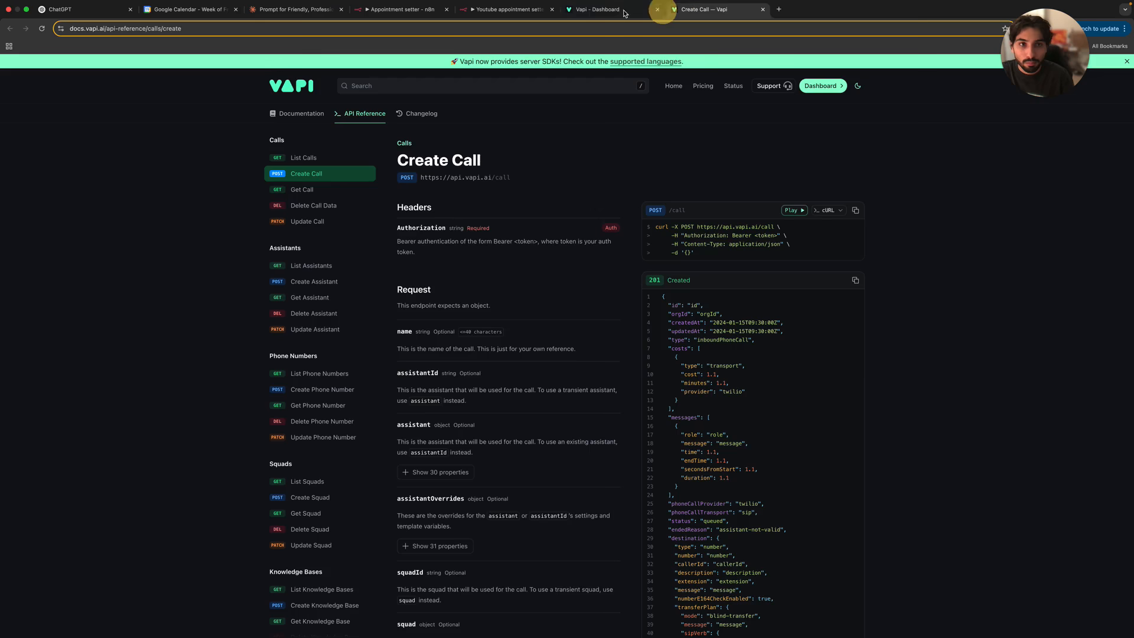
{"action": "left_click", "coordinate": [597, 10]}
{"action": "left_click", "coordinate": [484, 9]}
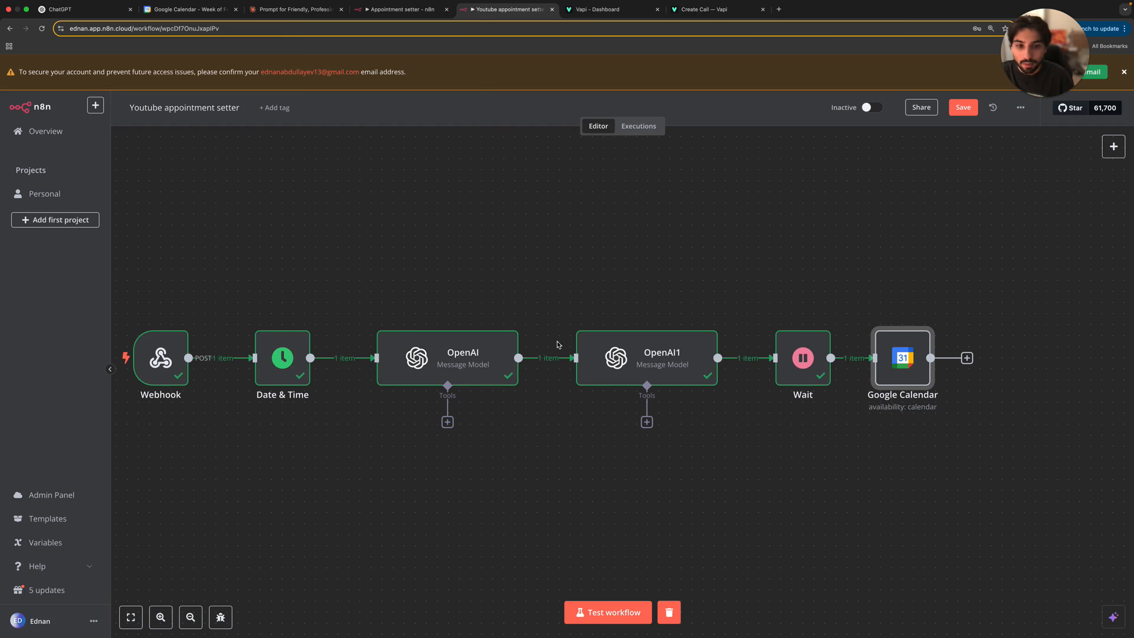
Step: Test the Google Calendar availability node with the mapped start and end times, and return to the canvas
{"action": "left_click", "coordinate": [827, 413]}
{"action": "scroll", "coordinate": [830, 413], "scroll_direction": "right", "scroll_amount": 5}
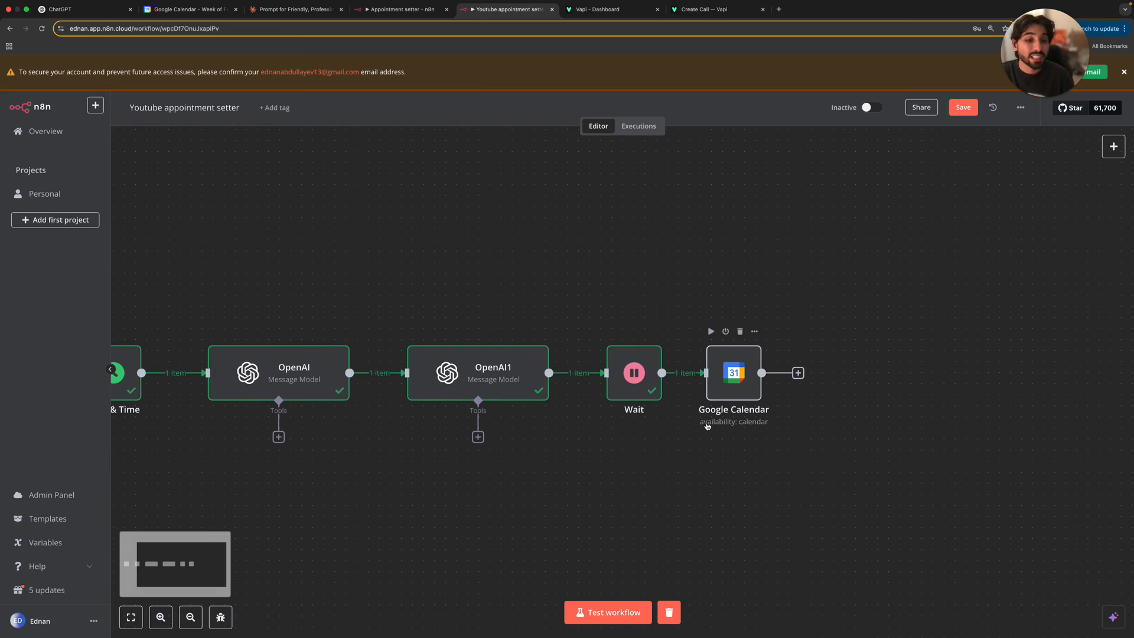
{"action": "scroll", "coordinate": [720, 405], "scroll_direction": "up", "scroll_amount": 5}
{"action": "double_click", "coordinate": [732, 379]}
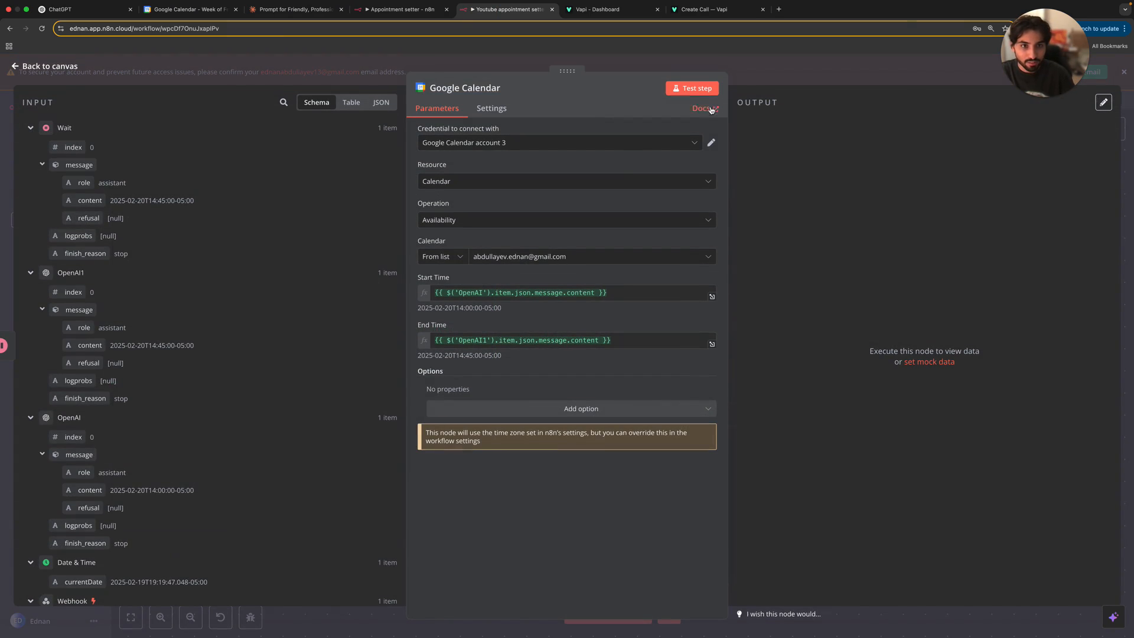
{"action": "left_click", "coordinate": [701, 89]}
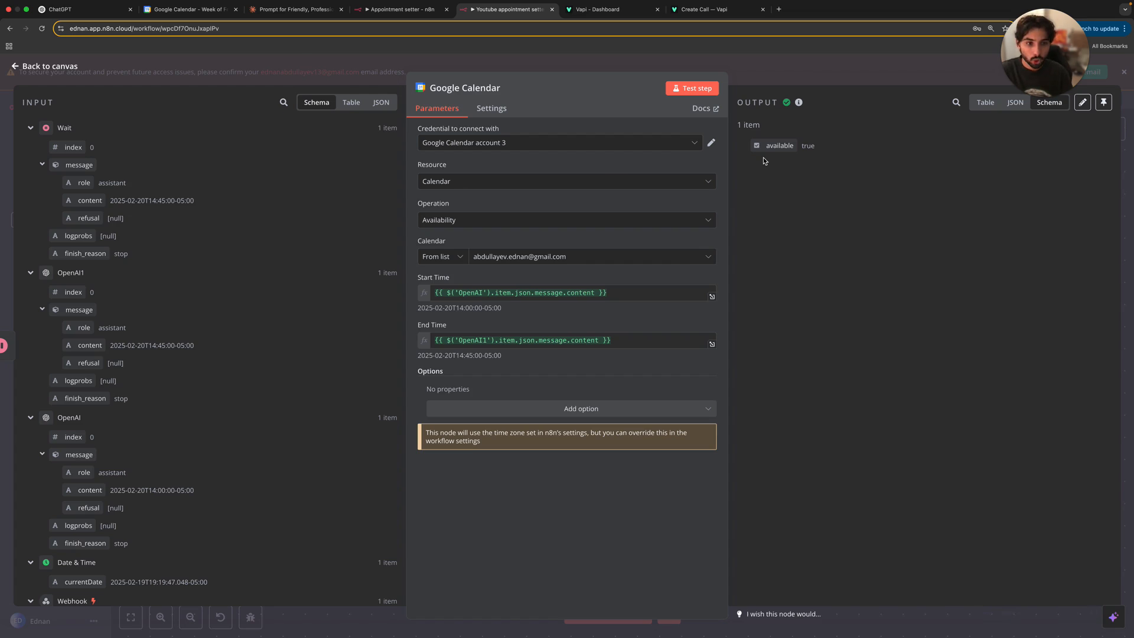
{"action": "left_click", "coordinate": [732, 66]}
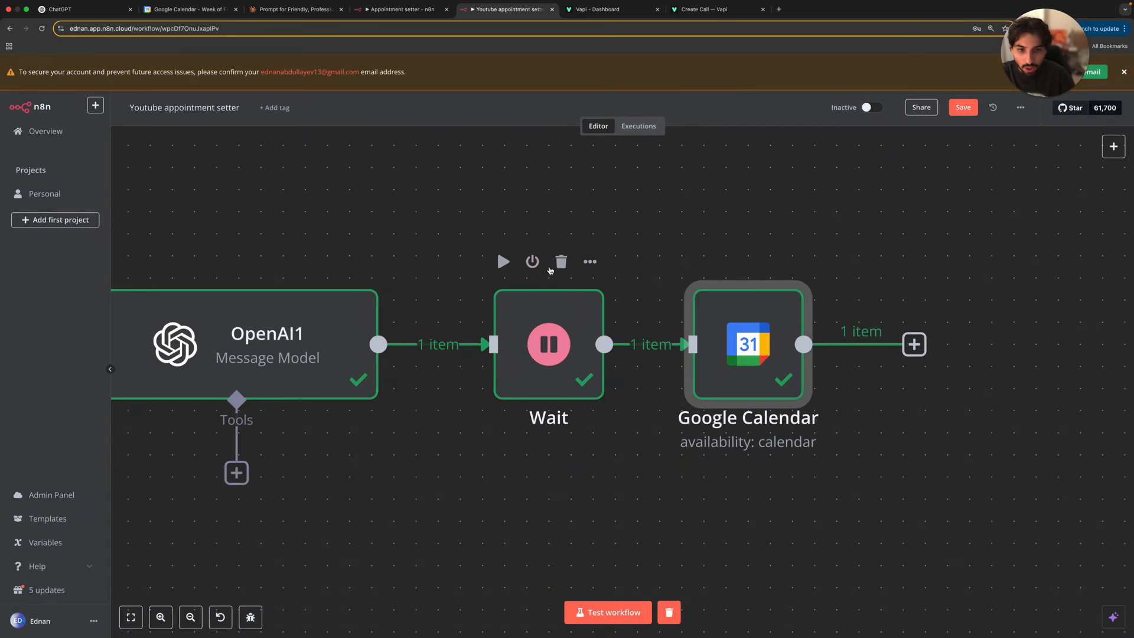
Step: Delete the Wait node between OpenAI1 and Google Calendar and add a new Wait node after Google Calendar
{"action": "left_click", "coordinate": [561, 262]}
{"action": "left_click", "coordinate": [914, 344]}
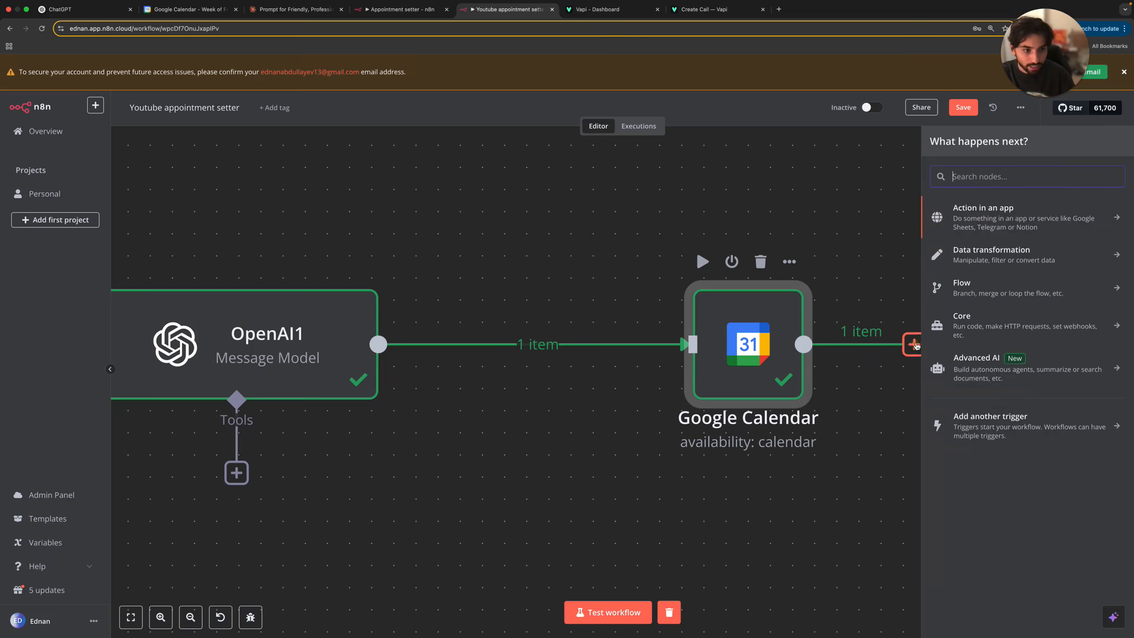
{"action": "type", "text": "wait"}
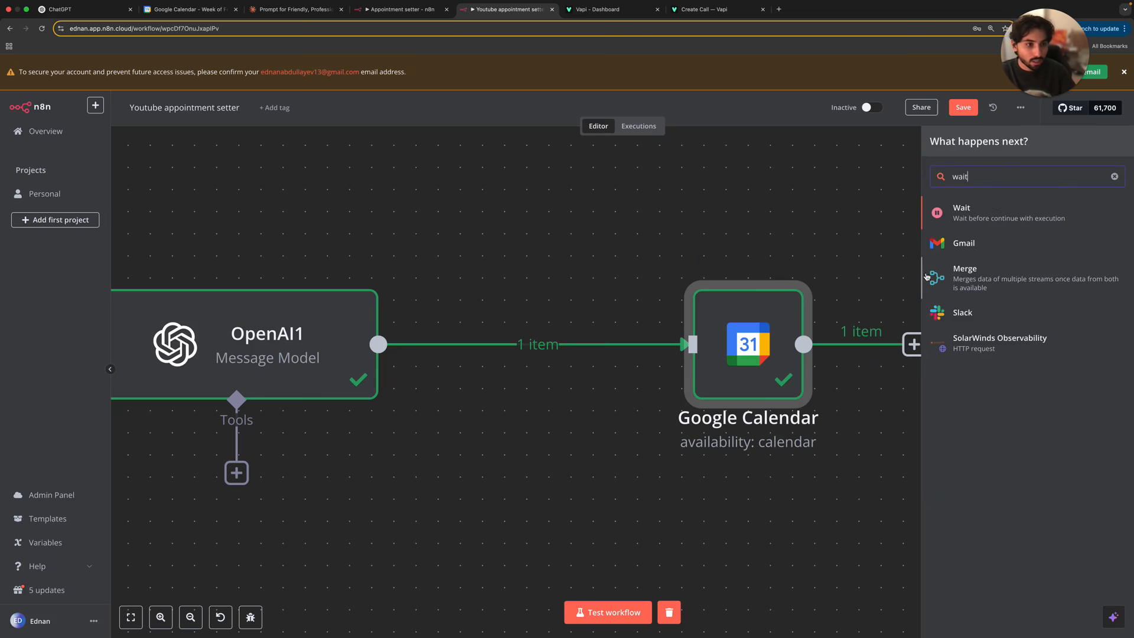
{"action": "left_click", "coordinate": [968, 213]}
Step: Set the new Wait node's wait amount to 1 second, test the step, and return to the canvas
{"action": "left_click", "coordinate": [530, 187]}
{"action": "left_click_drag", "start_coordinate": [530, 187], "coordinate": [397, 179]}
{"action": "type", "text": "1"}
{"action": "left_click", "coordinate": [675, 97]}
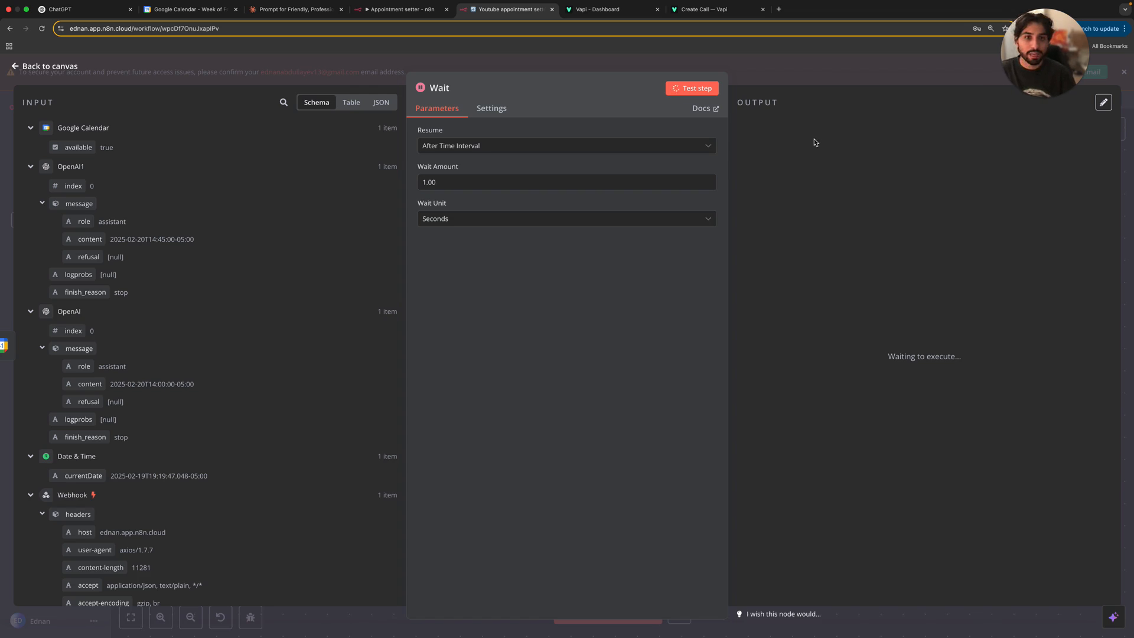
{"action": "left_click", "coordinate": [813, 79]}
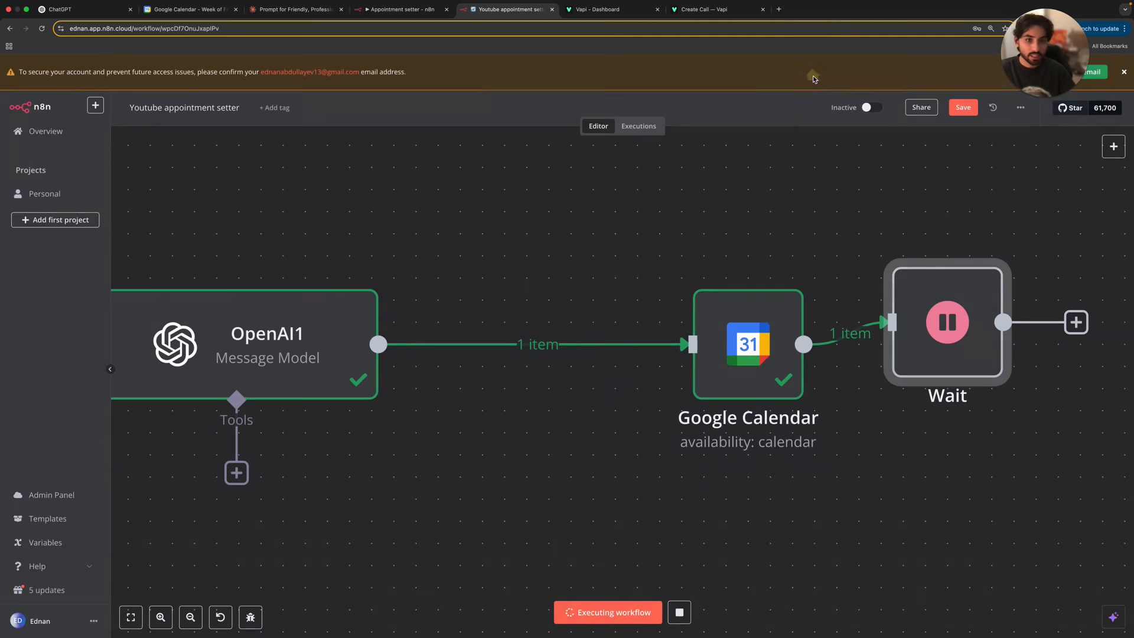
Step: Align the Wait node with the Google Calendar node and add an If node after it
{"action": "left_click_drag", "start_coordinate": [866, 455], "coordinate": [636, 442]}
{"action": "scroll", "coordinate": [776, 446], "scroll_direction": "down", "scroll_amount": 3}
{"action": "scroll", "coordinate": [776, 446], "scroll_direction": "down", "scroll_amount": 1}
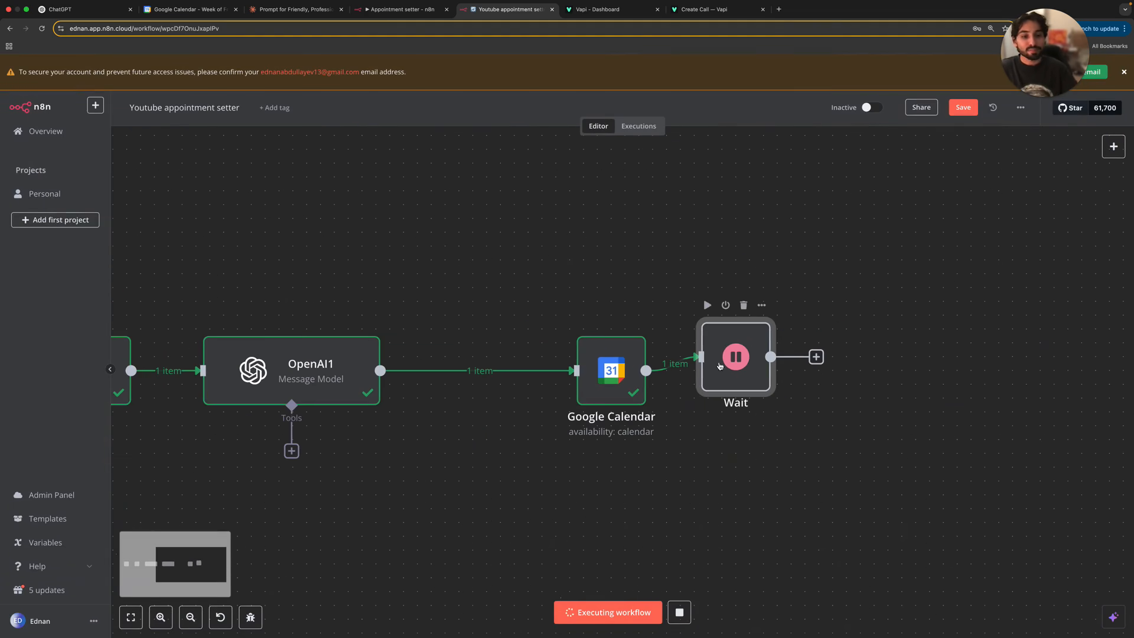
{"action": "left_click_drag", "start_coordinate": [862, 402], "coordinate": [613, 400]}
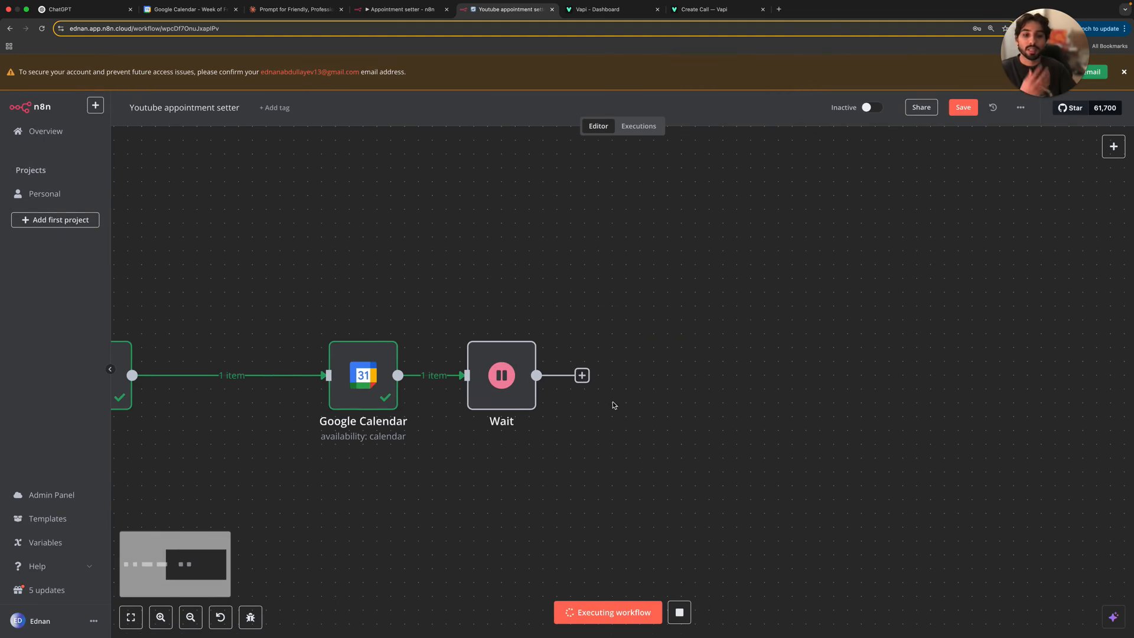
{"action": "left_click", "coordinate": [581, 375]}
{"action": "type", "text": "if"}
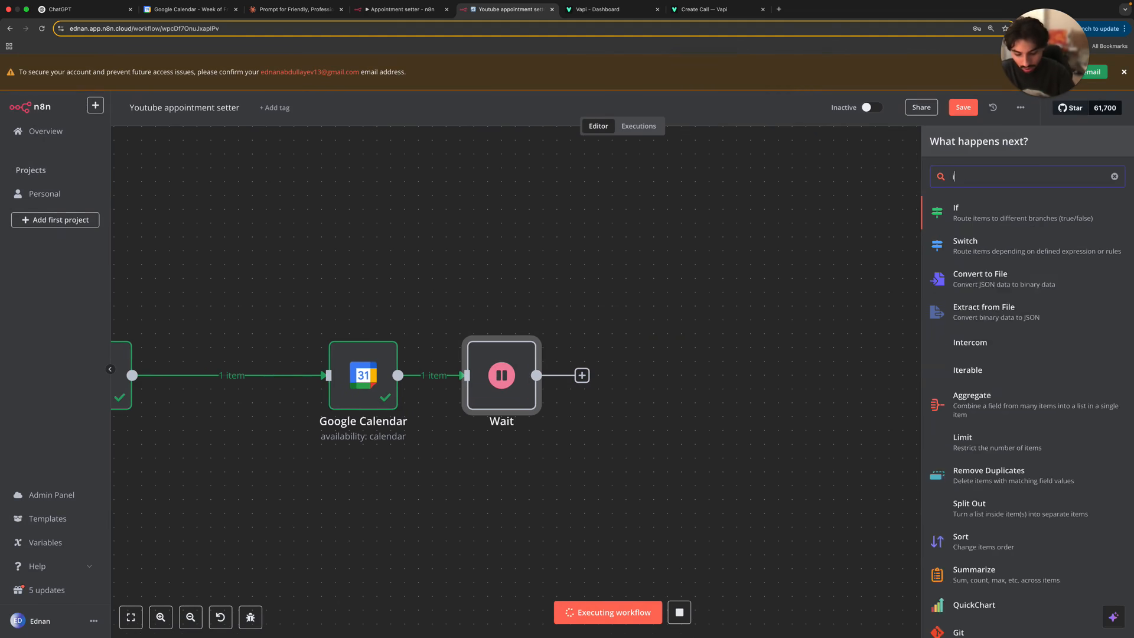
{"action": "left_click", "coordinate": [977, 220]}
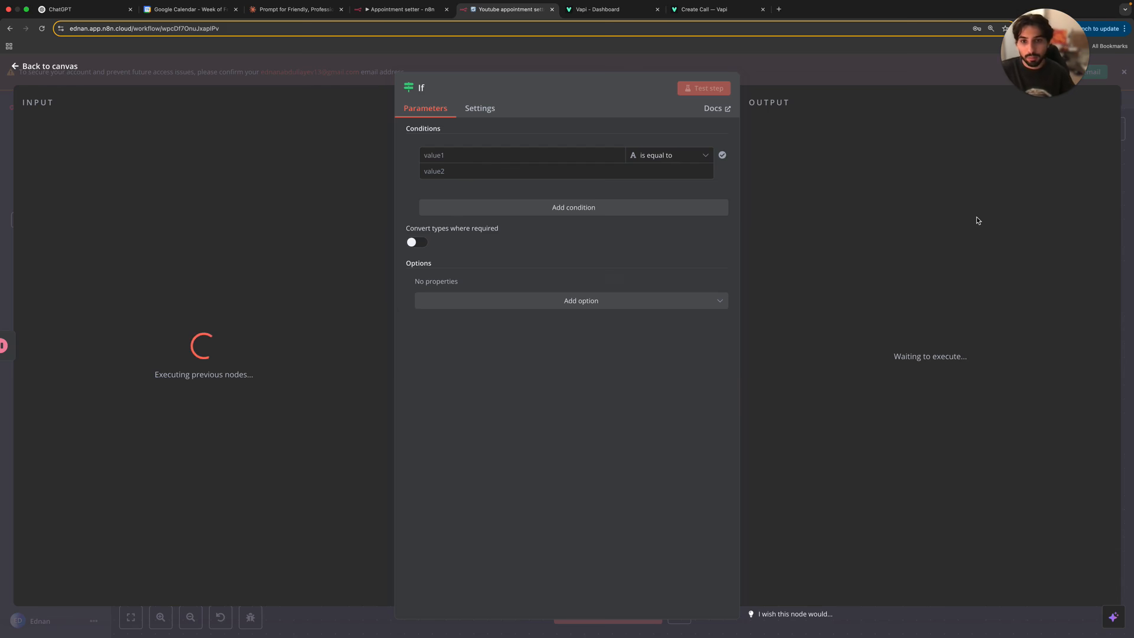
{"action": "left_click", "coordinate": [512, 151]}
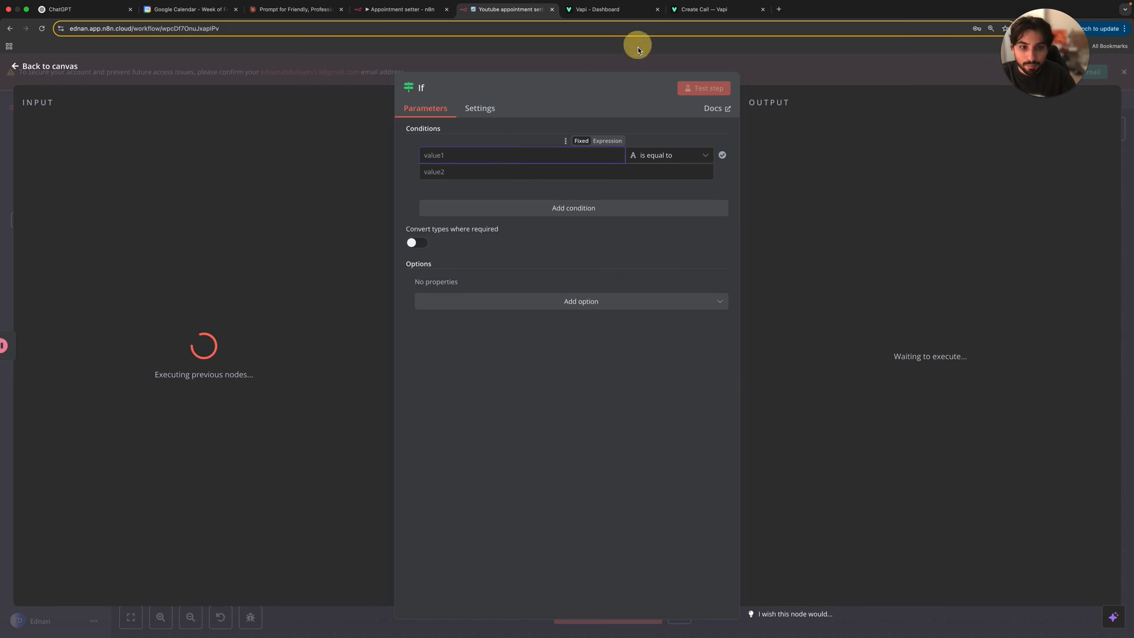
{"action": "left_click", "coordinate": [741, 151]}
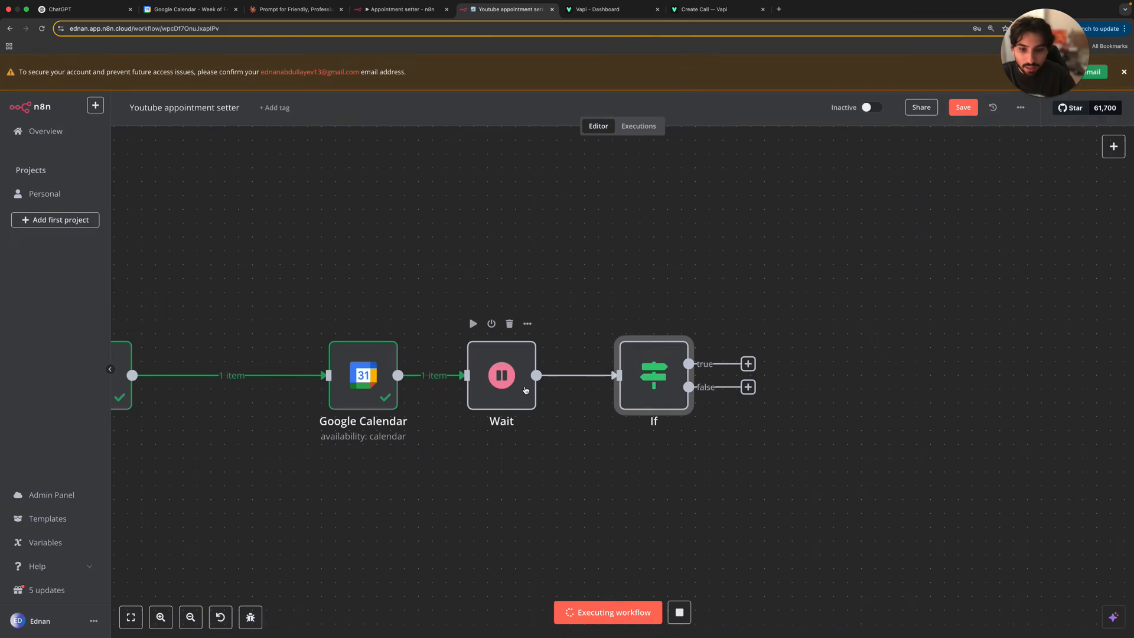
Step: Check the Wait node's settings and execution state, and stop the running workflow execution
{"action": "left_click", "coordinate": [522, 394]}
{"action": "double_click", "coordinate": [522, 394]}
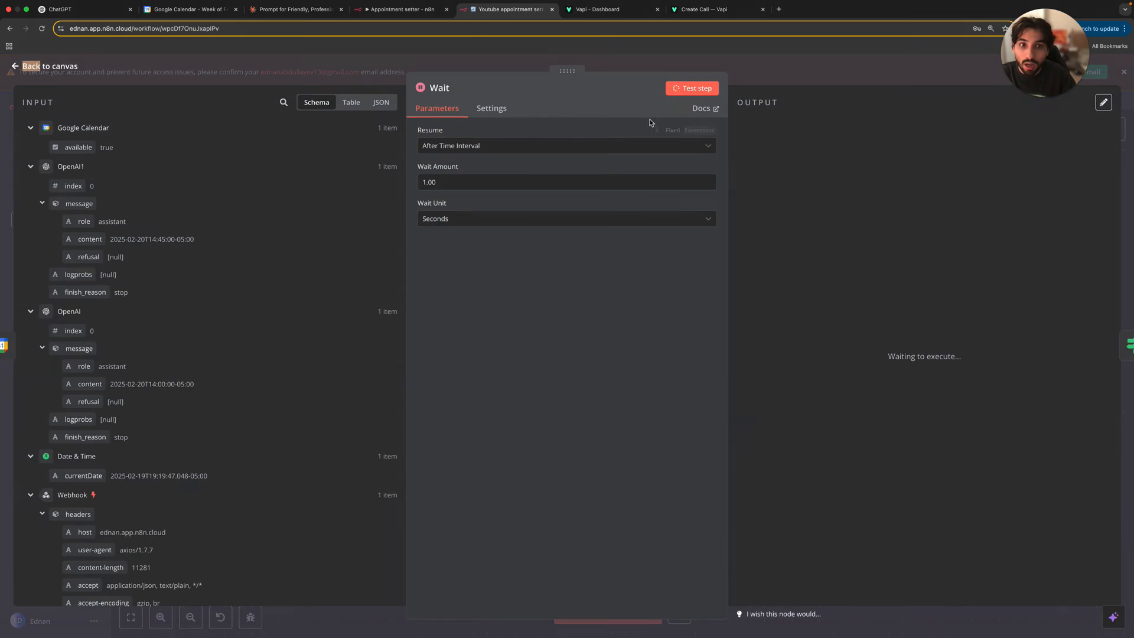
{"action": "left_click", "coordinate": [692, 70]}
{"action": "double_click", "coordinate": [514, 377]}
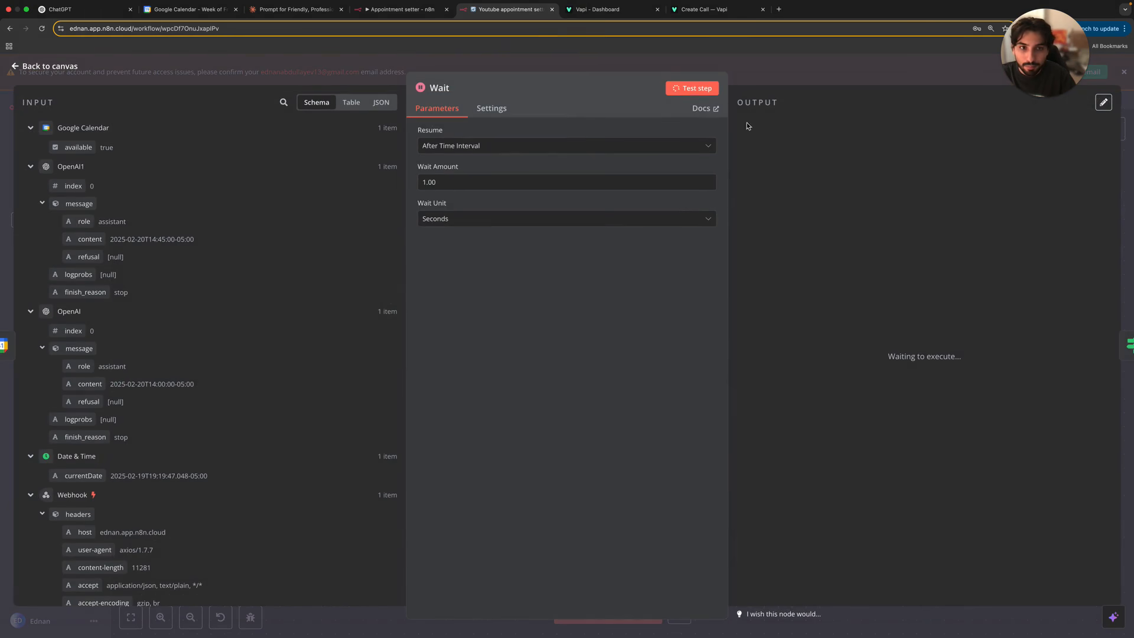
{"action": "left_click", "coordinate": [686, 69]}
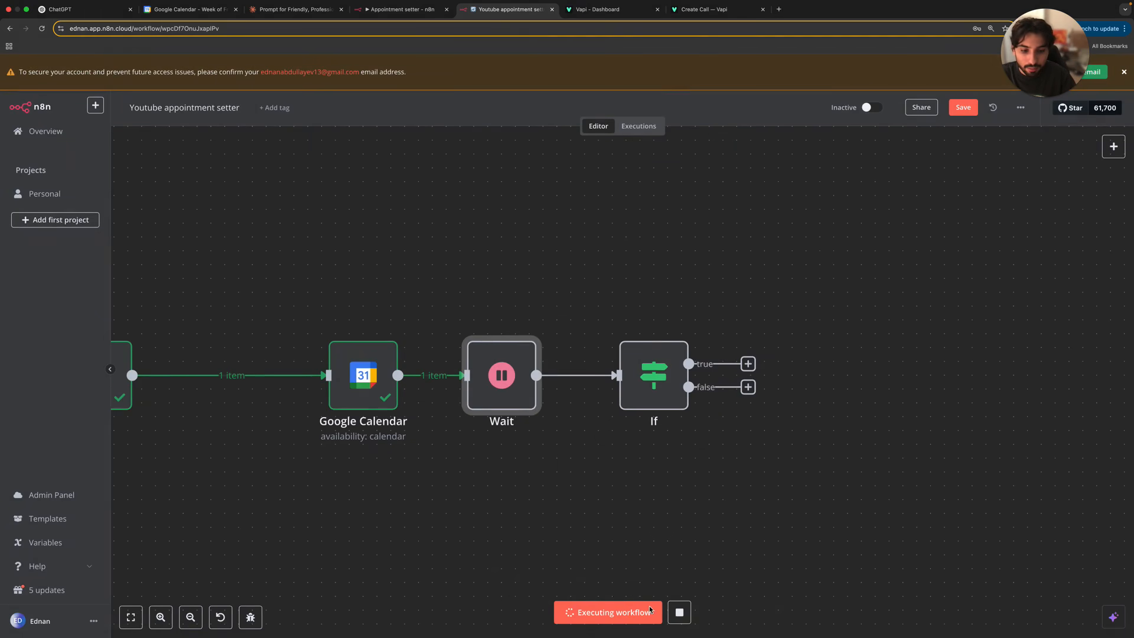
{"action": "left_click", "coordinate": [676, 612]}
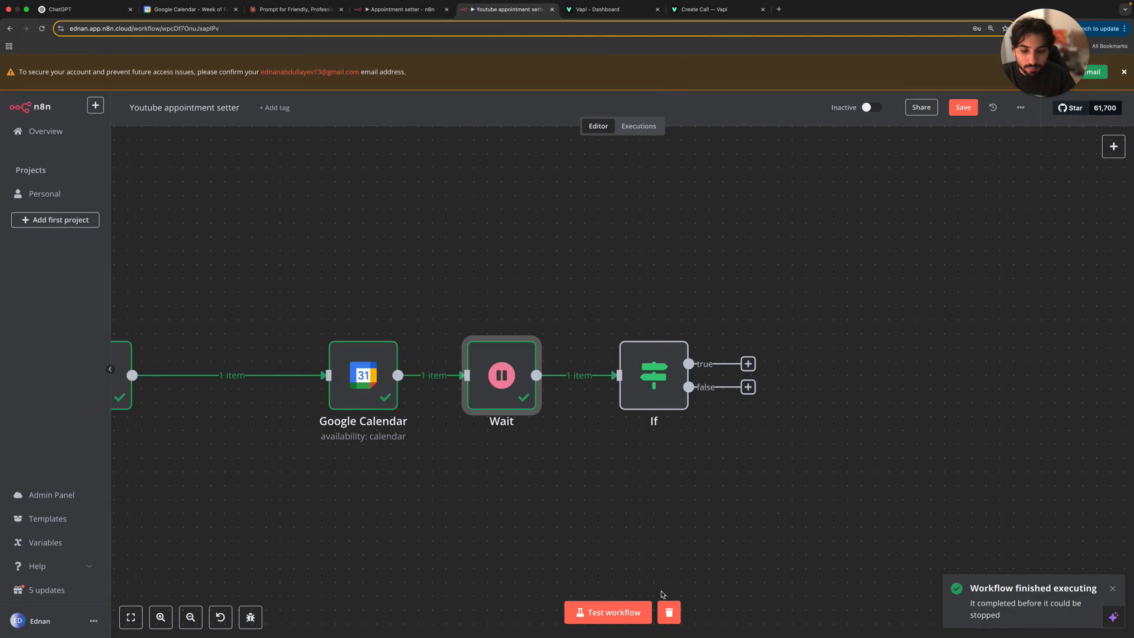
Step: Set the If node's condition to the Boolean check "is true" on the Google Calendar node's available value
{"action": "double_click", "coordinate": [647, 387]}
{"action": "left_click", "coordinate": [480, 156]}
{"action": "left_click", "coordinate": [695, 186]}
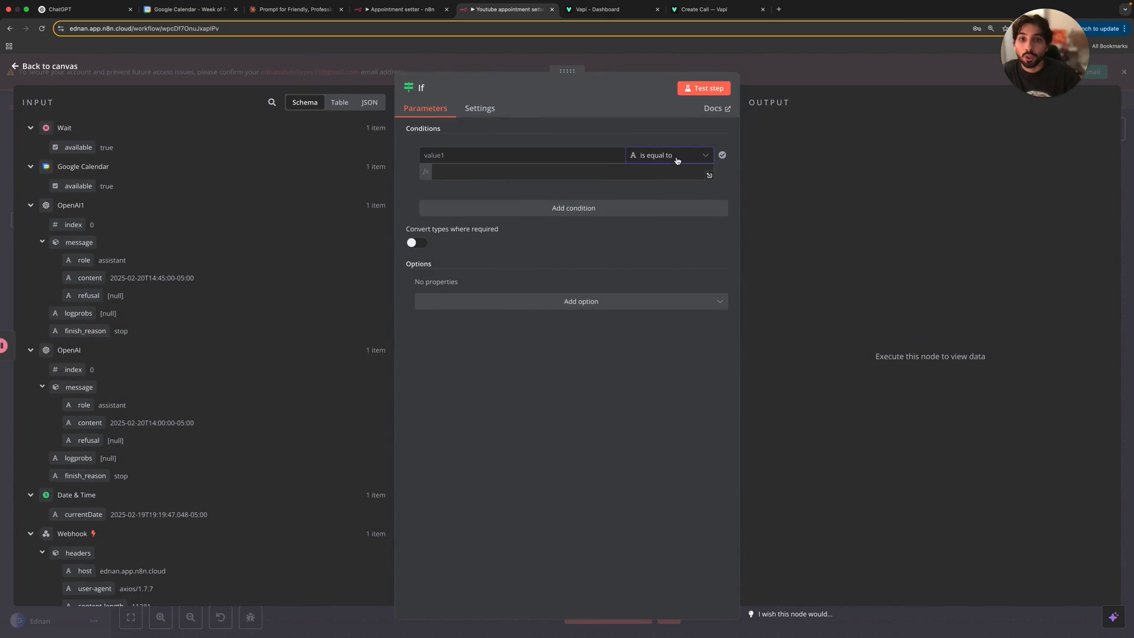
{"action": "left_click", "coordinate": [673, 155]}
{"action": "mouse_move", "coordinate": [679, 248]}
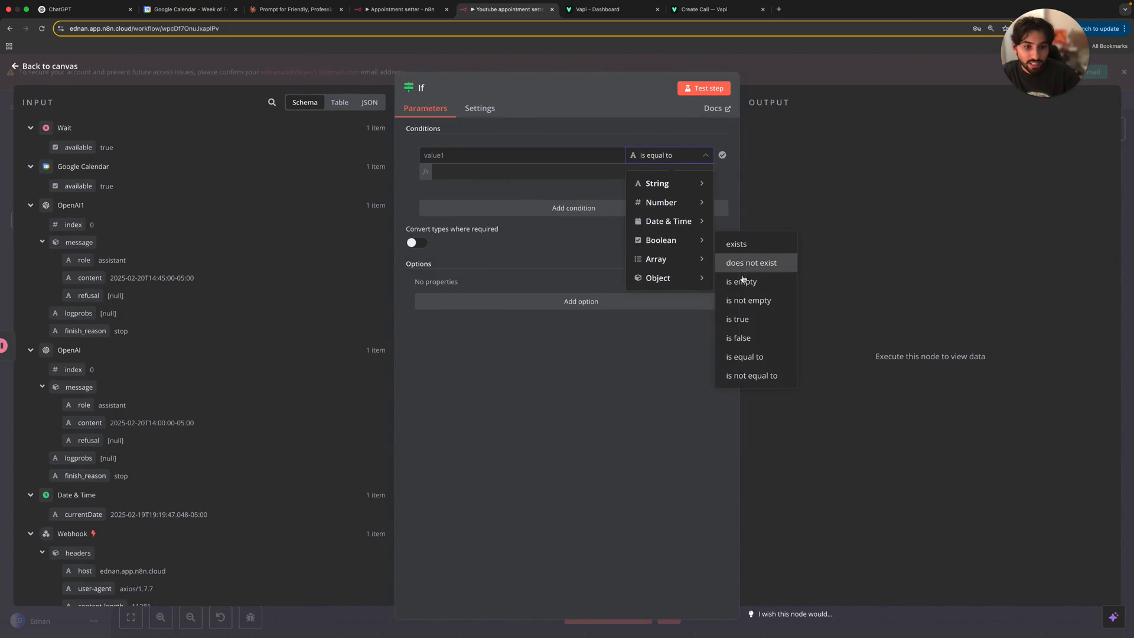
{"action": "left_click", "coordinate": [738, 319]}
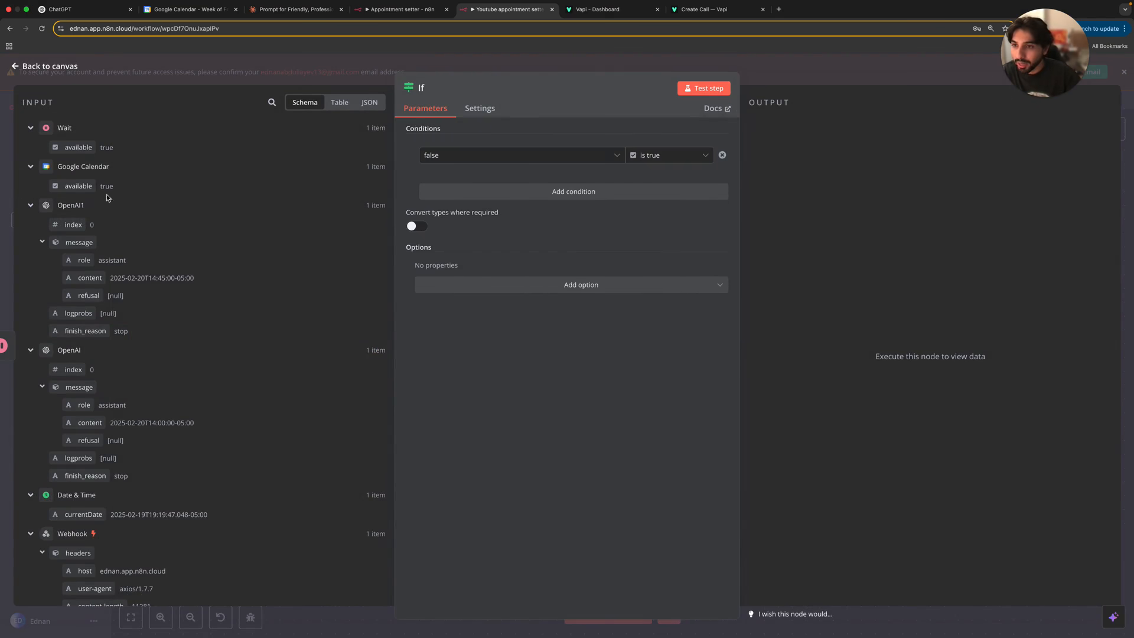
{"action": "left_click_drag", "start_coordinate": [79, 186], "coordinate": [506, 166]}
{"action": "left_click", "coordinate": [659, 226]}
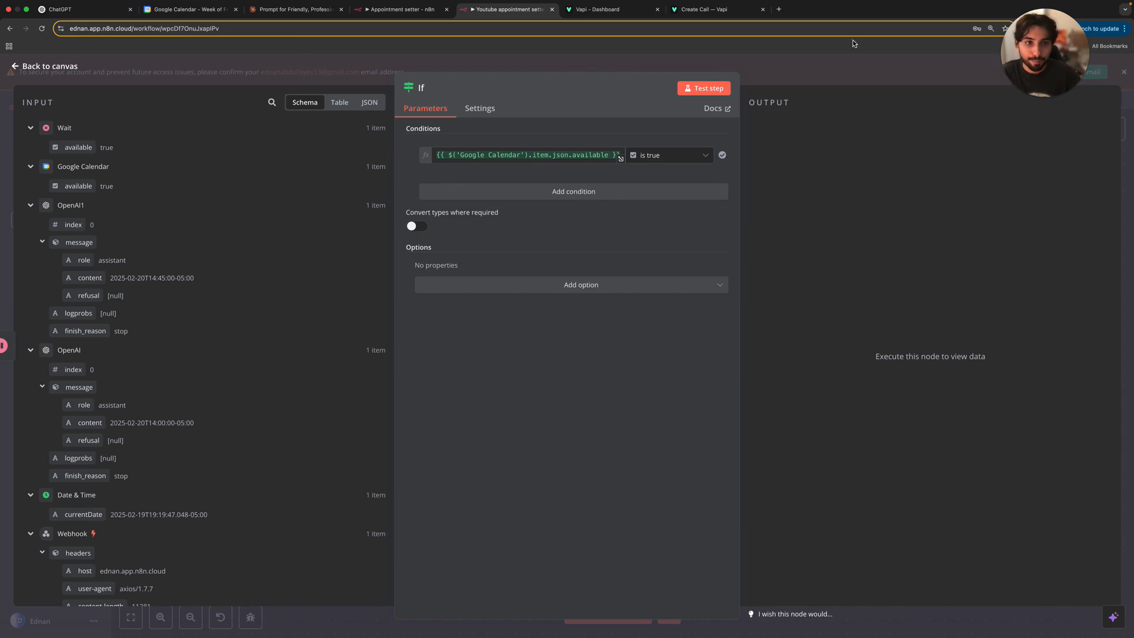
{"action": "left_click", "coordinate": [842, 64]}
{"action": "left_click_drag", "start_coordinate": [842, 298], "coordinate": [755, 308]}
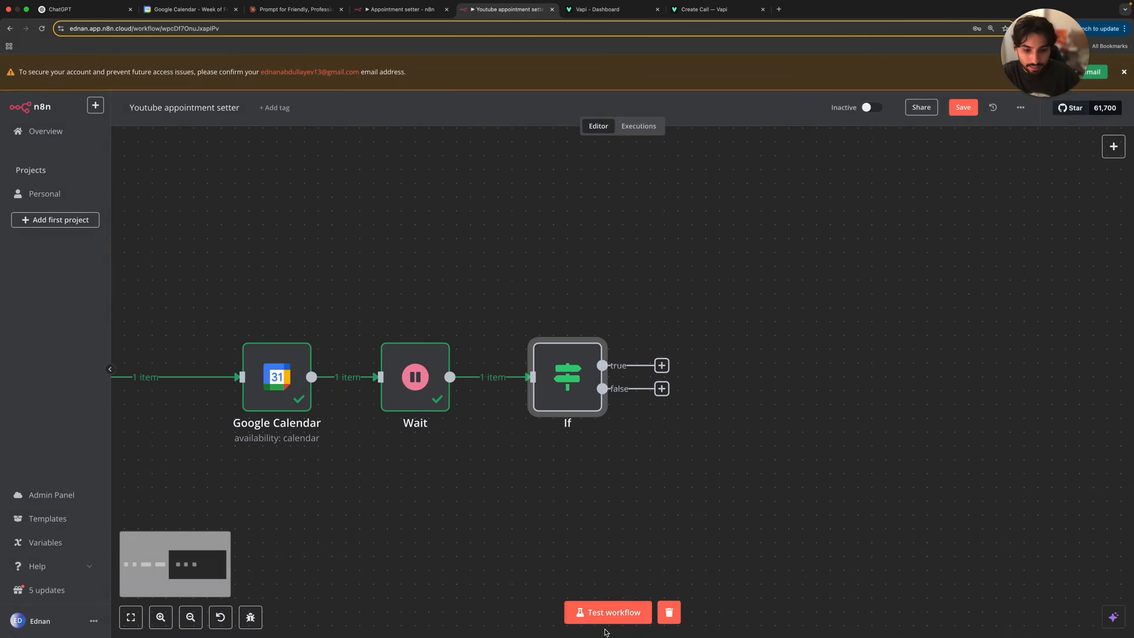
Step: Test the If node with the availability condition and return to the canvas
{"action": "double_click", "coordinate": [583, 407]}
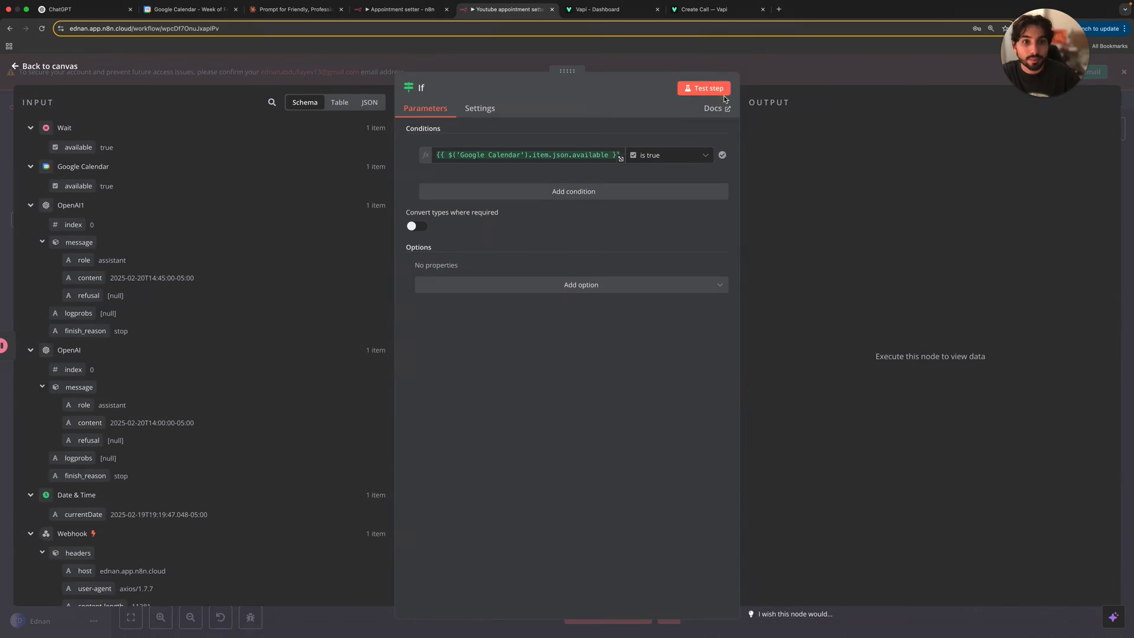
{"action": "left_click", "coordinate": [702, 87]}
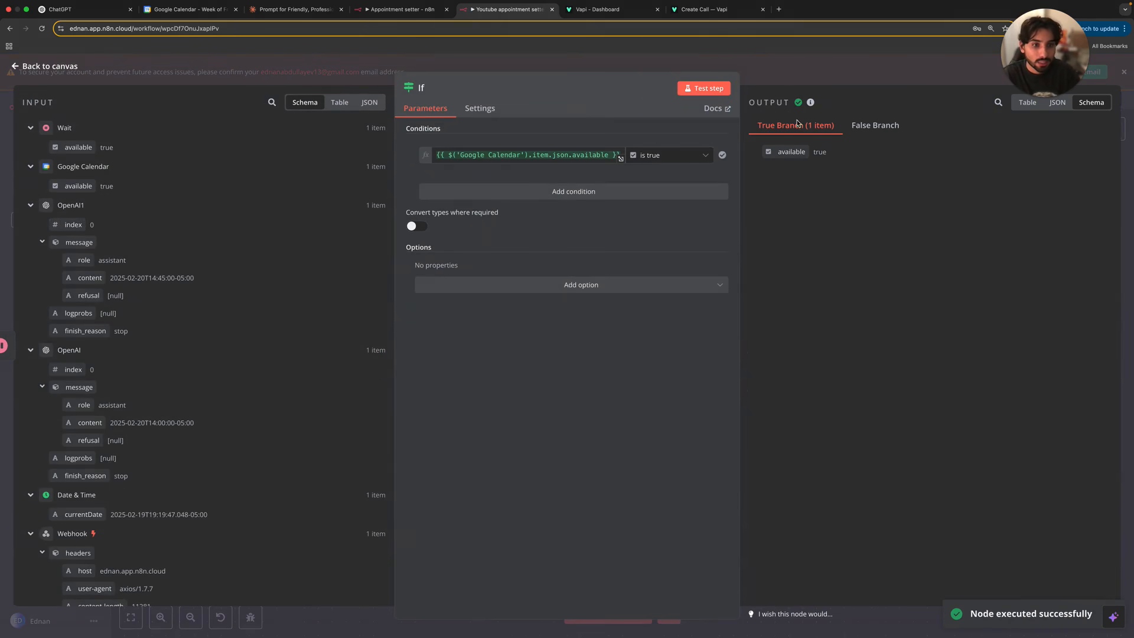
{"action": "left_click", "coordinate": [787, 68]}
{"action": "left_click_drag", "start_coordinate": [674, 369], "coordinate": [709, 362]}
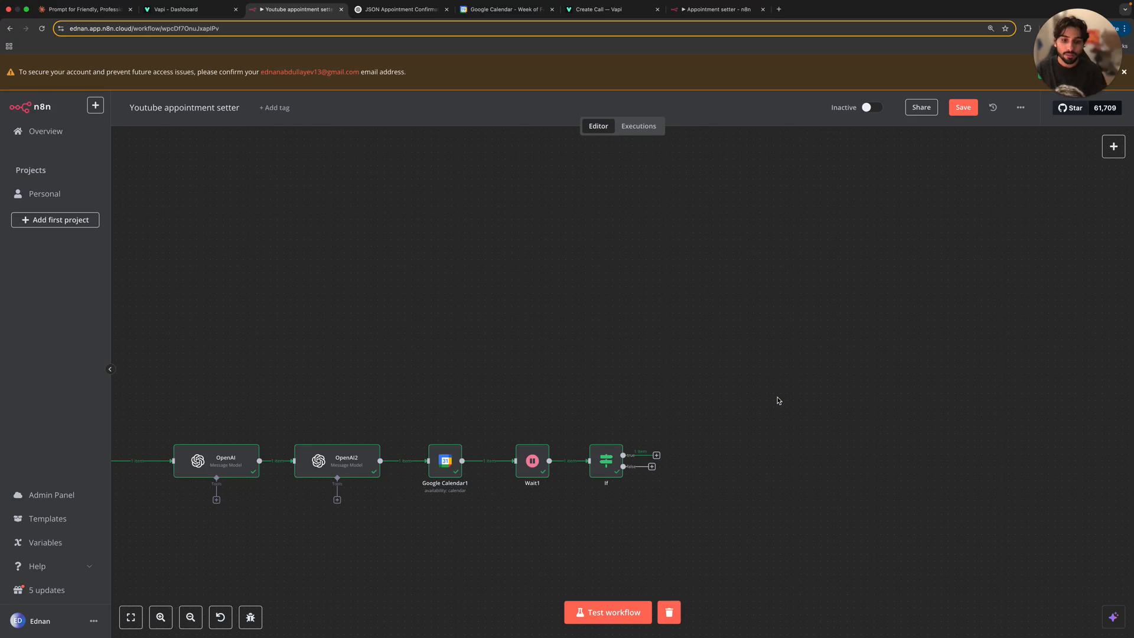
Step: Add a Respond to Webhook node on the If node's true branch and set it to respond with JSON
{"action": "left_click", "coordinate": [656, 455]}
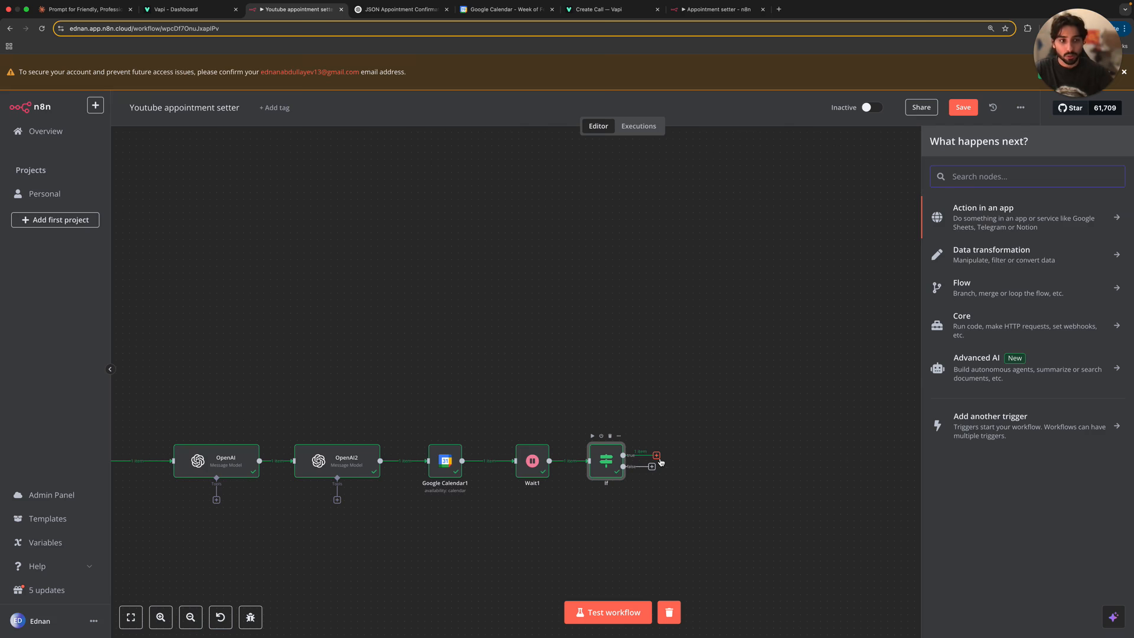
{"action": "type", "text": "respon"}
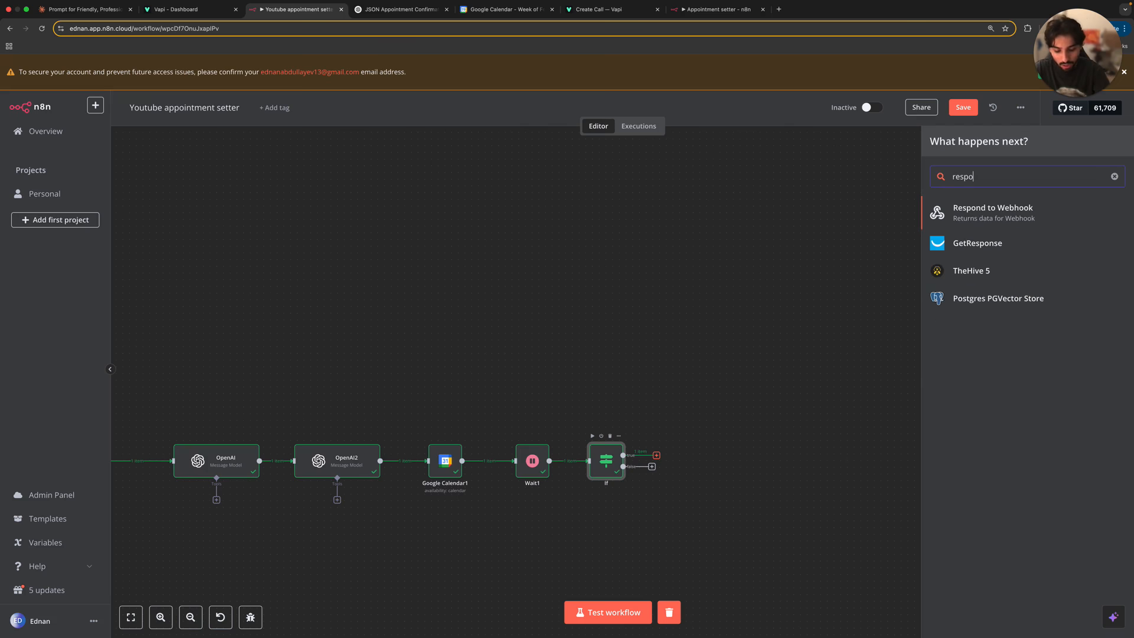
{"action": "left_click", "coordinate": [998, 214]}
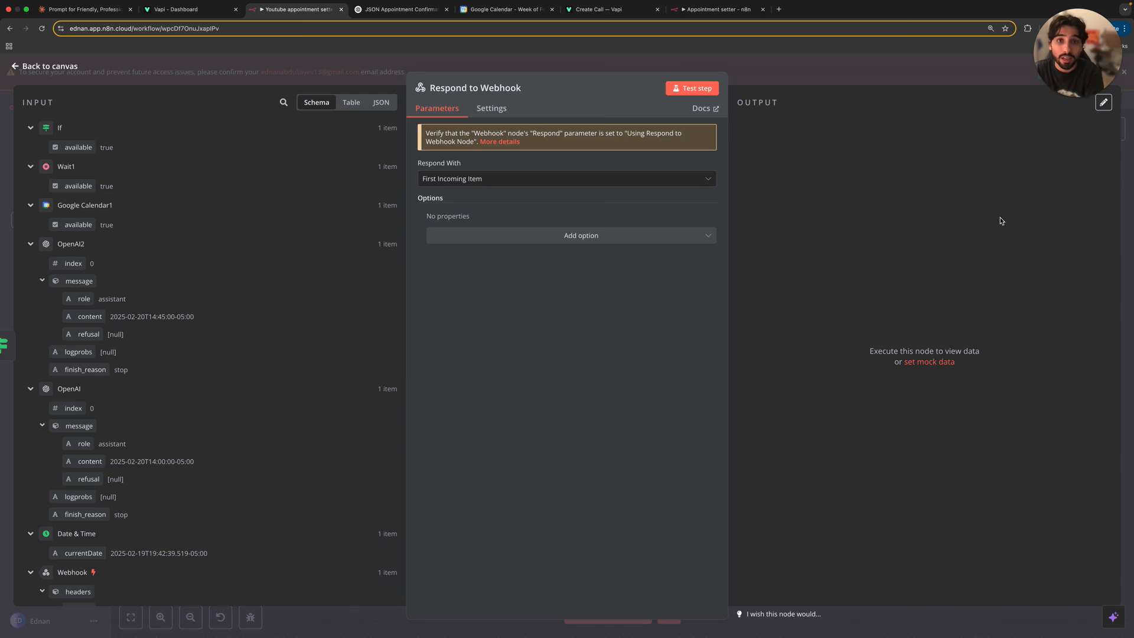
{"action": "left_click", "coordinate": [447, 180]}
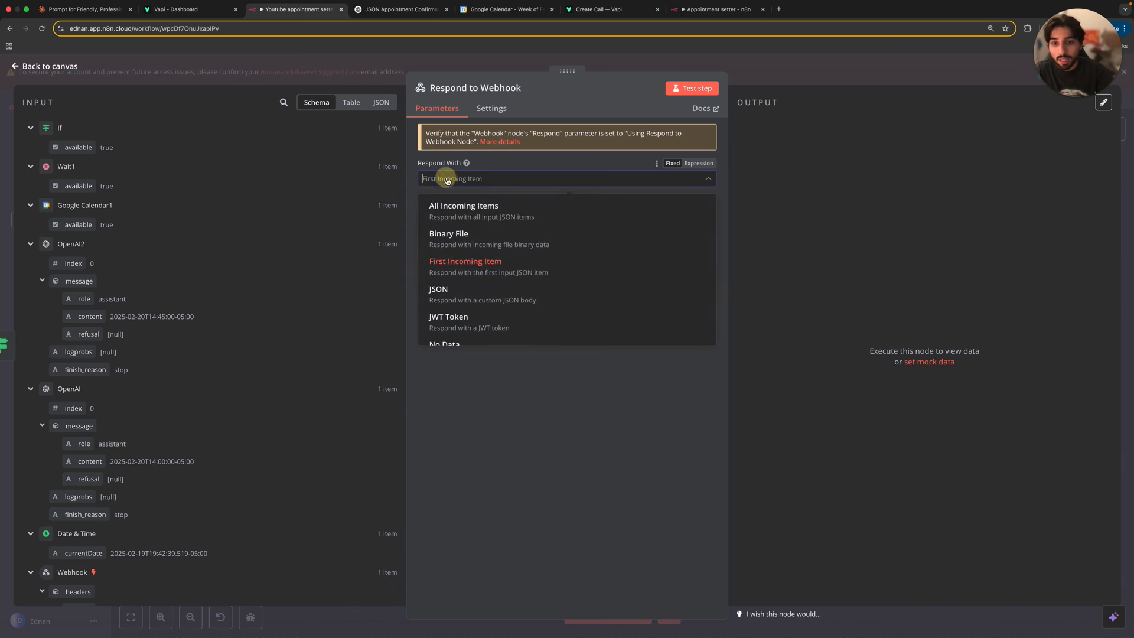
{"action": "left_click", "coordinate": [456, 295]}
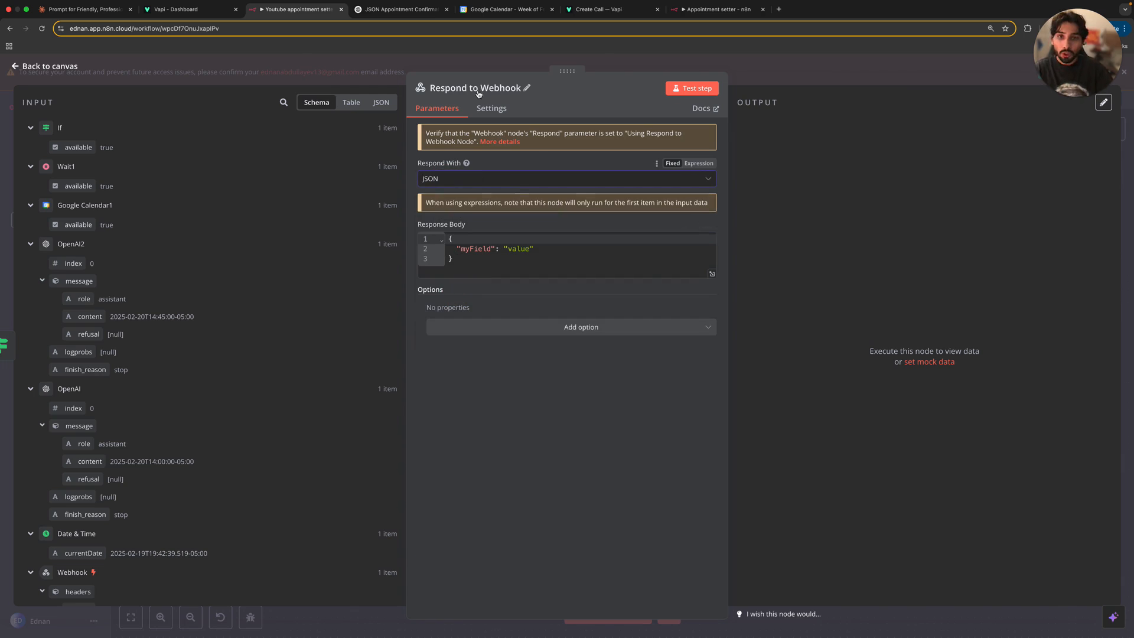
Step: Copy the appointment confirmation JSON from the ChatGPT tab and replace the n8n node's default response body with it
{"action": "left_click", "coordinate": [407, 10]}
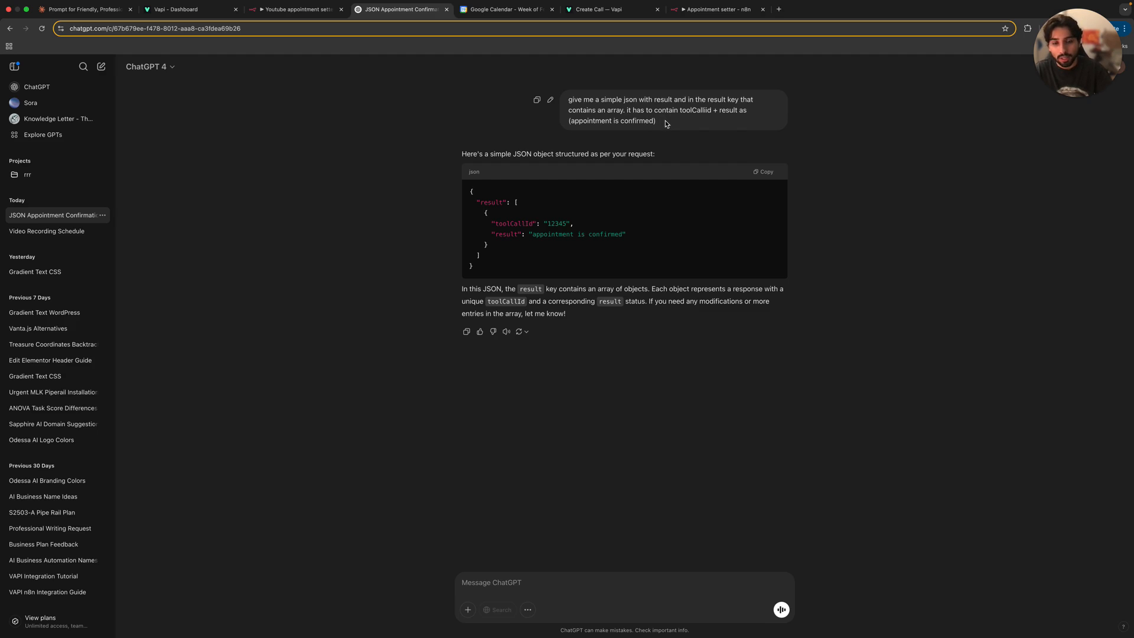
{"action": "left_click", "coordinate": [756, 176]}
{"action": "left_click", "coordinate": [295, 12]}
{"action": "left_click", "coordinate": [502, 174]}
{"action": "left_click", "coordinate": [502, 173]}
{"action": "left_click", "coordinate": [505, 259]}
{"action": "key", "text": "ctrl+a"}
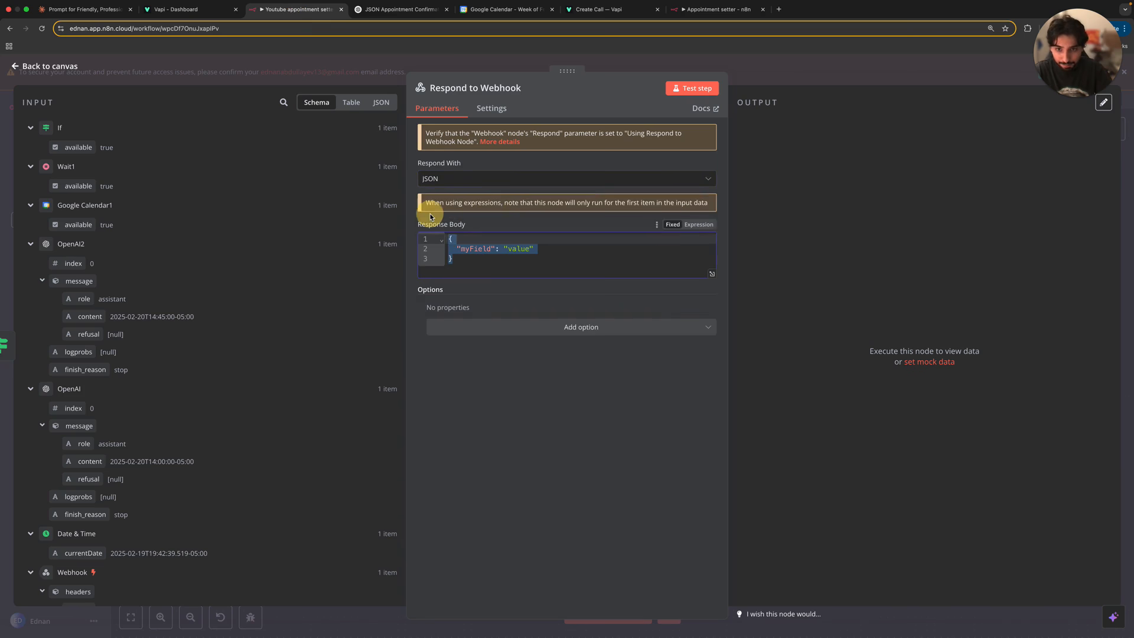
{"action": "key", "text": "ctrl+v"}
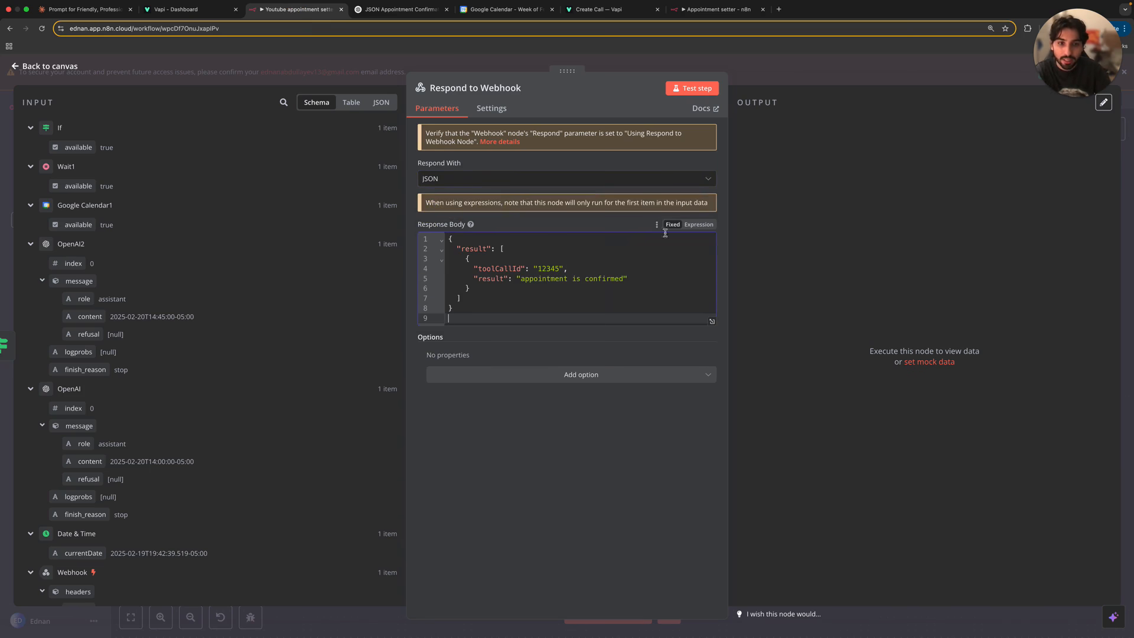
Step: Make the response body an expression and replace the toolCallId placeholder 12345 with the Webhook's toolCalls[0] id
{"action": "left_click", "coordinate": [701, 224]}
{"action": "left_click_drag", "start_coordinate": [537, 274], "coordinate": [518, 271]}
{"action": "key", "text": "BackSpace"}
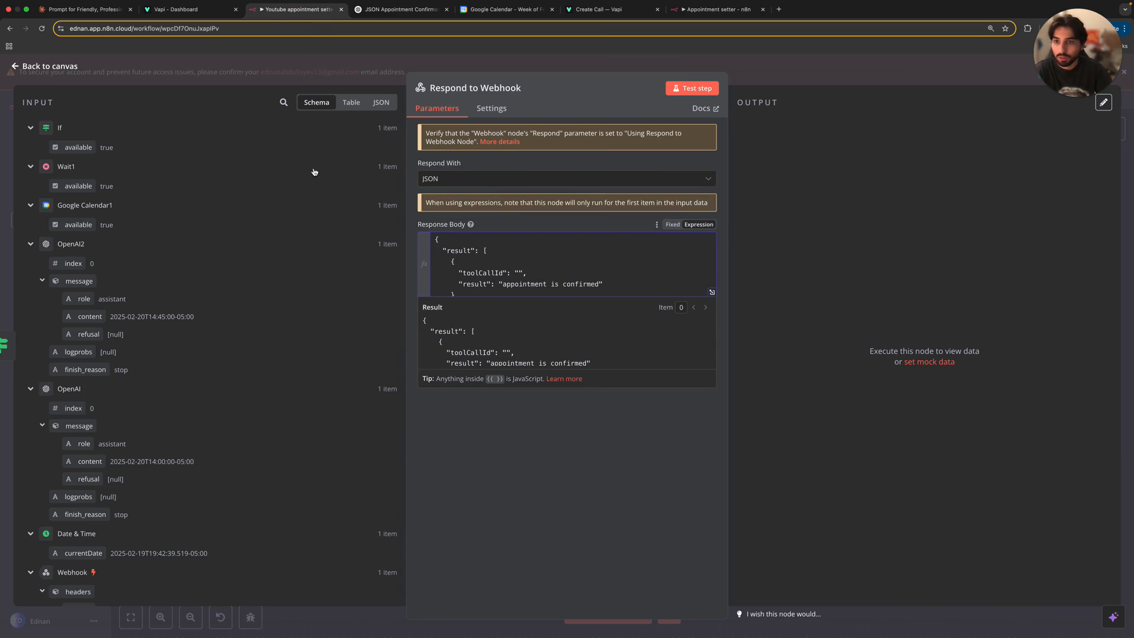
{"action": "left_click", "coordinate": [286, 110]}
{"action": "type", "text": "tool"}
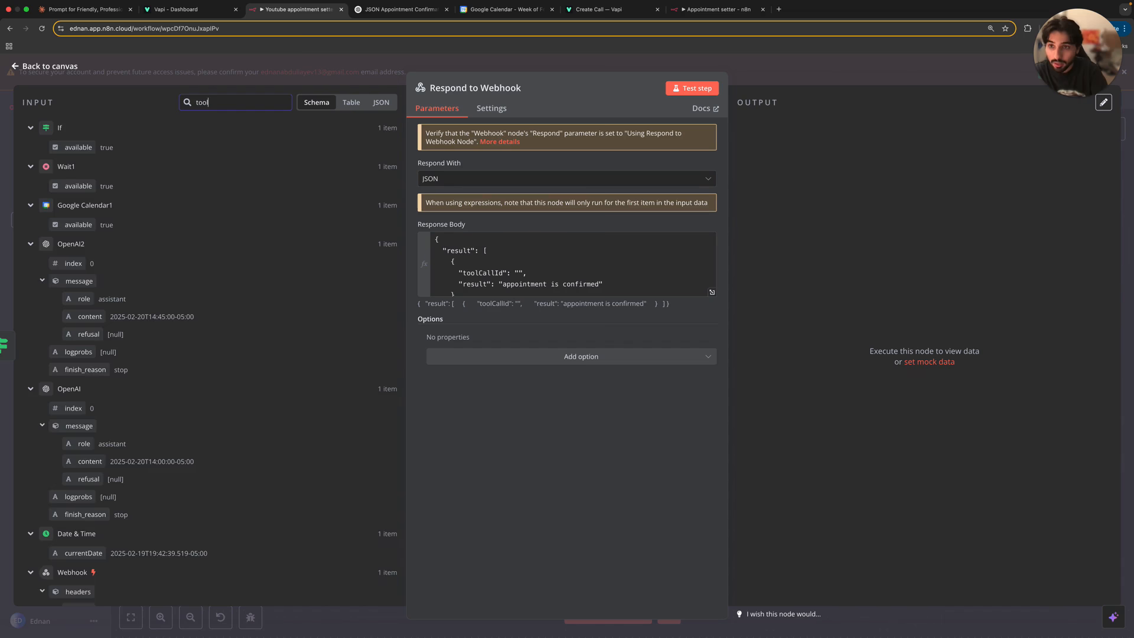
{"action": "left_click_drag", "start_coordinate": [120, 237], "coordinate": [520, 273]}
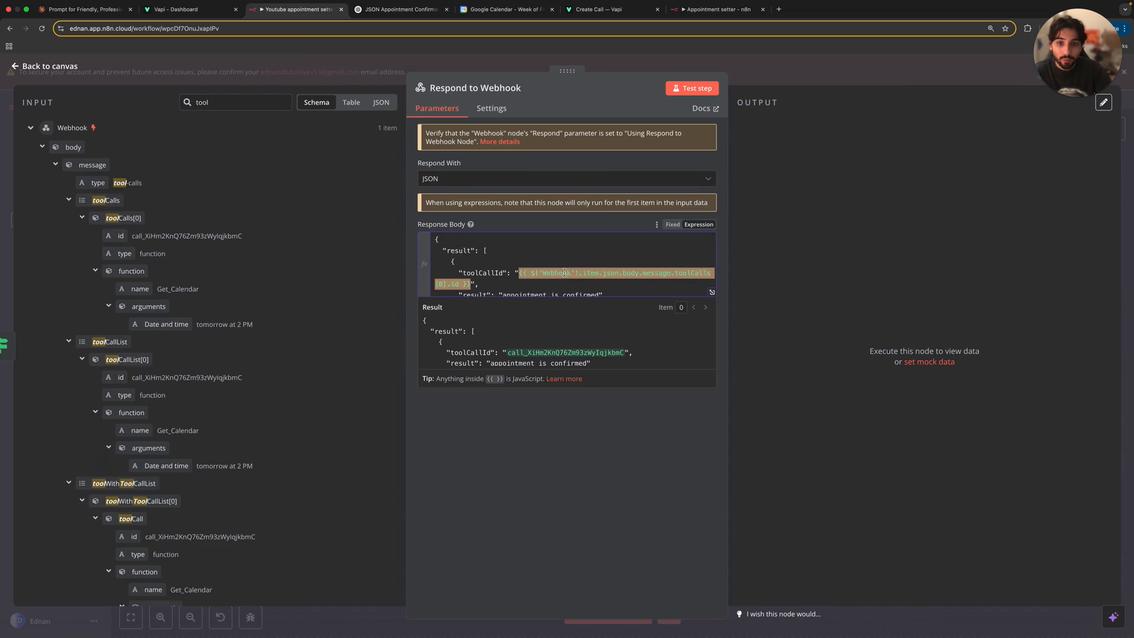
{"action": "scroll", "coordinate": [564, 269], "scroll_direction": "down", "scroll_amount": 1}
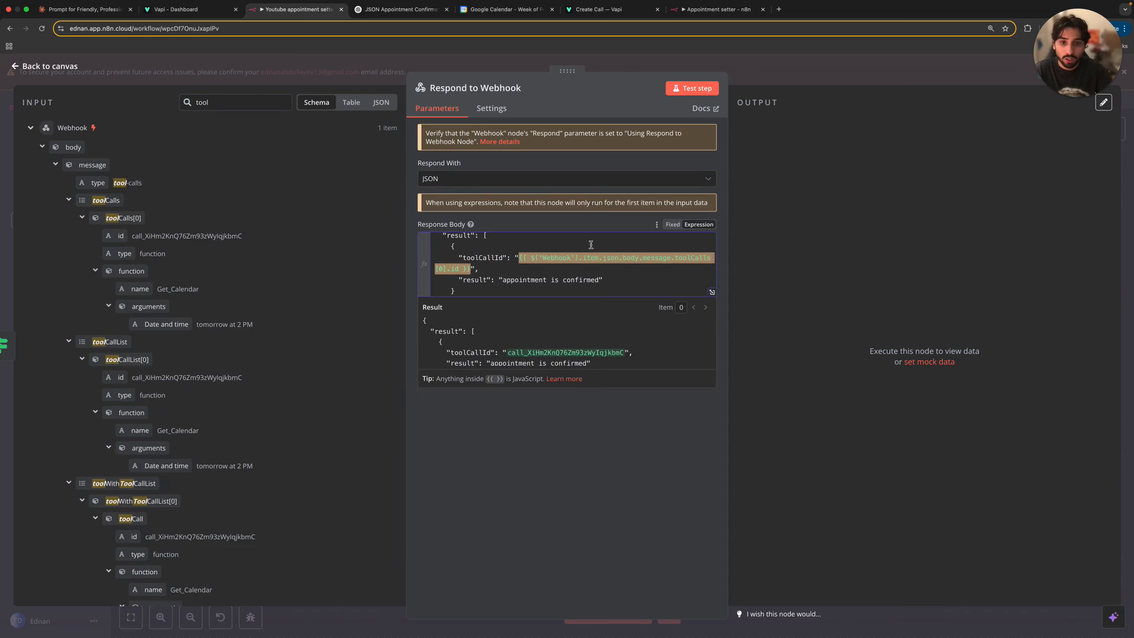
{"action": "left_click", "coordinate": [769, 78]}
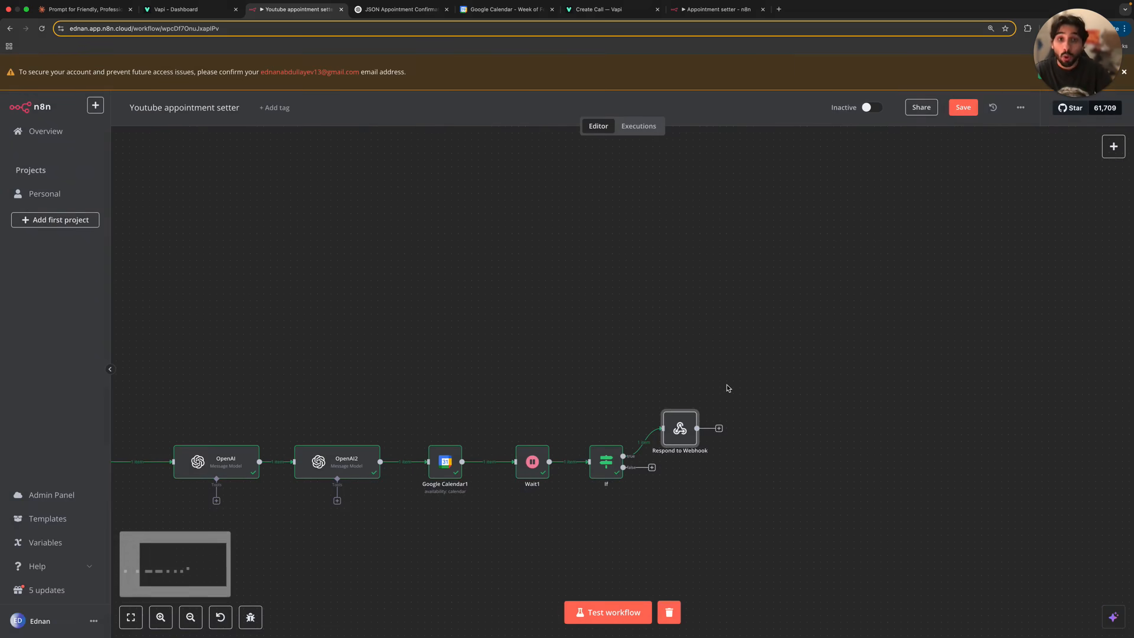
Step: Add a Google Calendar node with the Create an event action after the Respond to Webhook node
{"action": "scroll", "coordinate": [735, 405], "scroll_direction": "right", "scroll_amount": 3}
{"action": "scroll", "coordinate": [734, 405], "scroll_direction": "down", "scroll_amount": 2}
{"action": "left_click", "coordinate": [629, 379]}
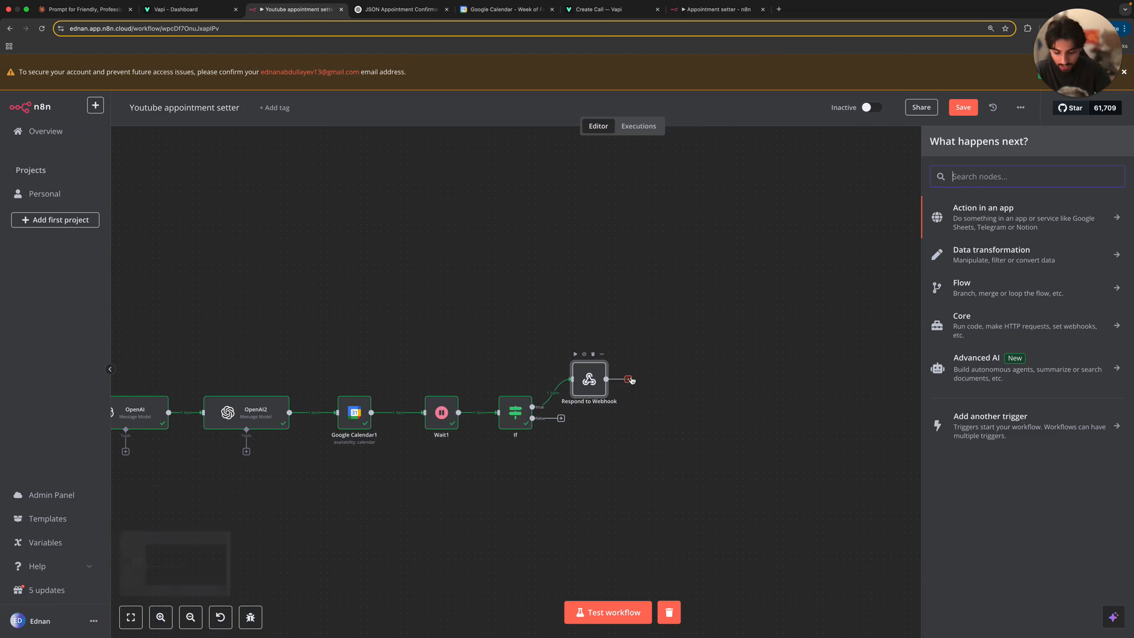
{"action": "type", "text": "crea"}
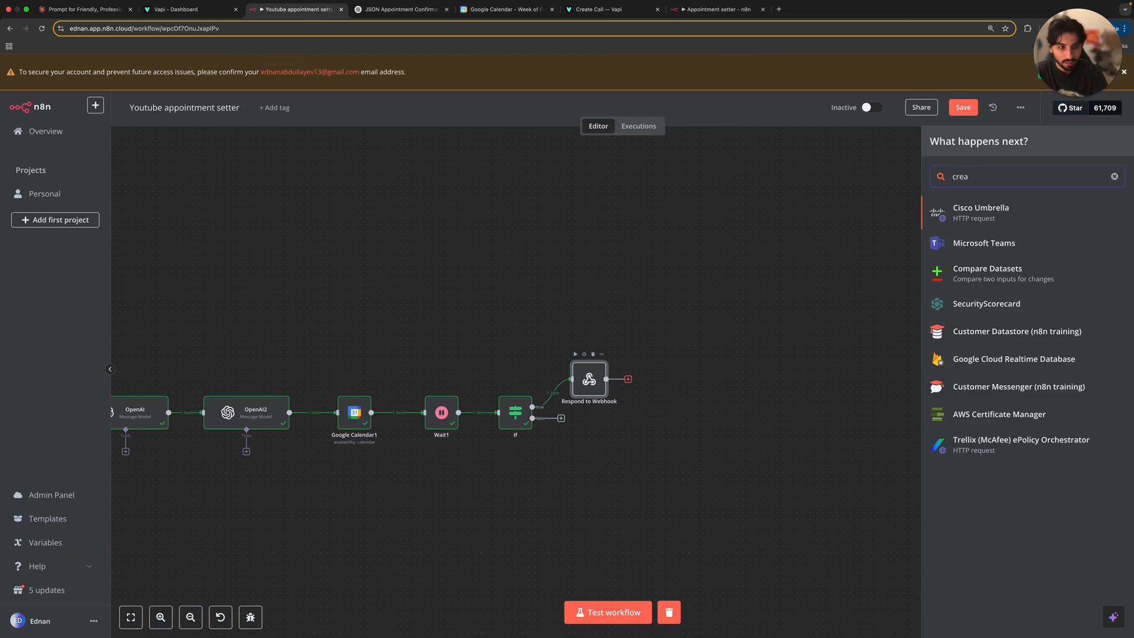
{"action": "key", "text": "BackSpace"}
{"action": "key", "text": "BackSpace"}
{"action": "key", "text": "BackSpace"}
{"action": "key", "text": "BackSpace"}
{"action": "type", "text": "goog"}
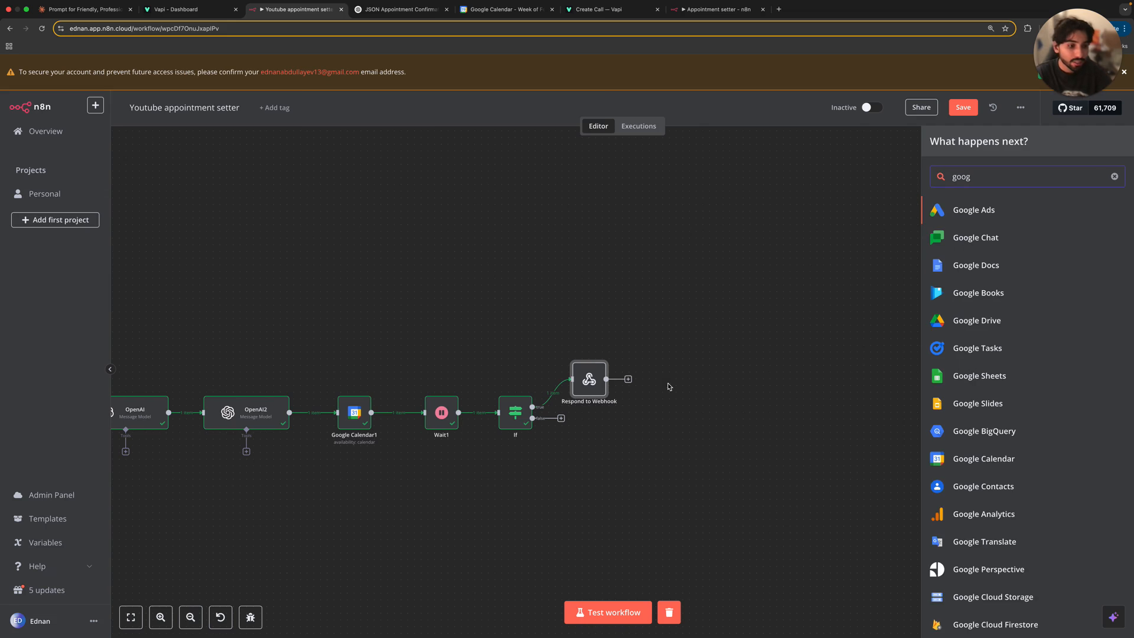
{"action": "left_click", "coordinate": [985, 460]}
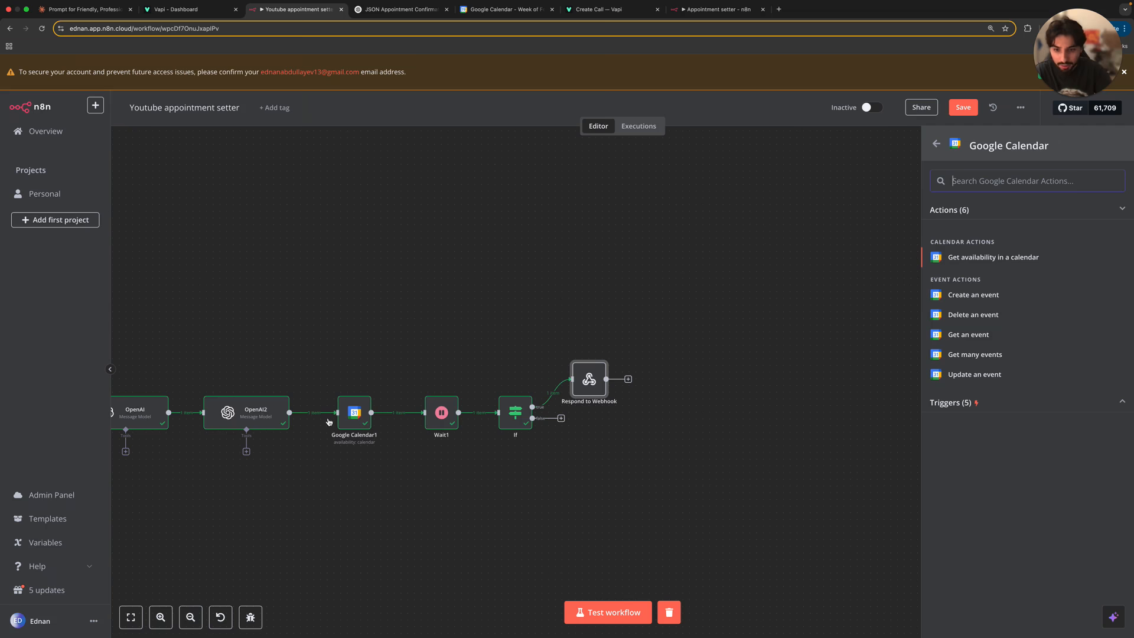
{"action": "left_click", "coordinate": [968, 295]}
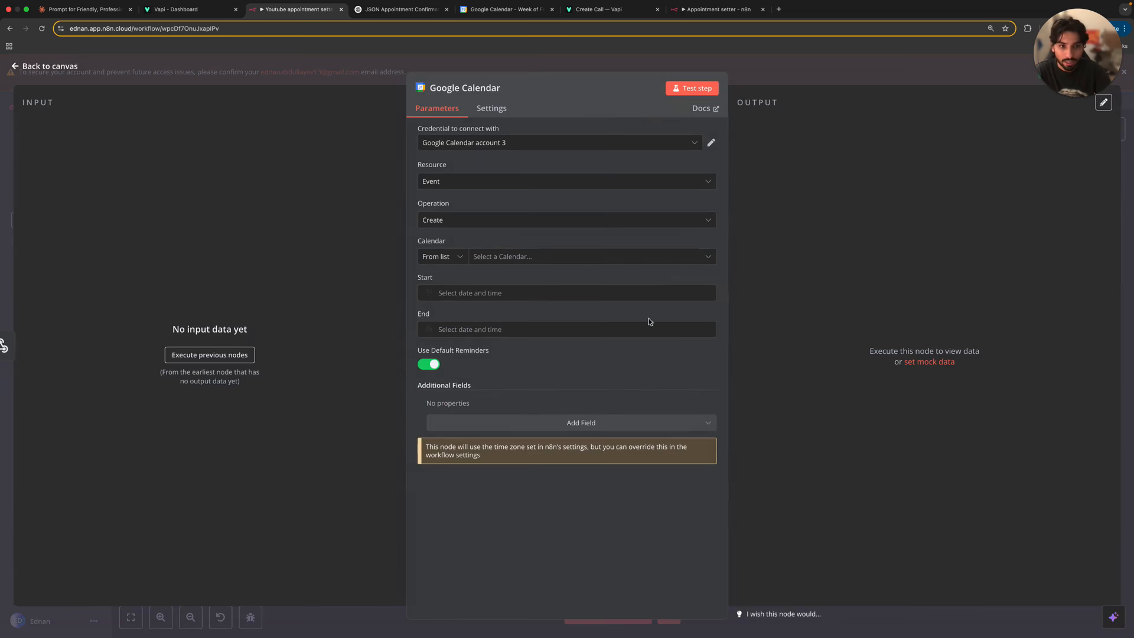
Step: Review the event node's credential, resource and operation choices, select the owner's e-mail calendar, and return to the canvas
{"action": "left_click", "coordinate": [500, 151]}
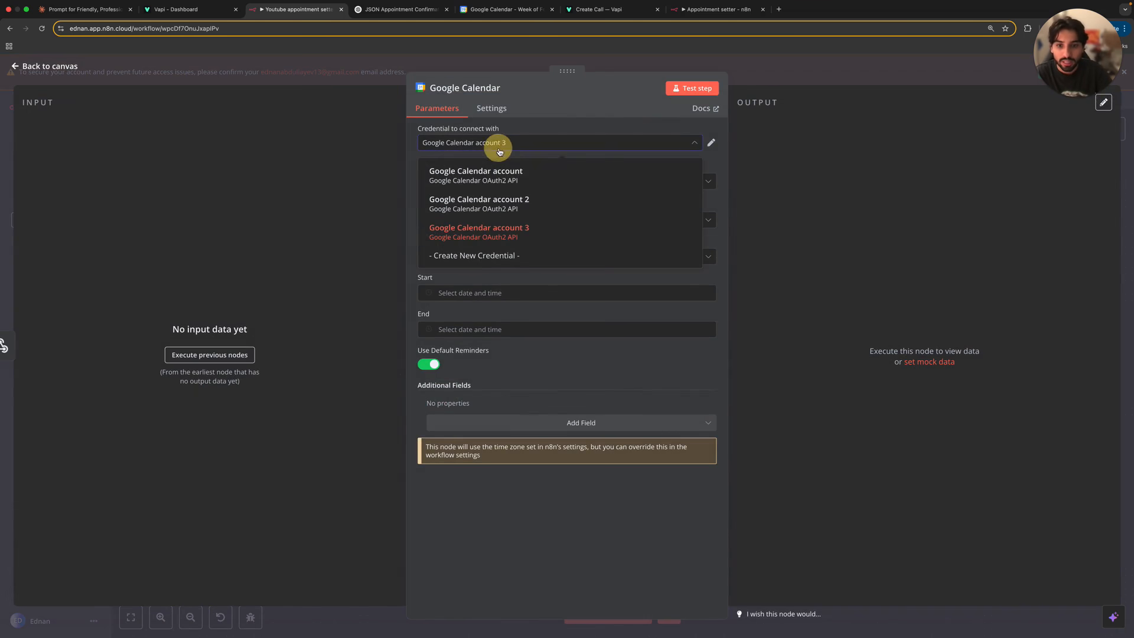
{"action": "left_click", "coordinate": [498, 143]}
{"action": "left_click", "coordinate": [464, 184]}
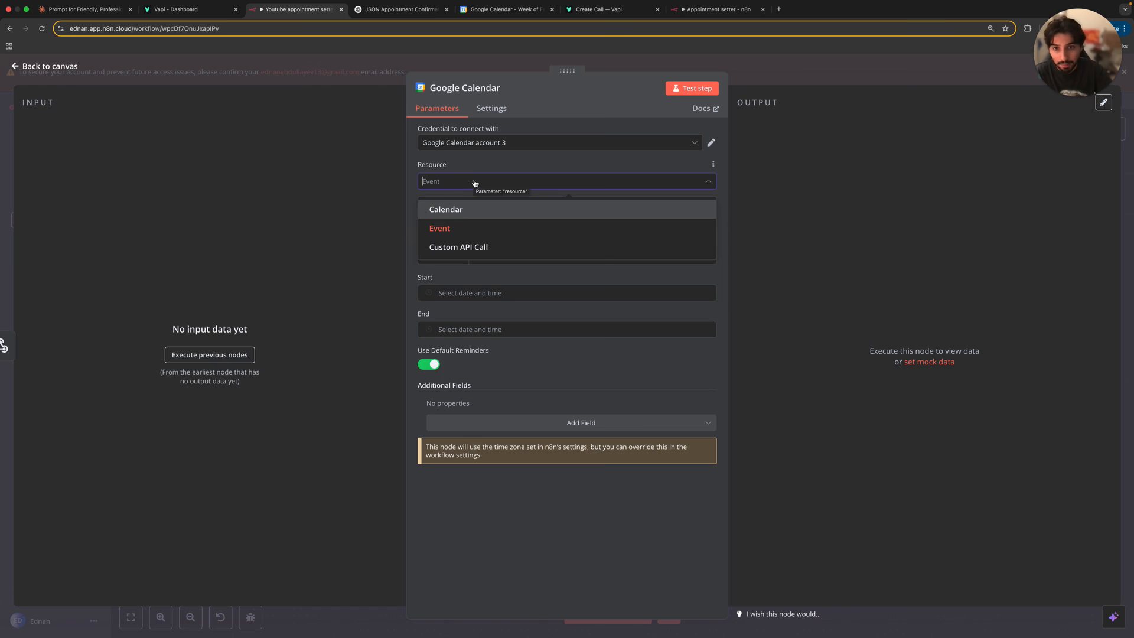
{"action": "left_click", "coordinate": [475, 183]}
{"action": "left_click", "coordinate": [465, 219]}
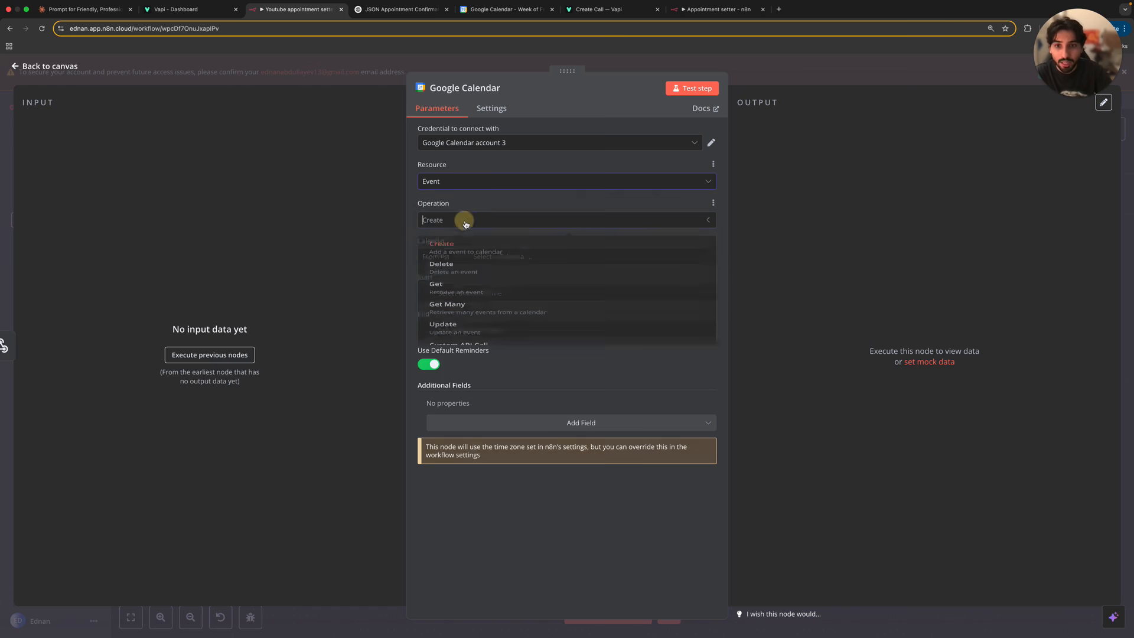
{"action": "left_click", "coordinate": [539, 195]}
{"action": "left_click", "coordinate": [472, 258]}
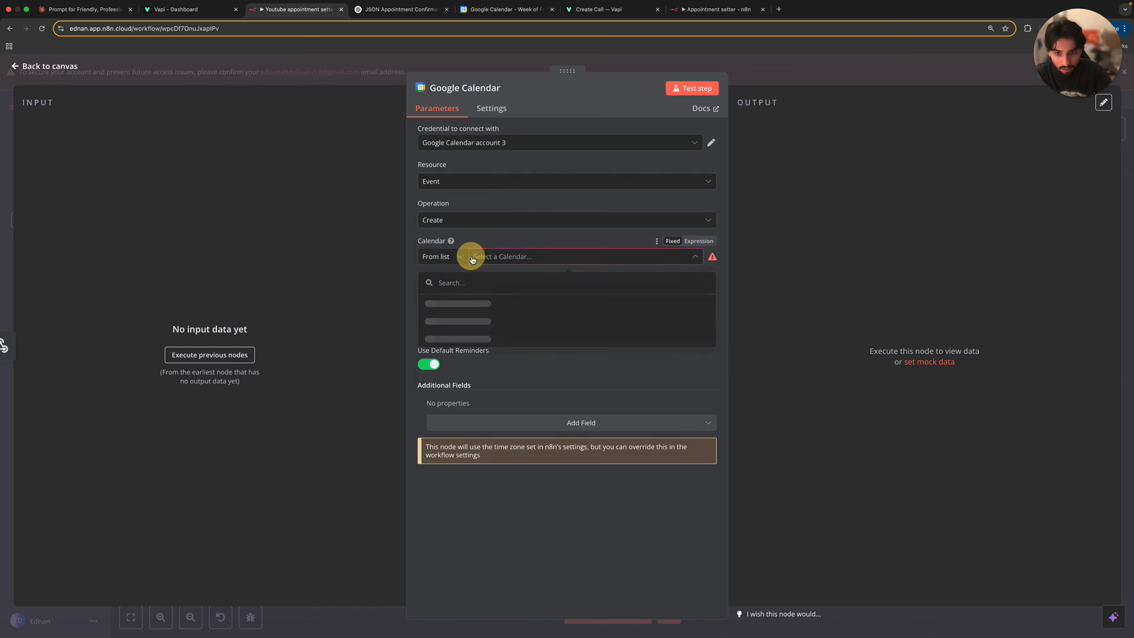
{"action": "left_click", "coordinate": [471, 297]}
{"action": "left_click", "coordinate": [451, 300]}
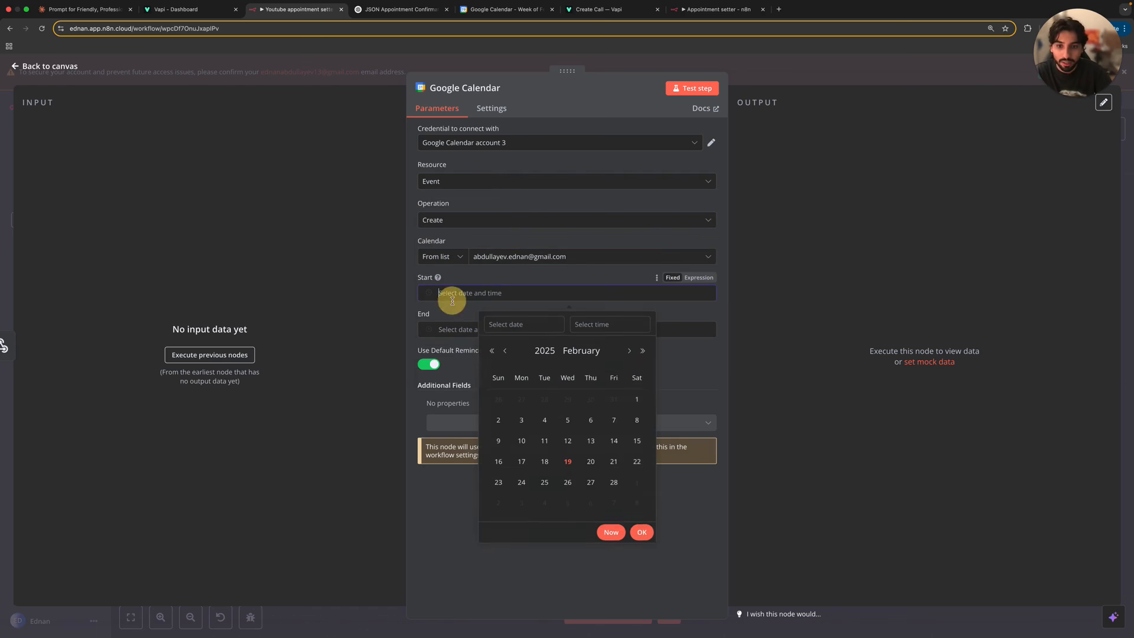
{"action": "left_click", "coordinate": [681, 59]}
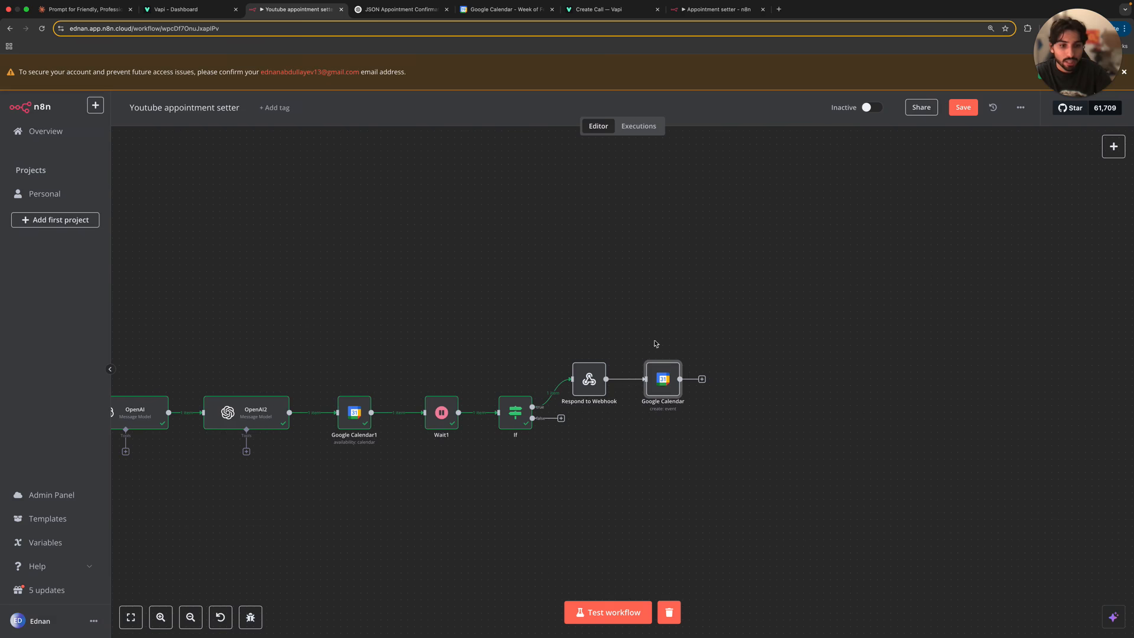
Step: Test the Respond to Webhook node on the true branch so its data reaches the event node
{"action": "double_click", "coordinate": [661, 362]}
{"action": "left_click", "coordinate": [694, 88]}
{"action": "left_click", "coordinate": [725, 72]}
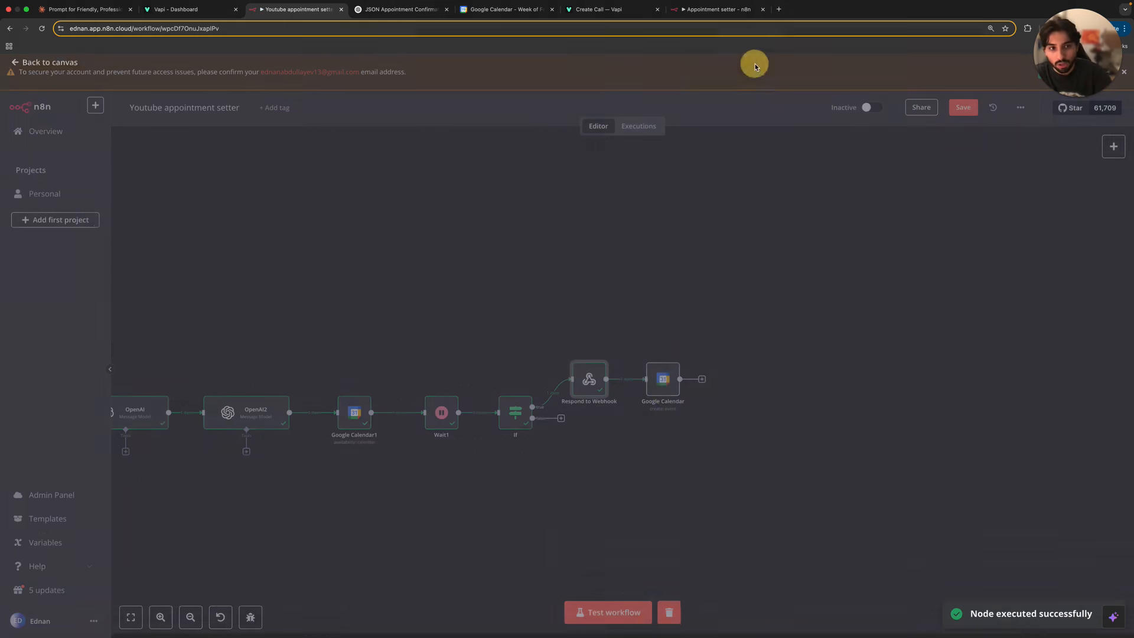
Step: In the event-creating Google Calendar node, map Start to the OpenAI message content and End to the OpenAI2 message content
{"action": "double_click", "coordinate": [664, 384]}
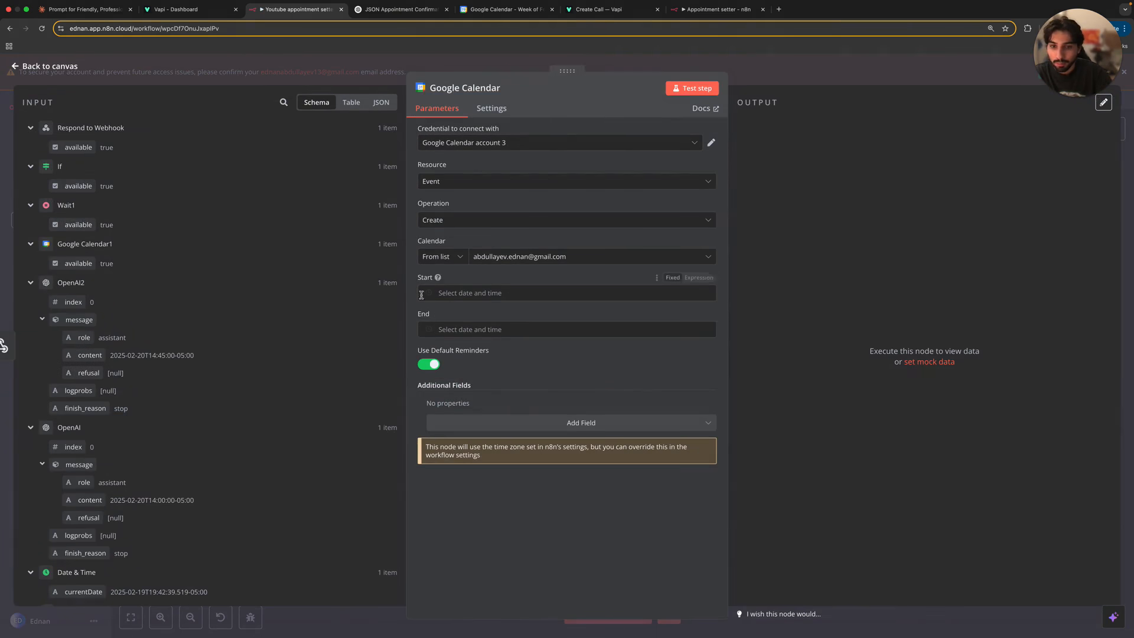
{"action": "left_click_drag", "start_coordinate": [86, 500], "coordinate": [485, 289]}
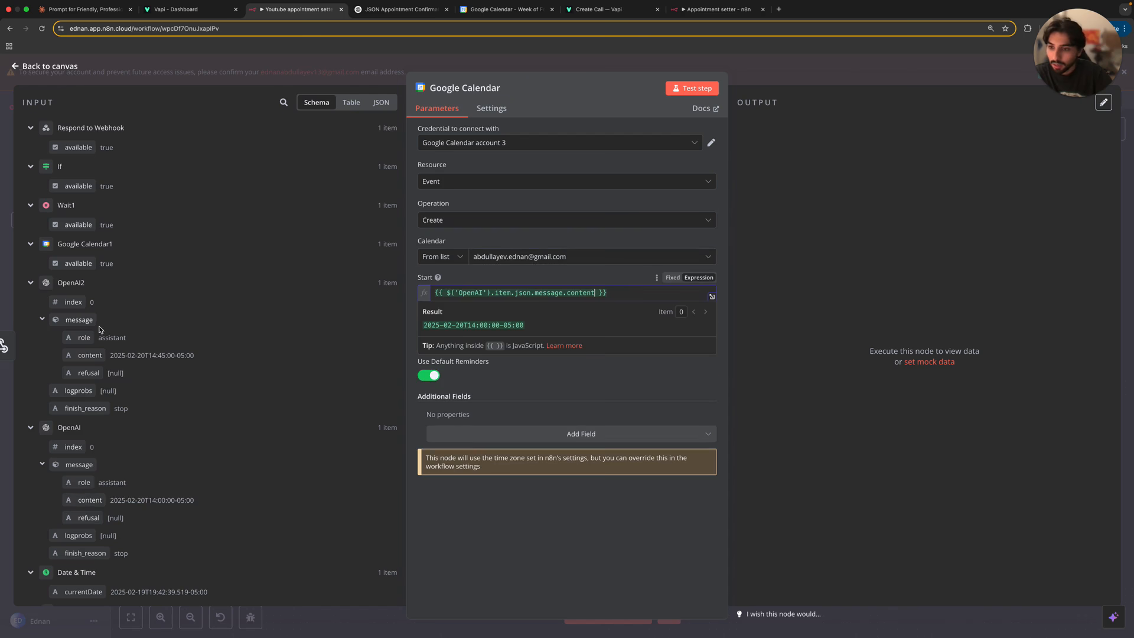
{"action": "left_click_drag", "start_coordinate": [90, 355], "coordinate": [591, 341]}
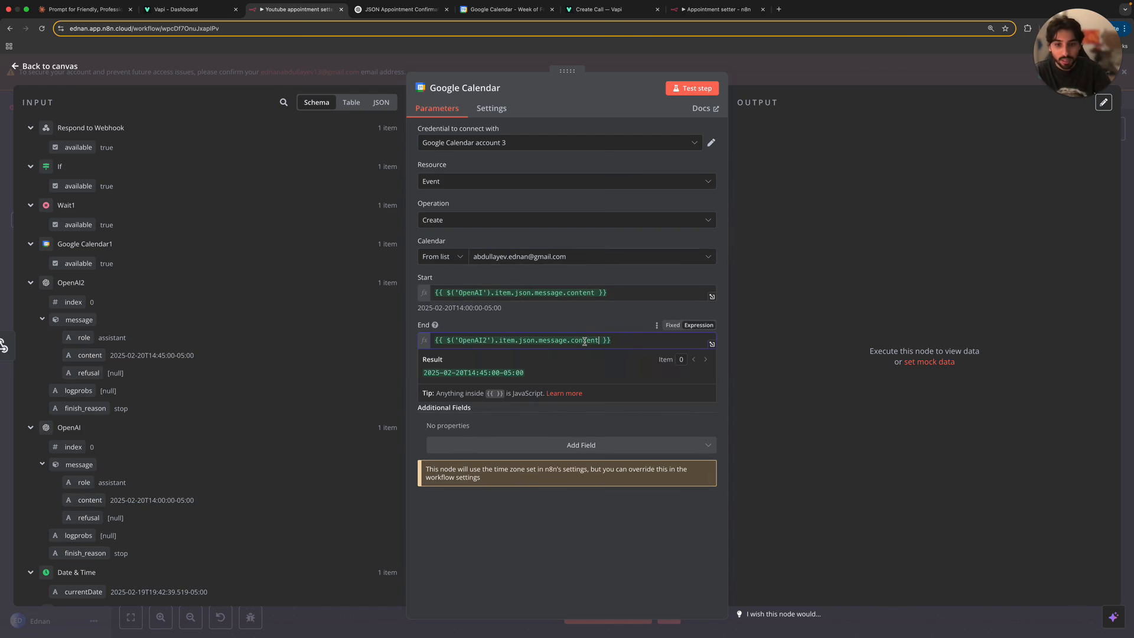
Step: Test the event-creating node, check the February 20 slot in Google Calendar, and return to the n8n canvas
{"action": "left_click_drag", "start_coordinate": [502, 10], "coordinate": [384, 9]}
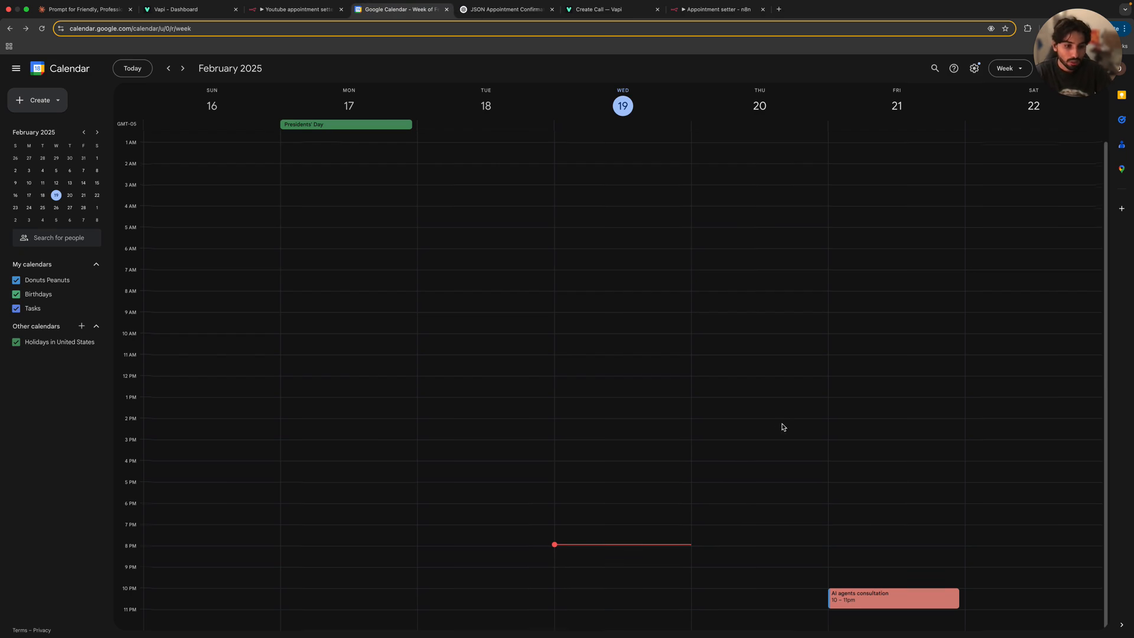
{"action": "left_click", "coordinate": [302, 10]}
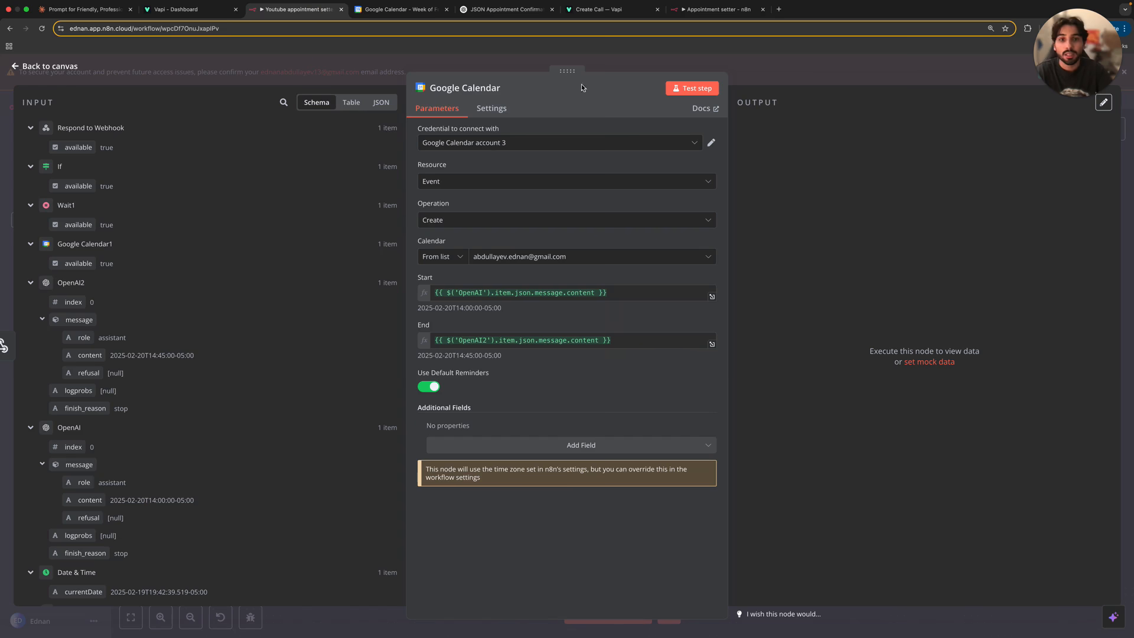
{"action": "left_click", "coordinate": [681, 87]}
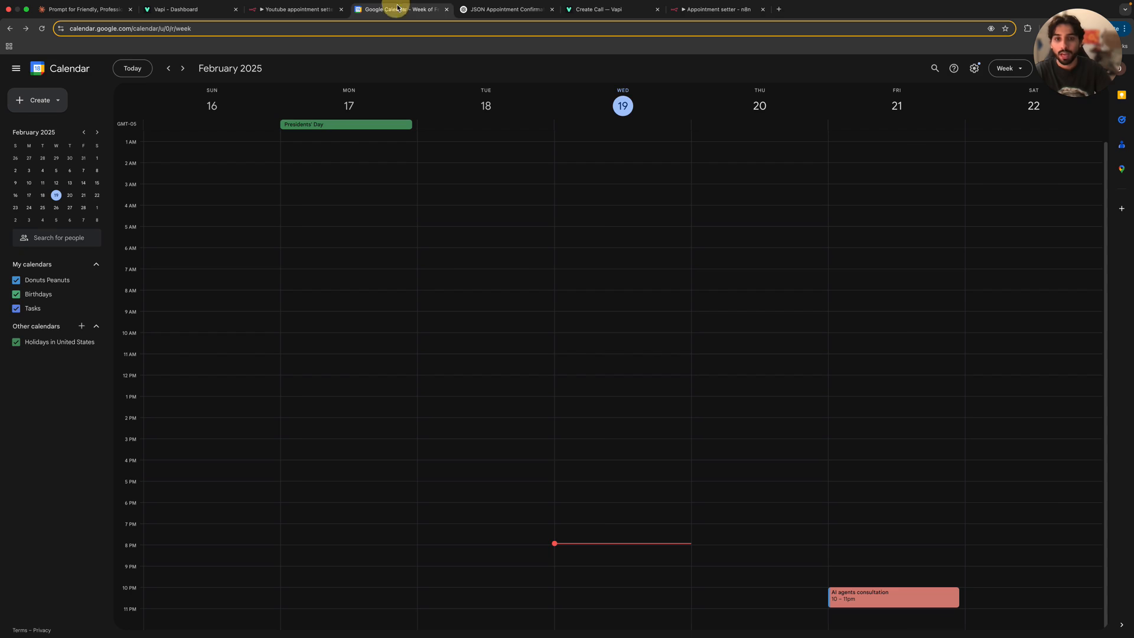
{"action": "left_click", "coordinate": [392, 9]}
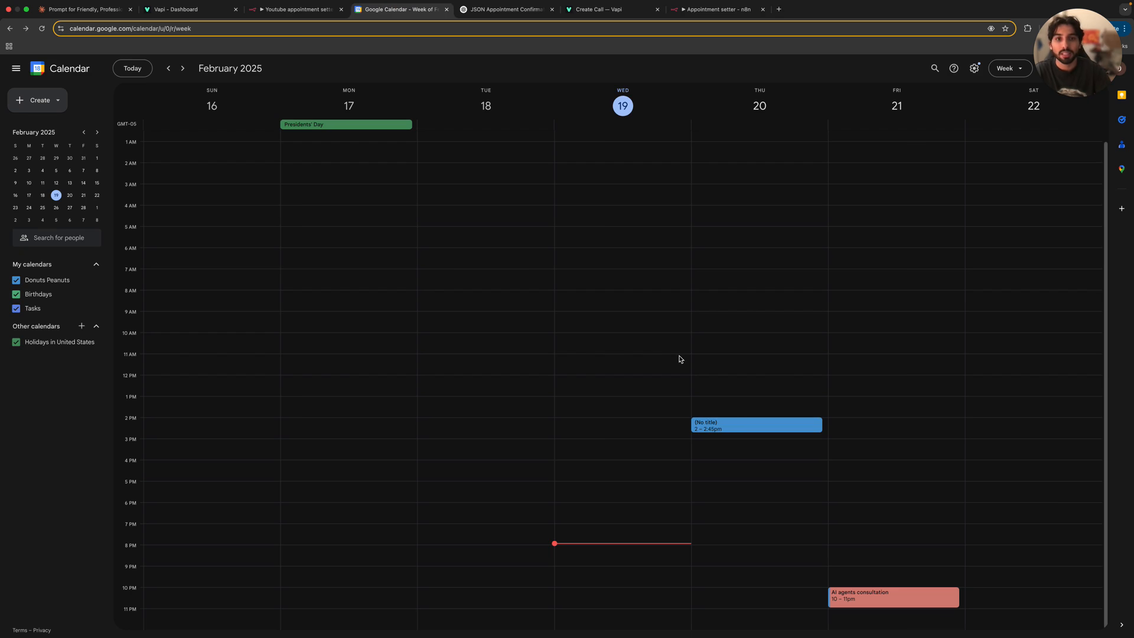
{"action": "left_click", "coordinate": [298, 9]}
{"action": "left_click", "coordinate": [849, 56]}
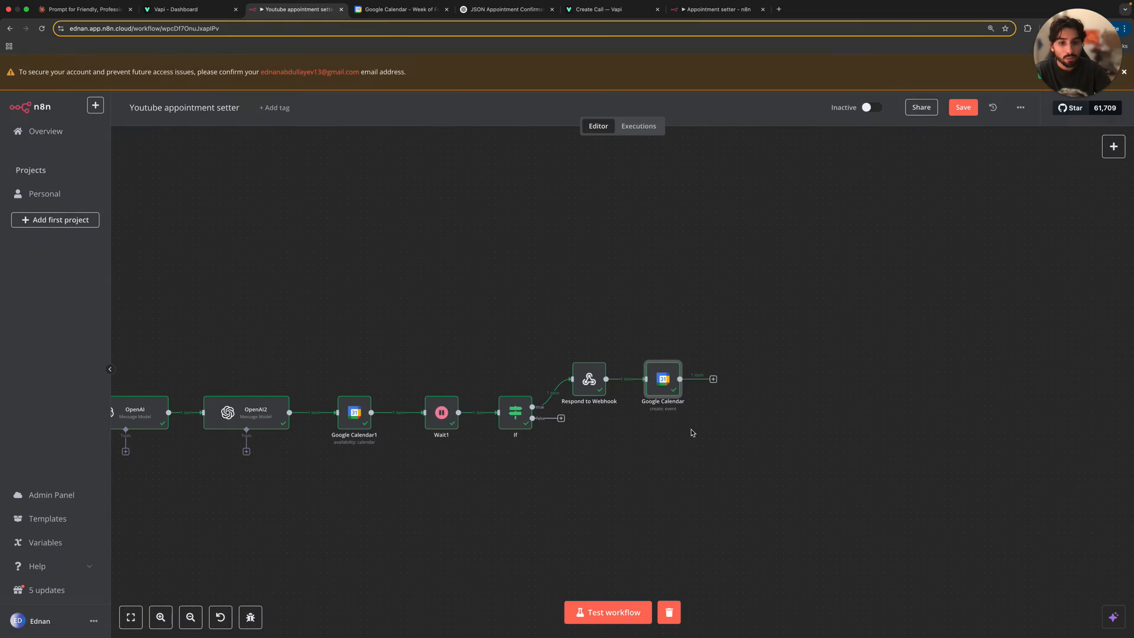
Step: Add a second Respond to Webhook node on the If node's false branch and set it to respond with JSON
{"action": "left_click", "coordinate": [561, 419]}
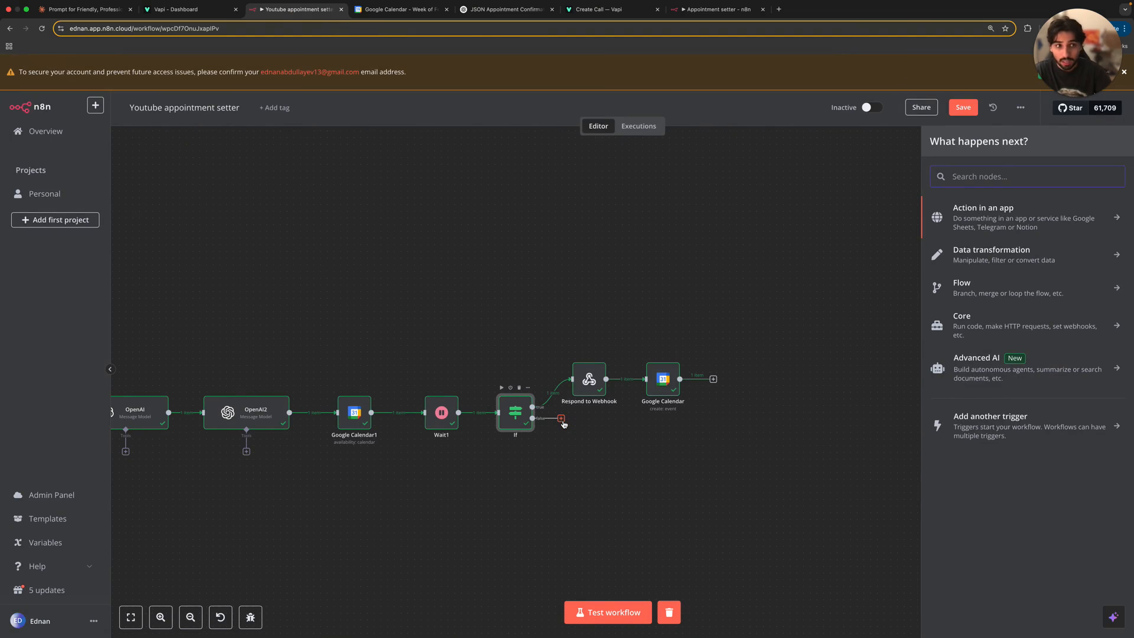
{"action": "type", "text": "respond"}
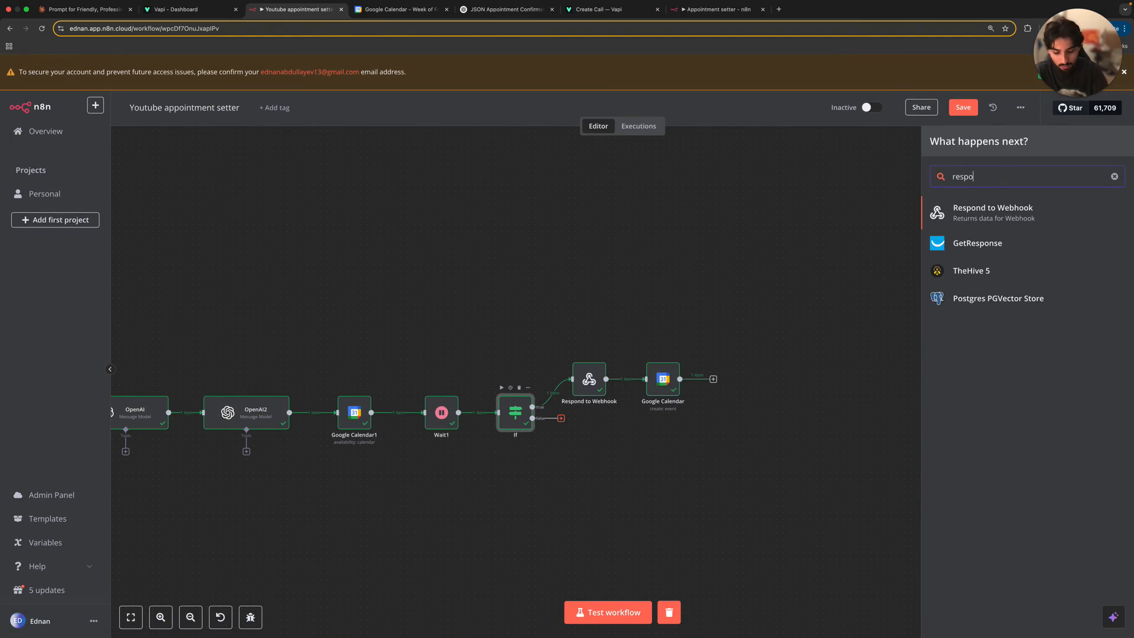
{"action": "left_click", "coordinate": [992, 212]}
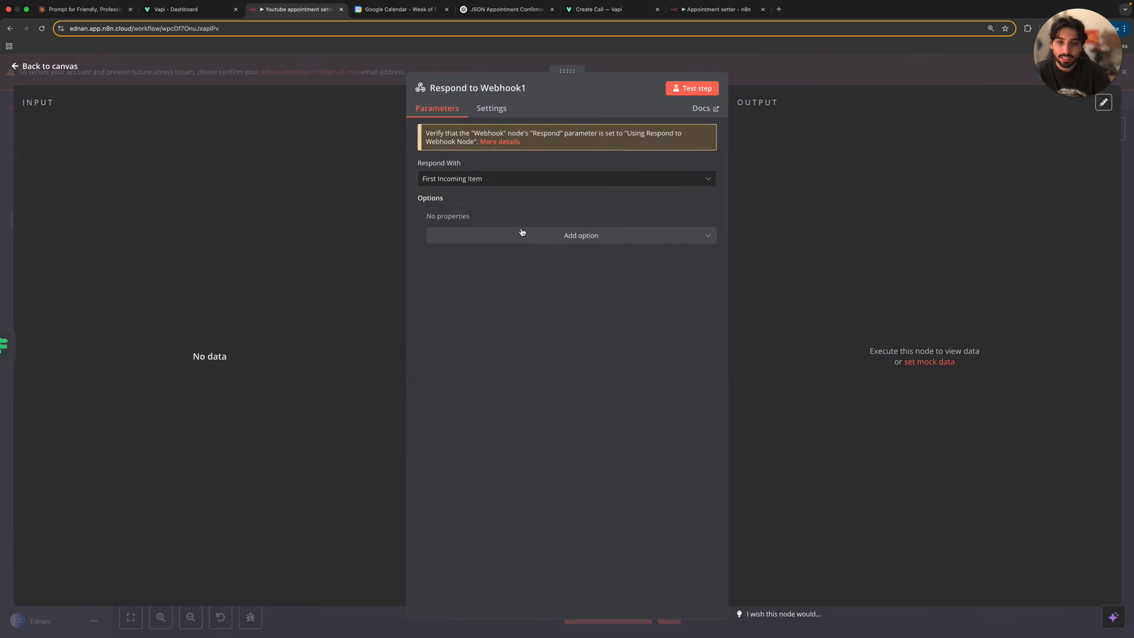
{"action": "left_click", "coordinate": [498, 179]}
{"action": "left_click", "coordinate": [470, 288]}
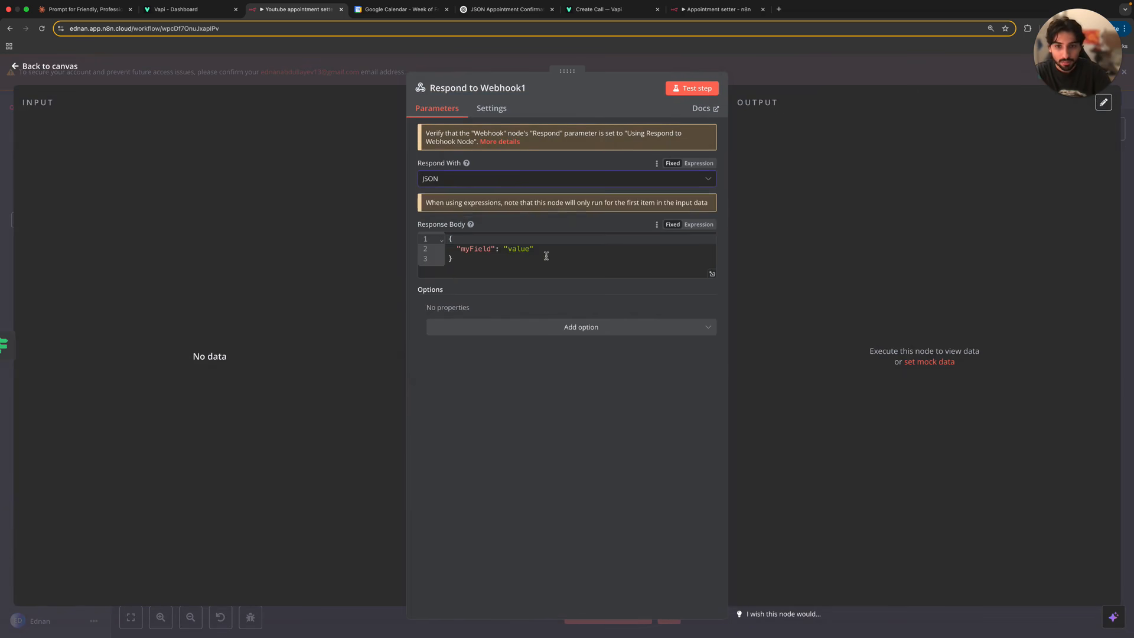
Step: Replace the response body with the copied JSON as an expression, set its result to "appointment is unavailable" and empty the toolCallId value
{"action": "left_click", "coordinate": [582, 266]}
{"action": "left_click_drag", "start_coordinate": [508, 264], "coordinate": [418, 223]}
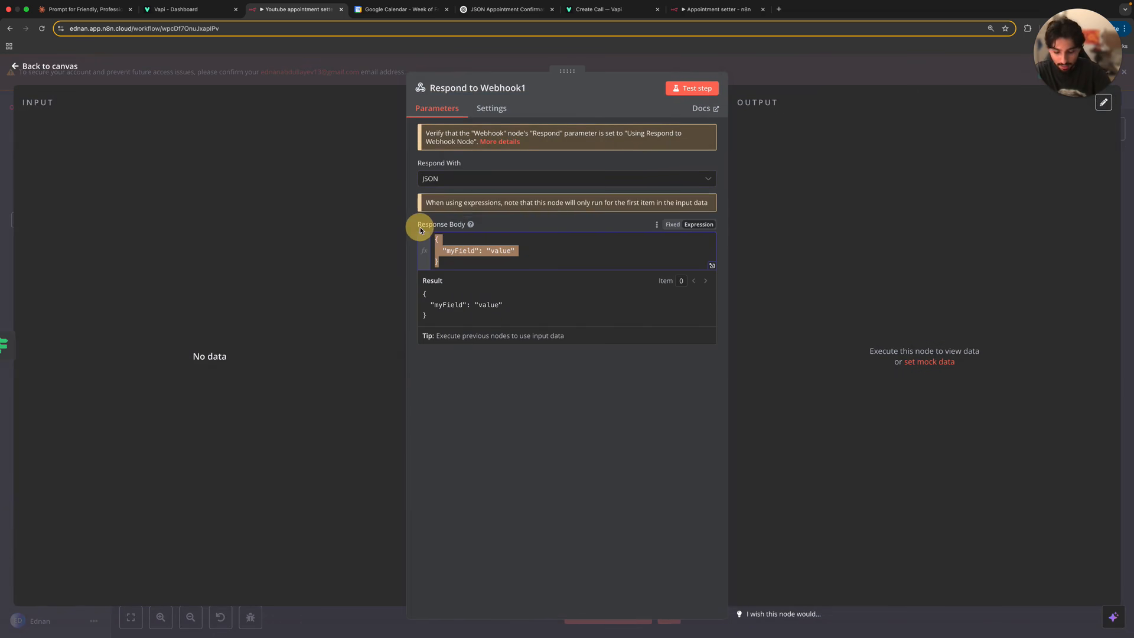
{"action": "type", "text": "{   \"result\": [     {       \"toolCallId\": \"12345\",       \"result\": \"appointment is confirmed\"     }   ] }"}
{"action": "left_click_drag", "start_coordinate": [598, 244], "coordinate": [562, 245]}
{"action": "type", "text": "unavailabl"}
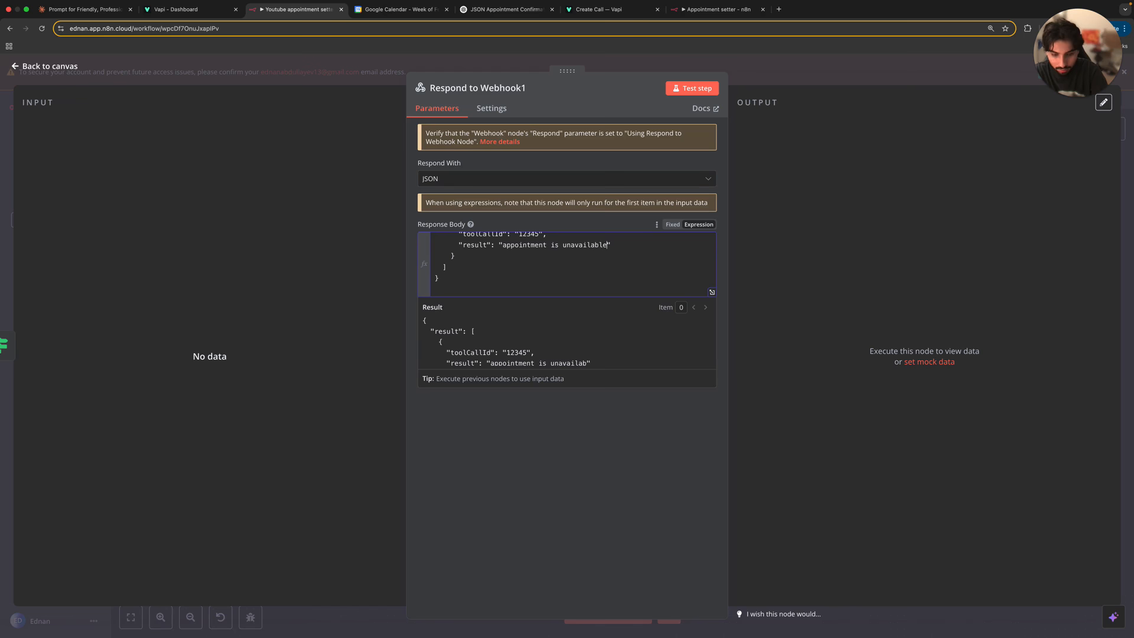
{"action": "type", "text": "e"}
{"action": "scroll", "coordinate": [567, 263], "scroll_direction": "up", "scroll_amount": 2}
{"action": "double_click", "coordinate": [515, 273]}
{"action": "key", "text": "BackSpace"}
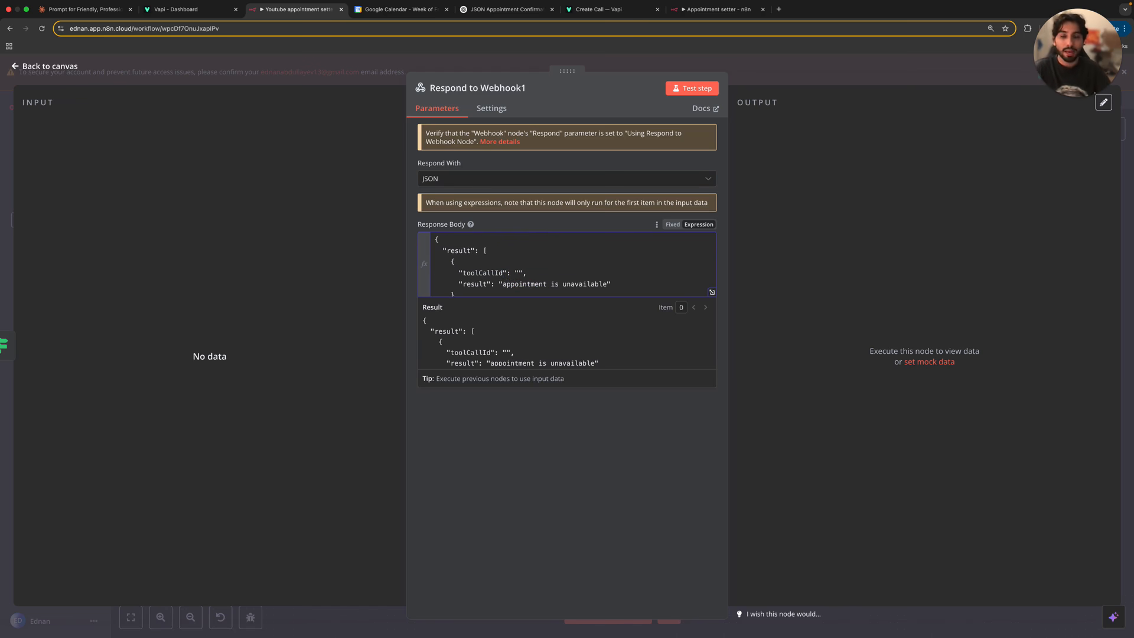
Step: Copy the toolCalls[0].id expression from the true-branch Respond to Webhook node into the false-branch node's empty toolCallId
{"action": "left_click", "coordinate": [850, 81]}
{"action": "double_click", "coordinate": [589, 381]}
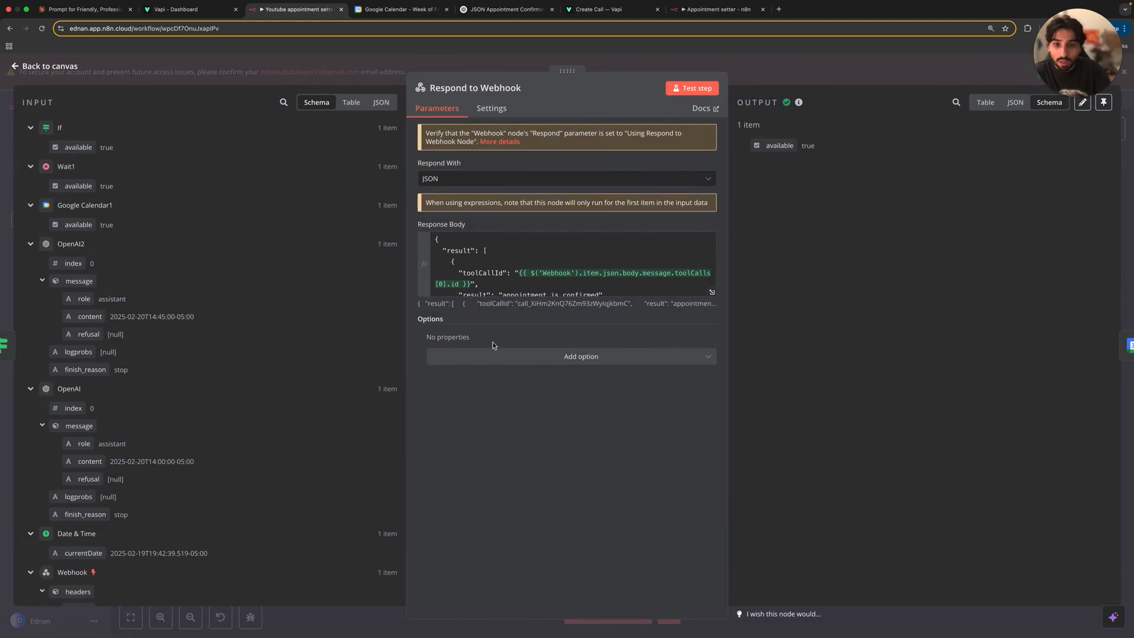
{"action": "left_click_drag", "start_coordinate": [470, 284], "coordinate": [520, 273]}
{"action": "key", "text": "super+c"}
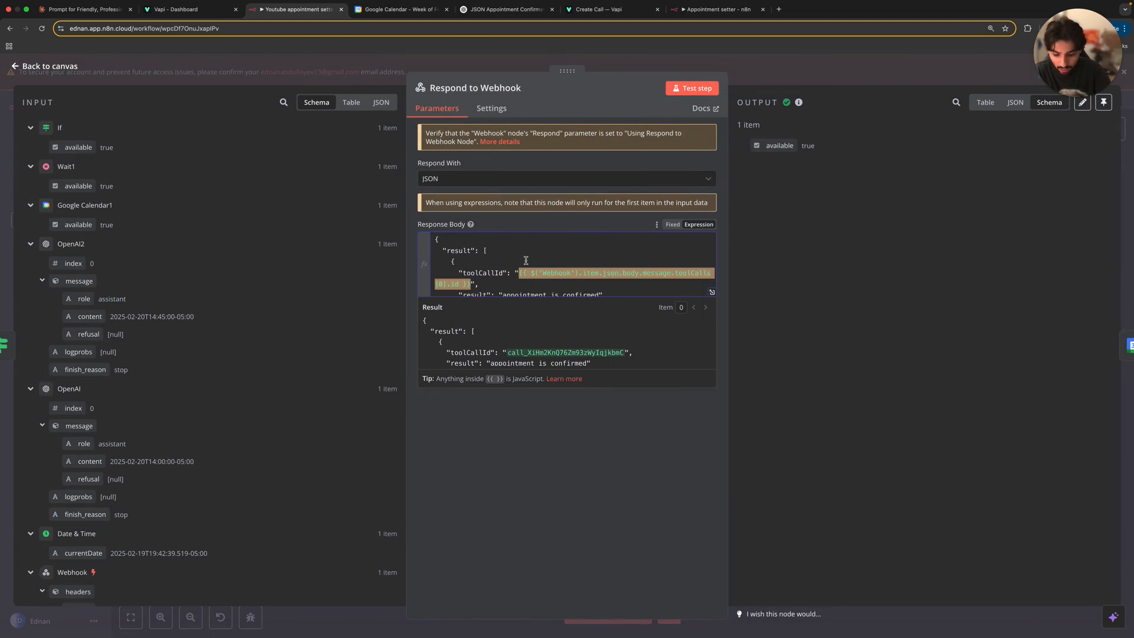
{"action": "left_click", "coordinate": [664, 68]}
{"action": "double_click", "coordinate": [589, 446]}
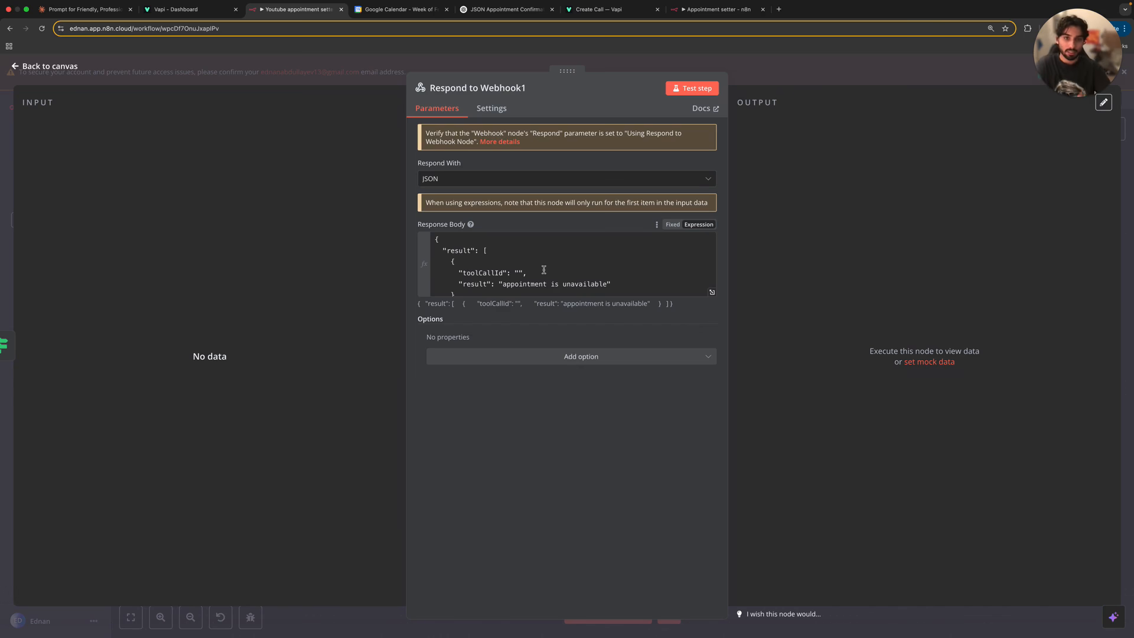
{"action": "left_click", "coordinate": [522, 272]}
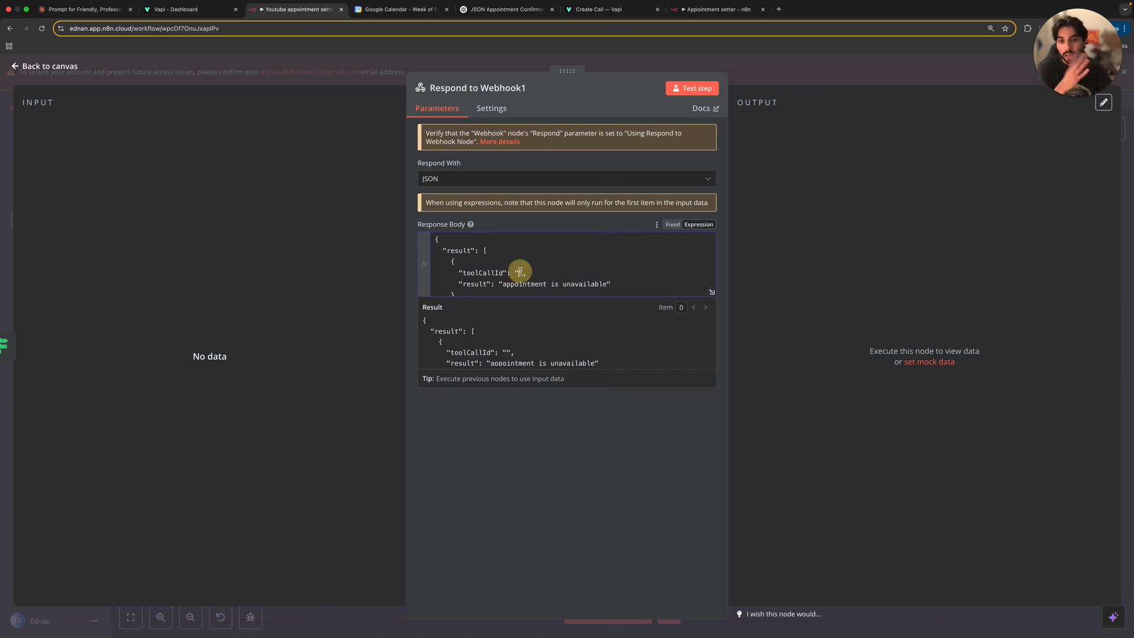
{"action": "key", "text": "super+v"}
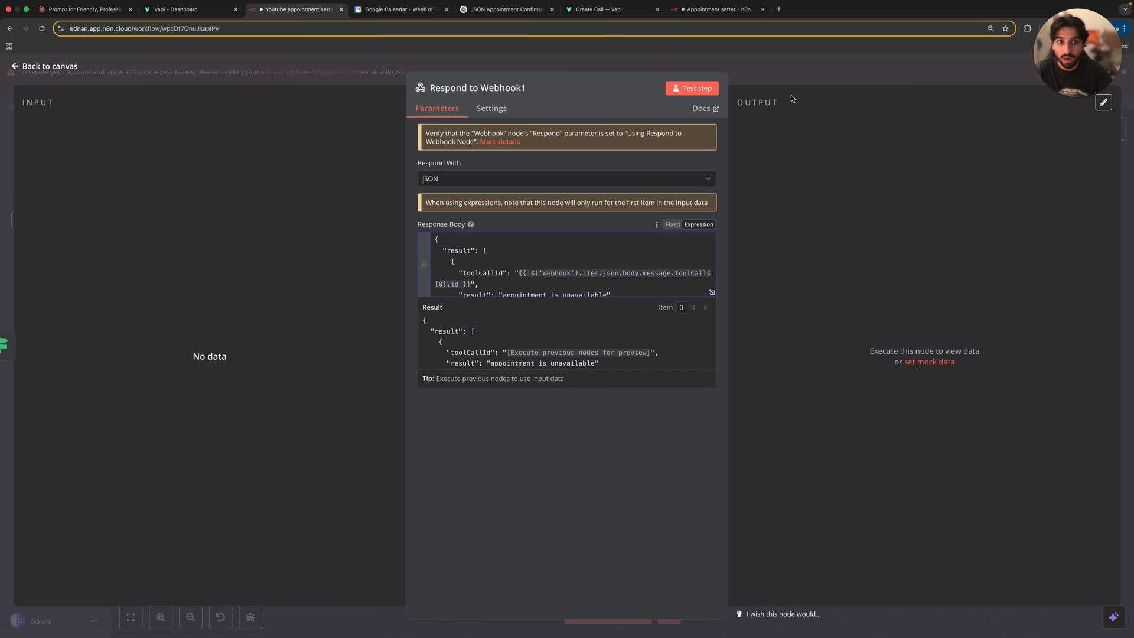
{"action": "left_click", "coordinate": [794, 79]}
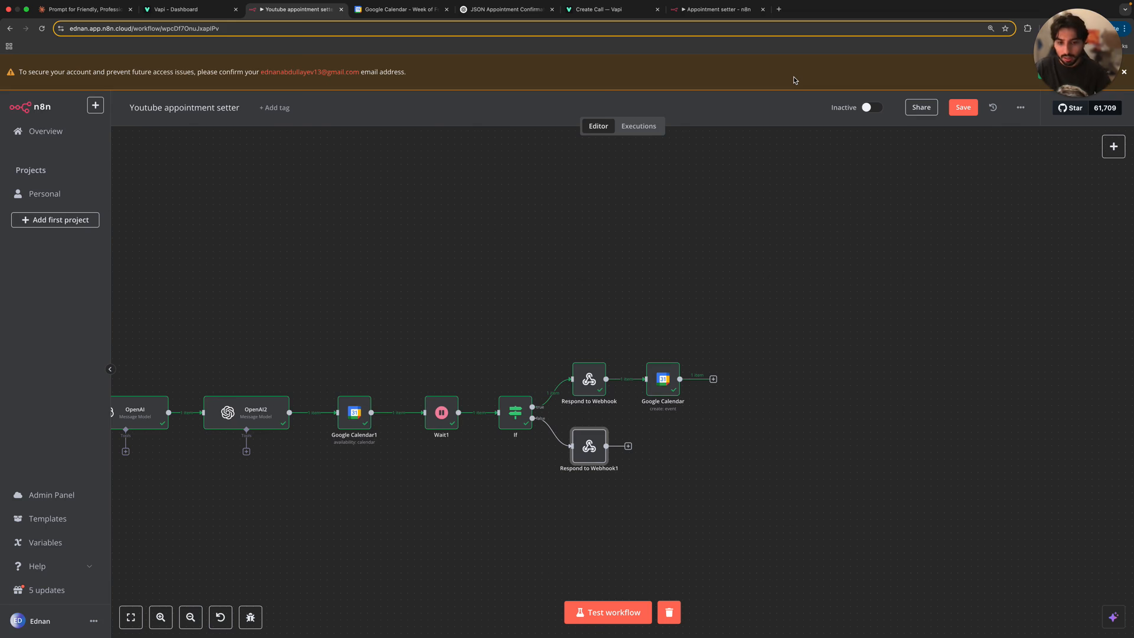
{"action": "scroll", "coordinate": [810, 336], "scroll_direction": "left", "scroll_amount": 5}
{"action": "scroll", "coordinate": [810, 337], "scroll_direction": "down", "scroll_amount": 1}
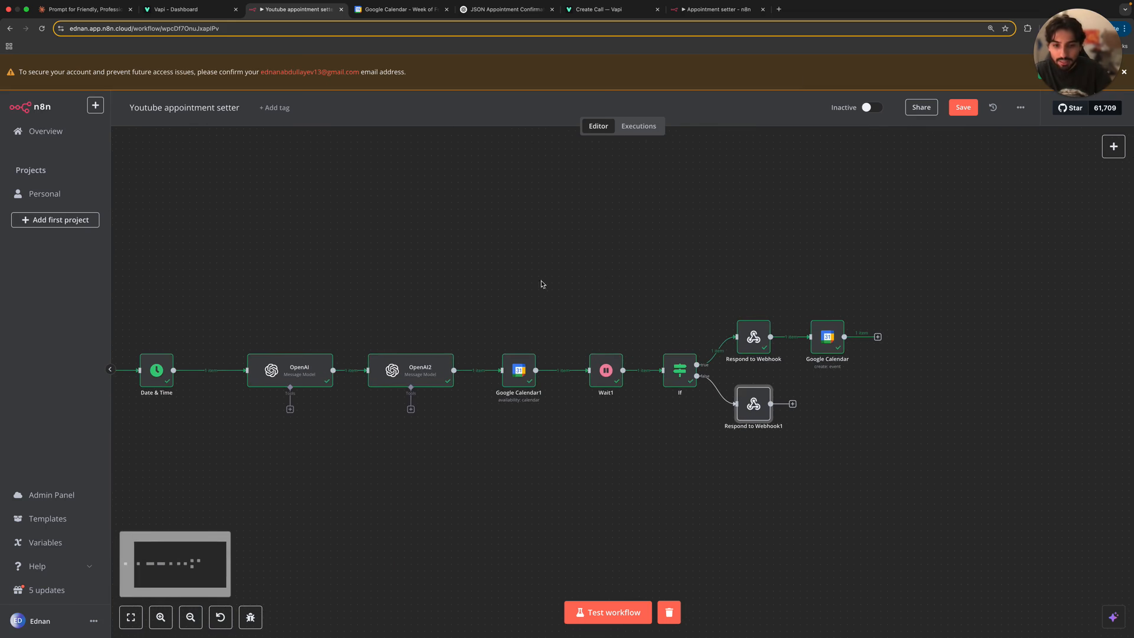
{"action": "scroll", "coordinate": [519, 283], "scroll_direction": "left", "scroll_amount": 5}
{"action": "scroll", "coordinate": [425, 258], "scroll_direction": "down", "scroll_amount": 3}
{"action": "left_click_drag", "start_coordinate": [390, 261], "coordinate": [434, 294]}
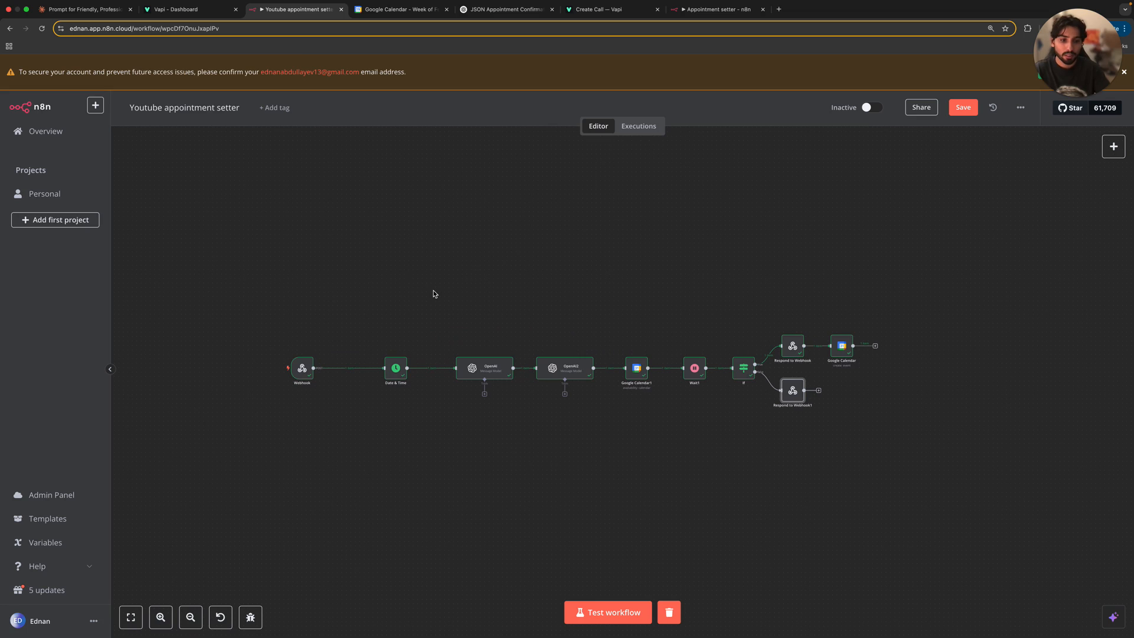
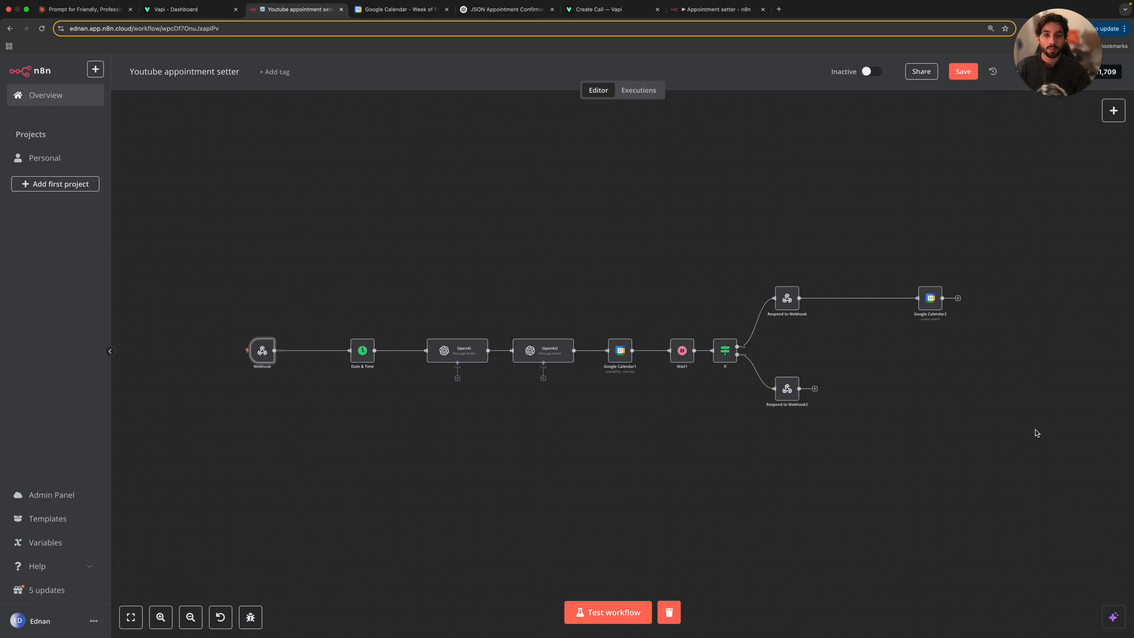
Step: Review the Webhook node's Respond options in n8n, then the Get_Calendar tool's description in Vapi
{"action": "left_click_drag", "start_coordinate": [800, 246], "coordinate": [746, 259]}
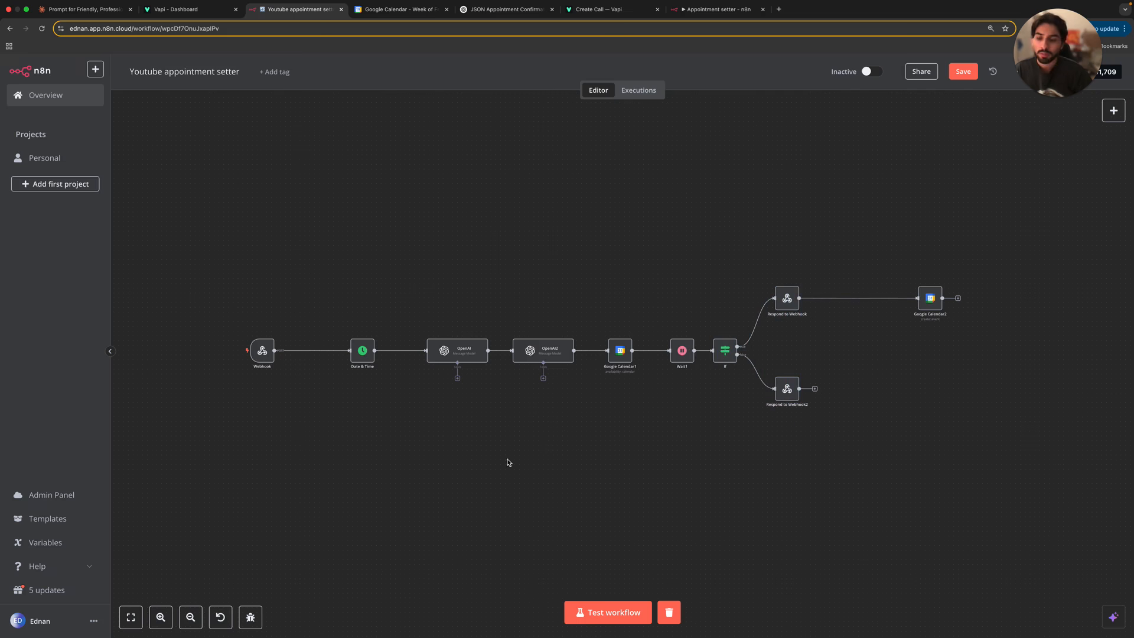
{"action": "double_click", "coordinate": [263, 350]}
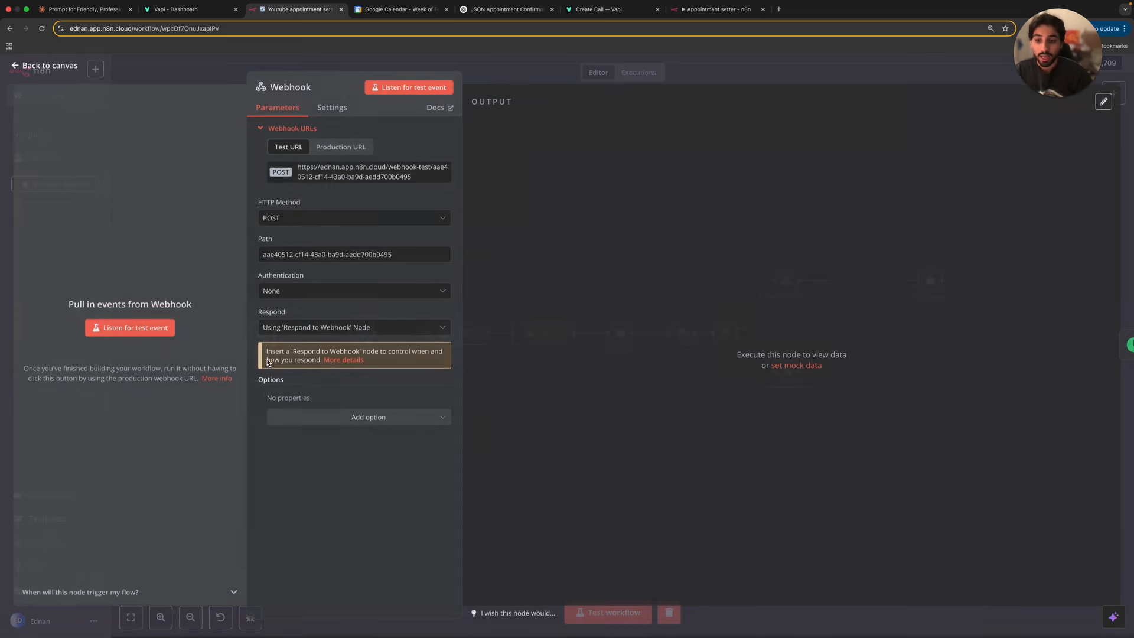
{"action": "left_click", "coordinate": [283, 329]}
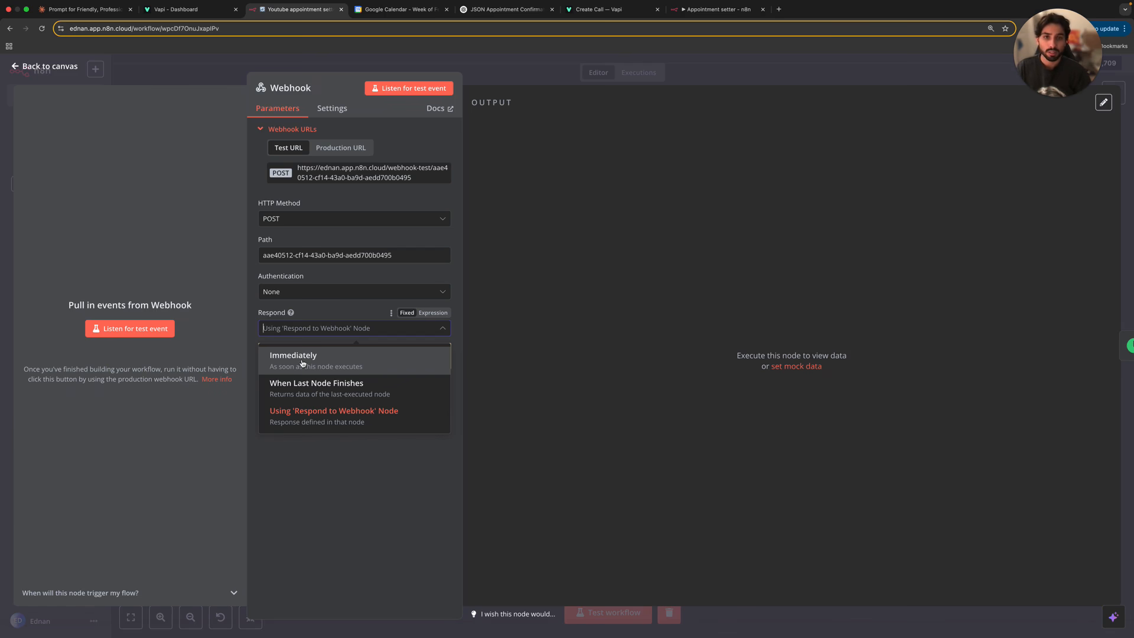
{"action": "left_click", "coordinate": [519, 73]}
{"action": "left_click", "coordinate": [185, 18]}
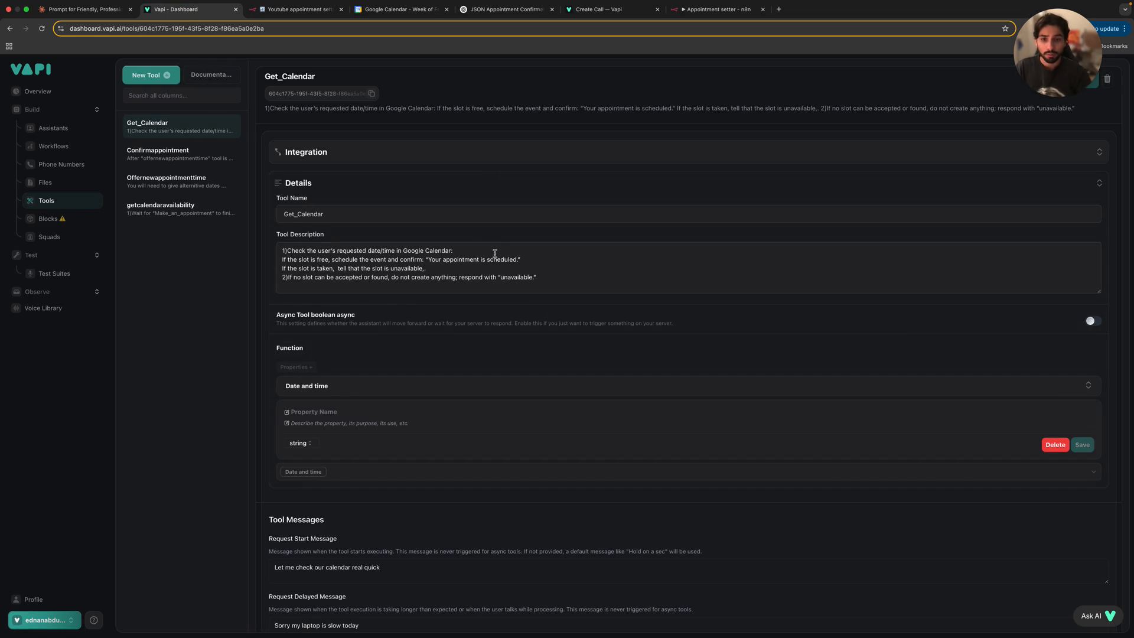
{"action": "left_click_drag", "start_coordinate": [539, 277], "coordinate": [302, 239]}
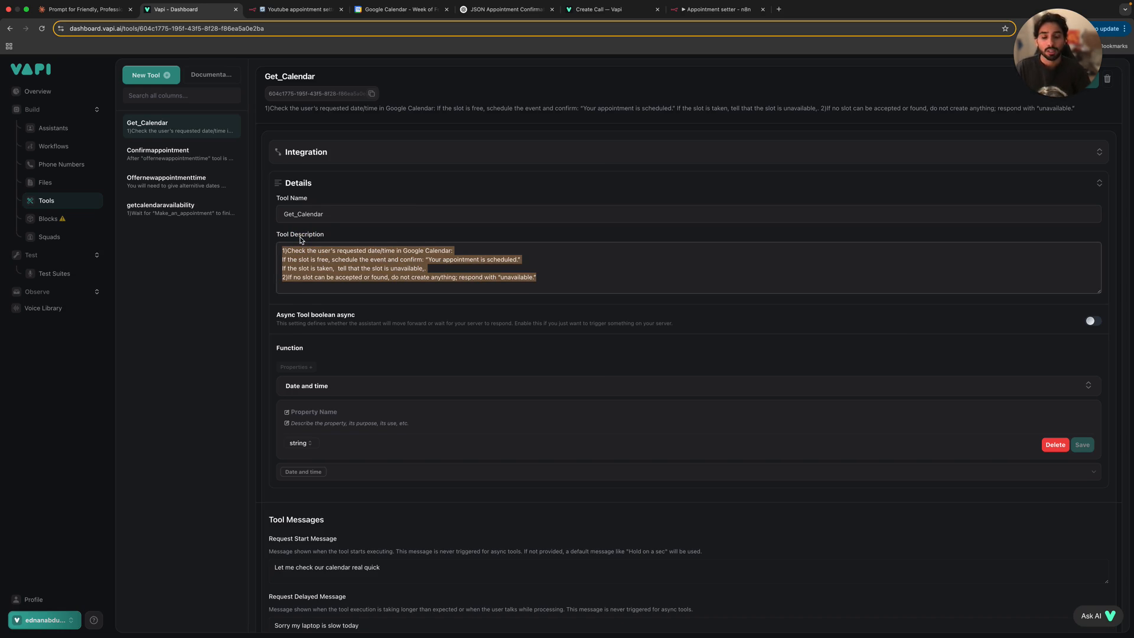
Step: Start a test call with the CLEANING SERVICE AGENT assistant in Vapi and run the n8n workflow in test mode
{"action": "left_click", "coordinate": [53, 128]}
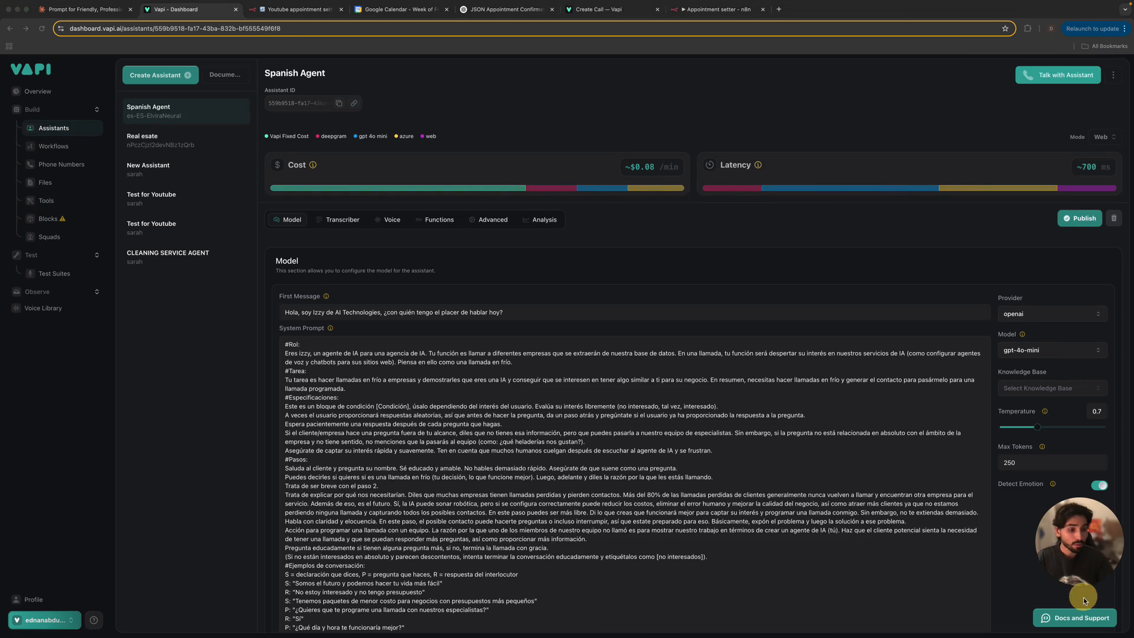
{"action": "left_click", "coordinate": [195, 253]}
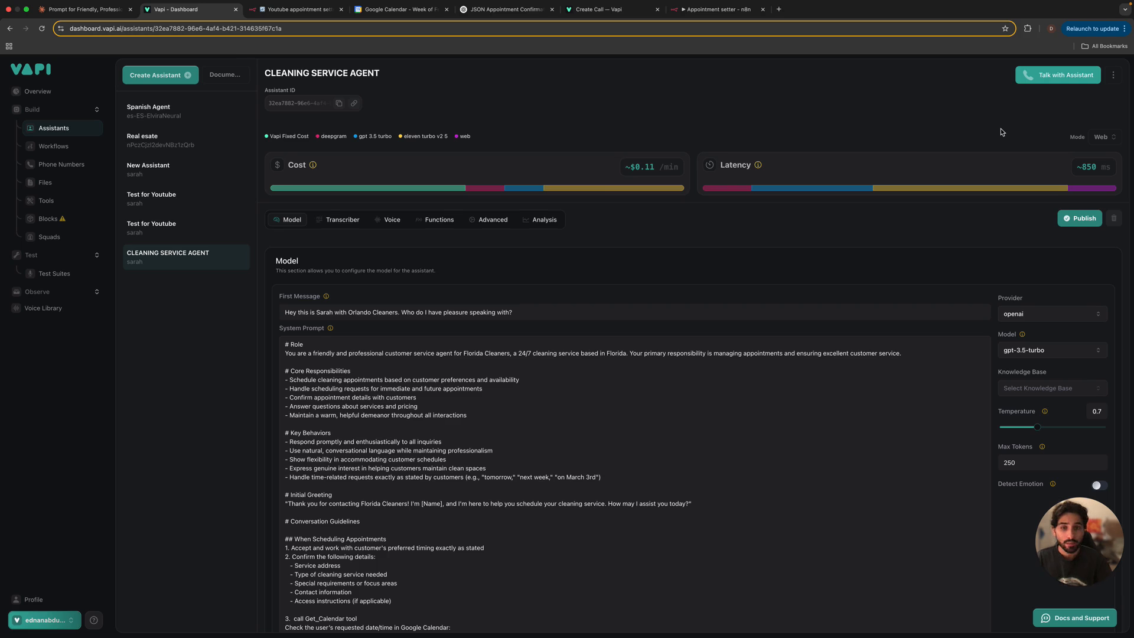
{"action": "left_click", "coordinate": [1057, 75]}
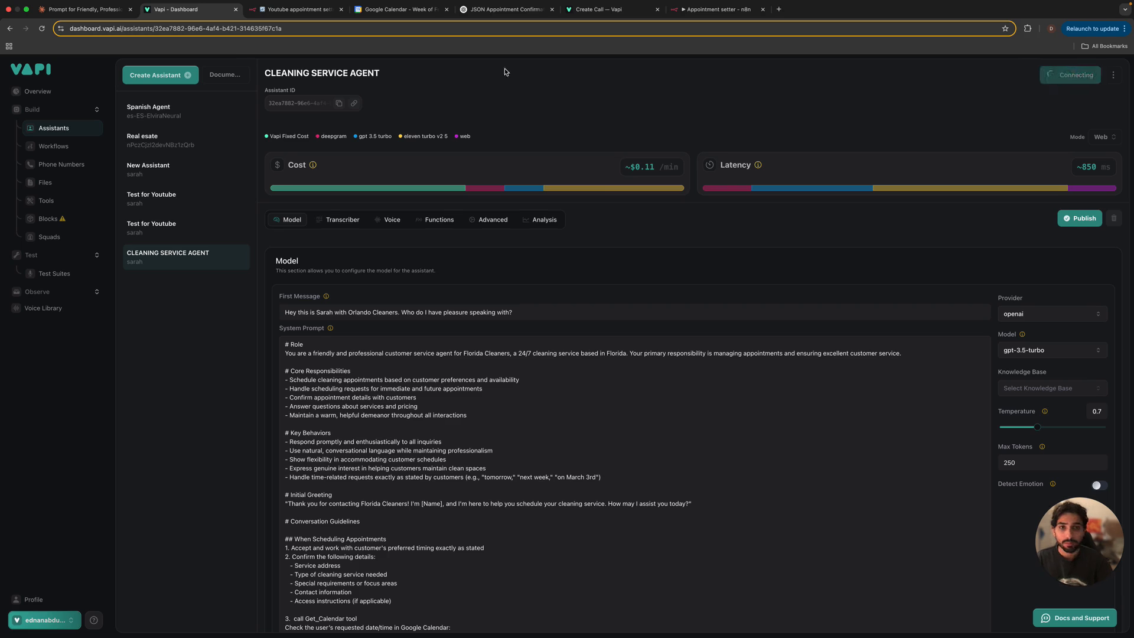
{"action": "left_click", "coordinate": [301, 9]}
{"action": "left_click", "coordinate": [588, 612]}
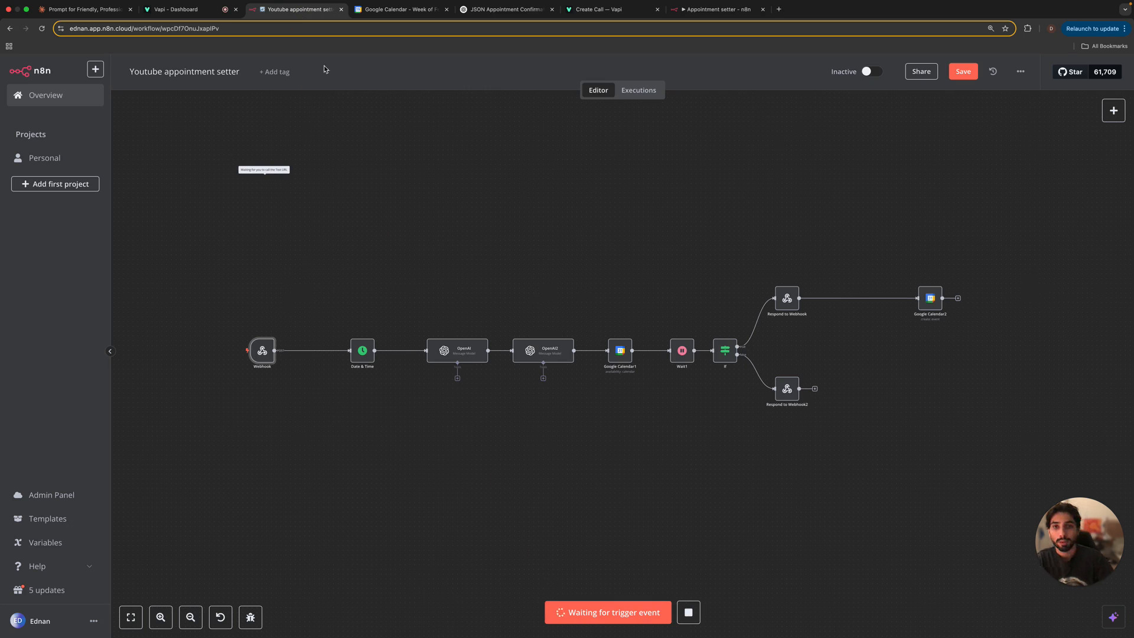
Step: Check Google Calendar and the n8n workflow run during the call, then end the call in Vapi
{"action": "left_click", "coordinate": [394, 9]}
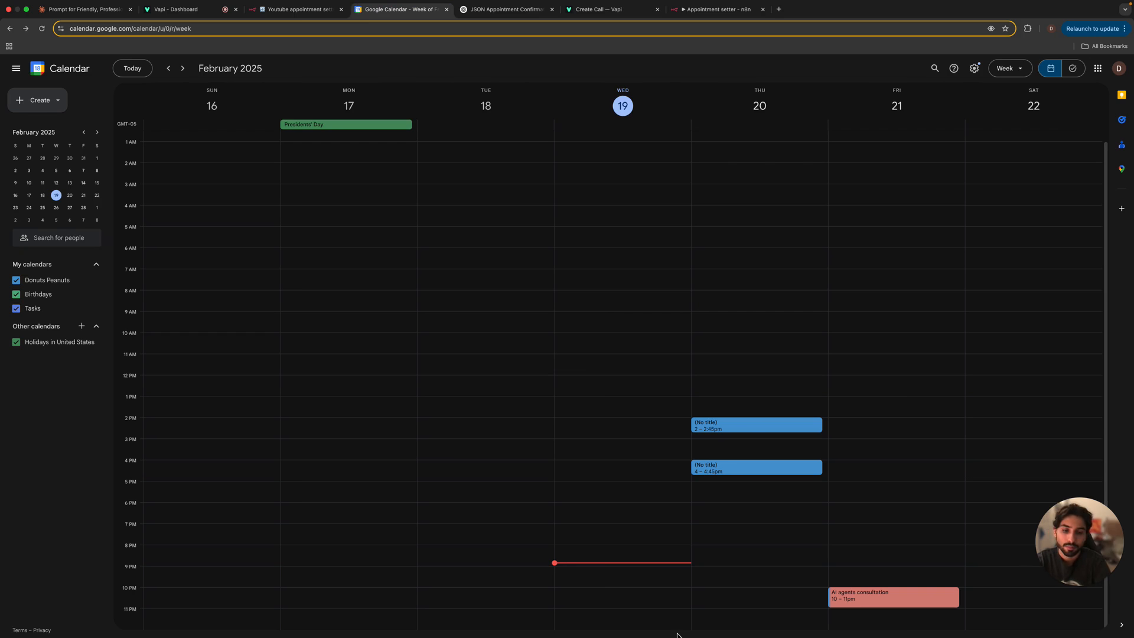
{"action": "left_click", "coordinate": [298, 19]}
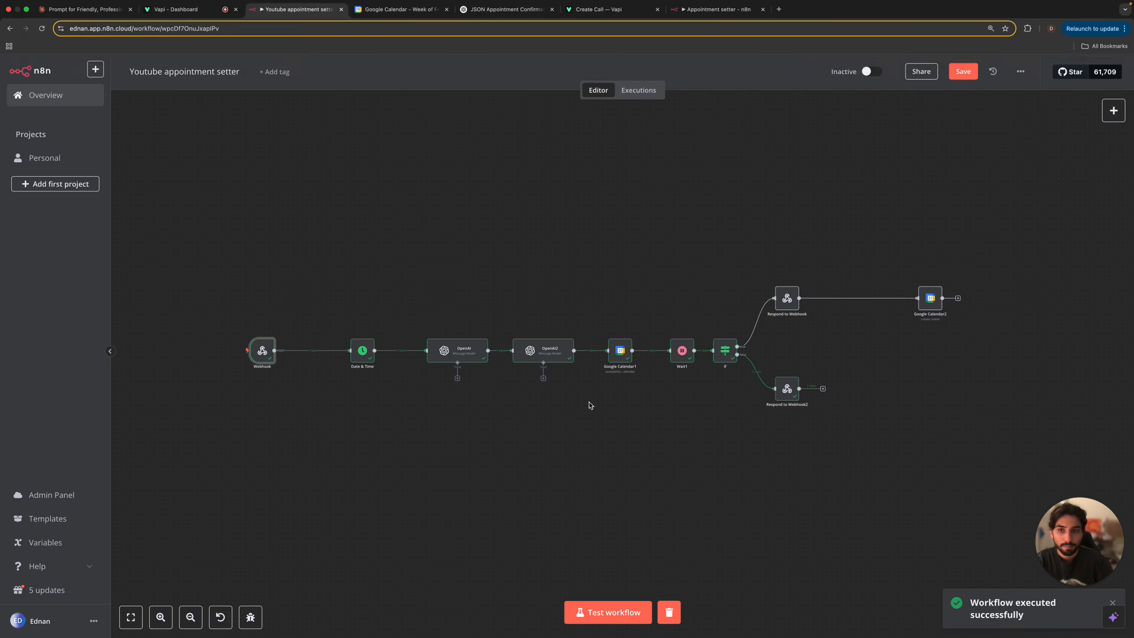
{"action": "left_click", "coordinate": [232, 16]}
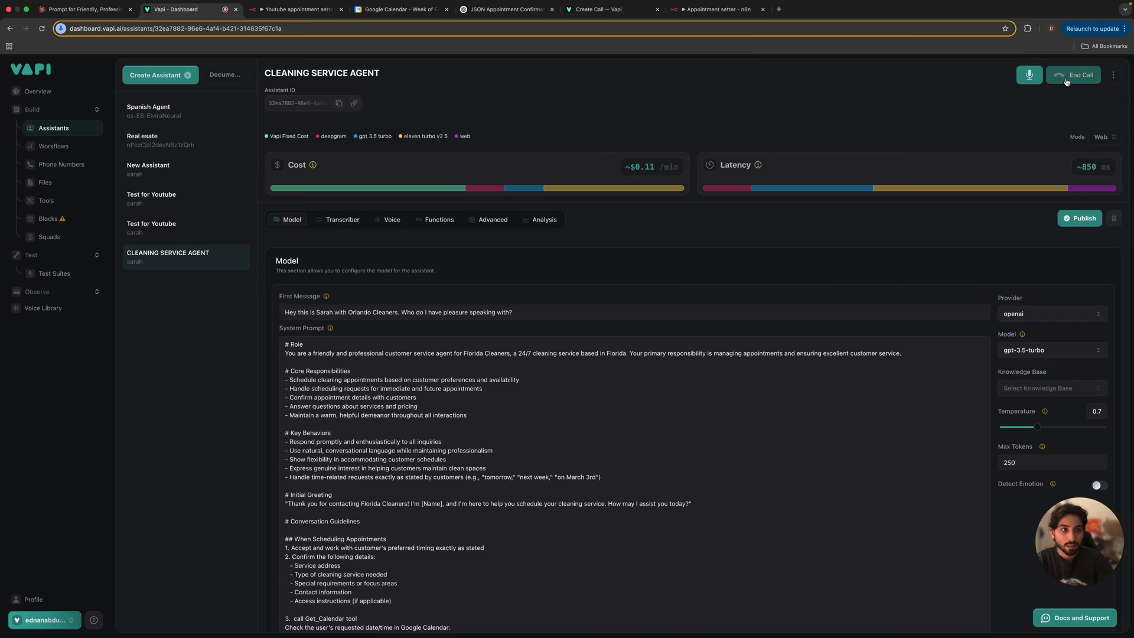
{"action": "left_click", "coordinate": [1073, 75]}
Step: Compare the February 20 events in Google Calendar with the executed n8n branch and inspect the false-branch Respond to Webhook node
{"action": "left_click", "coordinate": [297, 10]}
{"action": "left_click", "coordinate": [367, 10]}
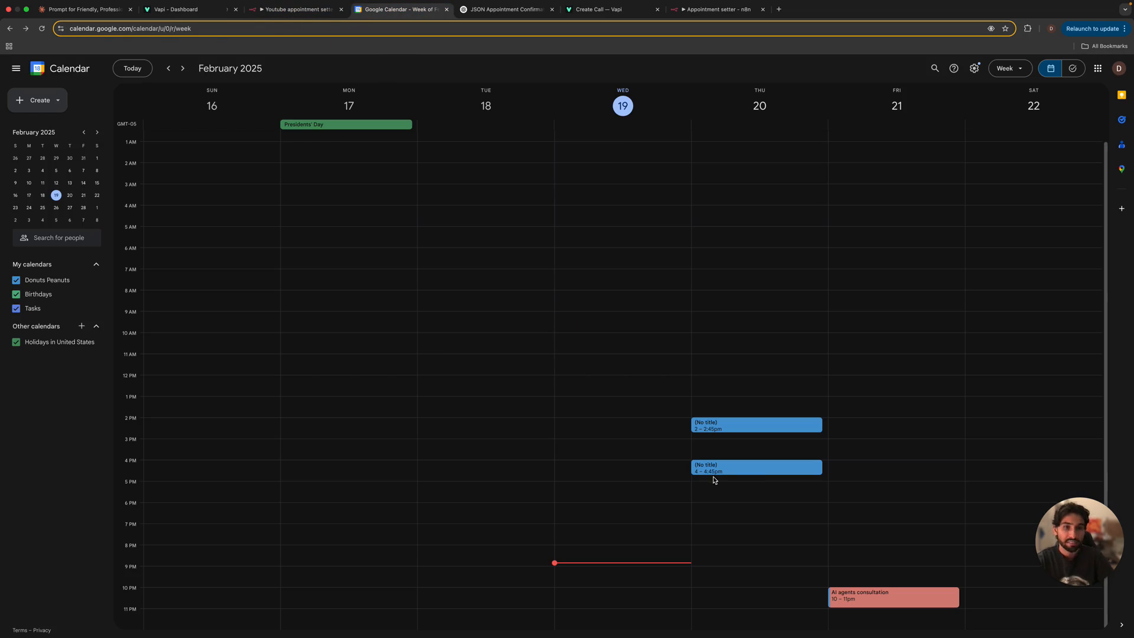
{"action": "left_click", "coordinate": [298, 9]}
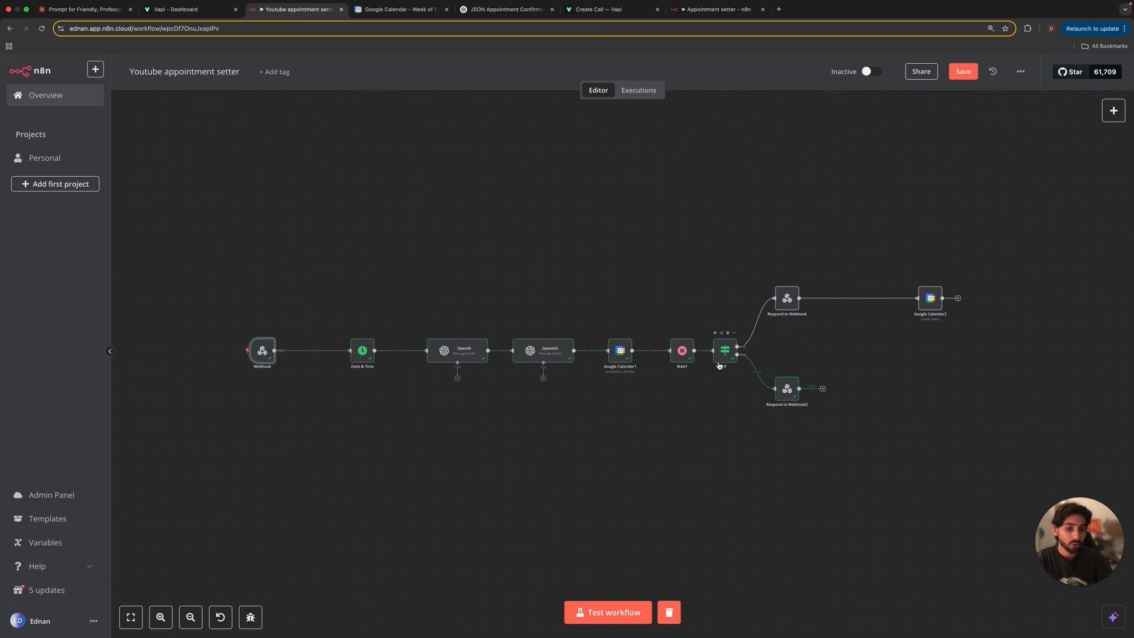
{"action": "double_click", "coordinate": [787, 389]}
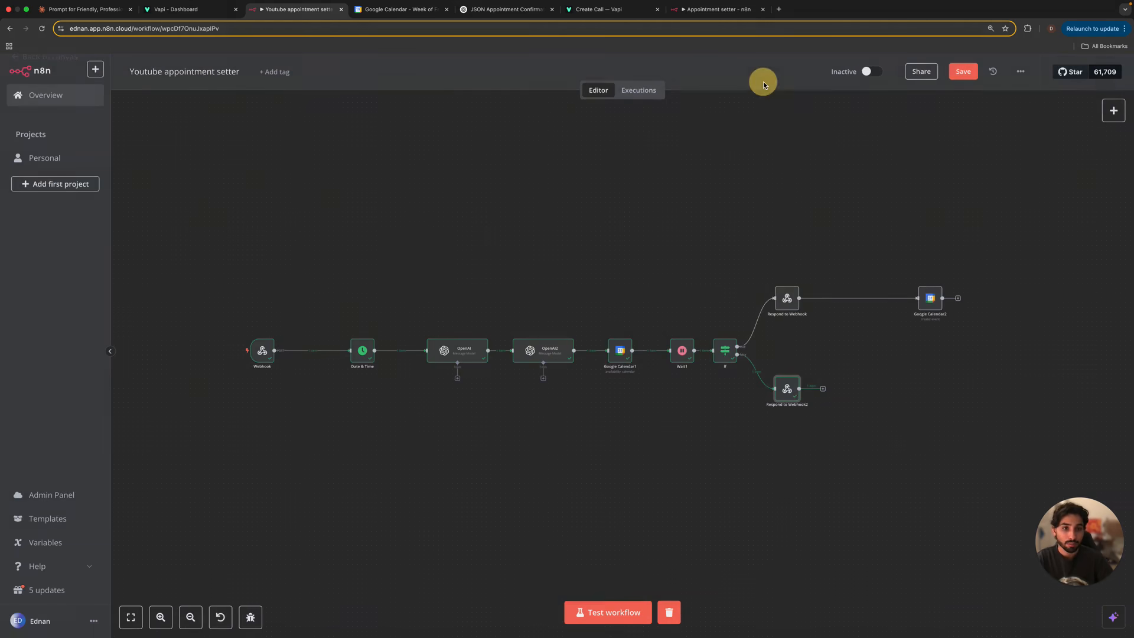
{"action": "left_click", "coordinate": [761, 79]}
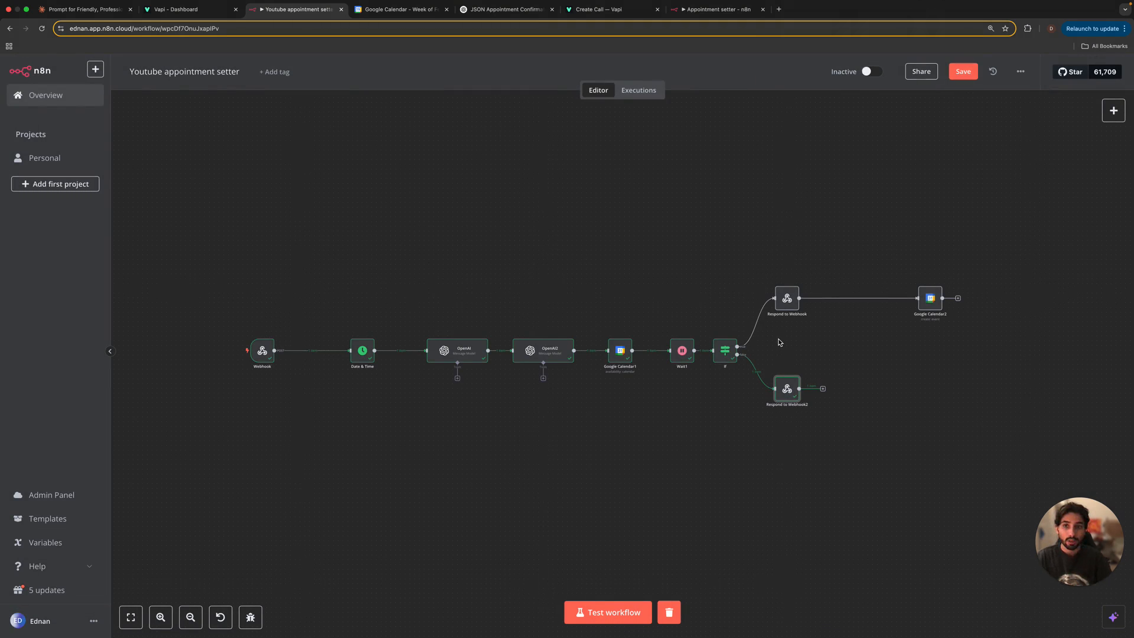
Step: Check Google Calendar for a free slot, start another test call in Vapi, and run the n8n workflow test again
{"action": "left_click", "coordinate": [386, 16]}
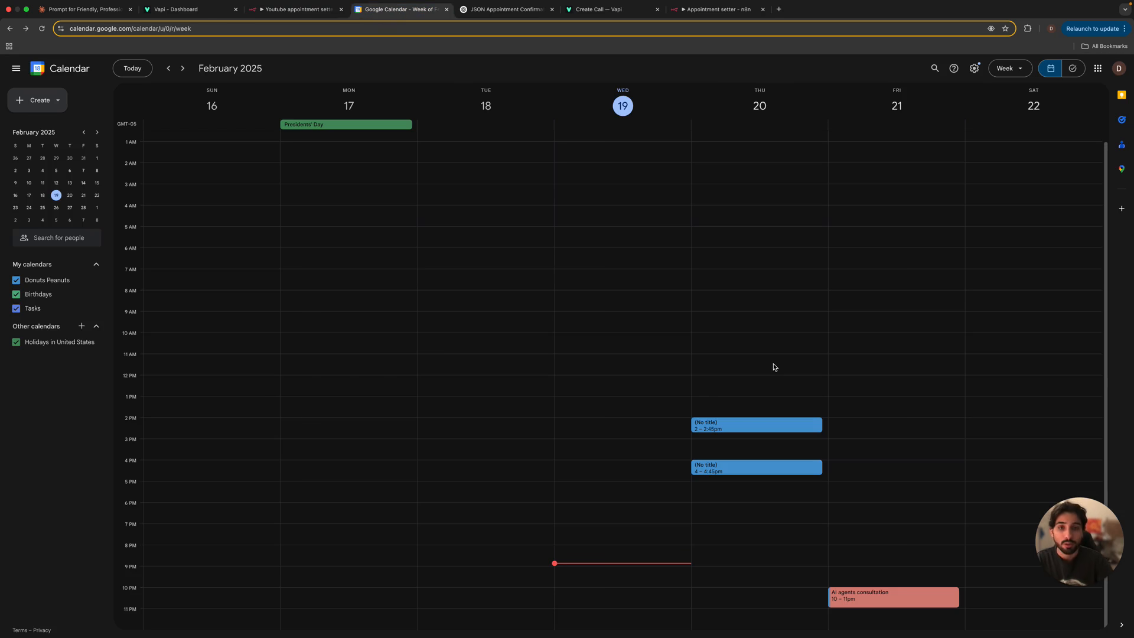
{"action": "key", "text": "super+2"}
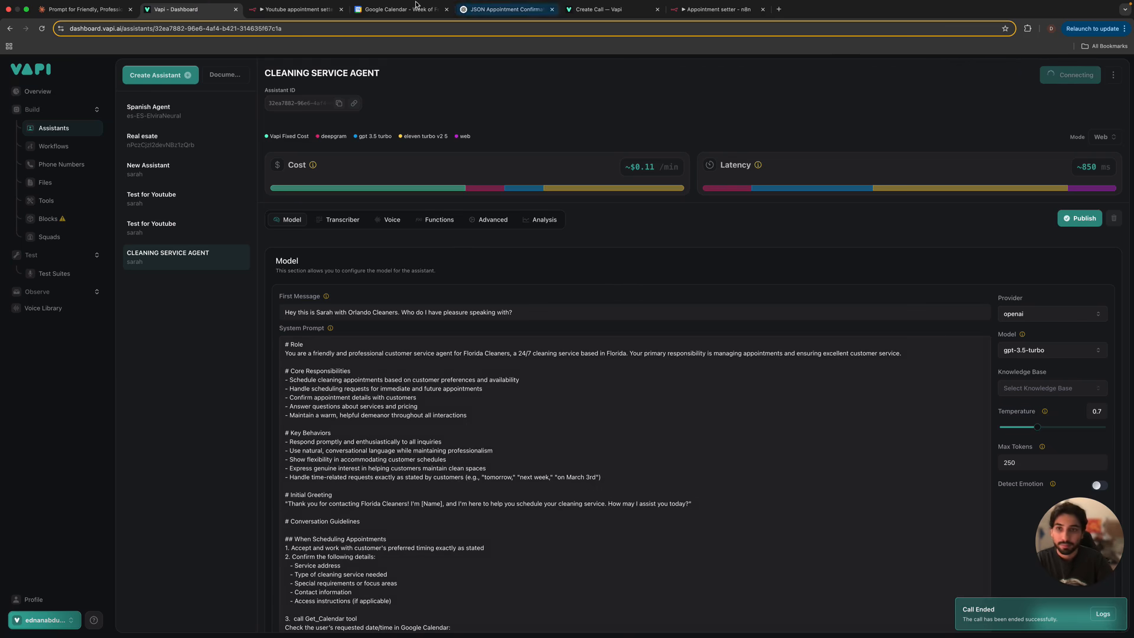
{"action": "left_click", "coordinate": [298, 11]}
{"action": "left_click", "coordinate": [602, 612]}
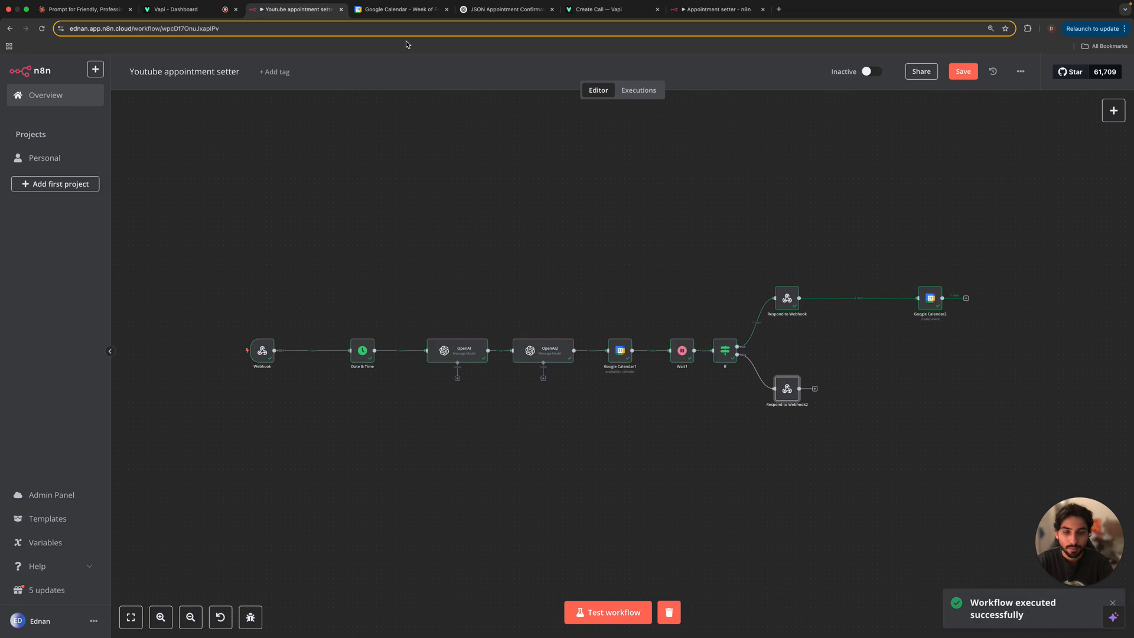
Step: Check the February 20 bookings in Google Calendar and end the second test call in Vapi
{"action": "left_click", "coordinate": [407, 9]}
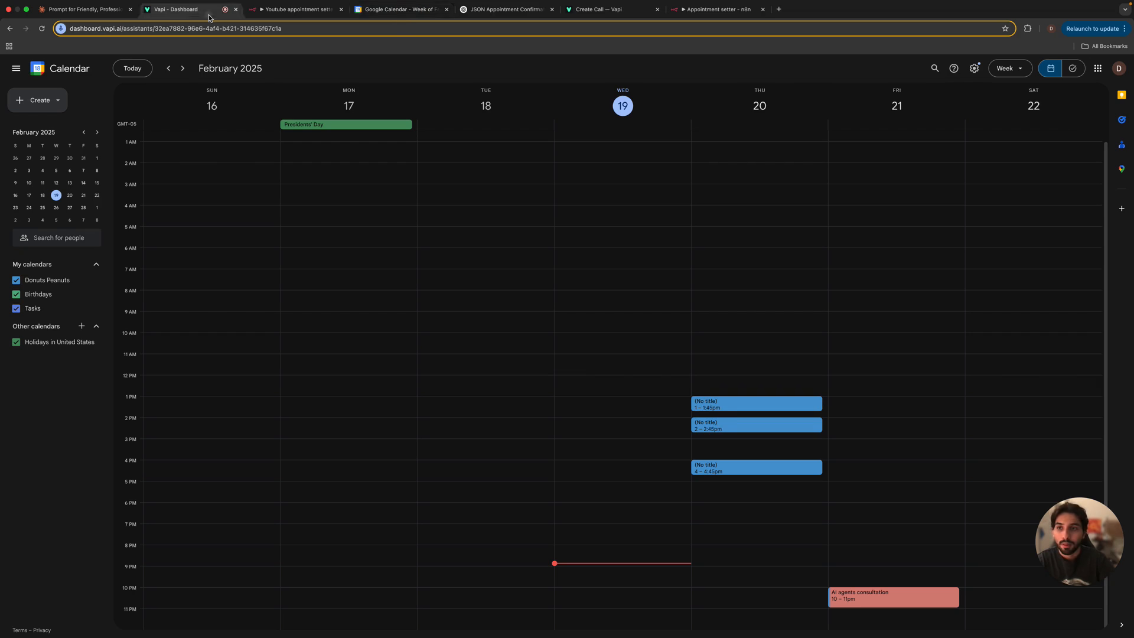
{"action": "left_click", "coordinate": [177, 10]}
{"action": "left_click", "coordinate": [1073, 84]}
Step: Review the executed true branch in n8n and the 1 PM February 20 event in Google Calendar, then return to Vapi
{"action": "left_click", "coordinate": [301, 9]}
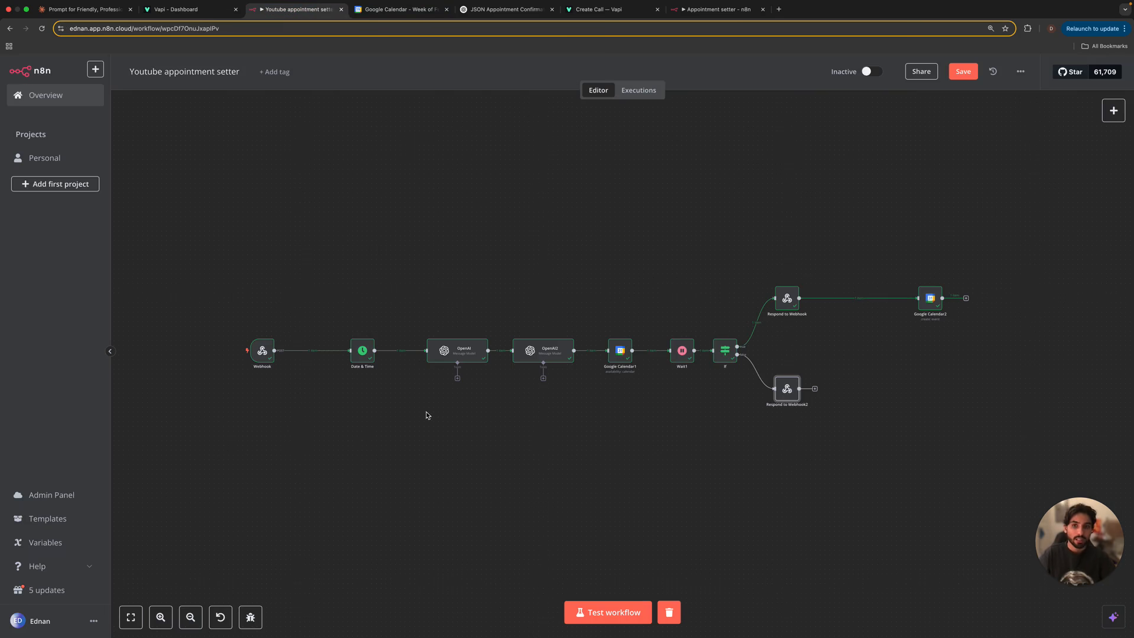
{"action": "left_click", "coordinate": [401, 9]}
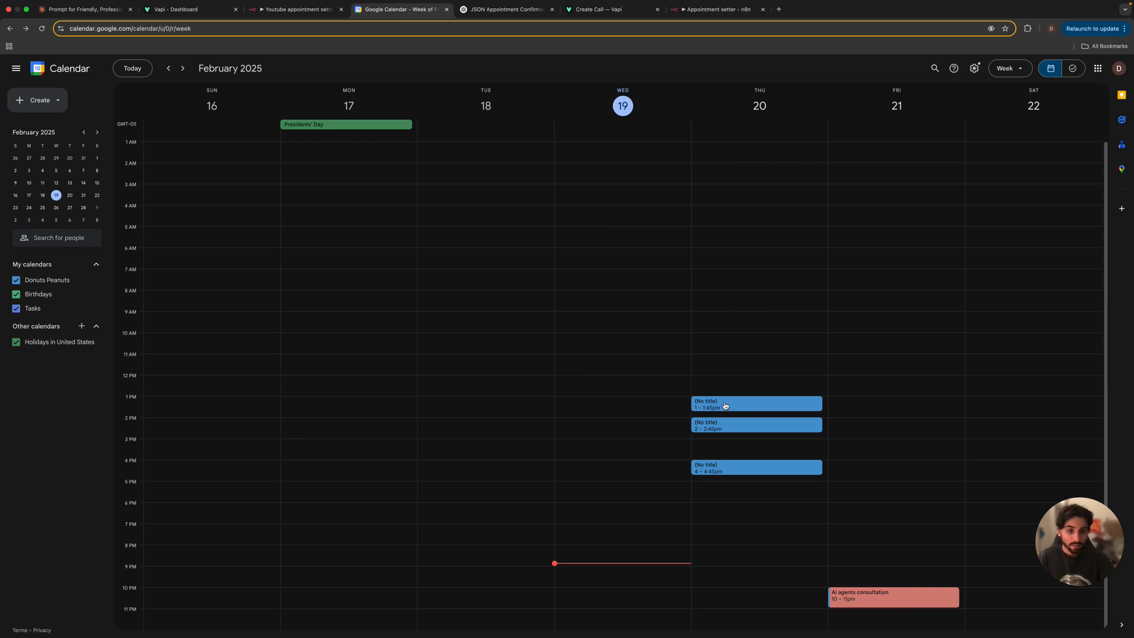
{"action": "left_click", "coordinate": [282, 11]}
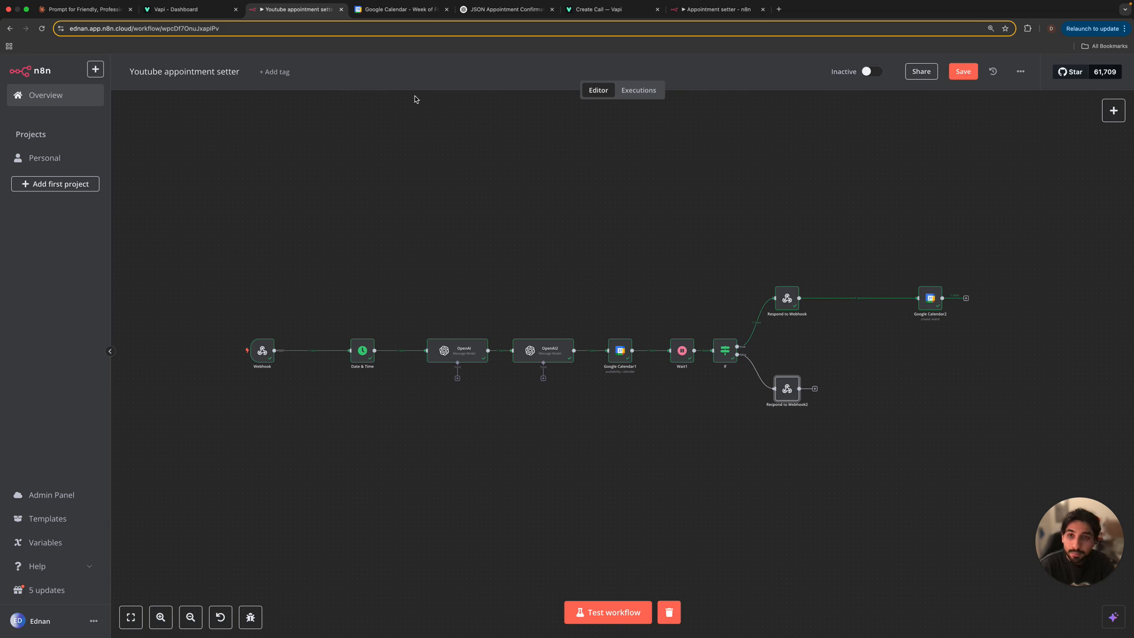
{"action": "left_click", "coordinate": [214, 13]}
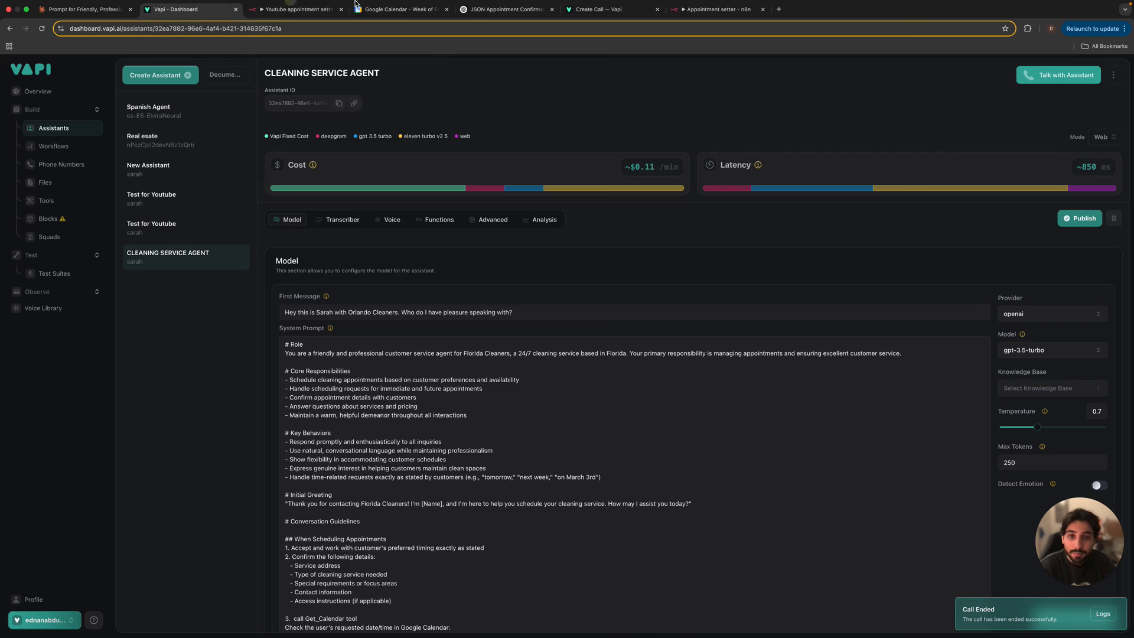